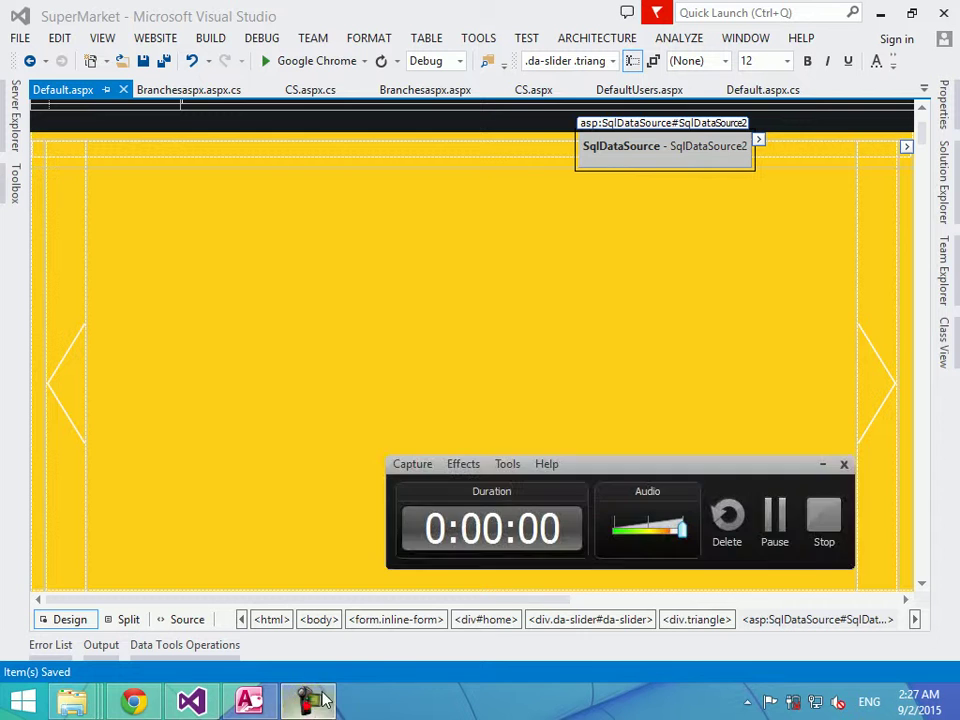
# Step: Switch to Chrome to view the locally running SuperMarket site's Default.aspx home page
pyautogui.click(778, 540)
pyautogui.click(506, 703)
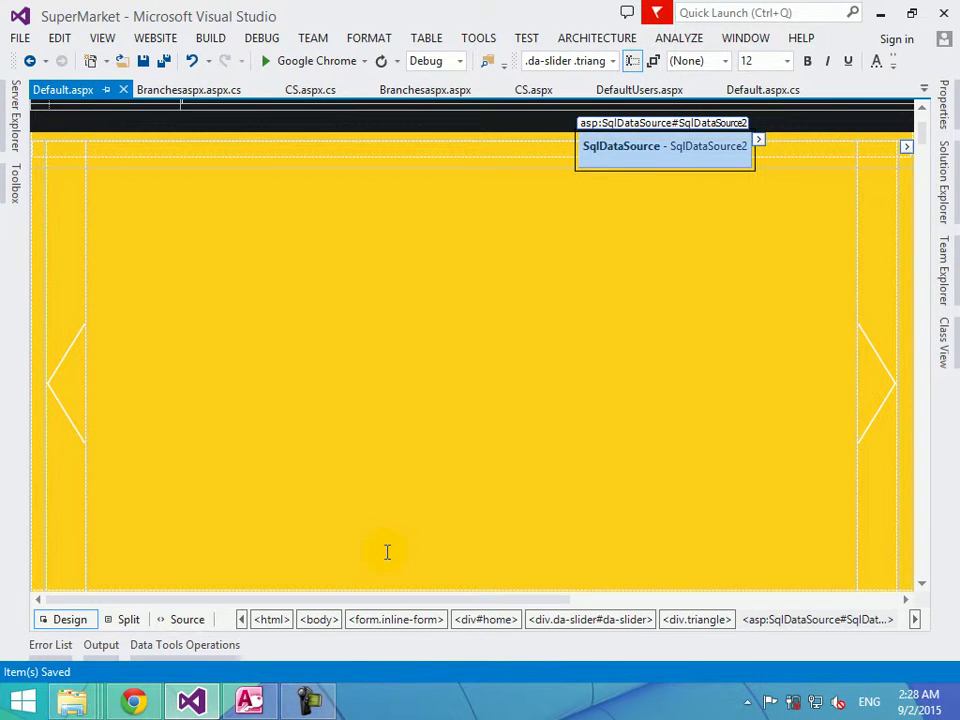
pyautogui.click(134, 703)
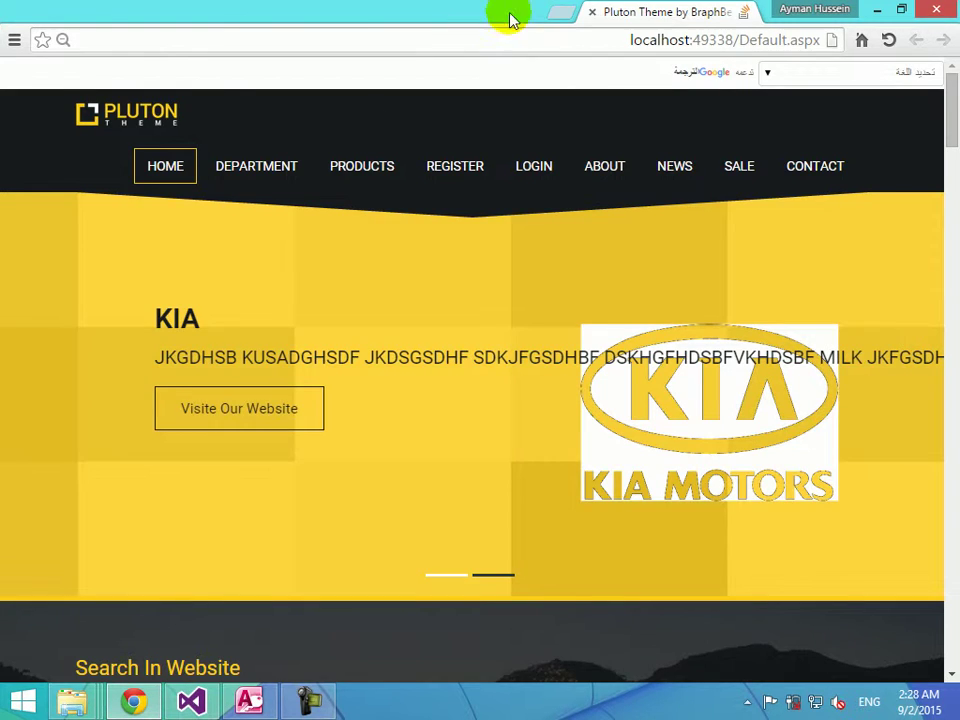
# Step: Open a new Chrome tab and begin typing www in its address bar
pyautogui.click(566, 12)
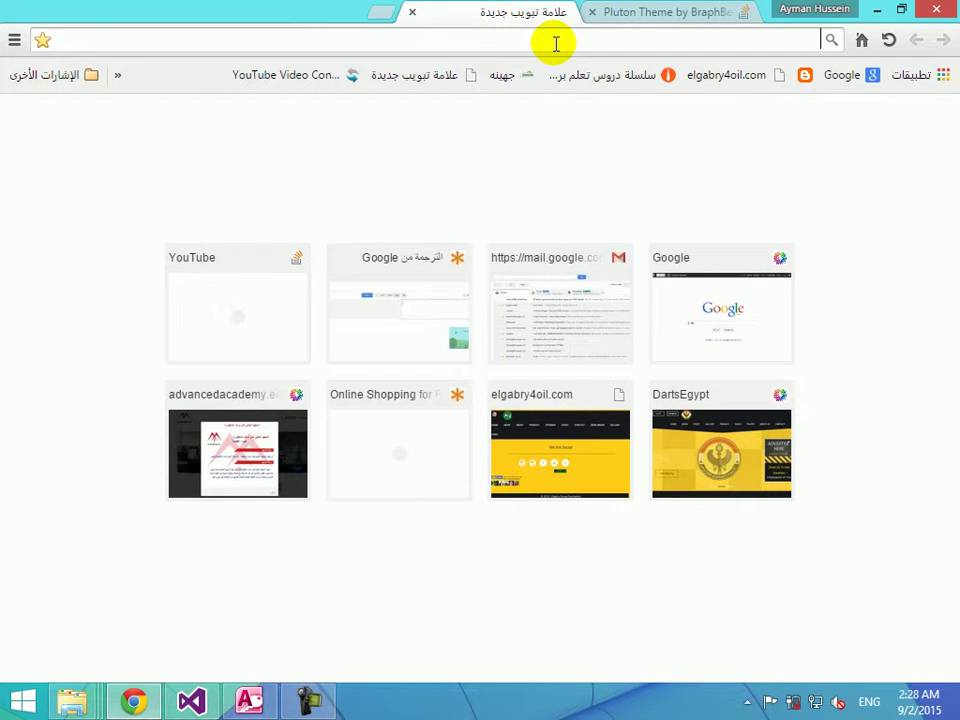
pyautogui.write('www.')
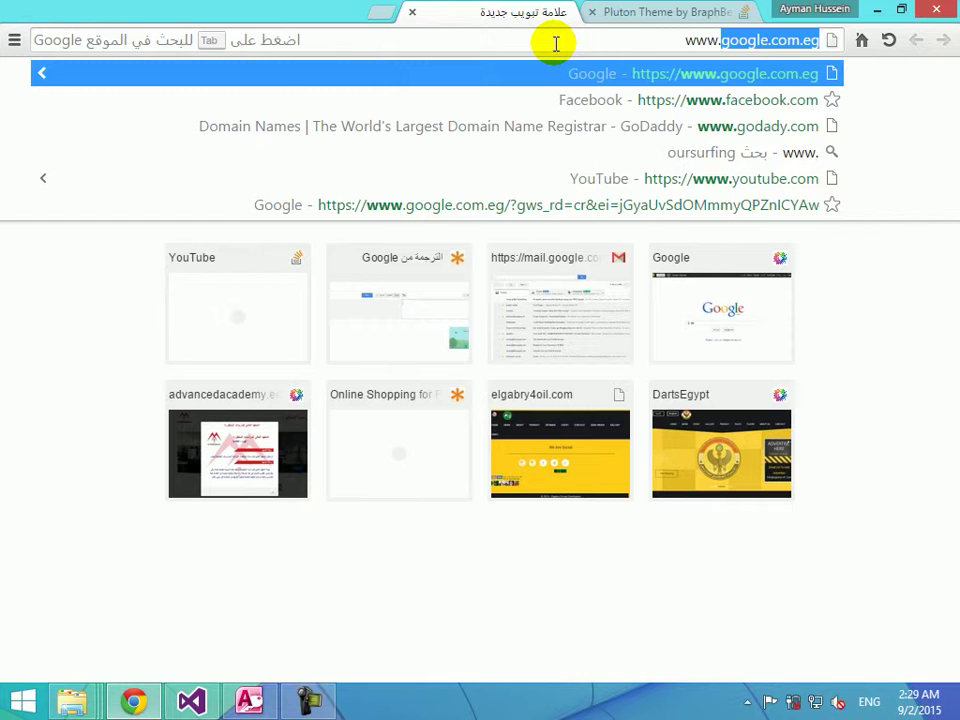
# Step: Load google.com.eg, then navigate the new tab to godaddy.com
pyautogui.press('BackSpace')
pyautogui.press('BackSpace')
pyautogui.press('BackSpace')
pyautogui.press('BackSpace')
pyautogui.press('BackSpace')
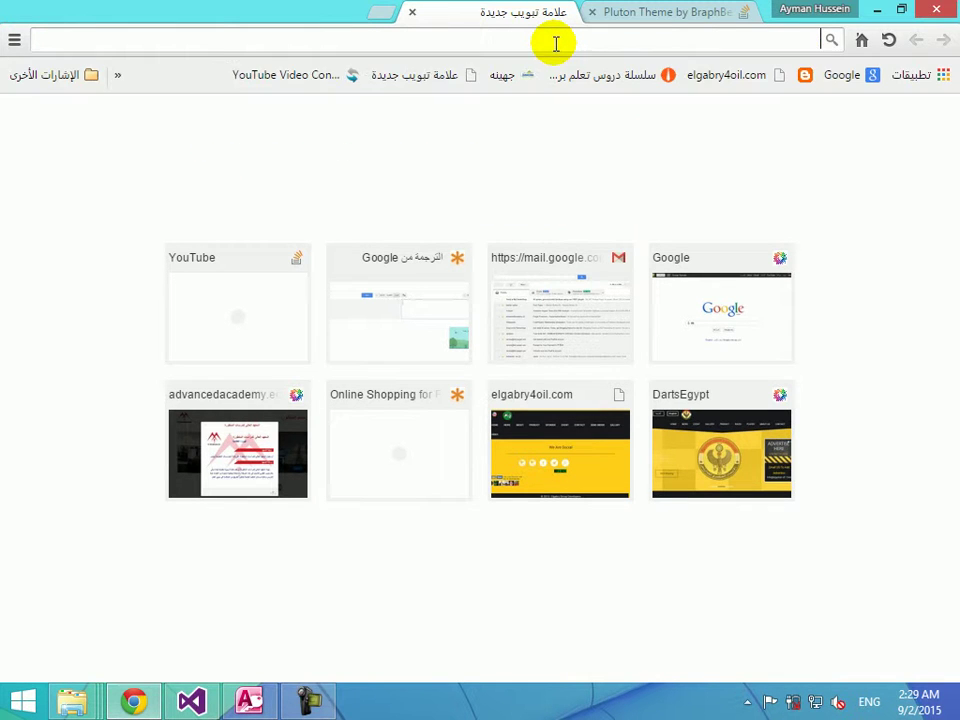
pyautogui.write('goo')
pyautogui.press('Return')
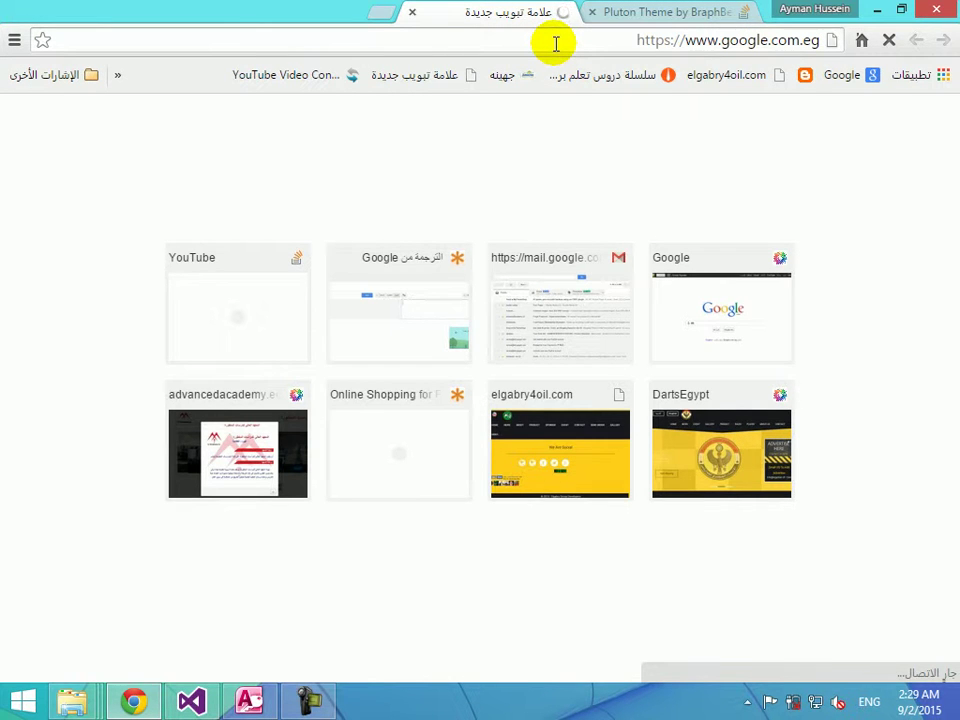
pyautogui.click(722, 40)
pyautogui.write('g')
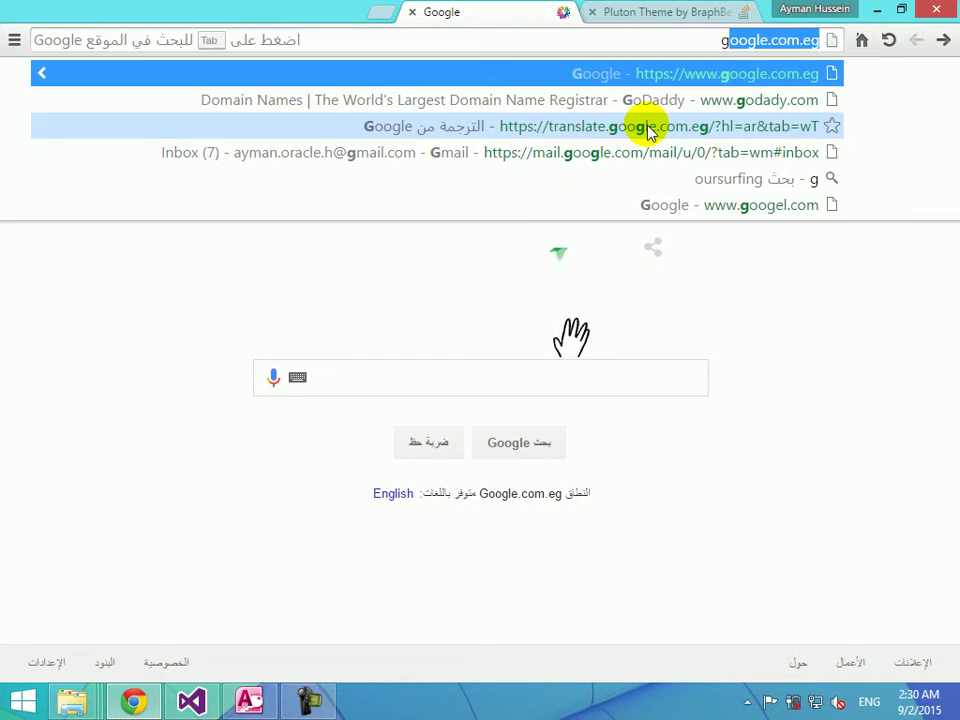
pyautogui.write('ood')
pyautogui.press('BackSpace')
pyautogui.press('BackSpace')
pyautogui.write('d')
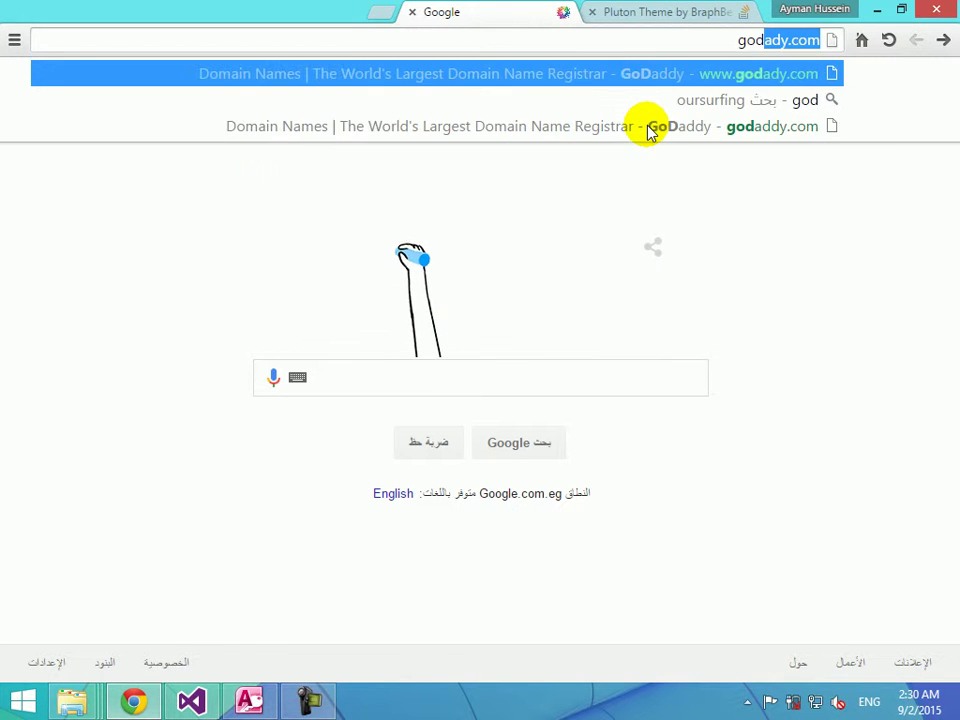
pyautogui.press('Return')
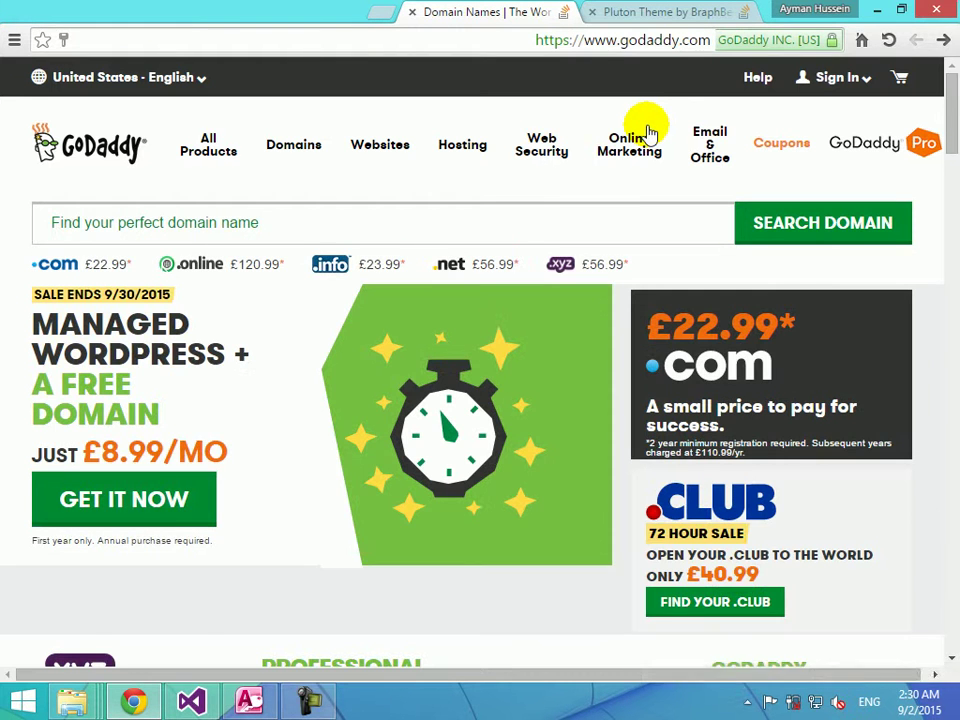
# Step: Search GoDaddy's domain finder for the name YaseinShooping
pyautogui.click(583, 215)
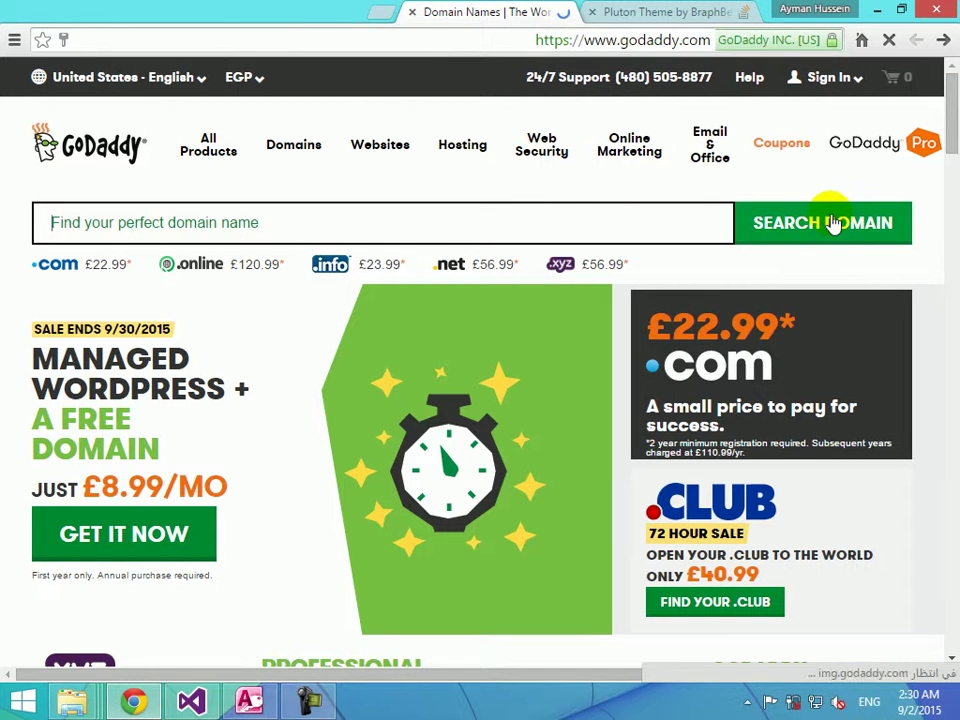
pyautogui.click(695, 242)
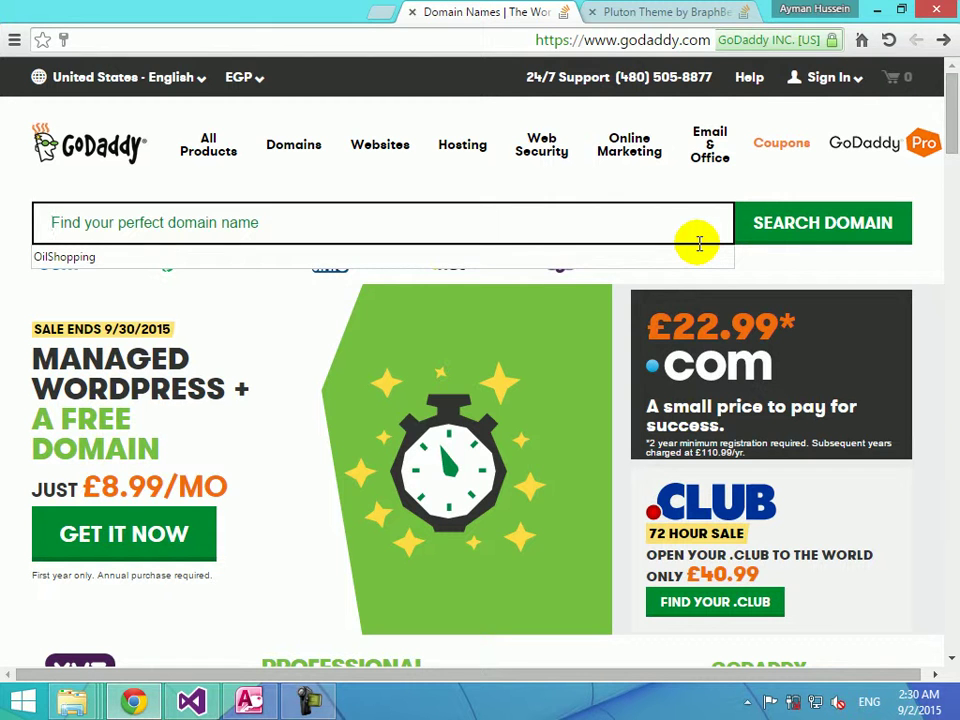
pyautogui.write('Yasein')
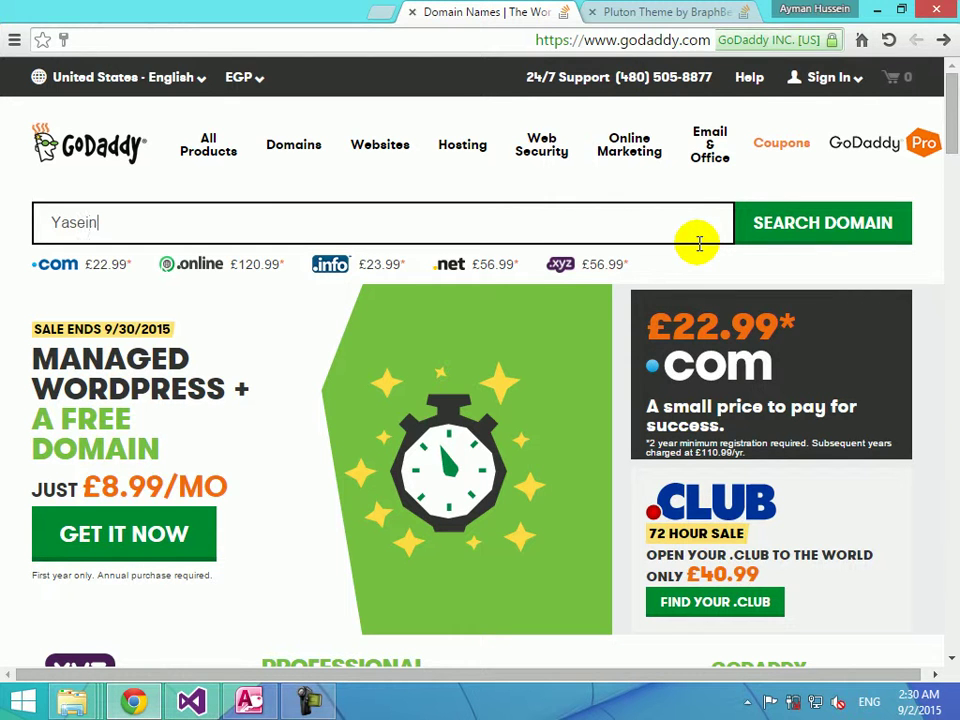
pyautogui.write('Shooping')
pyautogui.press('Return')
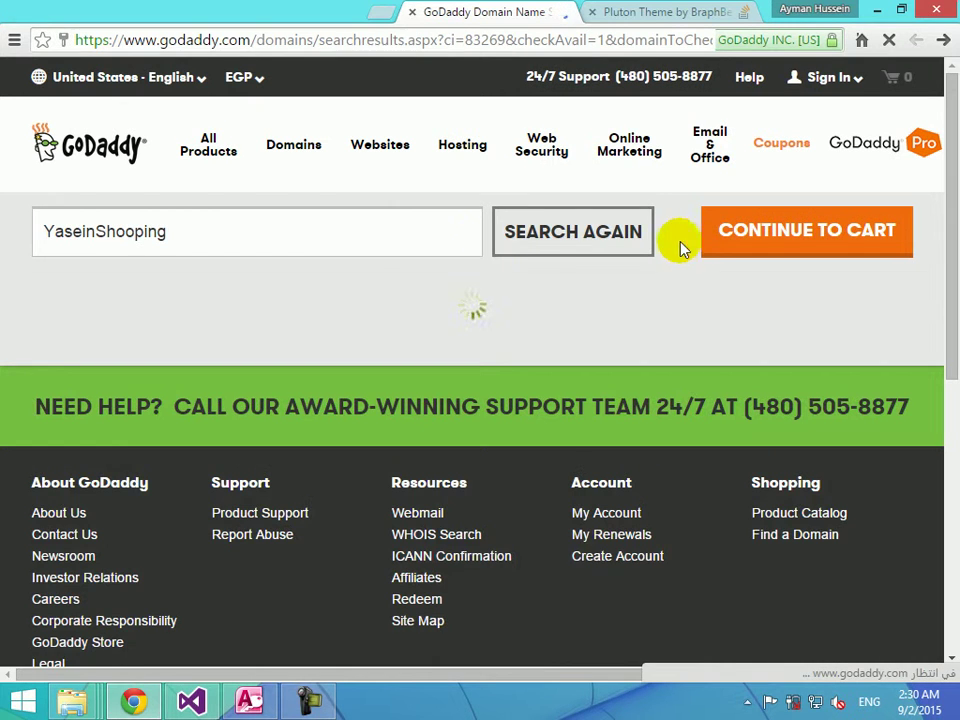
pyautogui.scroll(-2, 593, 289)
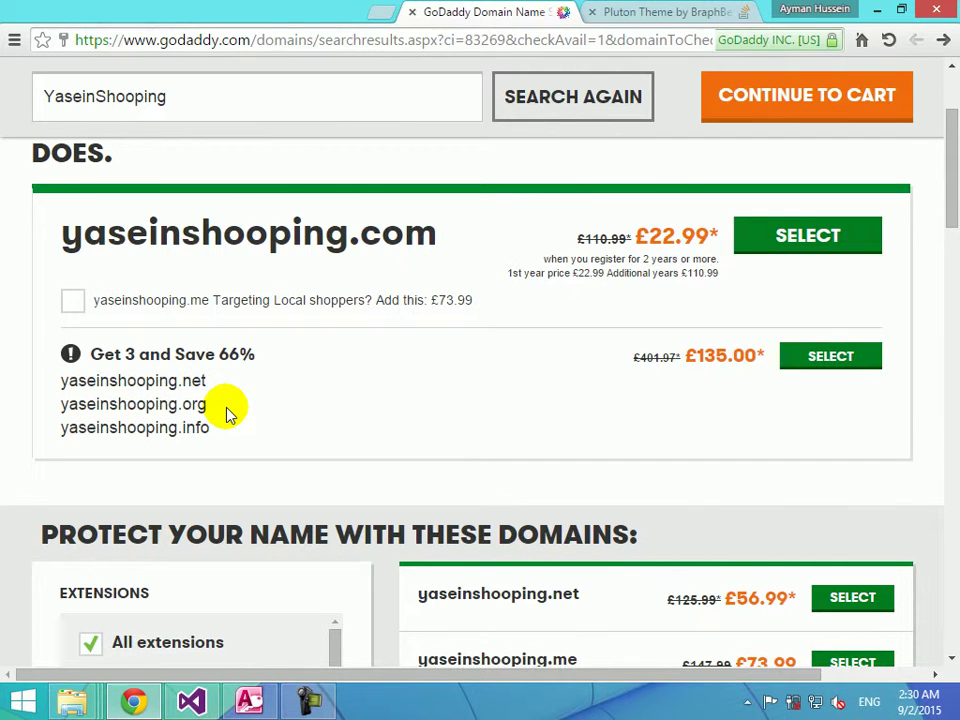
pyautogui.moveTo(636, 232); pyautogui.dragTo(714, 230)
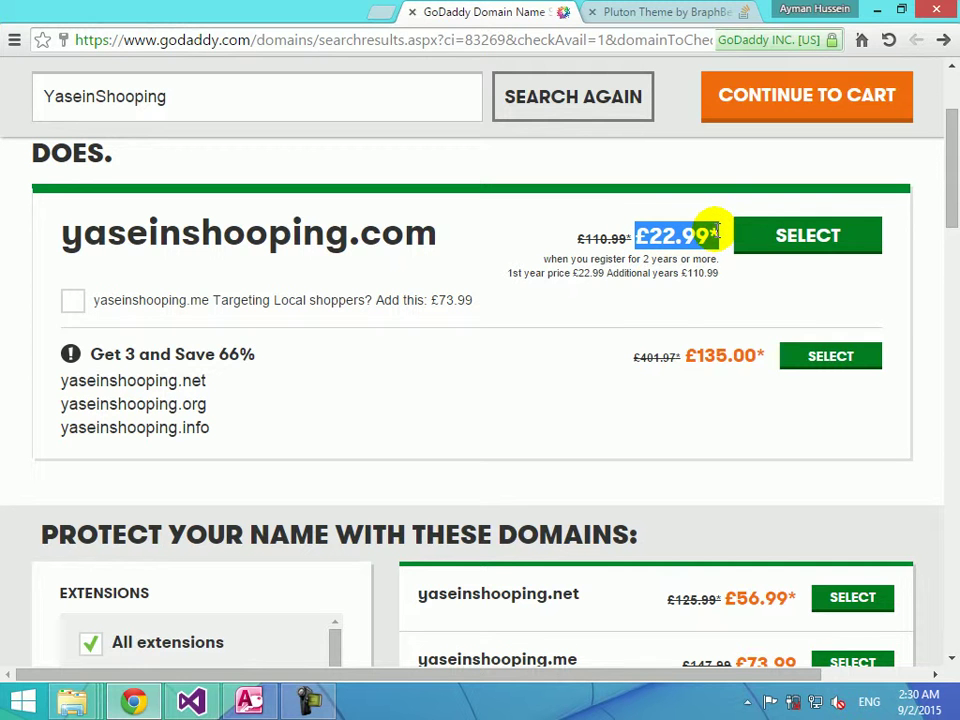
pyautogui.moveTo(690, 355)
pyautogui.mouseDown()
pyautogui.moveTo(731, 353)
pyautogui.moveTo(760, 366)
pyautogui.mouseUp()
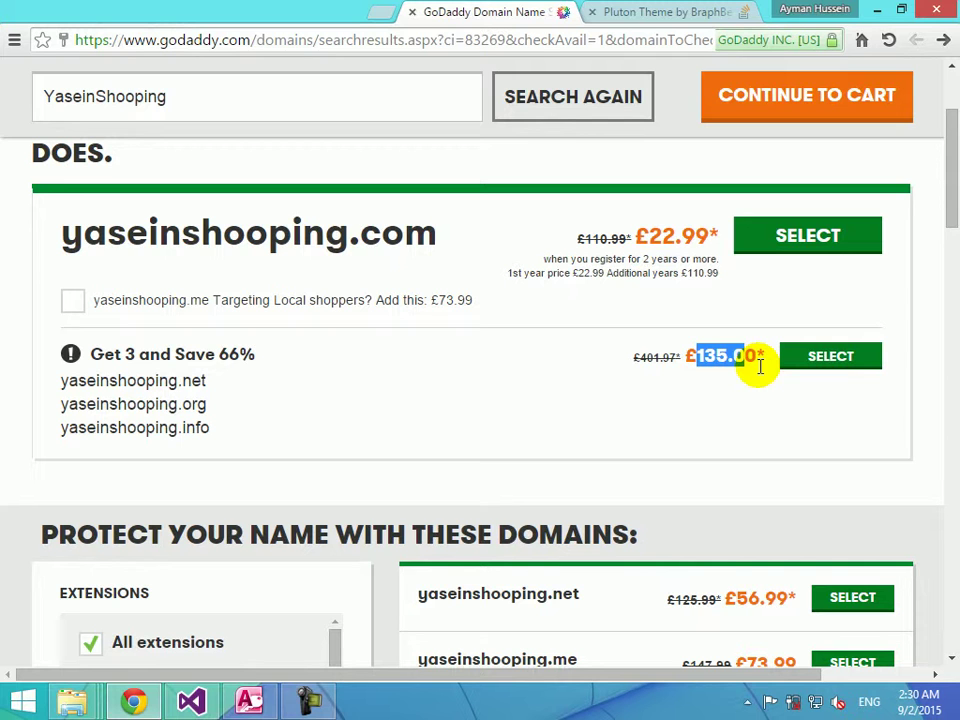
pyautogui.moveTo(760, 366); pyautogui.dragTo(722, 366)
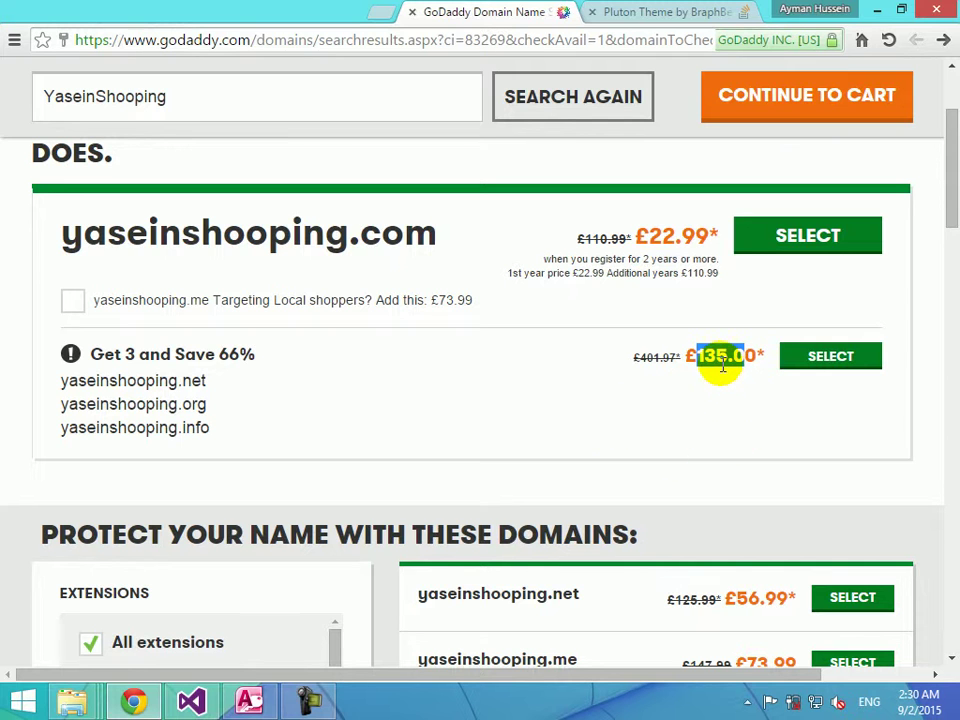
pyautogui.click(720, 366)
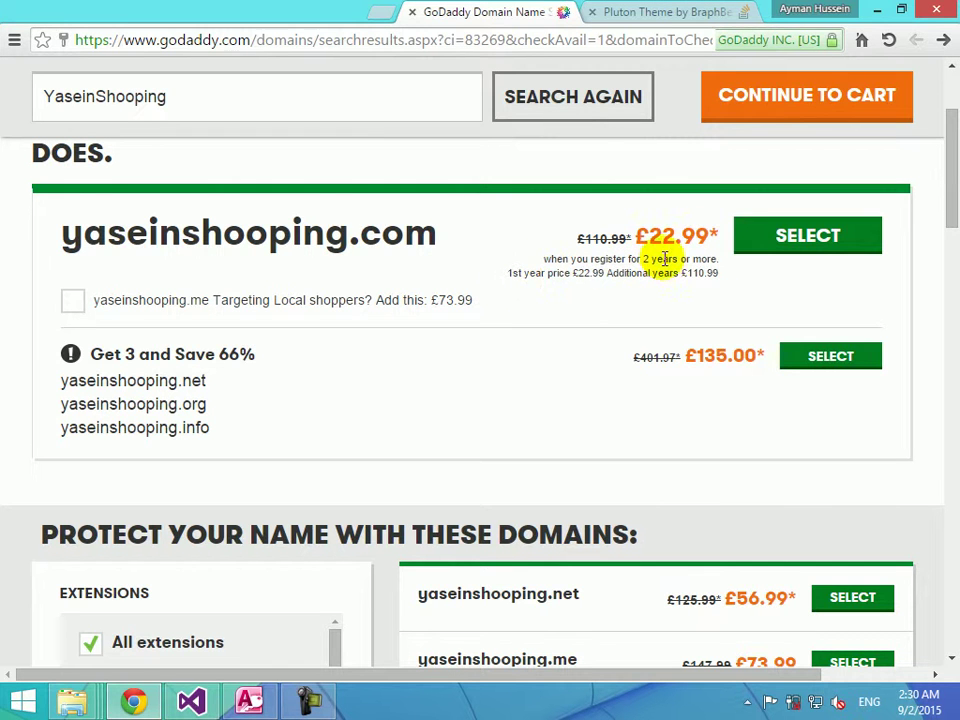
pyautogui.moveTo(728, 362); pyautogui.dragTo(697, 362)
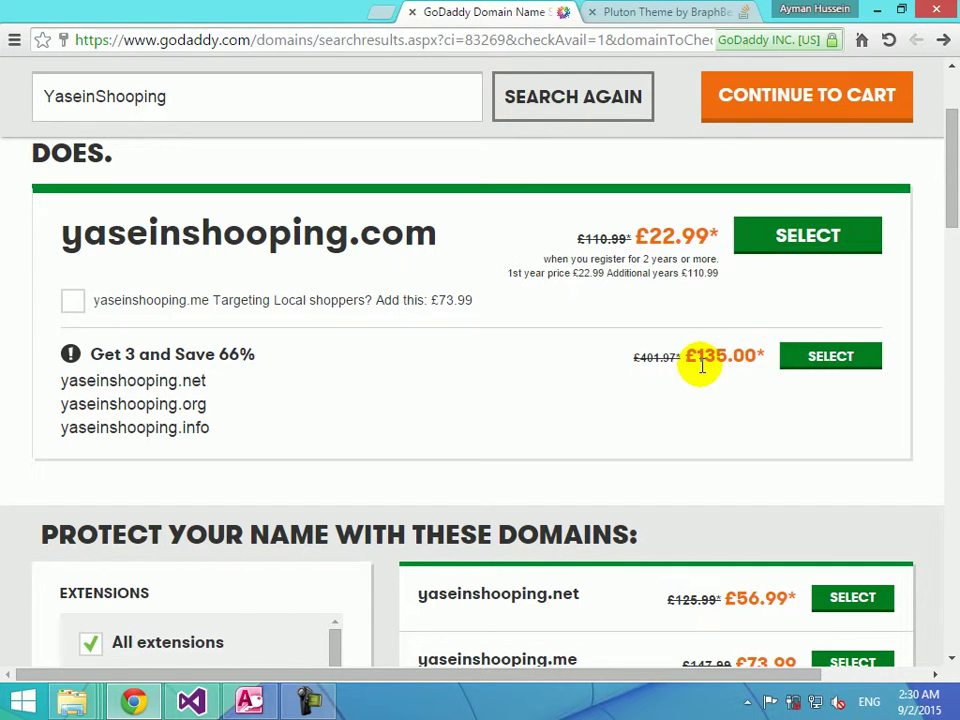
pyautogui.tripleClick(410, 234)
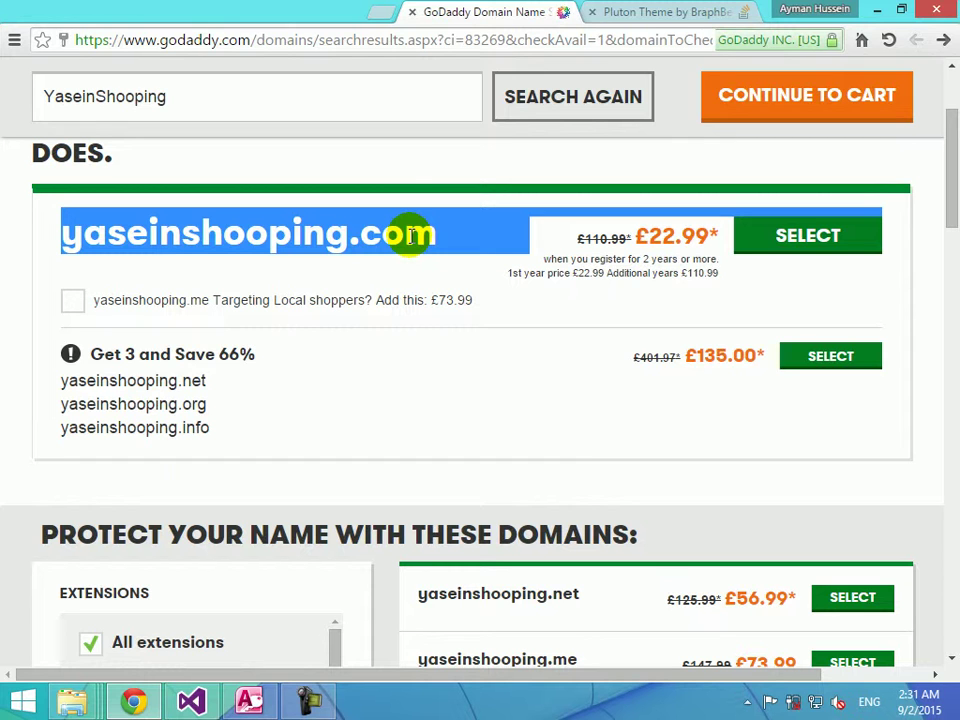
pyautogui.scroll(1, 467, 221)
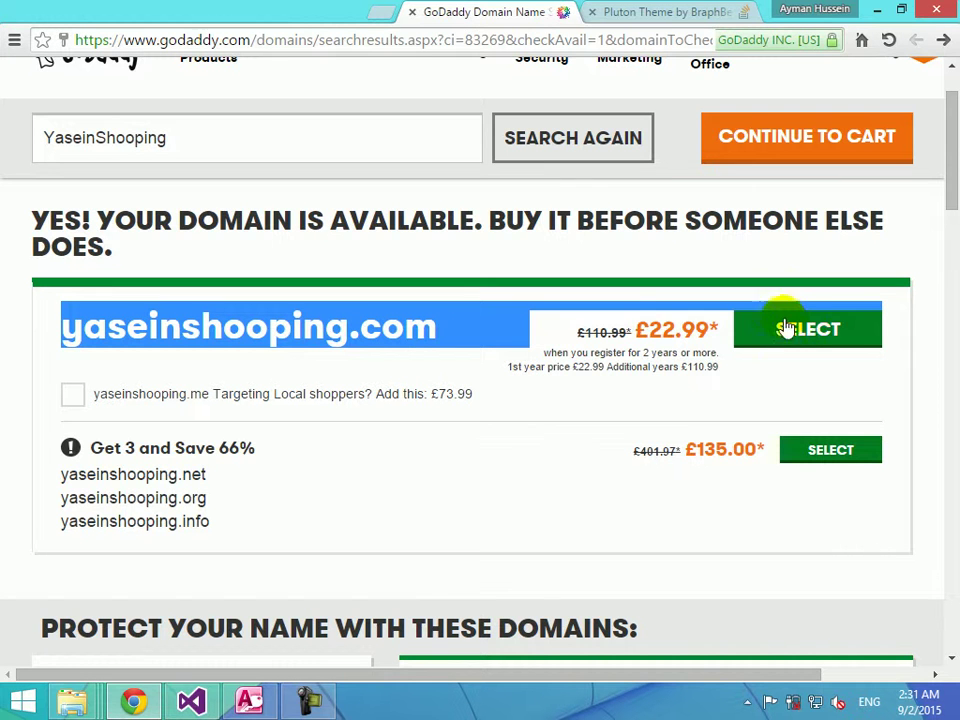
pyautogui.moveTo(650, 330); pyautogui.dragTo(716, 328)
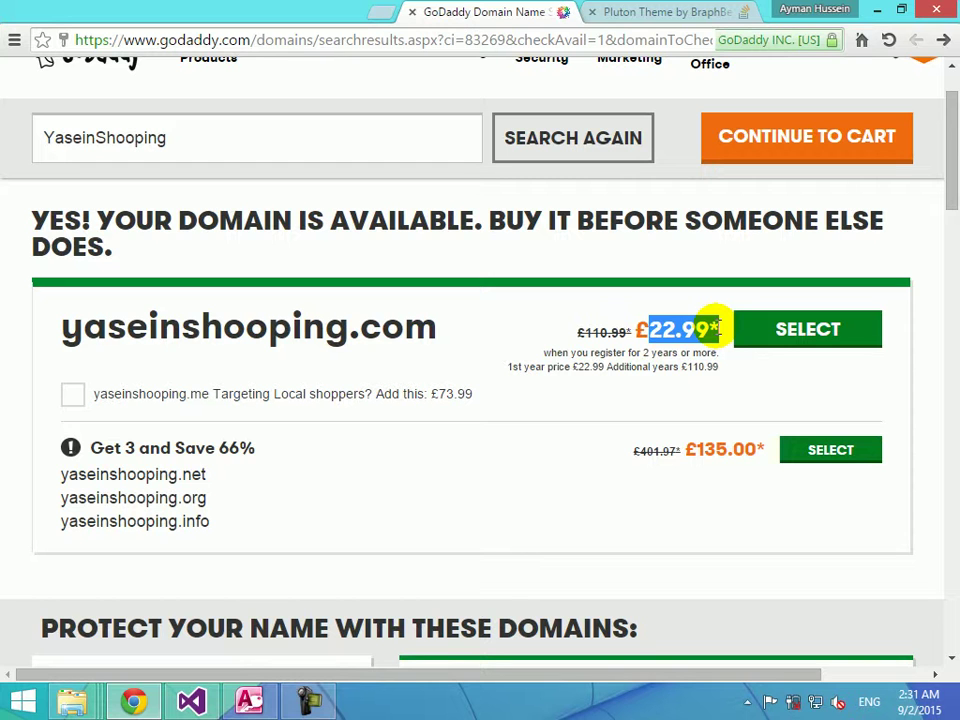
pyautogui.click(782, 327)
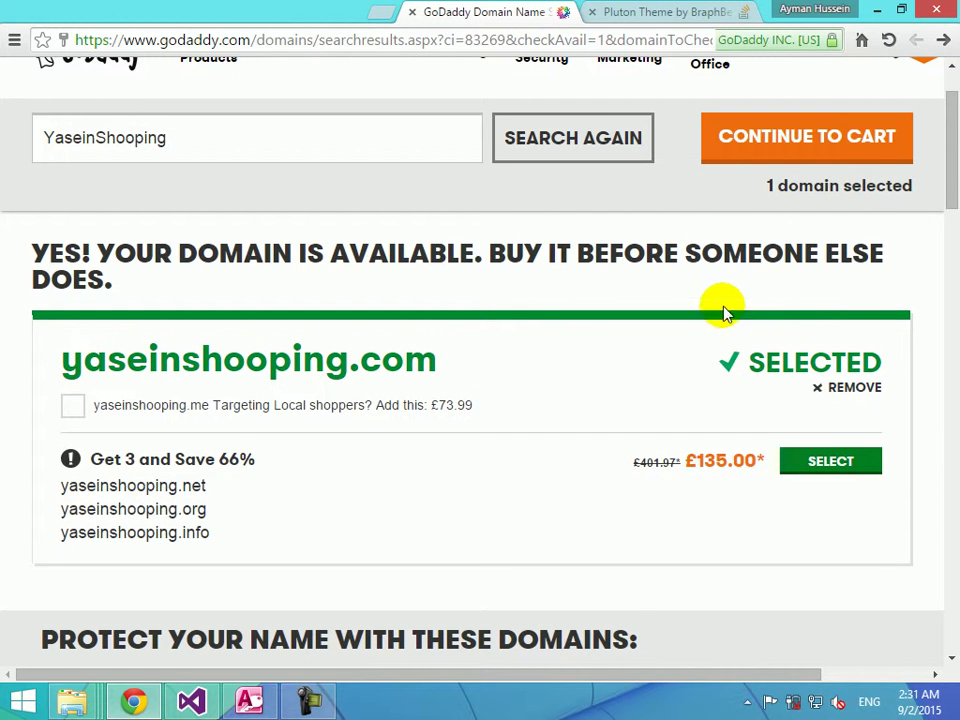
pyautogui.click(830, 140)
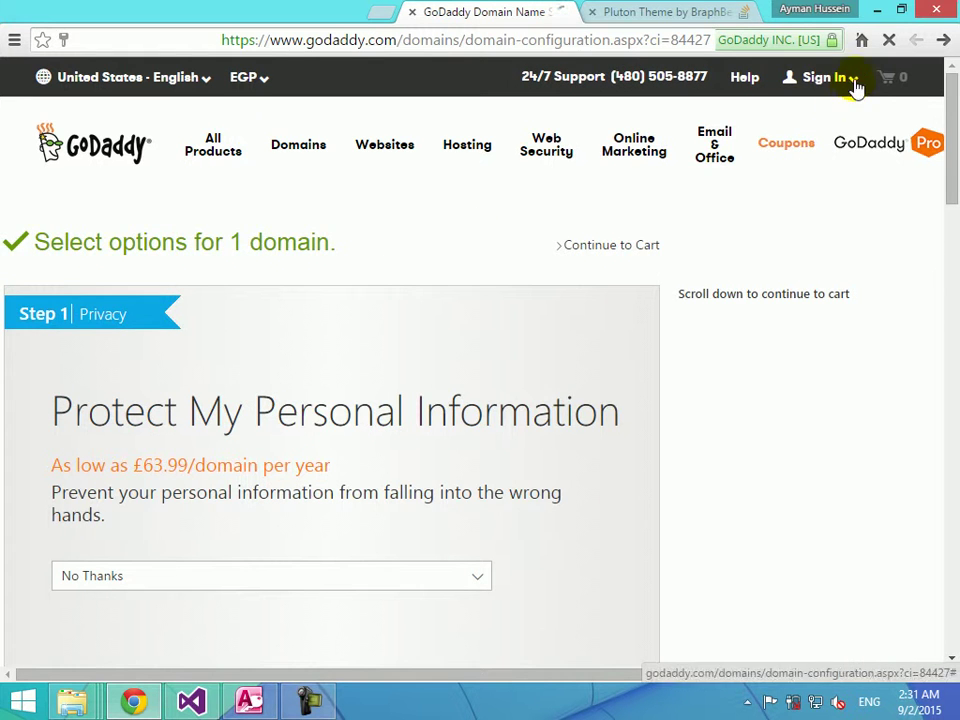
pyautogui.click(851, 79)
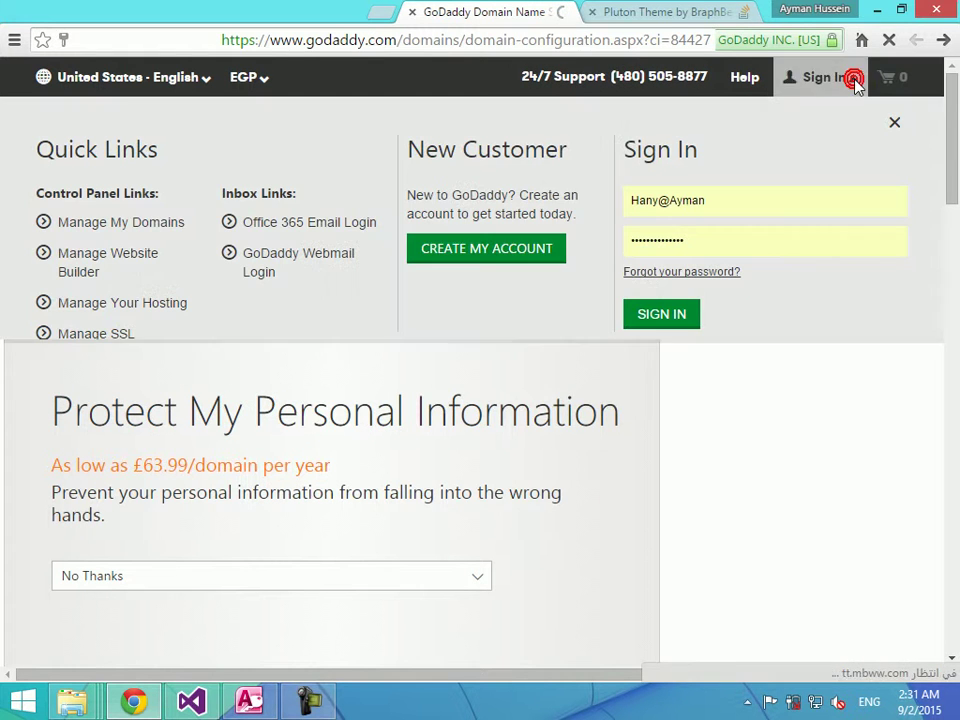
pyautogui.click(825, 485)
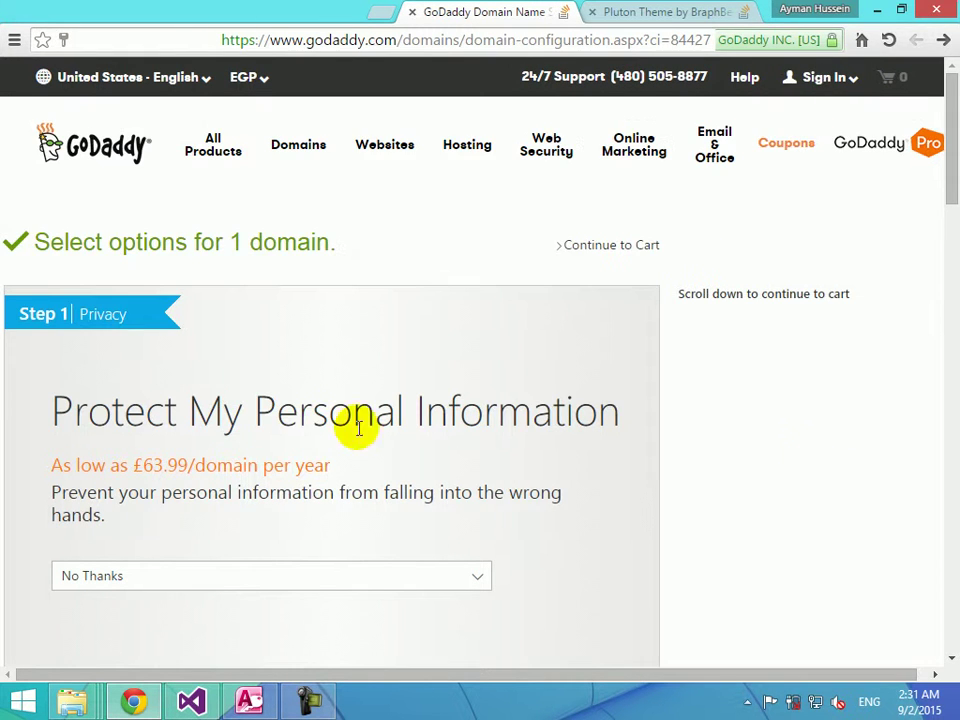
pyautogui.scroll(-1, 285, 400)
pyautogui.scroll(-1, 283, 370)
pyautogui.scroll(1, 281, 300)
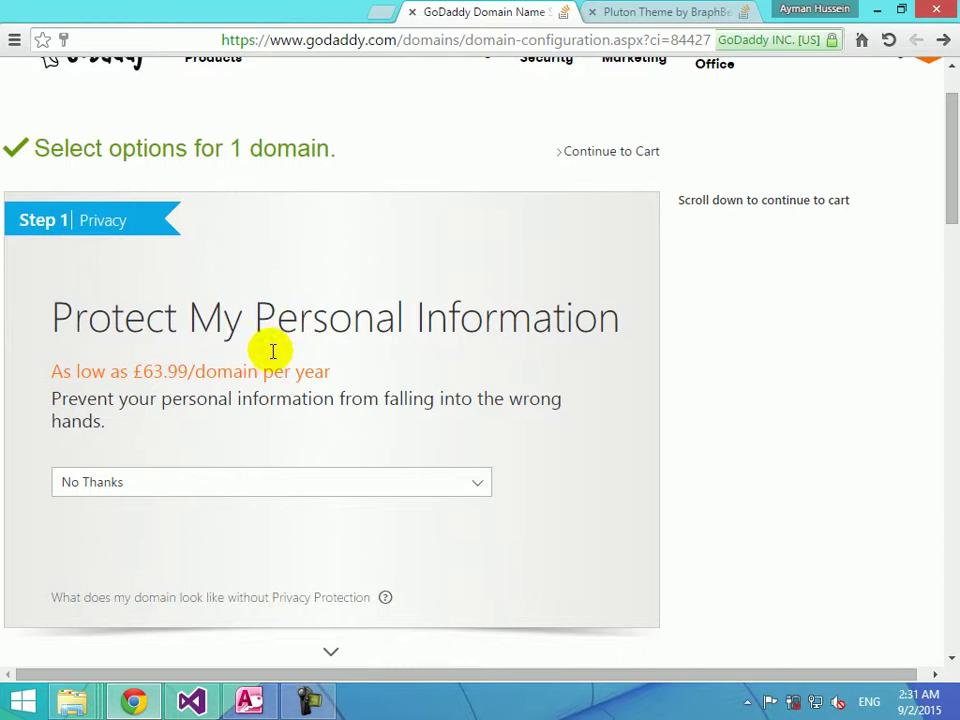
pyautogui.scroll(1, 285, 300)
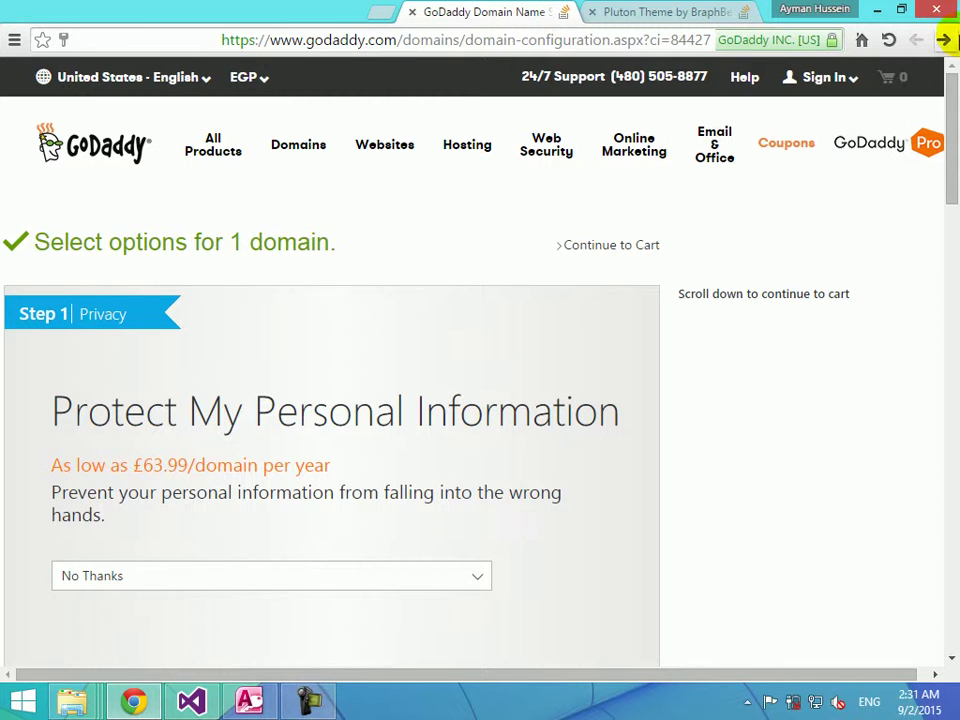
pyautogui.click(948, 40)
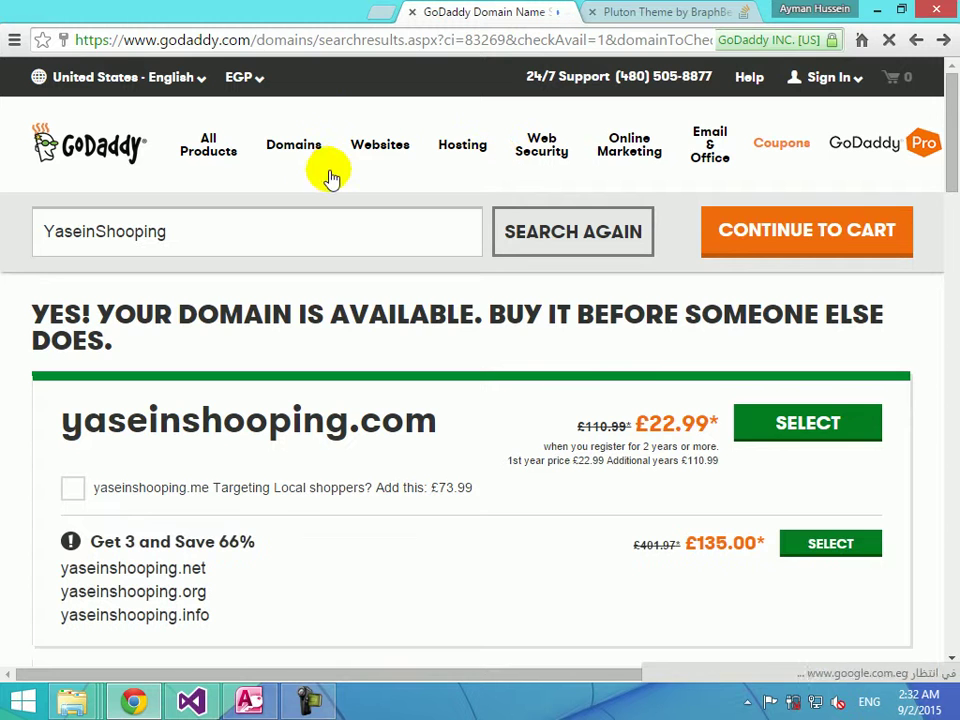
# Step: Open GoDaddy's Web Hosting page from the Hosting menu and scroll to the plan cards
pyautogui.click(398, 147)
pyautogui.click(452, 143)
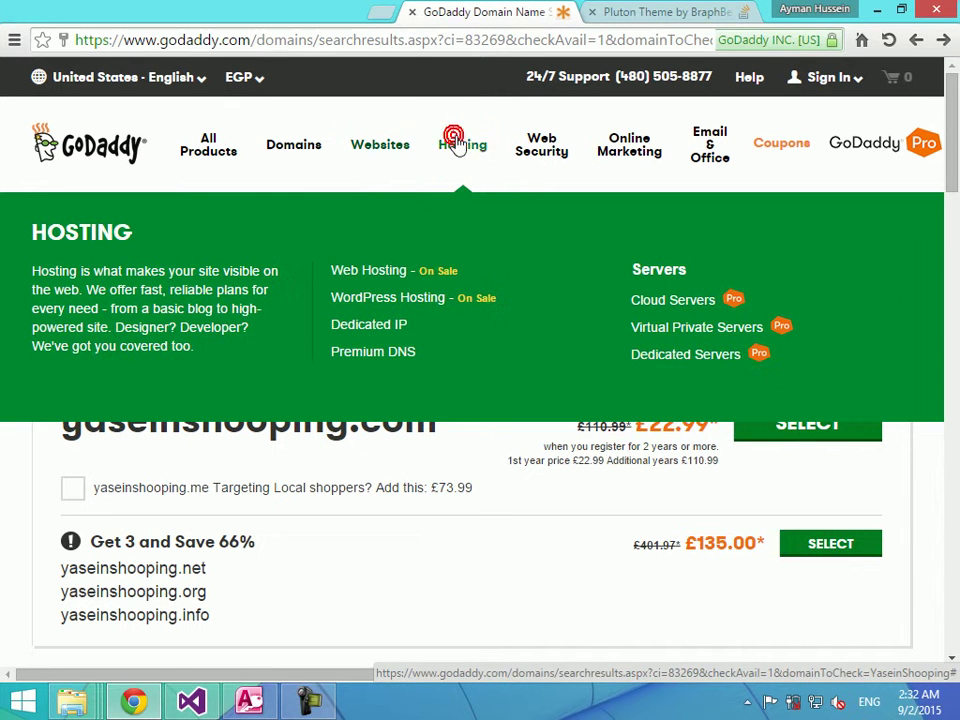
pyautogui.click(365, 271)
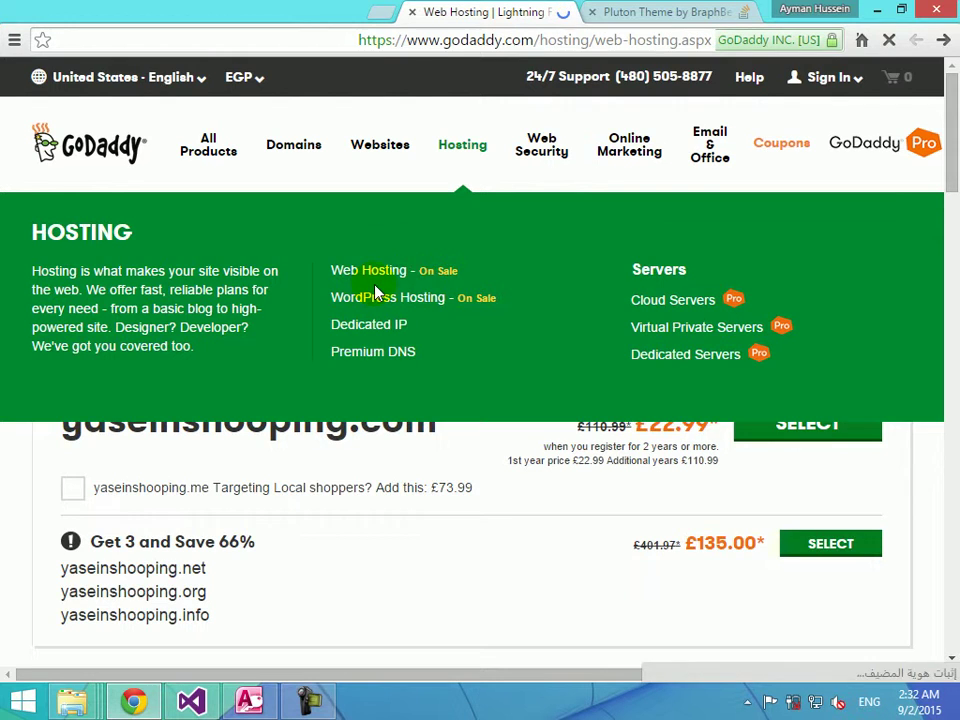
pyautogui.scroll(-4, 470, 318)
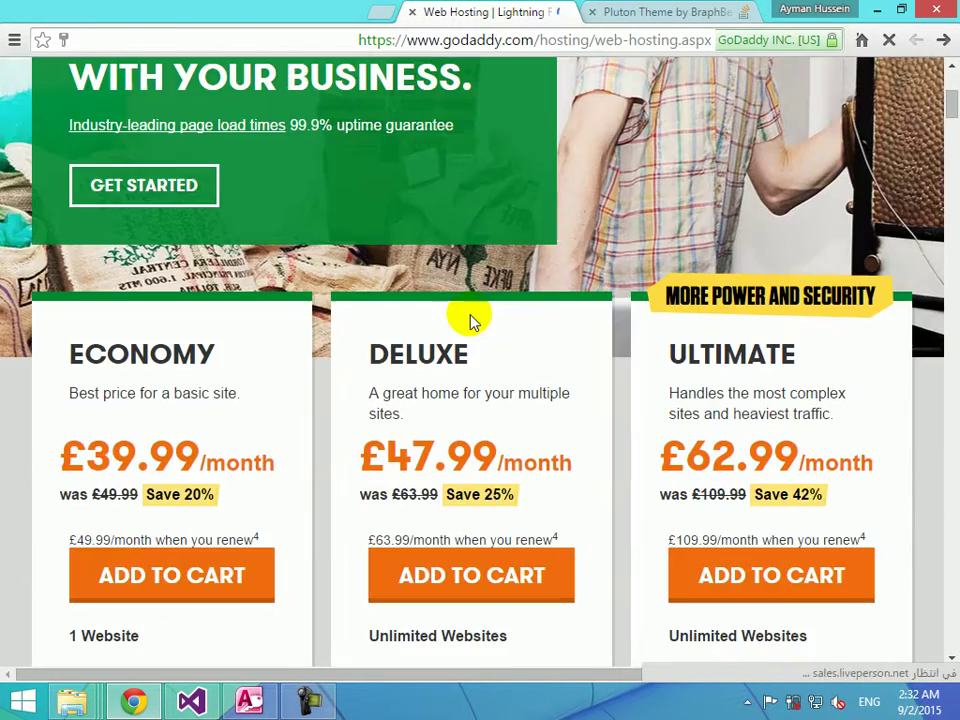
pyautogui.scroll(-2, 583, 429)
pyautogui.scroll(-1, 574, 429)
pyautogui.scroll(1, 574, 429)
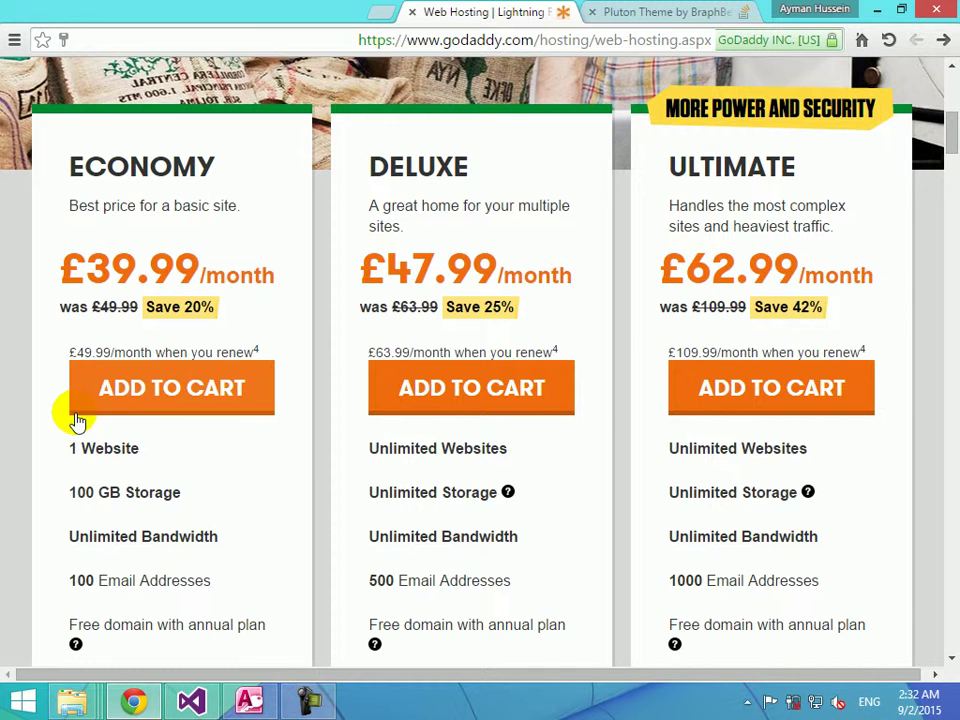
pyautogui.scroll(-1, 245, 312)
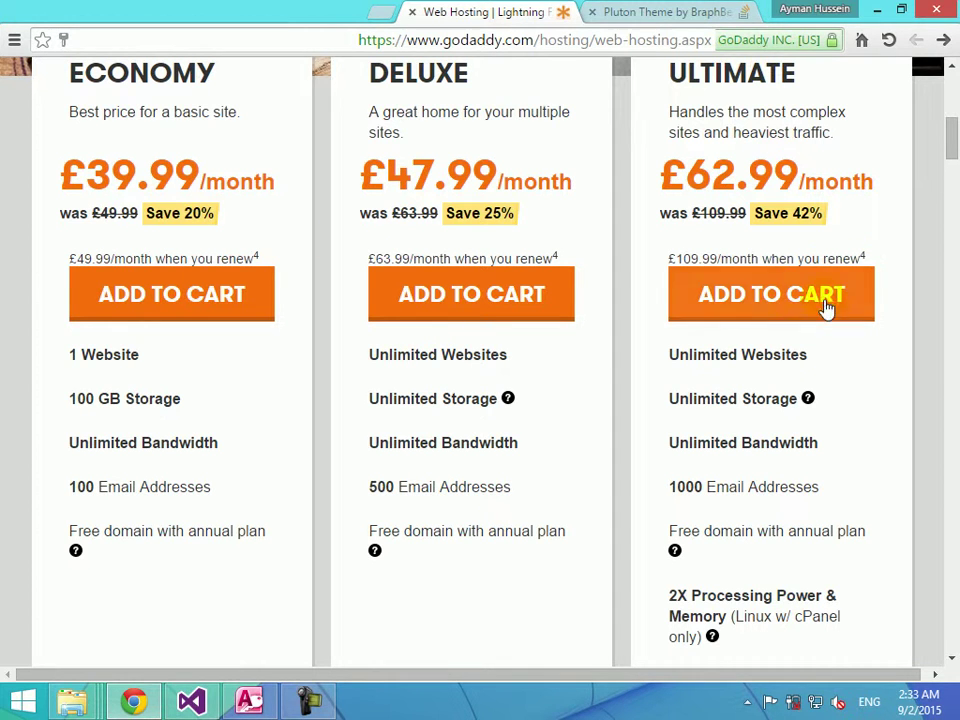
# Step: Highlight Ultimate's unlimited websites, storage, bandwidth and 1000 email addresses features
pyautogui.doubleClick(706, 354)
pyautogui.doubleClick(703, 398)
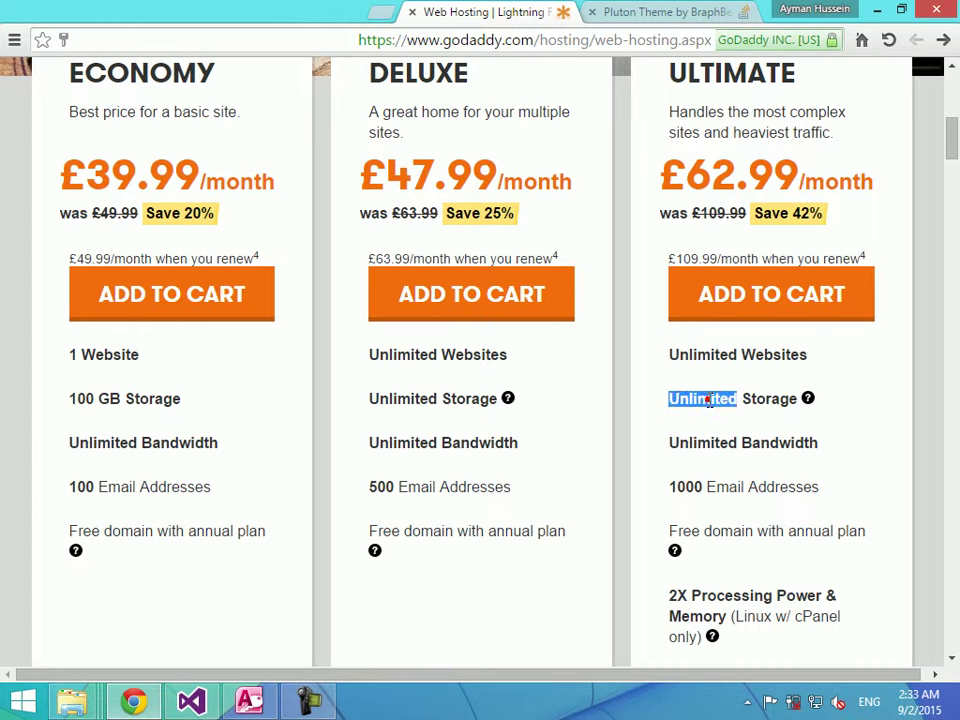
pyautogui.doubleClick(701, 442)
pyautogui.doubleClick(688, 486)
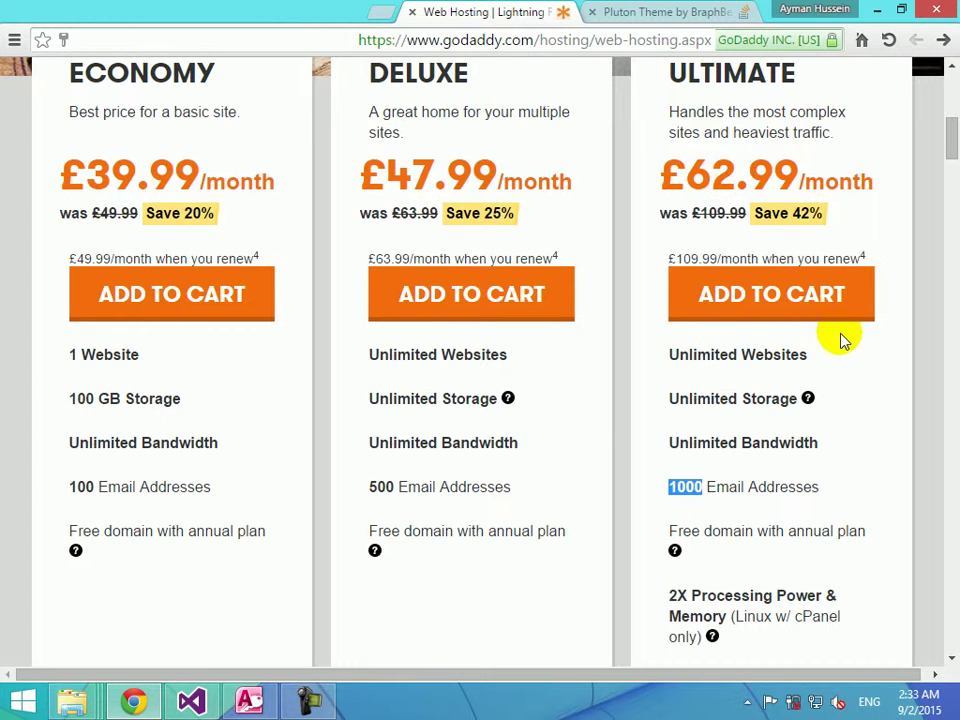
pyautogui.scroll(1, 845, 335)
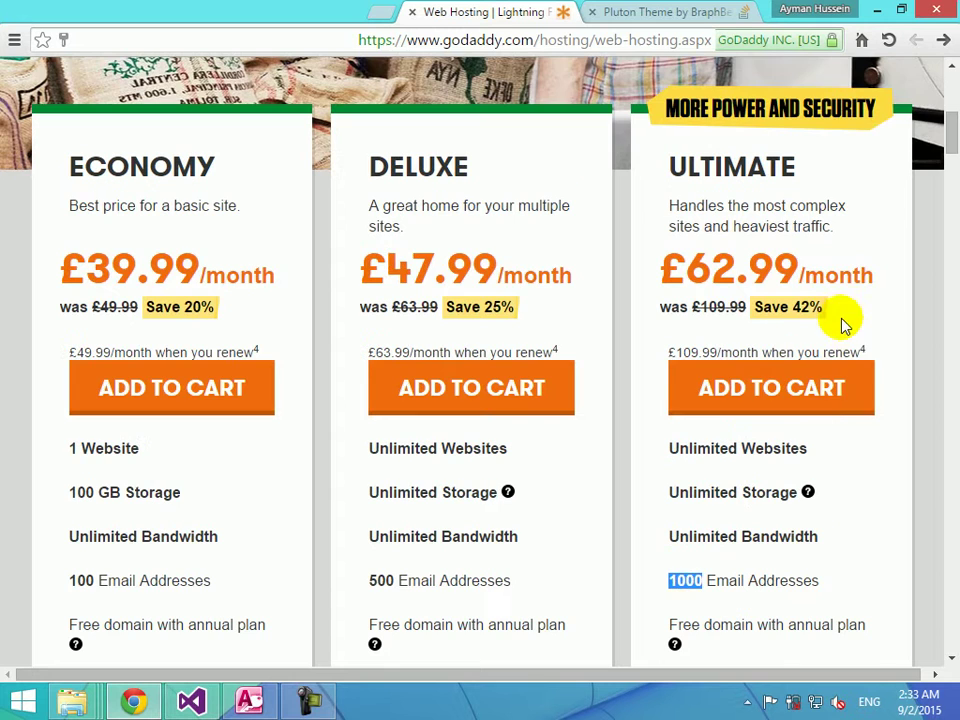
# Step: Add the Ultimate plan to the cart and check its £755.88 12-month subtotal
pyautogui.click(820, 400)
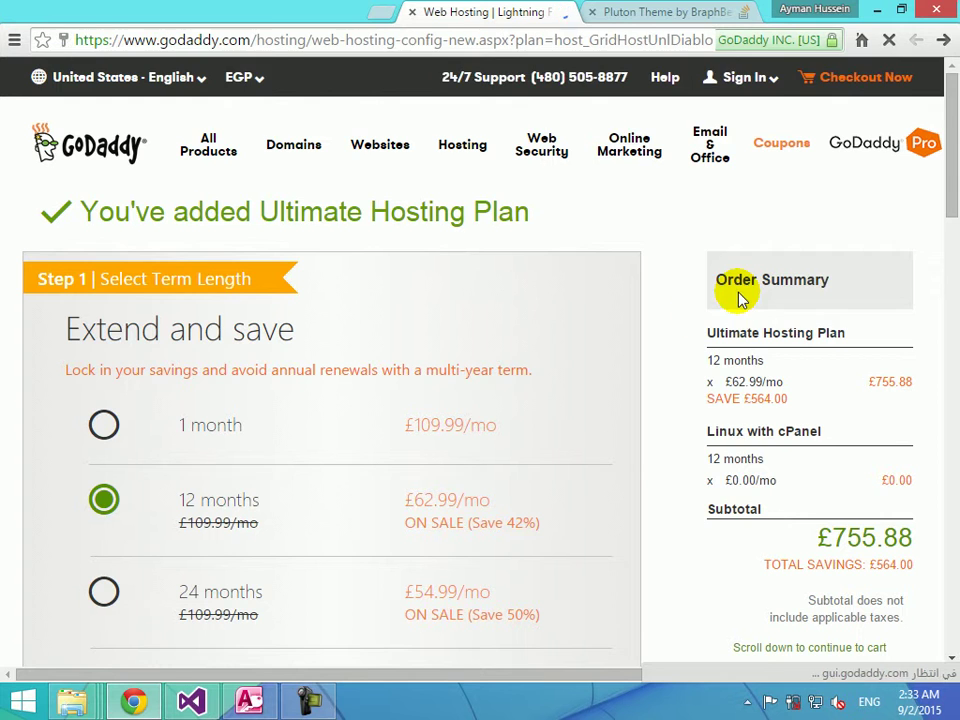
pyautogui.scroll(-1, 377, 425)
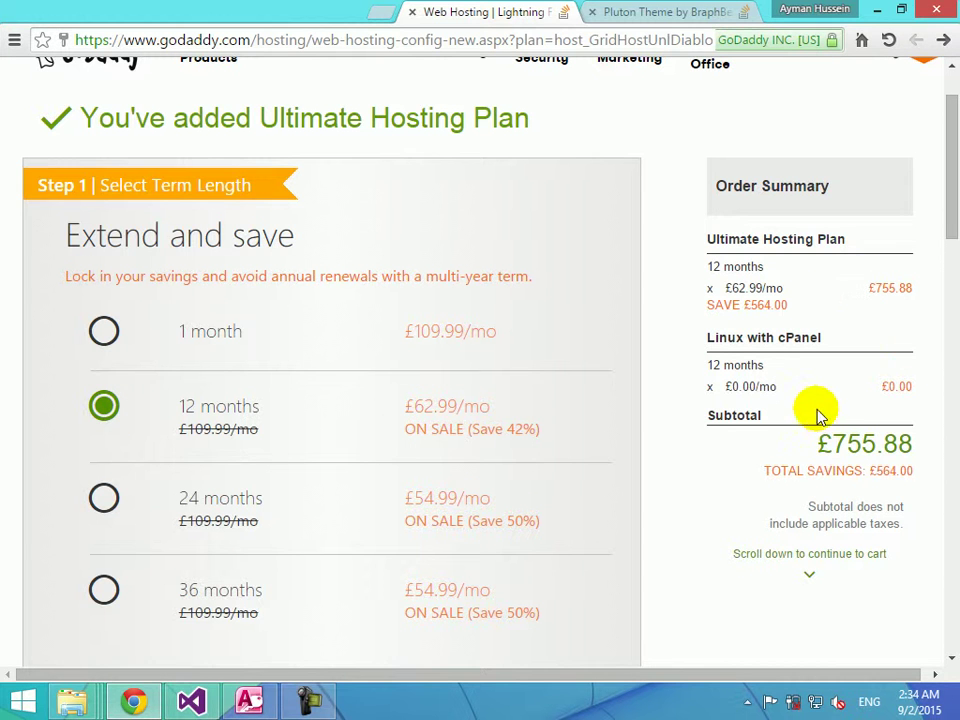
pyautogui.doubleClick(842, 441)
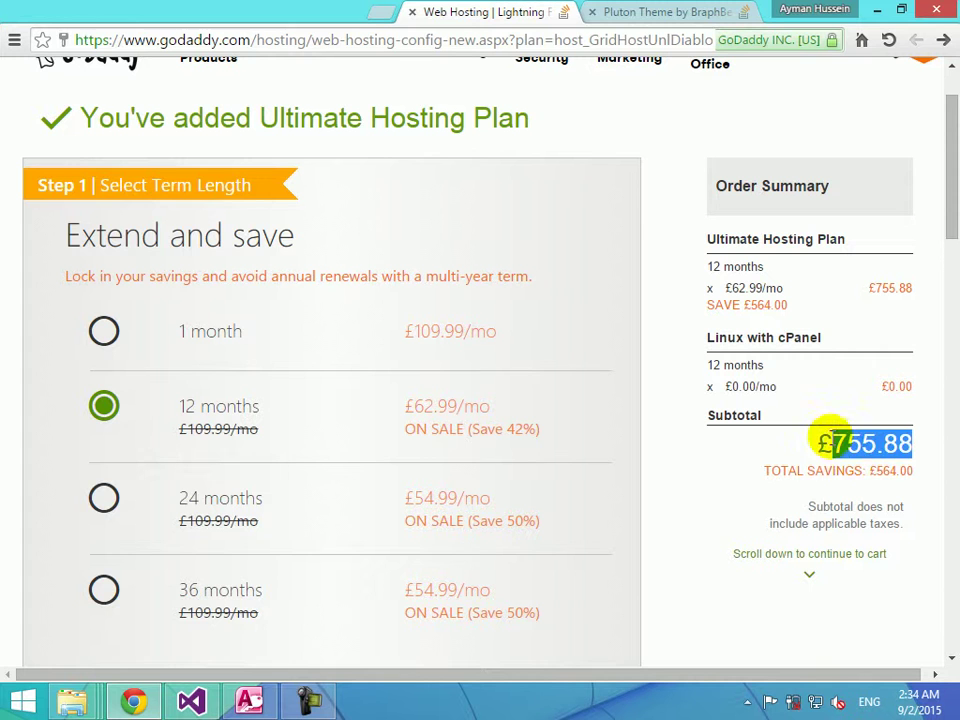
pyautogui.click(830, 440)
pyautogui.doubleClick(825, 443)
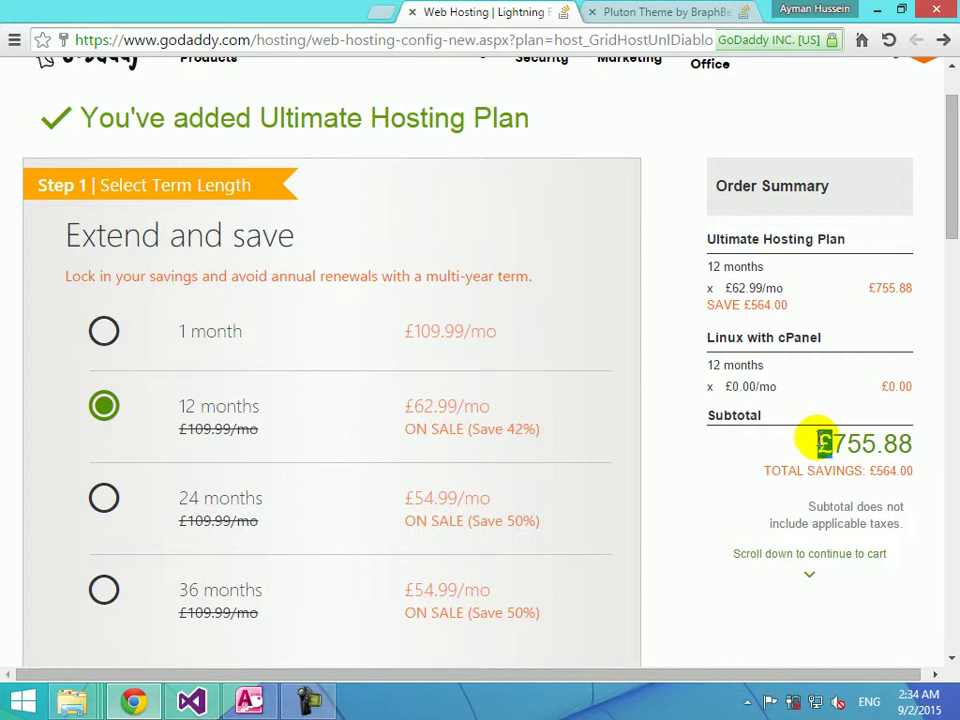
pyautogui.click(858, 441)
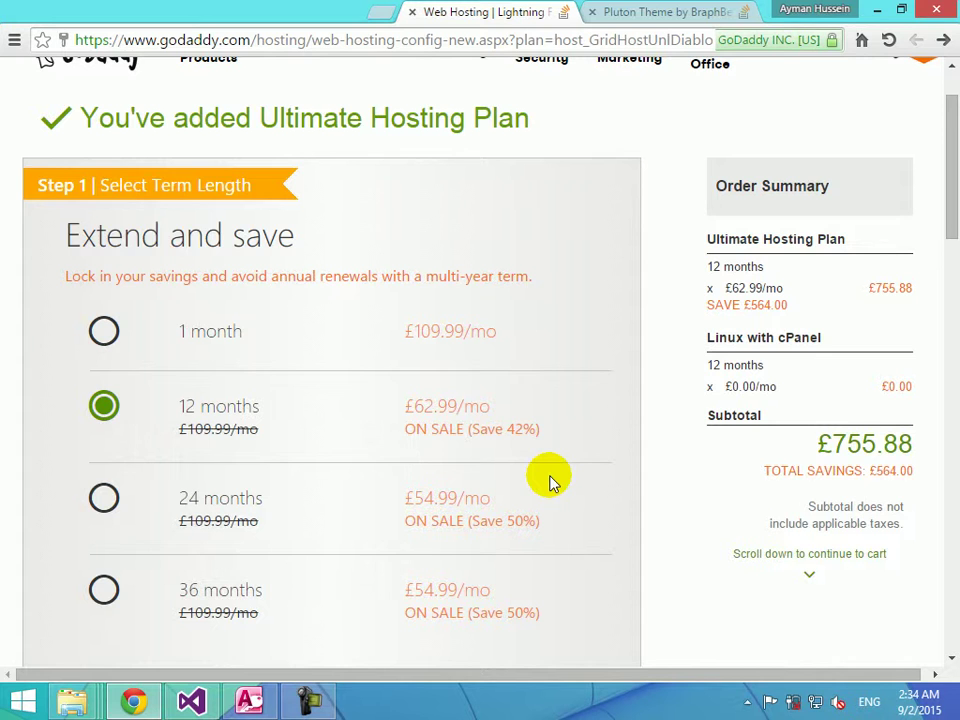
# Step: Retry the GoDaddy sign-in using the saved username and a retyped password
pyautogui.scroll(2, 549, 482)
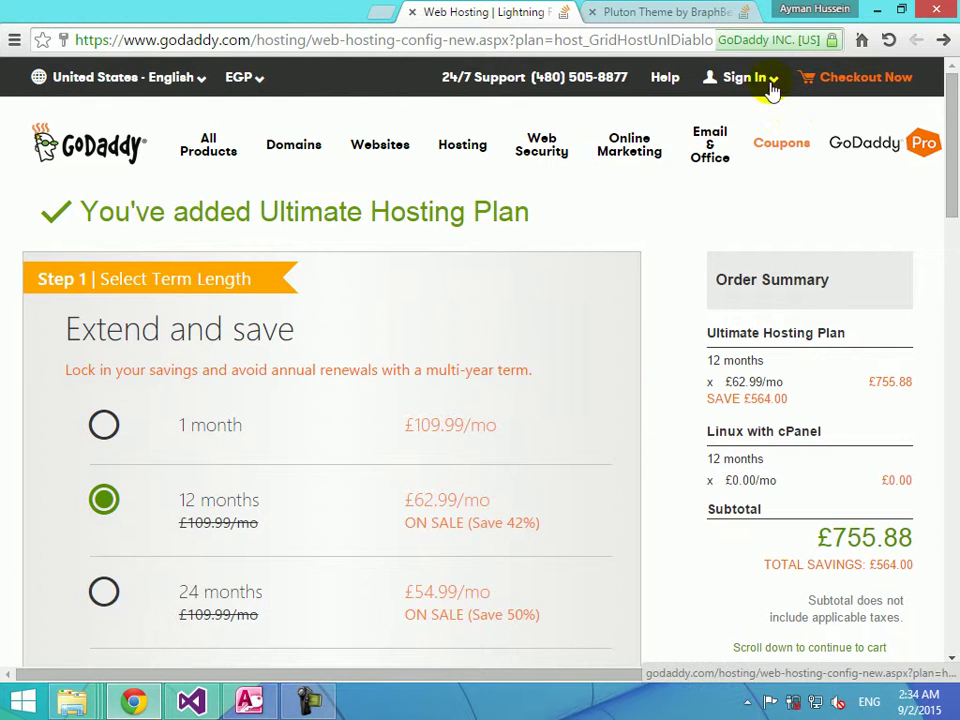
pyautogui.click(771, 88)
pyautogui.click(677, 315)
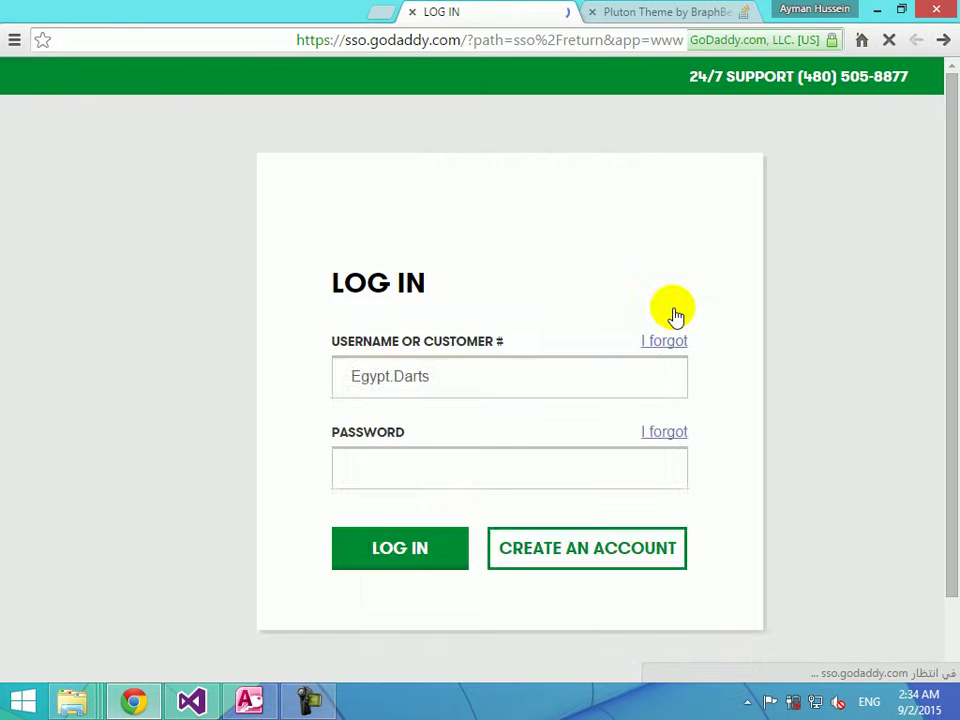
pyautogui.scroll(-1, 476, 534)
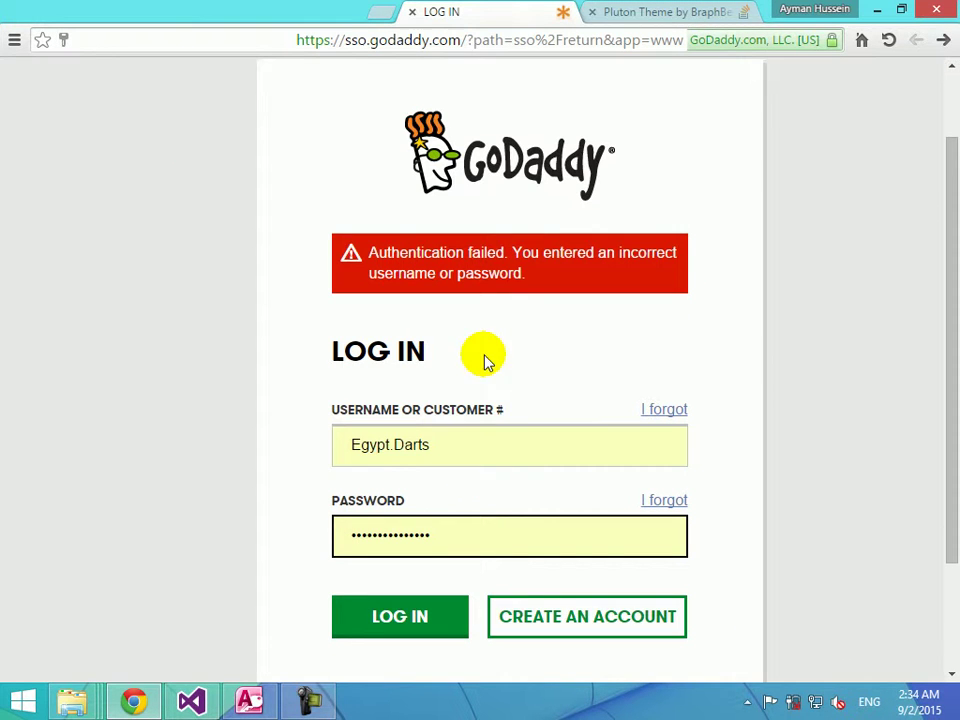
pyautogui.doubleClick(418, 535)
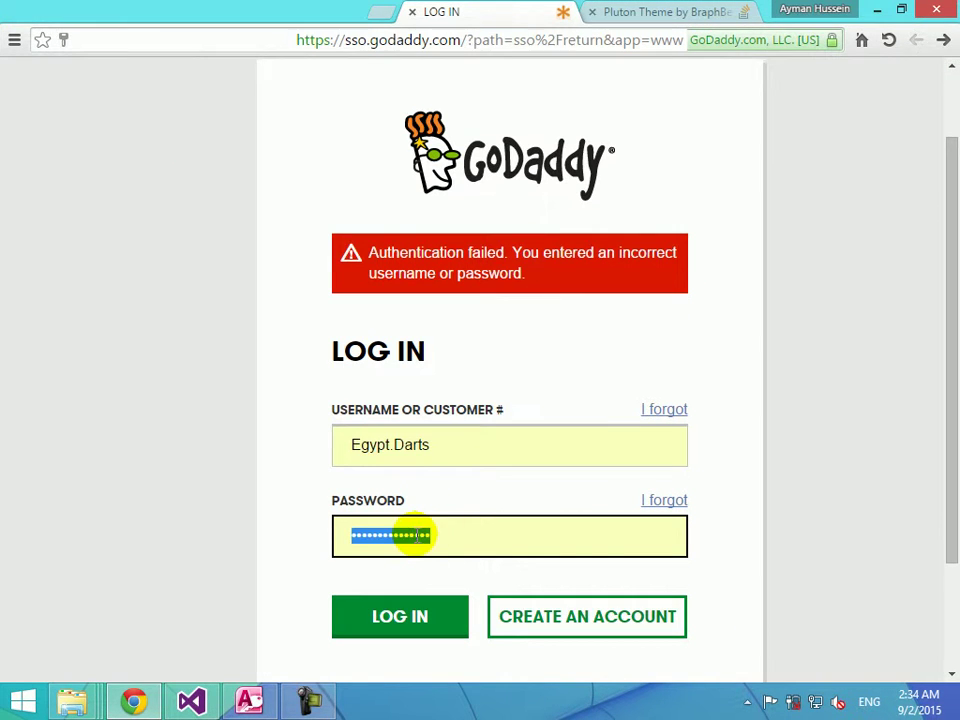
pyautogui.write('a')
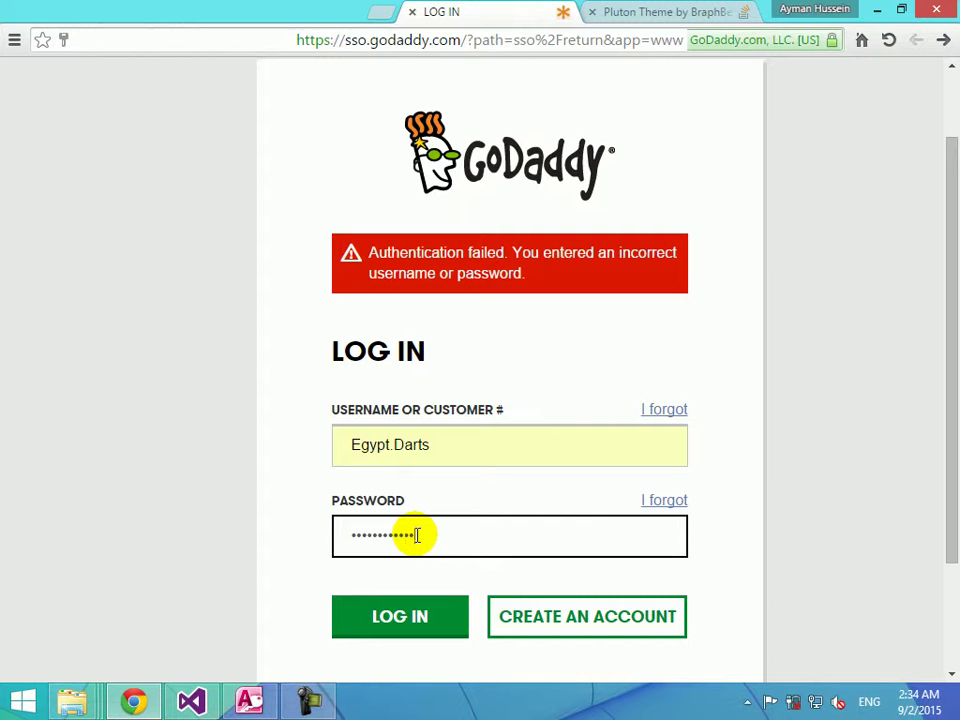
pyautogui.click(428, 627)
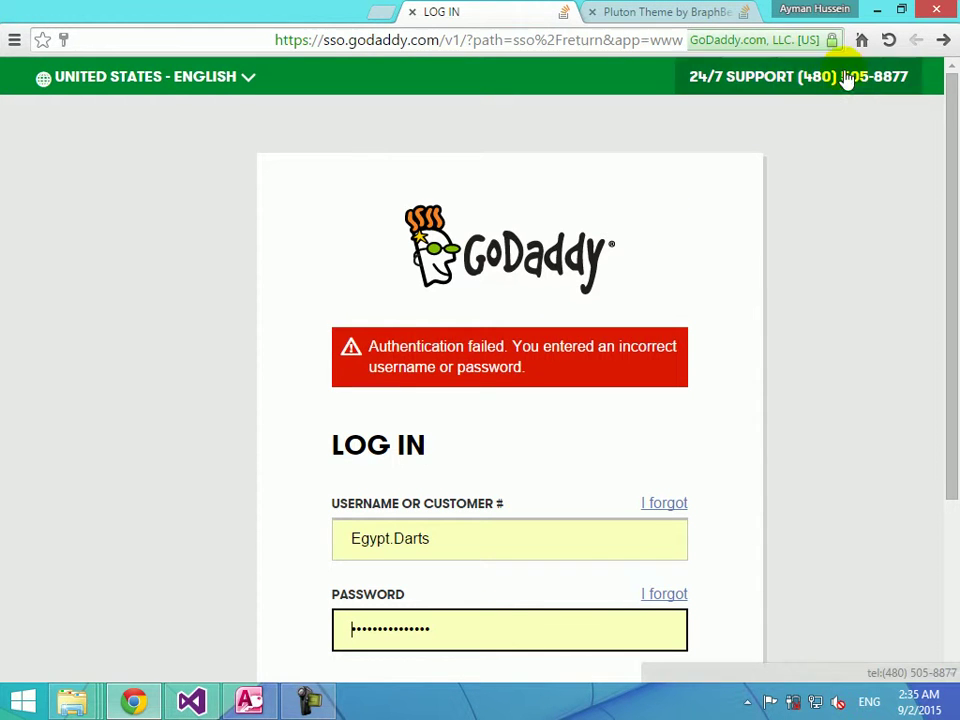
# Step: Return to the godaddy.com home page through the address bar
pyautogui.click(943, 40)
pyautogui.click(943, 40)
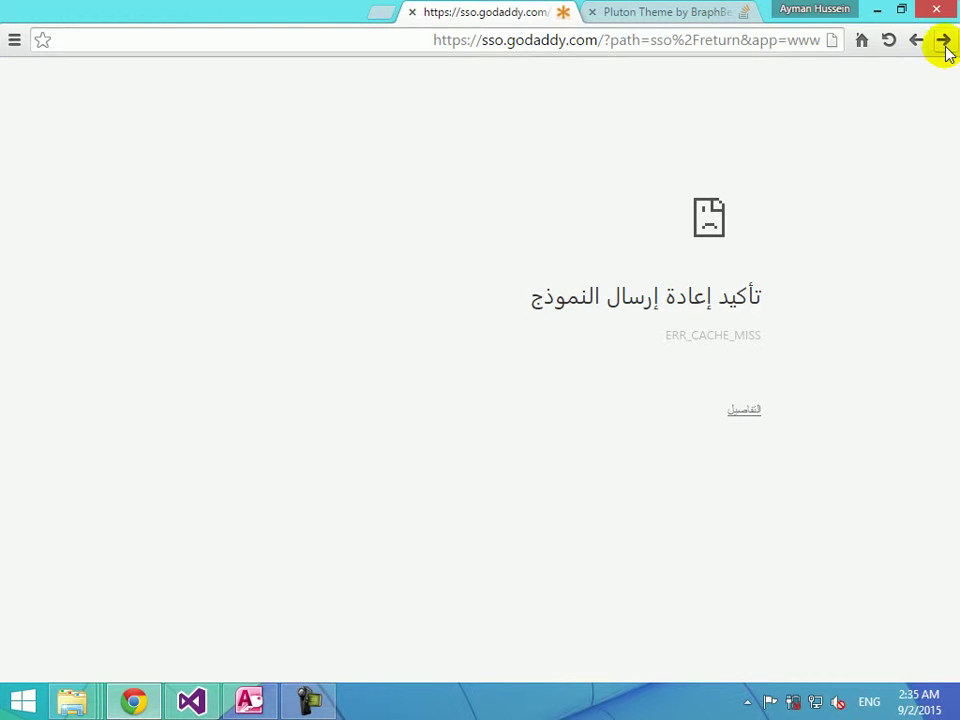
pyautogui.write('gi')
pyautogui.press('BackSpace')
pyautogui.press('BackSpace')
pyautogui.write('goo')
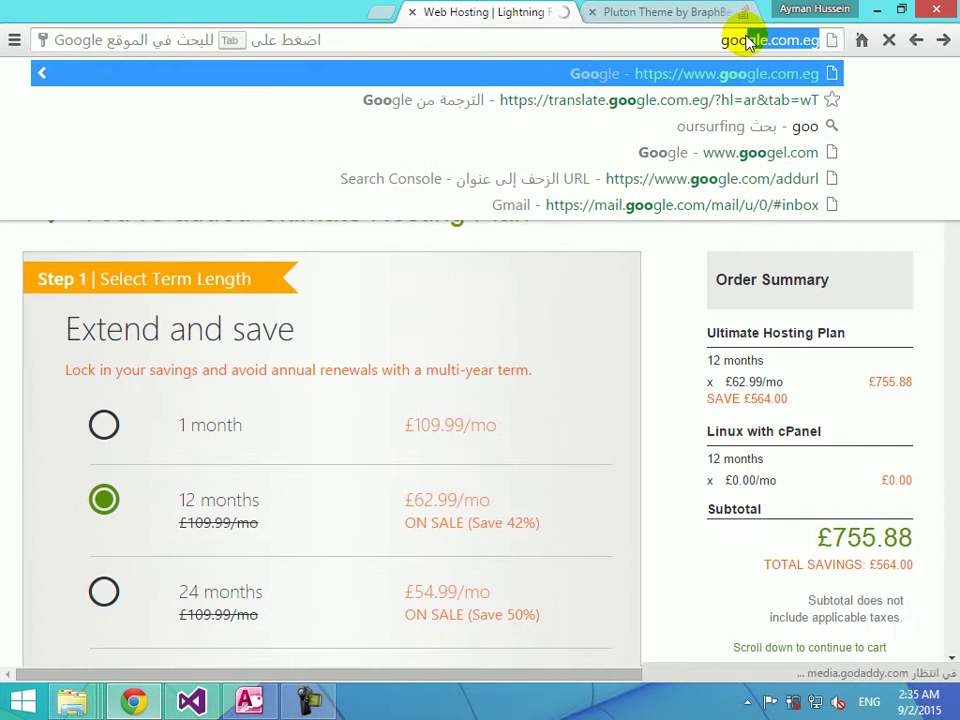
pyautogui.press('BackSpace')
pyautogui.press('Down')
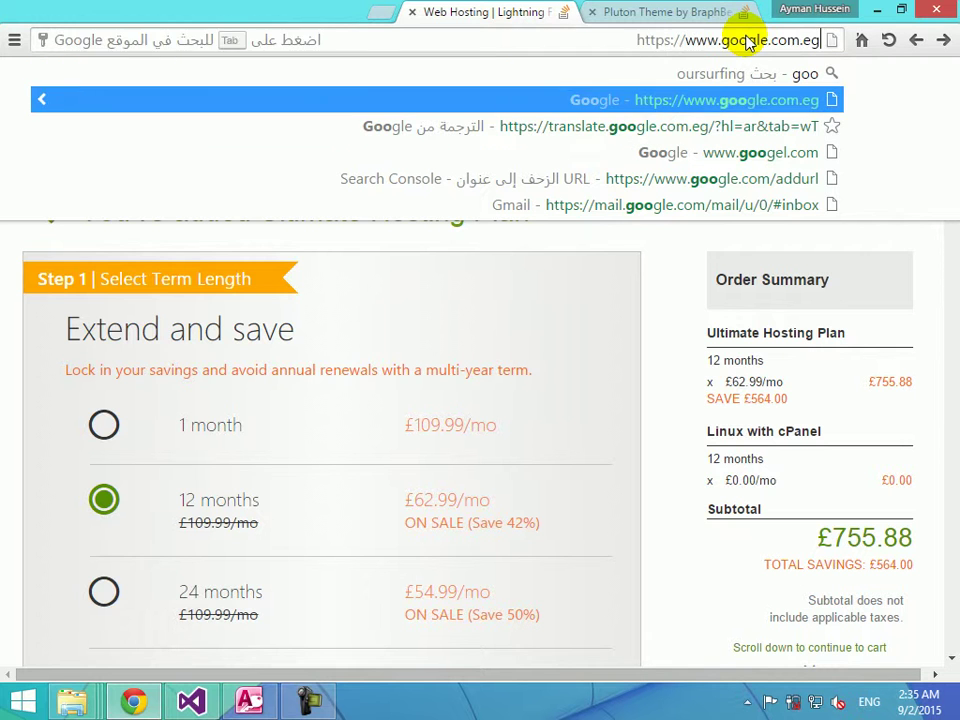
pyautogui.press('Down')
pyautogui.press('BackSpace')
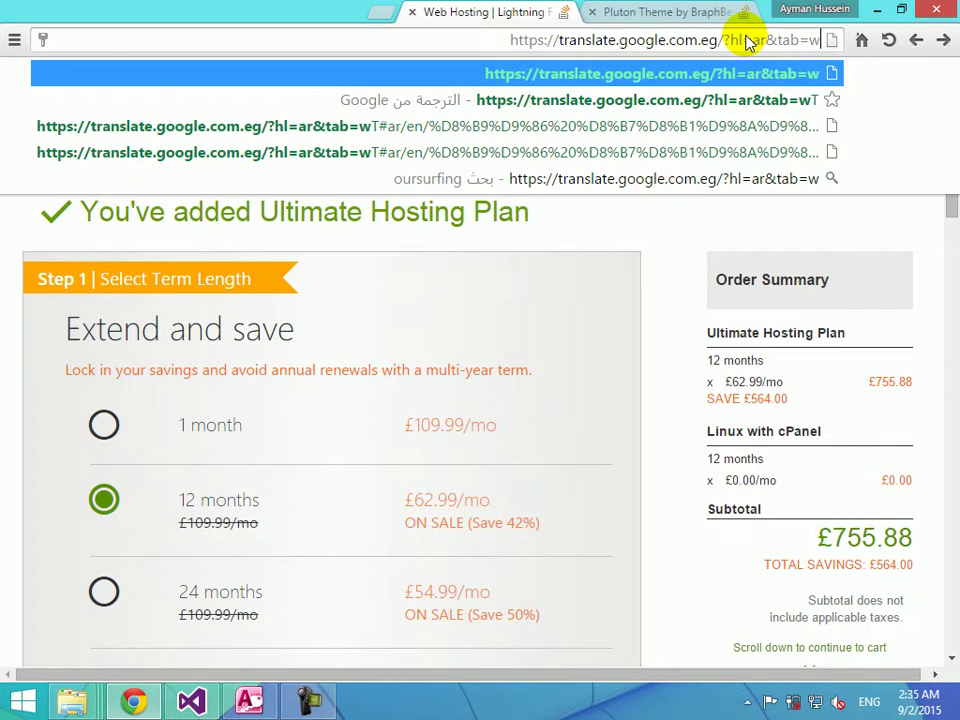
pyautogui.hotkey('ctrl', 'a')
pyautogui.write('god')
pyautogui.press('Return')
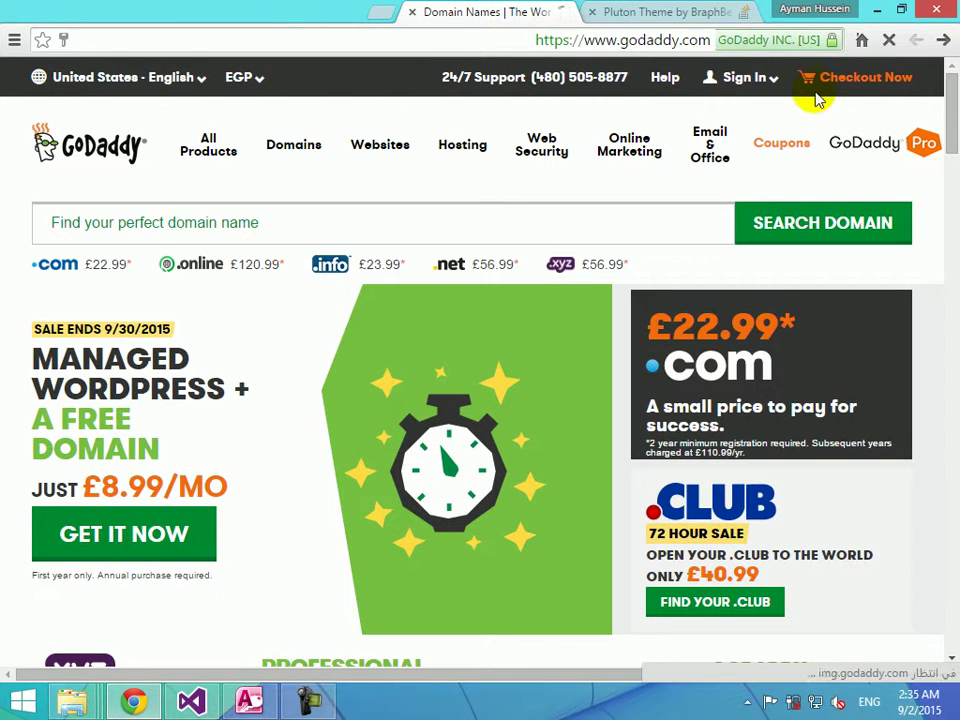
# Step: Sign in with a different saved account username, which fails with 'Authentication failed'
pyautogui.click(775, 85)
pyautogui.click(716, 205)
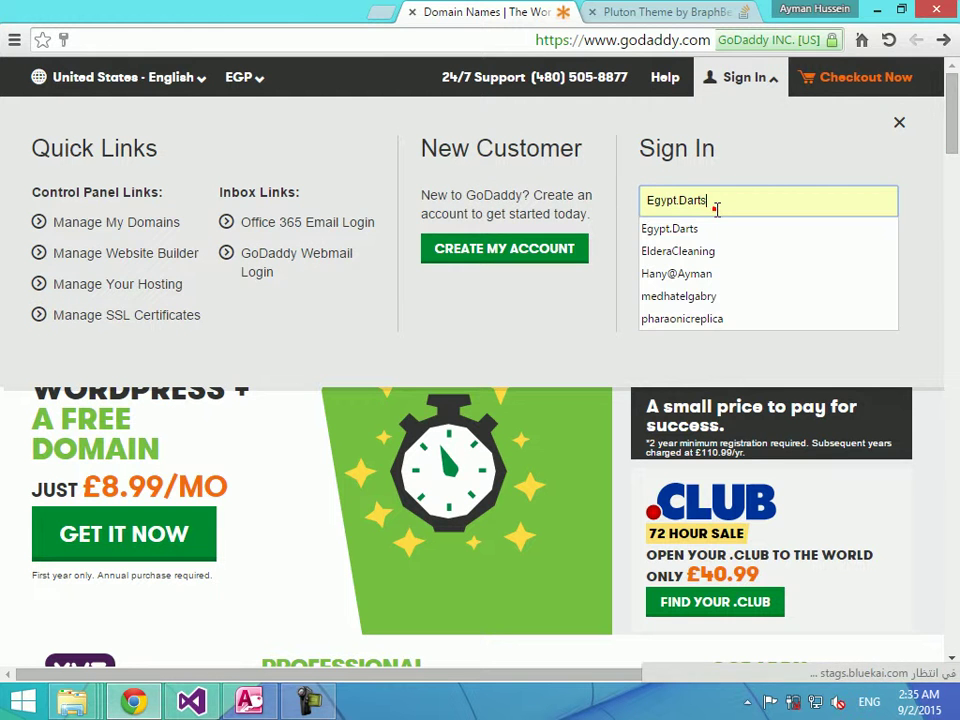
pyautogui.doubleClick(714, 205)
pyautogui.click(716, 250)
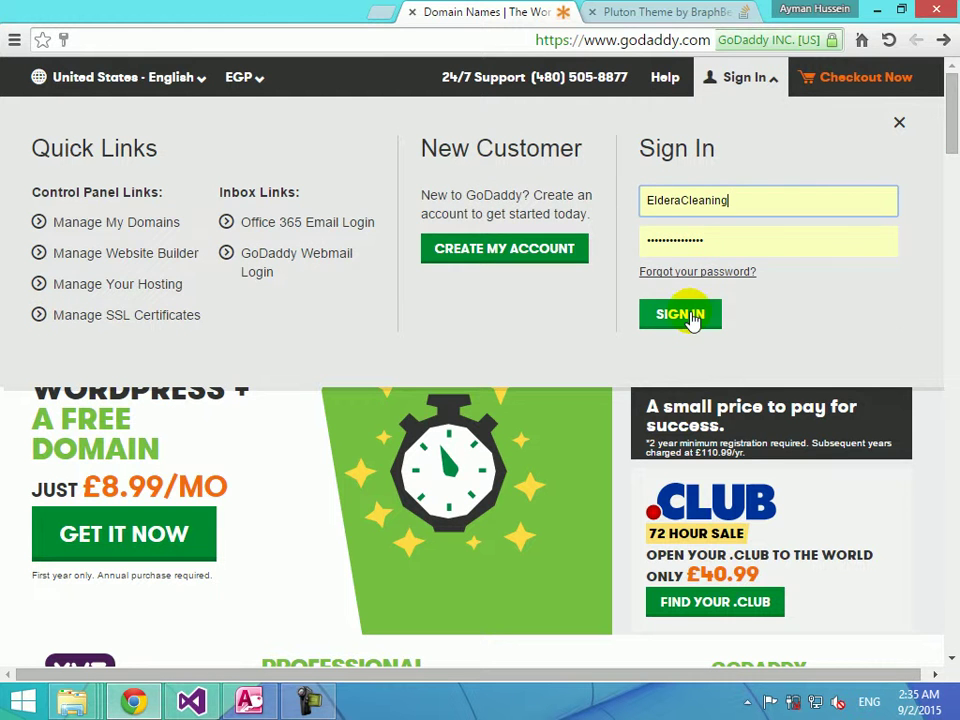
pyautogui.click(690, 316)
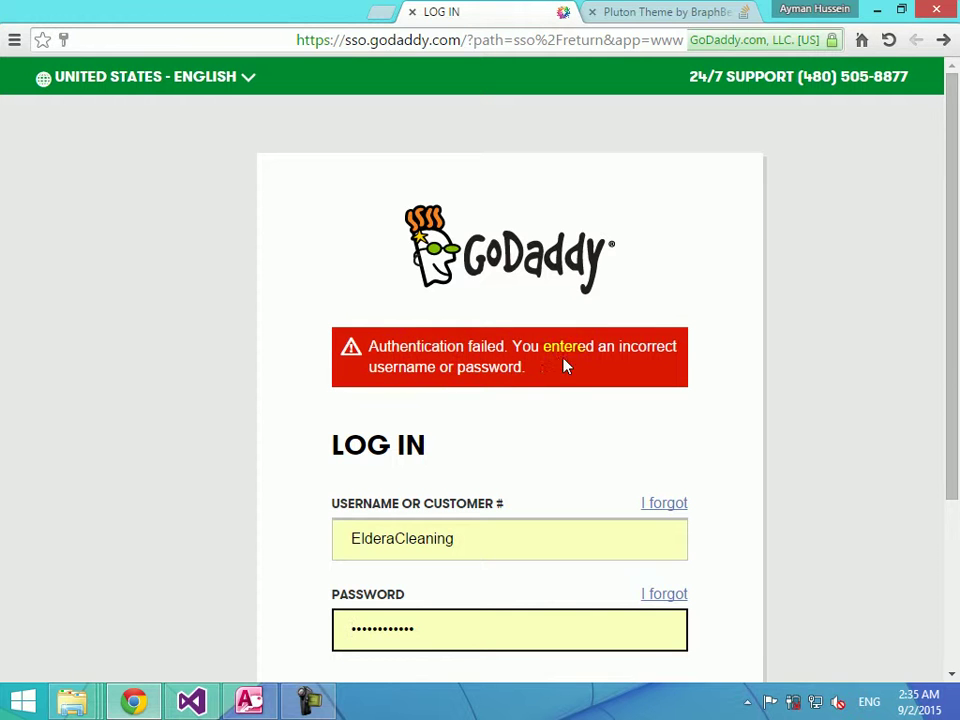
# Step: Bring up the open File Explorer windows from the taskbar
pyautogui.click(418, 540)
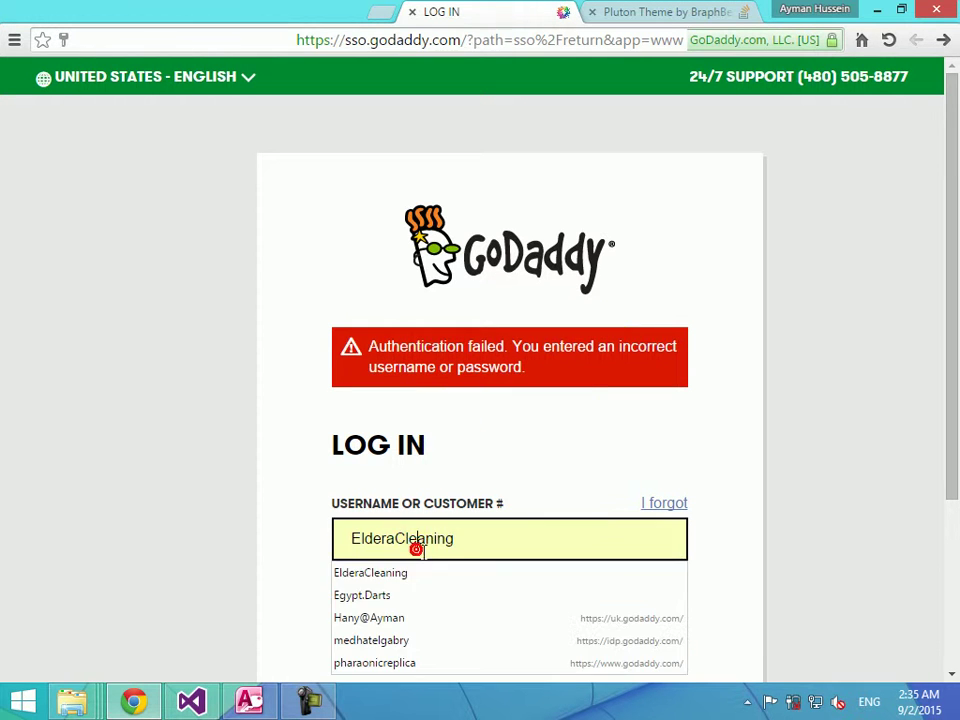
pyautogui.click(293, 587)
pyautogui.click(72, 700)
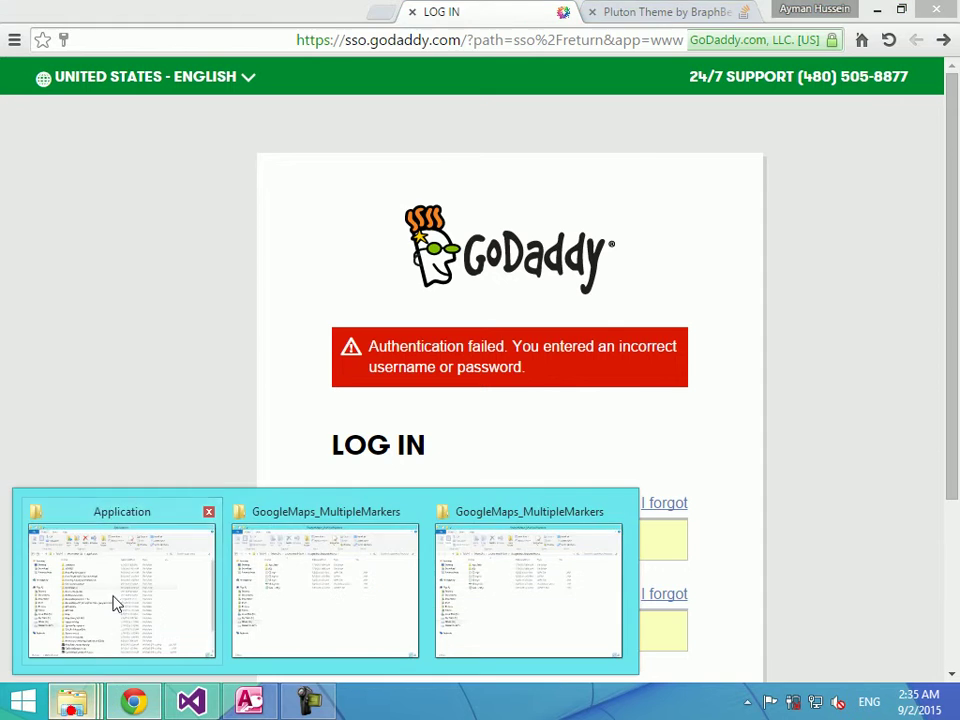
# Step: Browse My Work (F:) into External Work, stepping through folders like Electro5 and El-Gabry4Oil
pyautogui.click(113, 596)
pyautogui.click(70, 498)
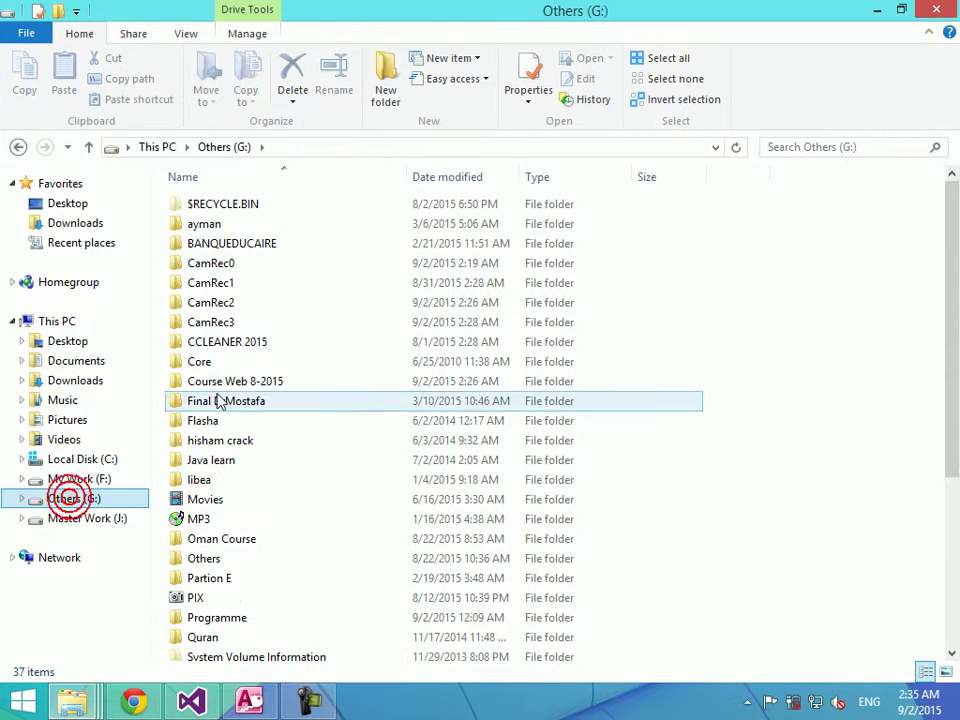
pyautogui.click(133, 482)
pyautogui.click(279, 403)
pyautogui.press('i')
pyautogui.press('Up')
pyautogui.press('Return')
pyautogui.press('a')
pyautogui.press('e')
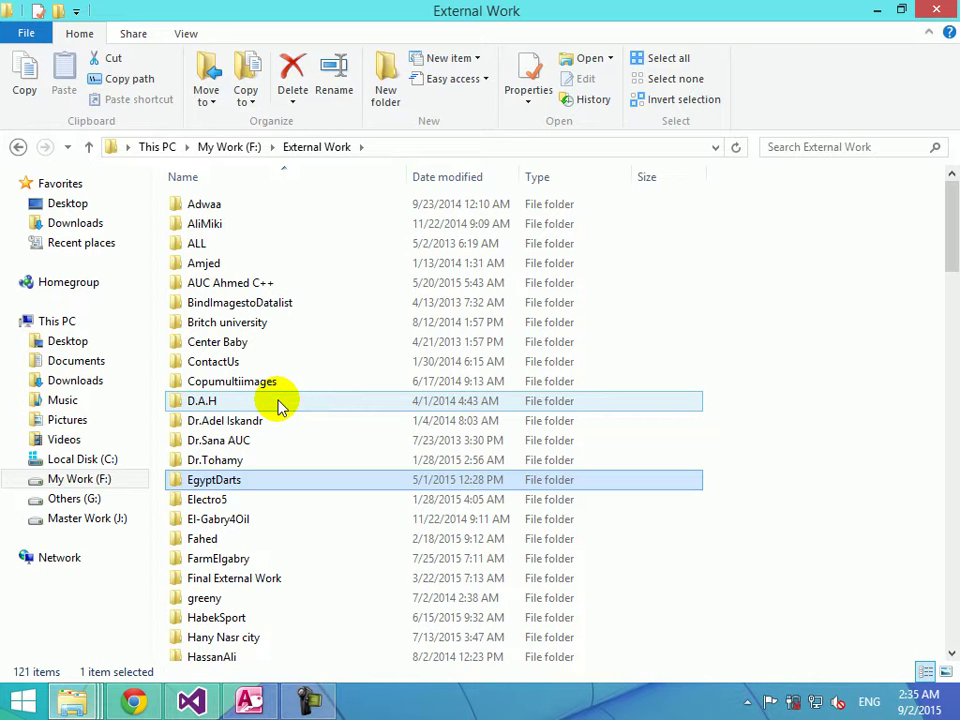
pyautogui.press('e')
pyautogui.press('e')
pyautogui.press('e')
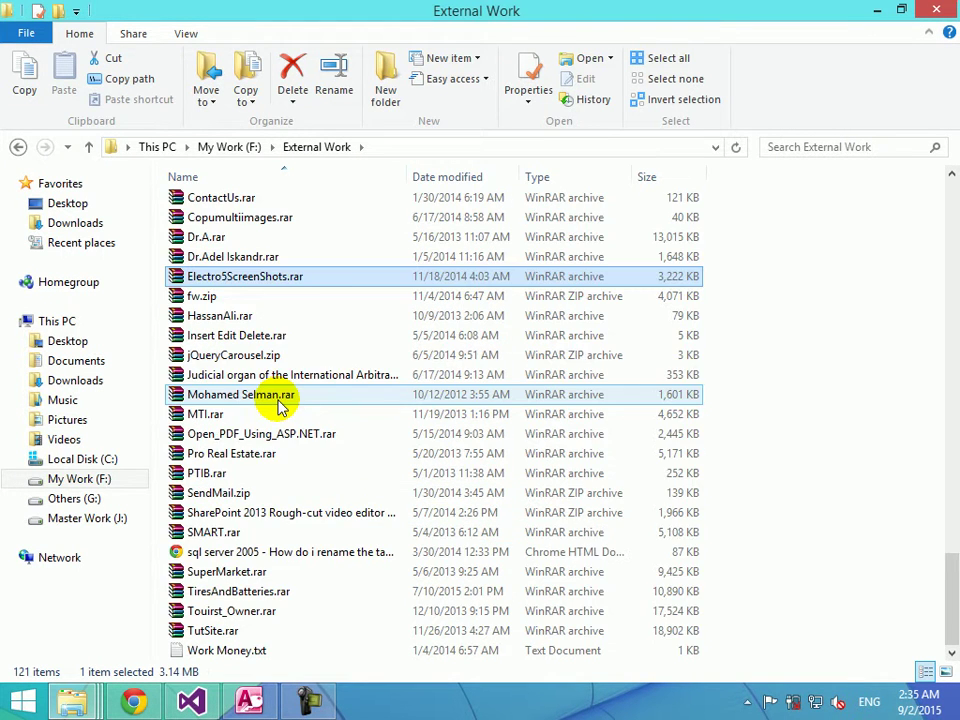
pyautogui.press('e')
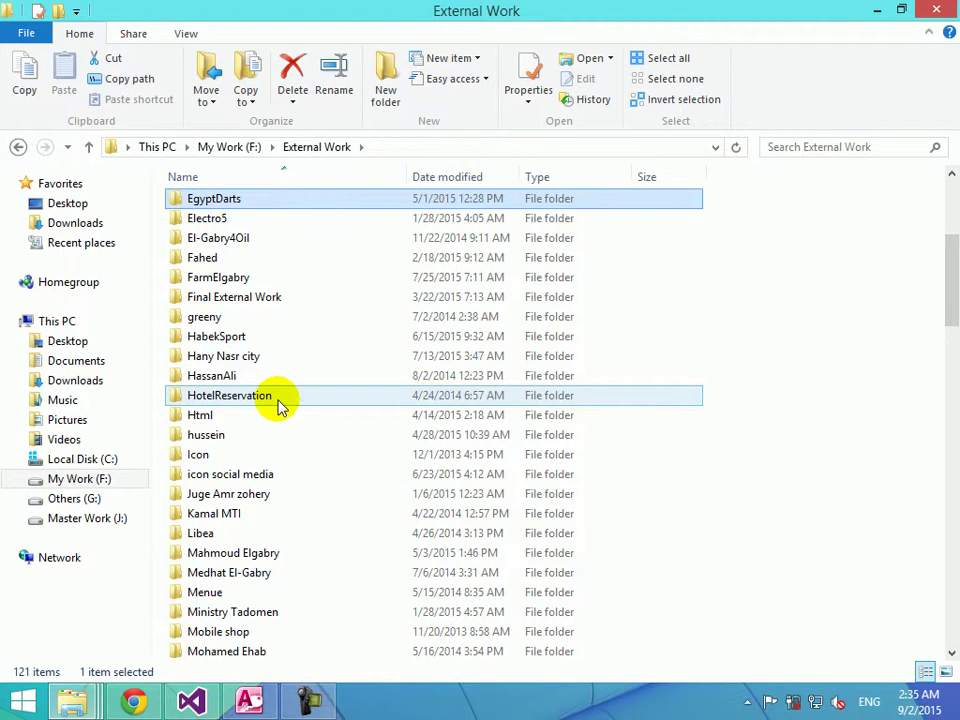
pyautogui.scroll(4, 300, 380)
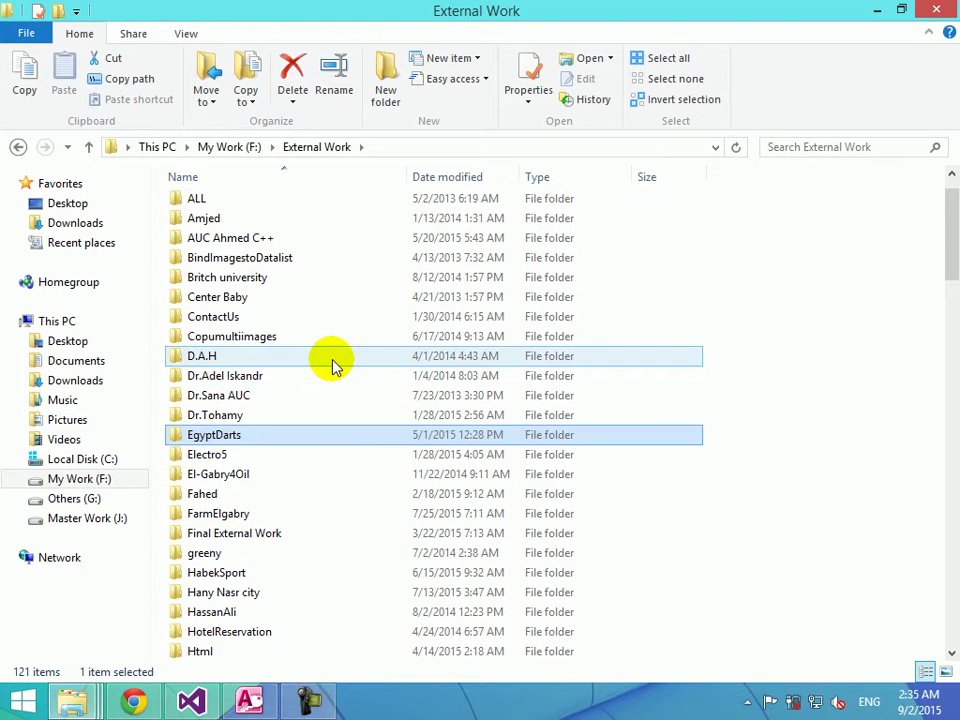
pyautogui.scroll(1, 210, 215)
pyautogui.press('c')
pyautogui.press('c')
pyautogui.press('c')
pyautogui.press('c')
pyautogui.press('c')
pyautogui.press('c')
pyautogui.press('c')
pyautogui.press('c')
pyautogui.press('c')
pyautogui.press('c')
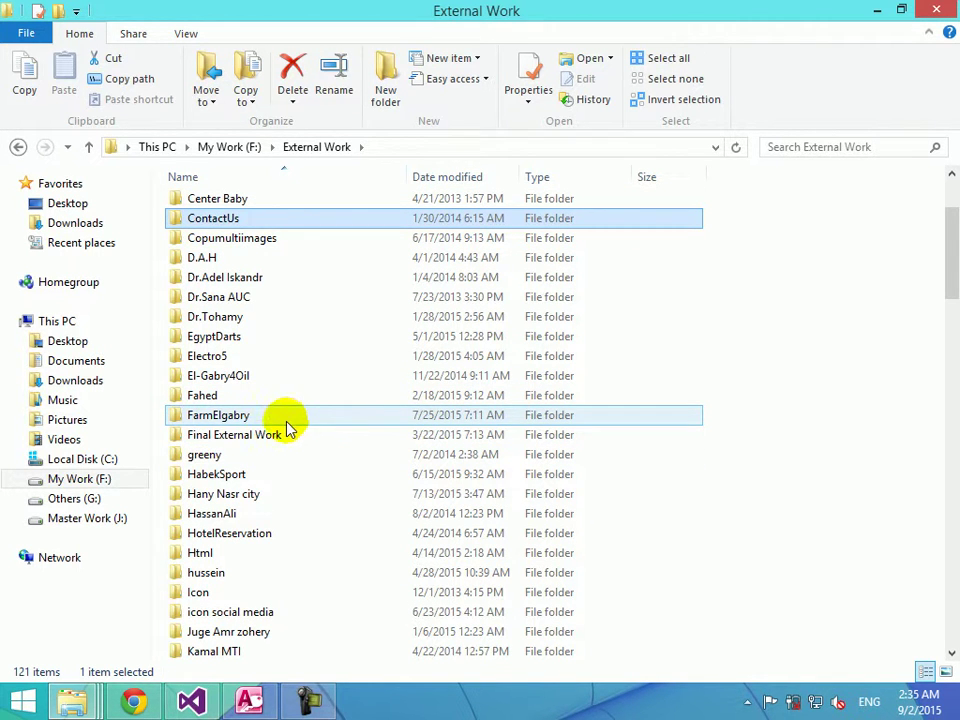
pyautogui.click(257, 358)
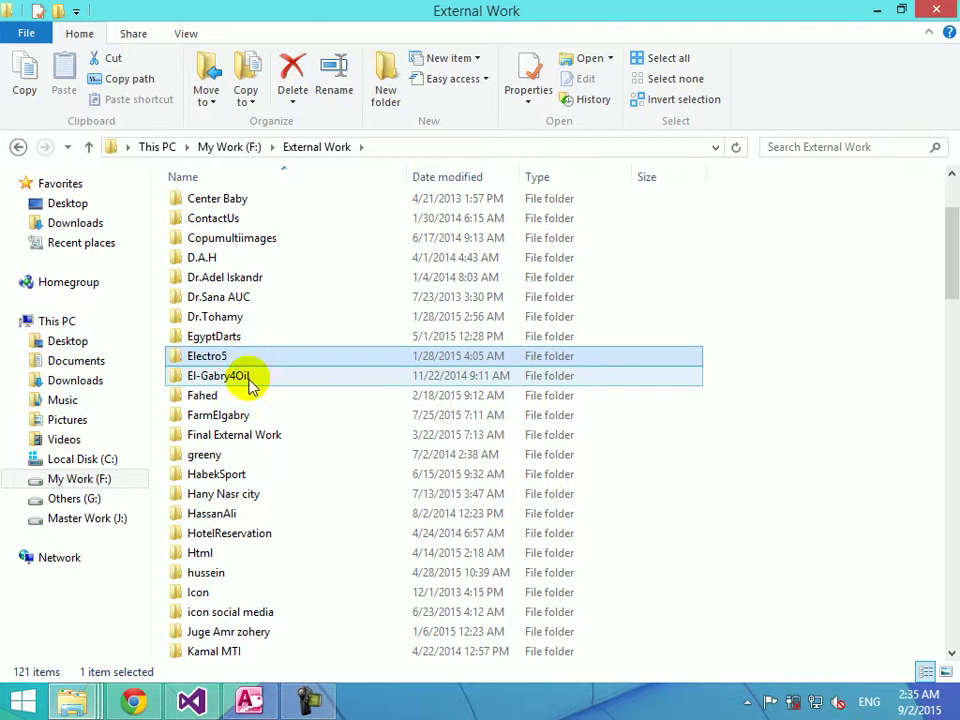
pyautogui.click(250, 377)
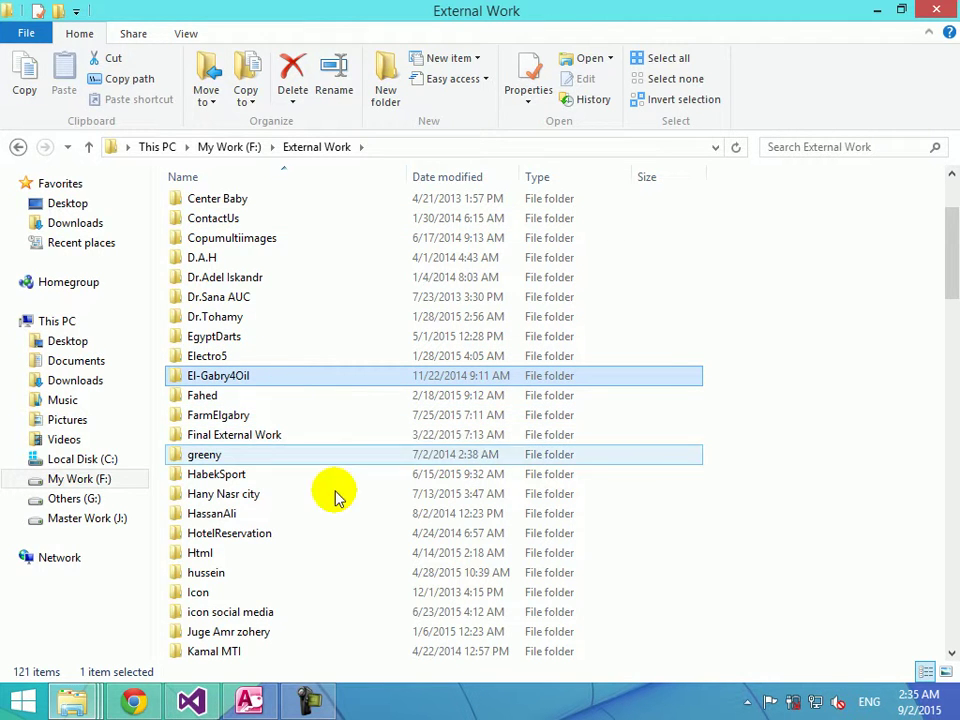
# Step: Copy 'Cleaning' from the GoDaddy username, search External Work for it, and open Sudia Cleaning
pyautogui.click(133, 700)
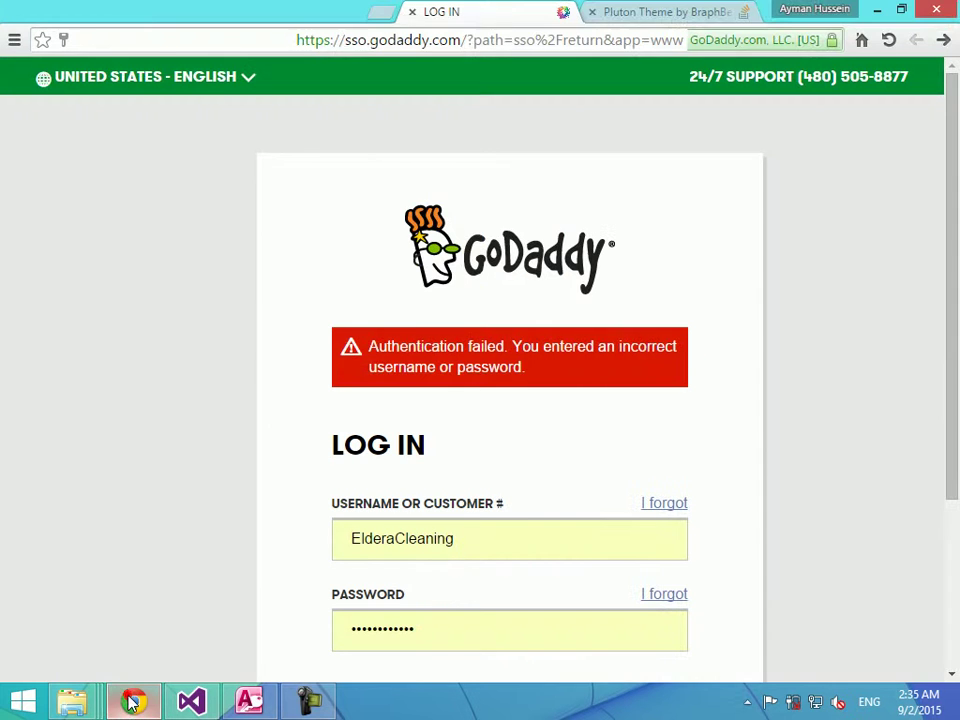
pyautogui.doubleClick(400, 540)
pyautogui.hotkey('ctrl', 'c')
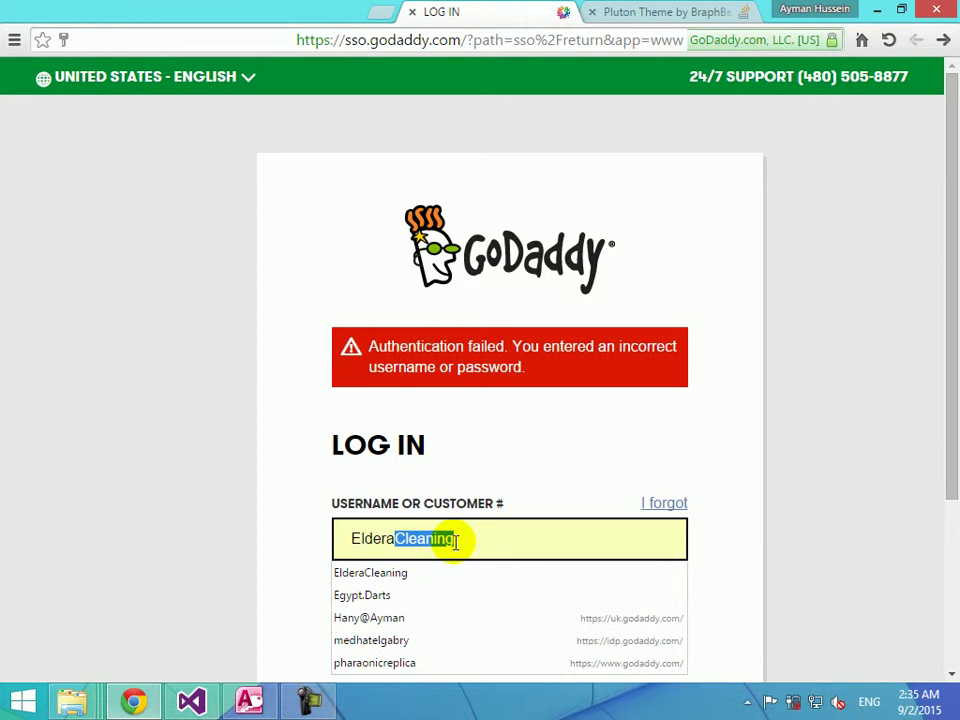
pyautogui.click(95, 705)
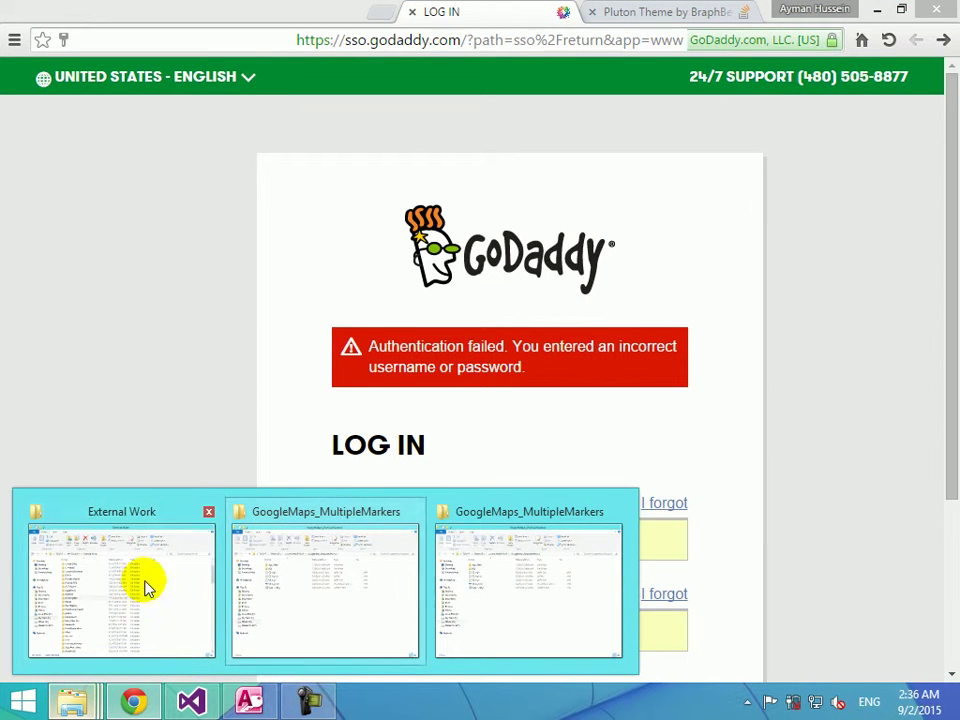
pyautogui.click(120, 579)
pyautogui.click(798, 146)
pyautogui.hotkey('ctrl', 'v')
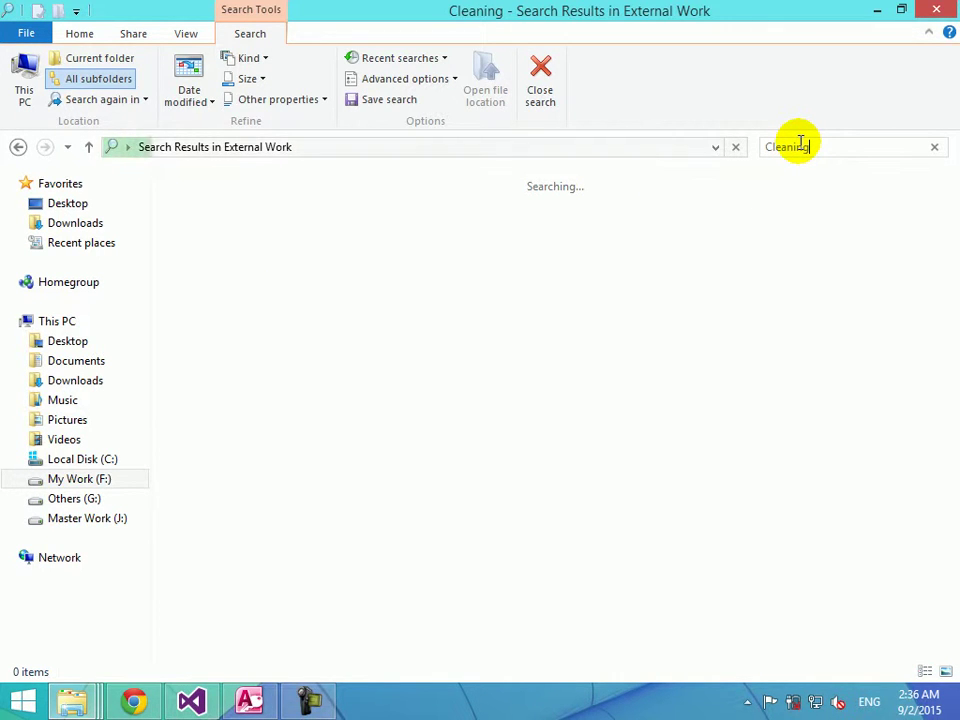
pyautogui.click(200, 207)
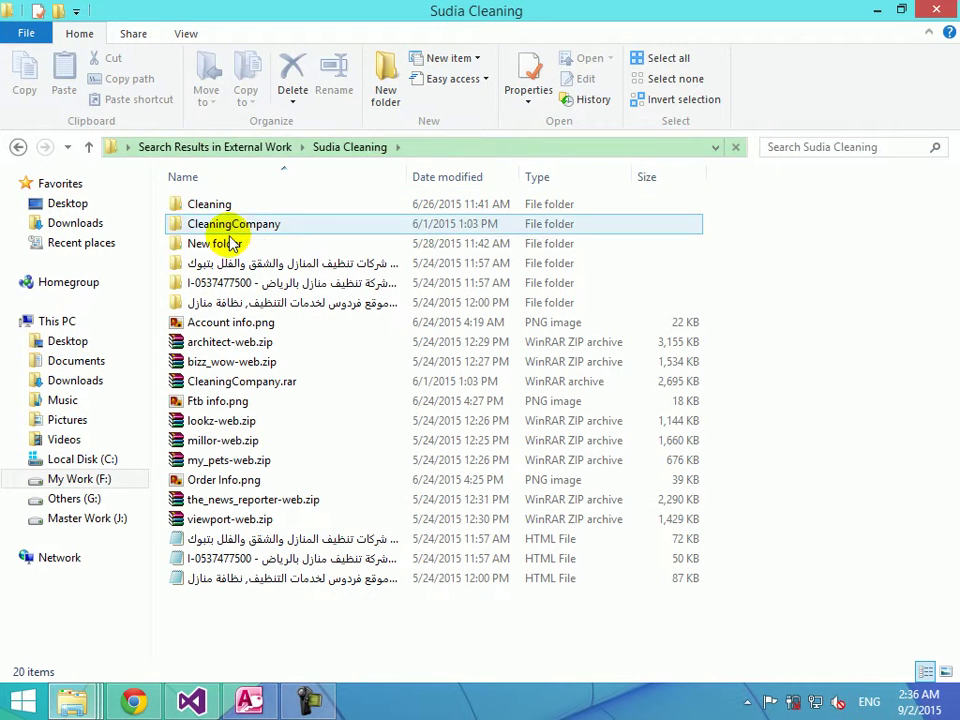
# Step: Read the password from Account info.png, then retype it in GoDaddy's password field
pyautogui.doubleClick(260, 484)
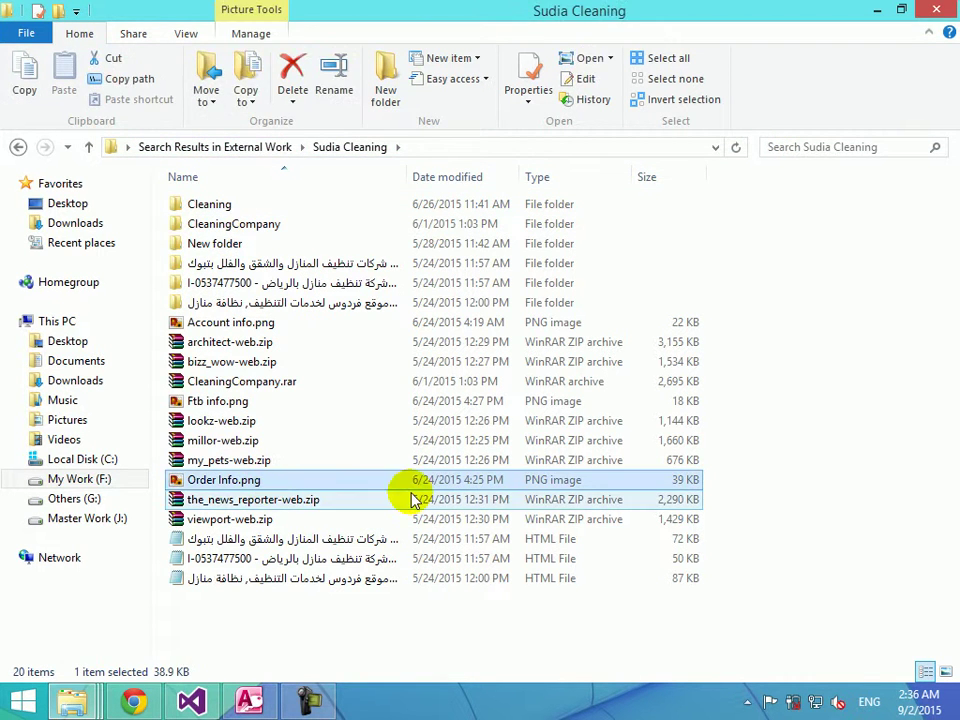
pyautogui.press('Left')
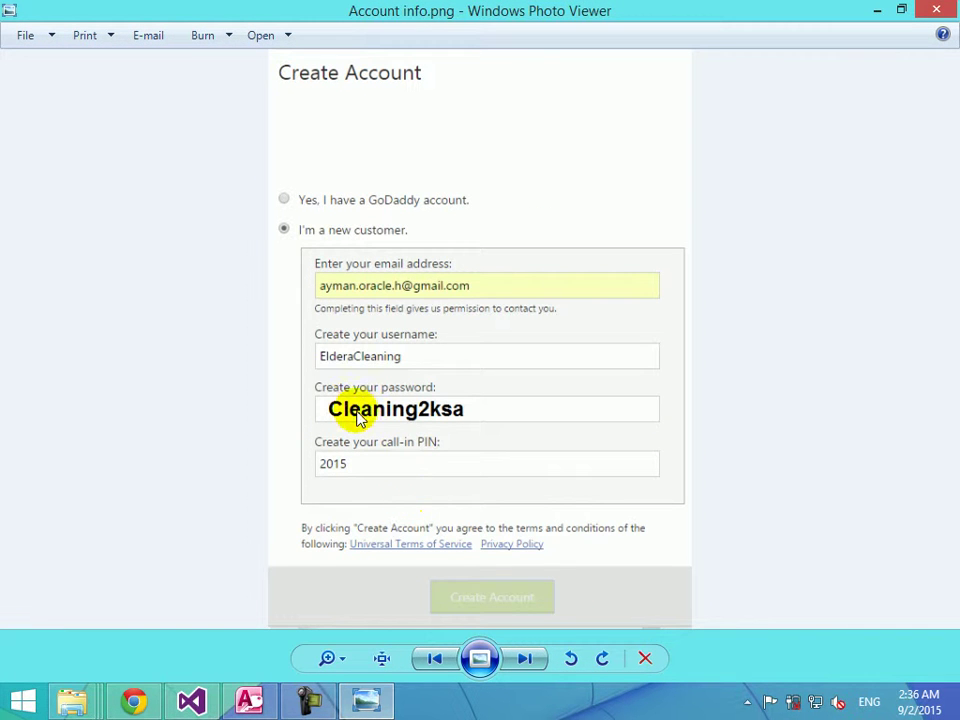
pyautogui.click(136, 692)
pyautogui.doubleClick(378, 624)
pyautogui.write('a')
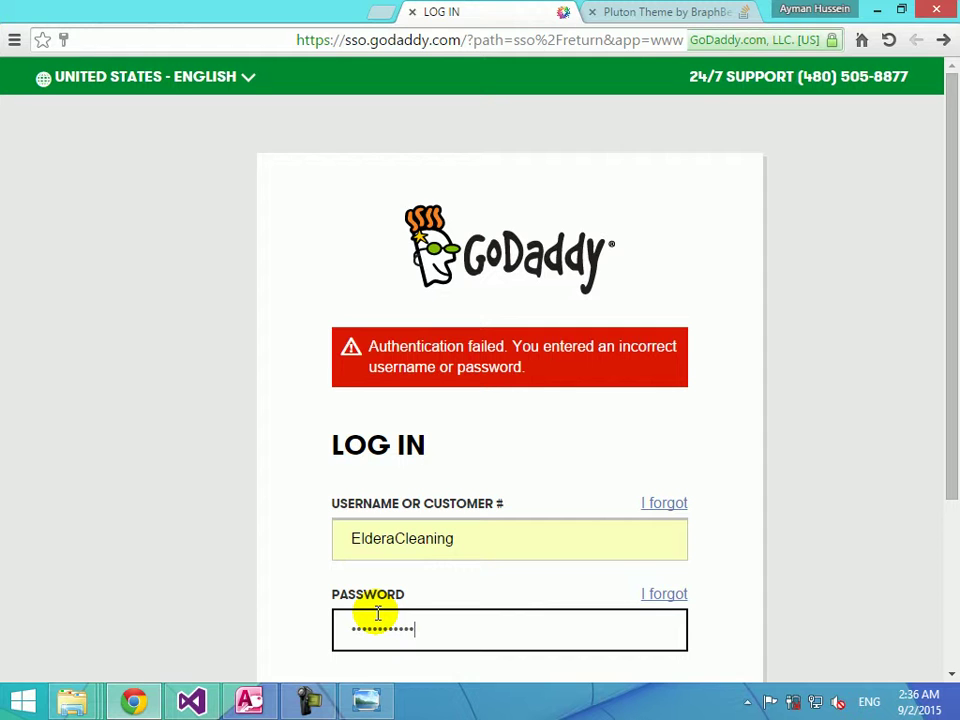
# Step: Submit the login, dismiss the survey popup, and move from Website Builder back to My Account
pyautogui.press('Return')
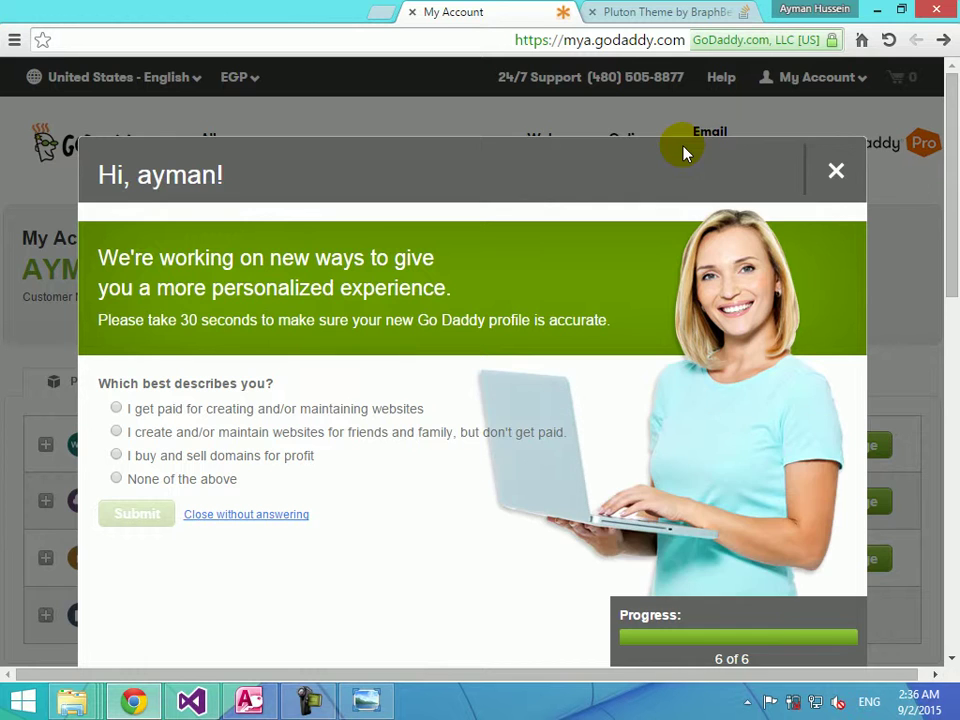
pyautogui.click(837, 175)
pyautogui.moveTo(388, 154)
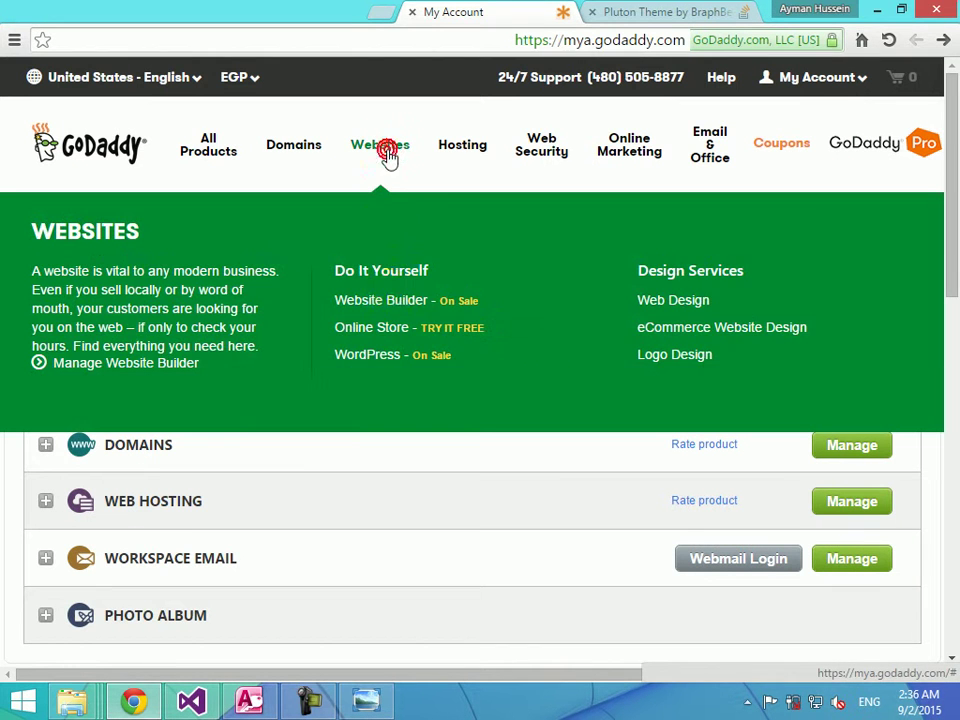
pyautogui.click(390, 302)
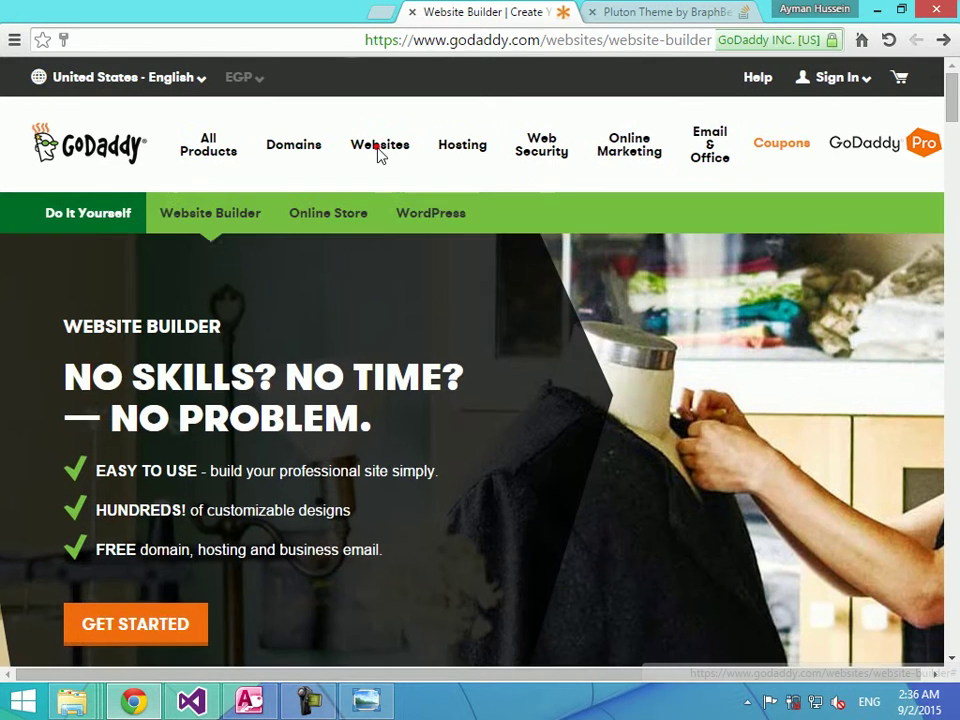
pyautogui.click(379, 150)
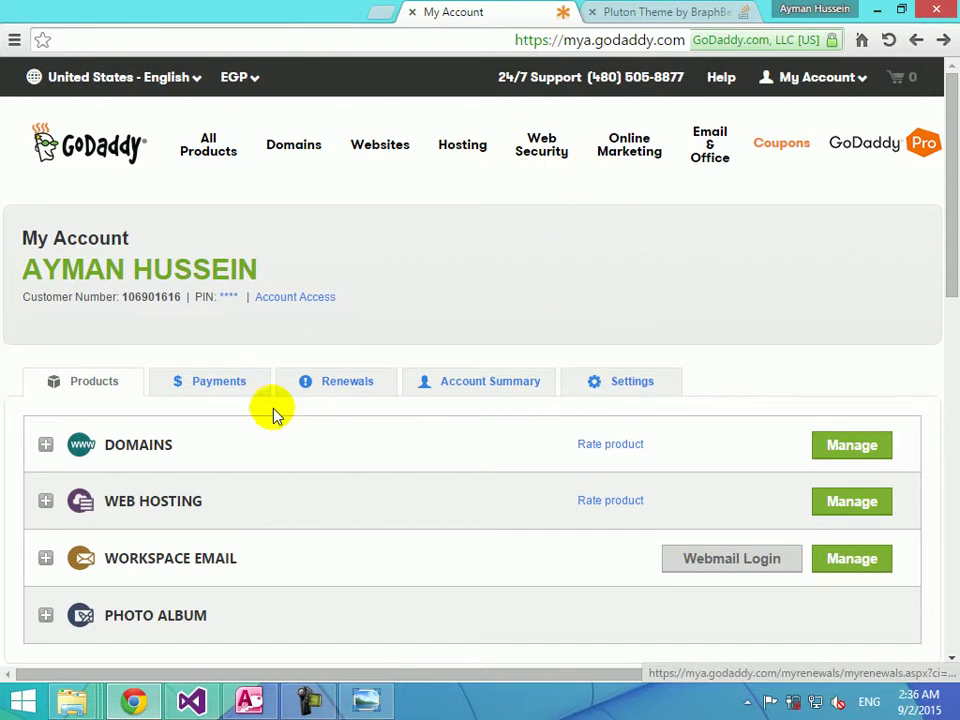
# Step: Check renewal lengths for the elderacleaning.com hosting plan, keeping the 12-month term
pyautogui.click(45, 501)
pyautogui.scroll(-4, 435, 323)
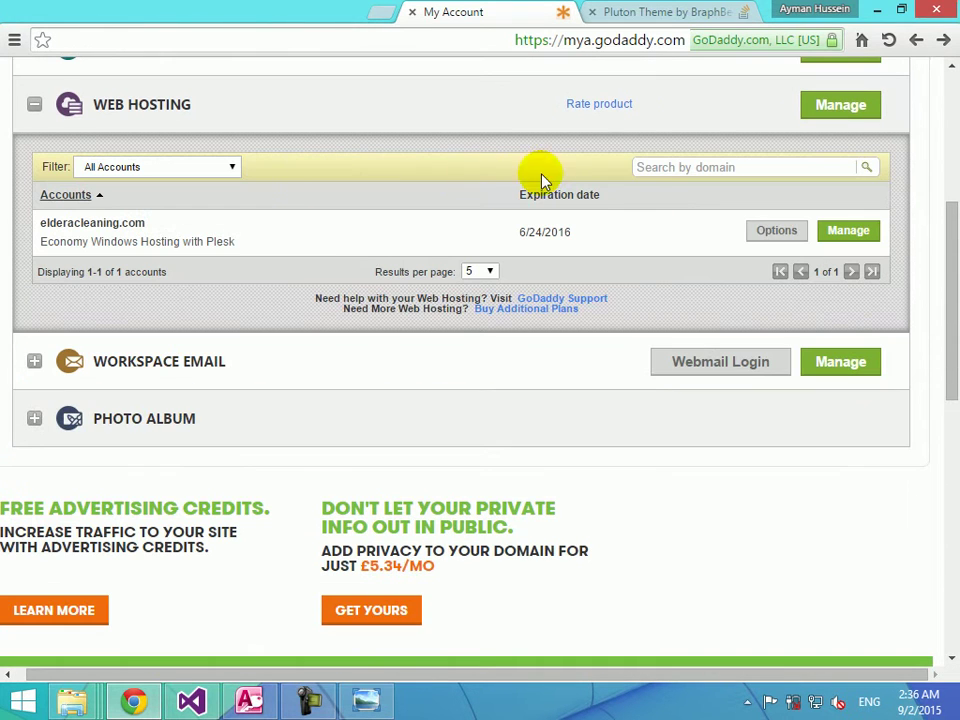
pyautogui.click(776, 232)
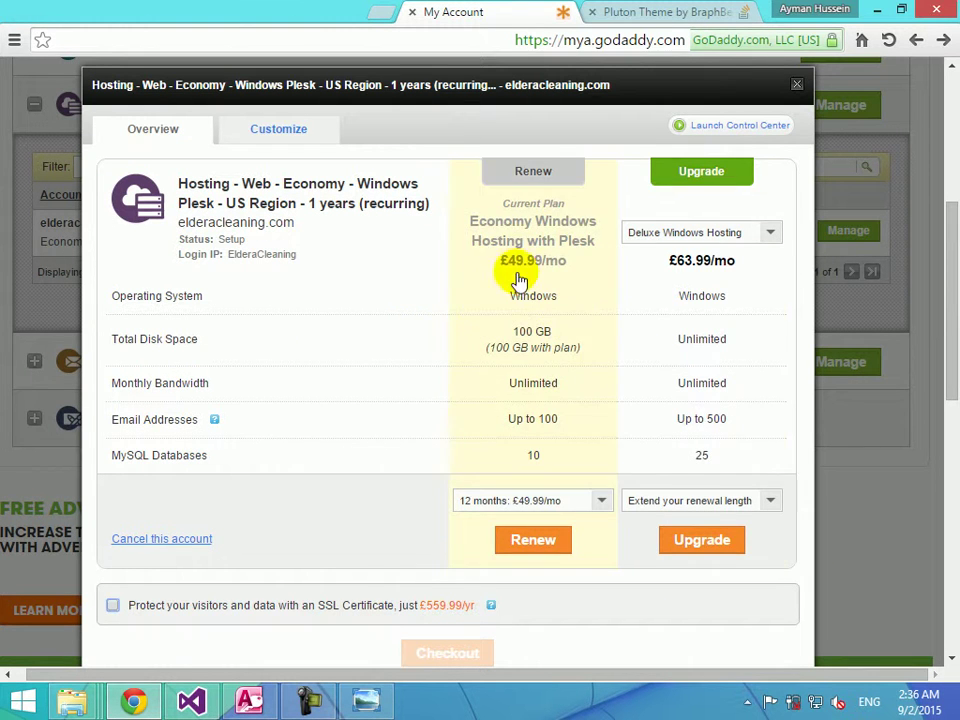
pyautogui.click(480, 500)
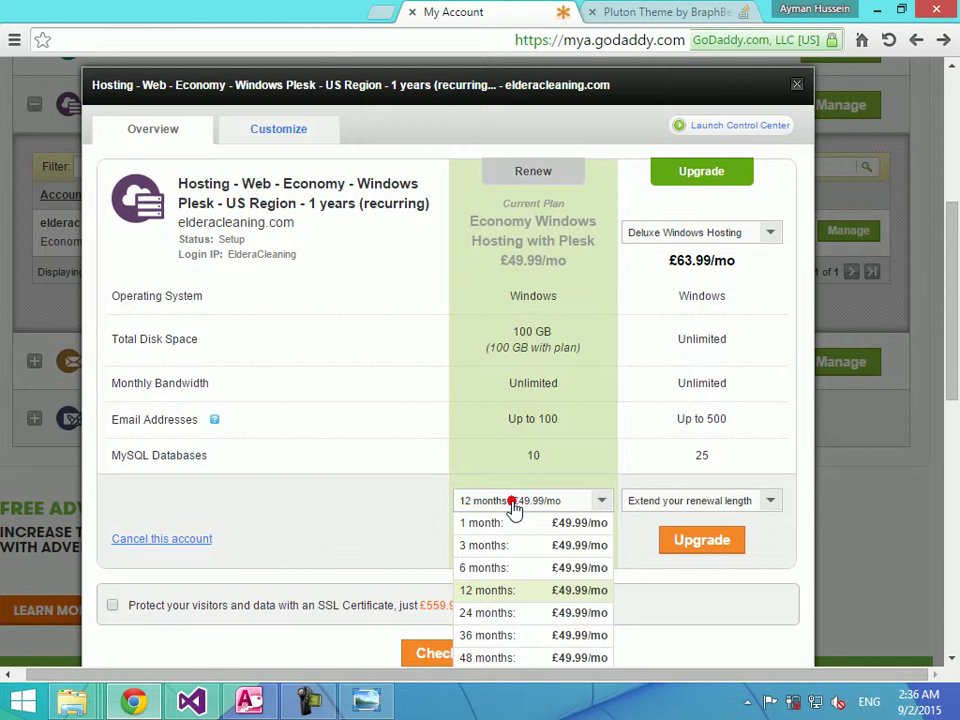
pyautogui.click(540, 598)
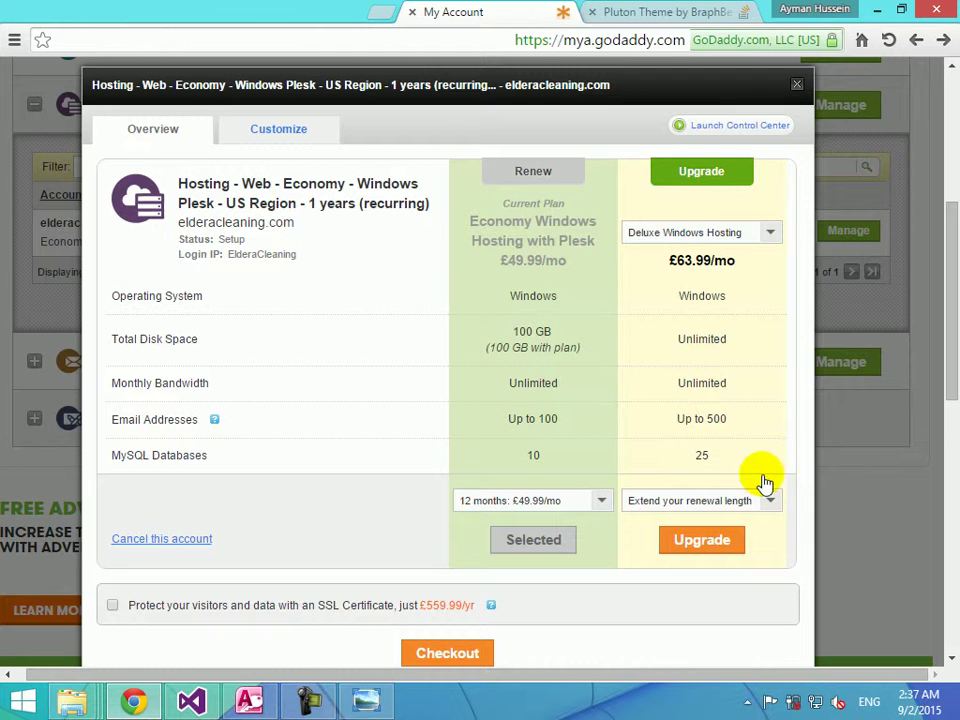
pyautogui.click(797, 86)
# Step: Review the Deluxe Windows Hosting upgrade and its monthly price, then close the details
pyautogui.scroll(4, 687, 325)
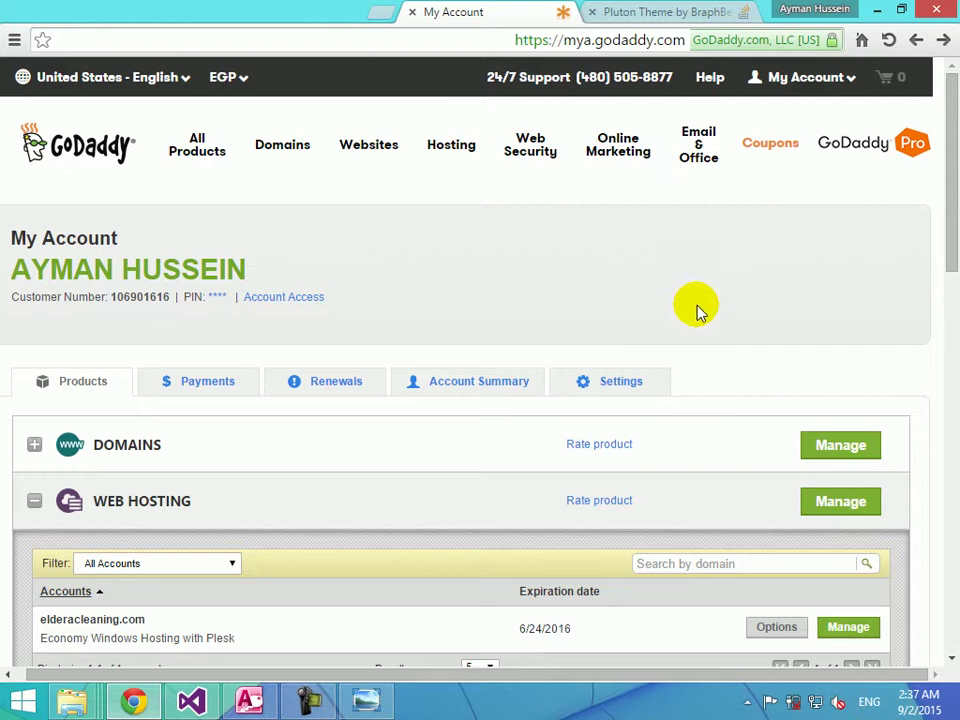
pyautogui.scroll(-1, 696, 311)
pyautogui.click(797, 535)
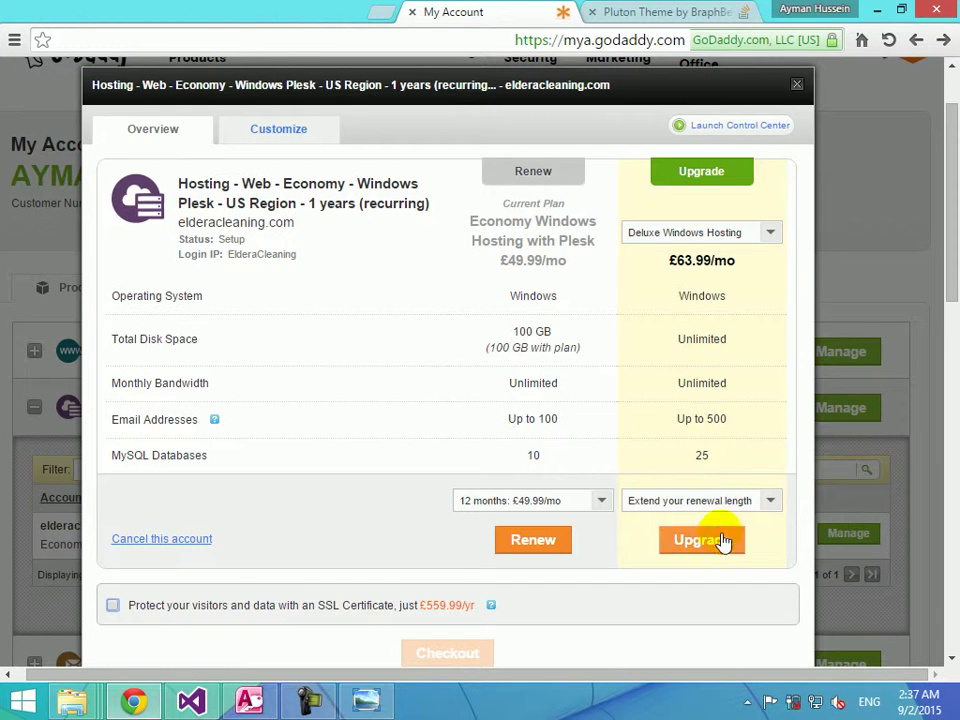
pyautogui.click(728, 502)
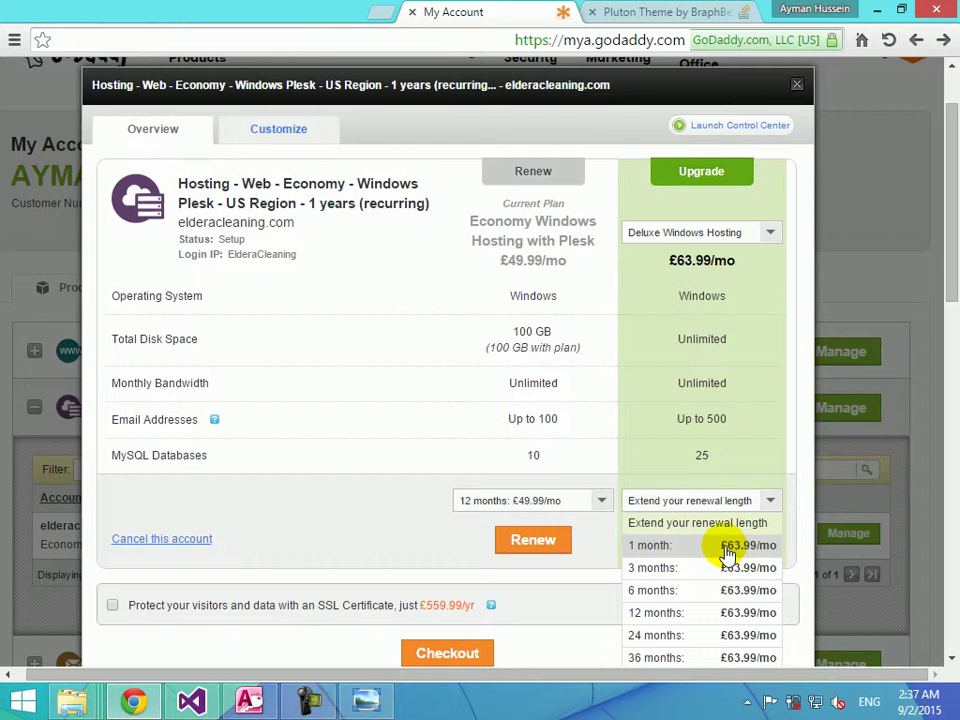
pyautogui.click(754, 245)
pyautogui.click(755, 245)
pyautogui.click(755, 245)
pyautogui.click(724, 268)
pyautogui.doubleClick(686, 263)
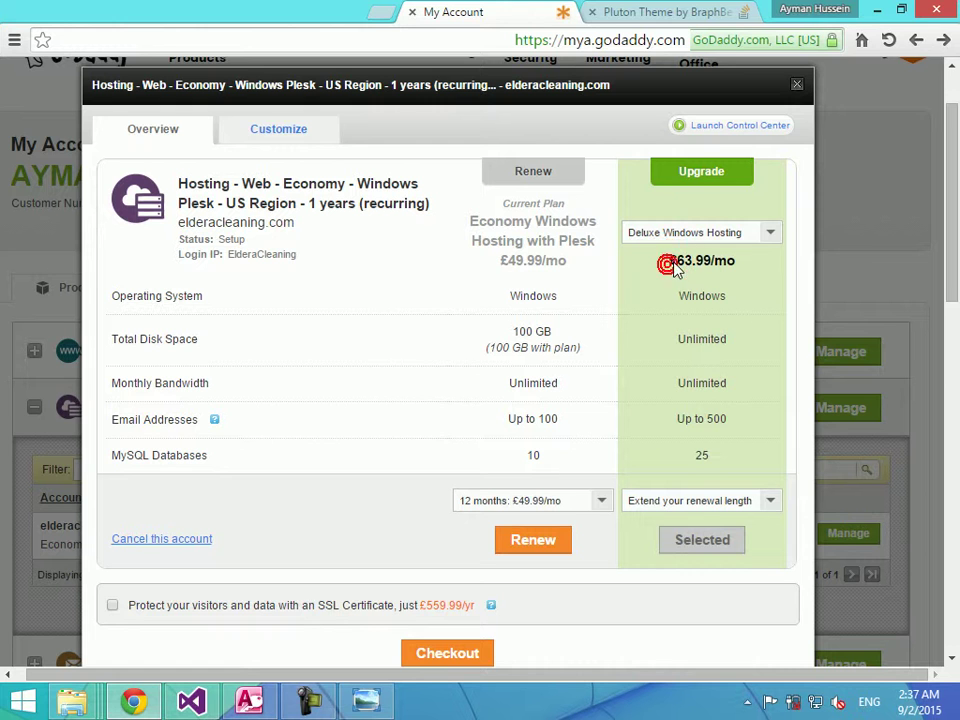
pyautogui.click(797, 88)
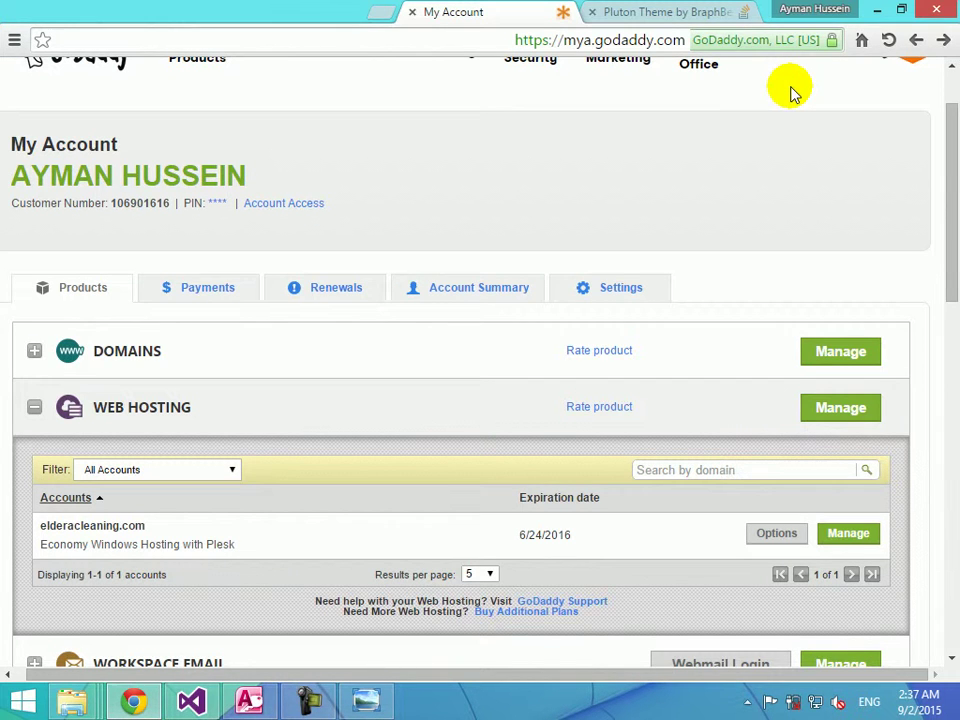
pyautogui.scroll(1, 550, 256)
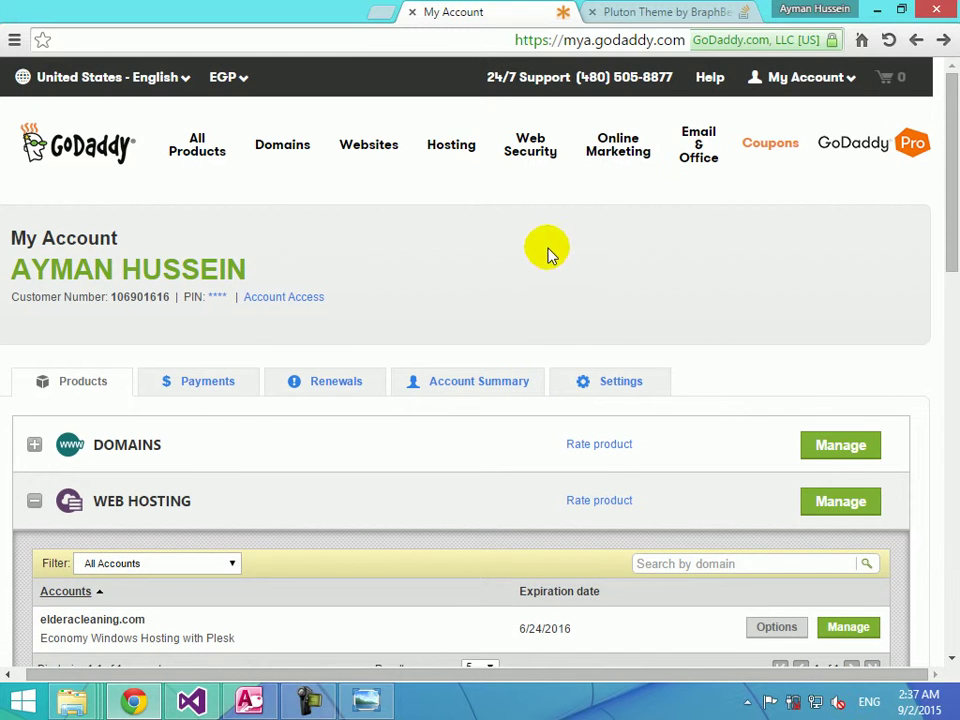
# Step: Close the spare blank browser tab and collapse the Web Hosting section
pyautogui.click(575, 12)
pyautogui.click(384, 11)
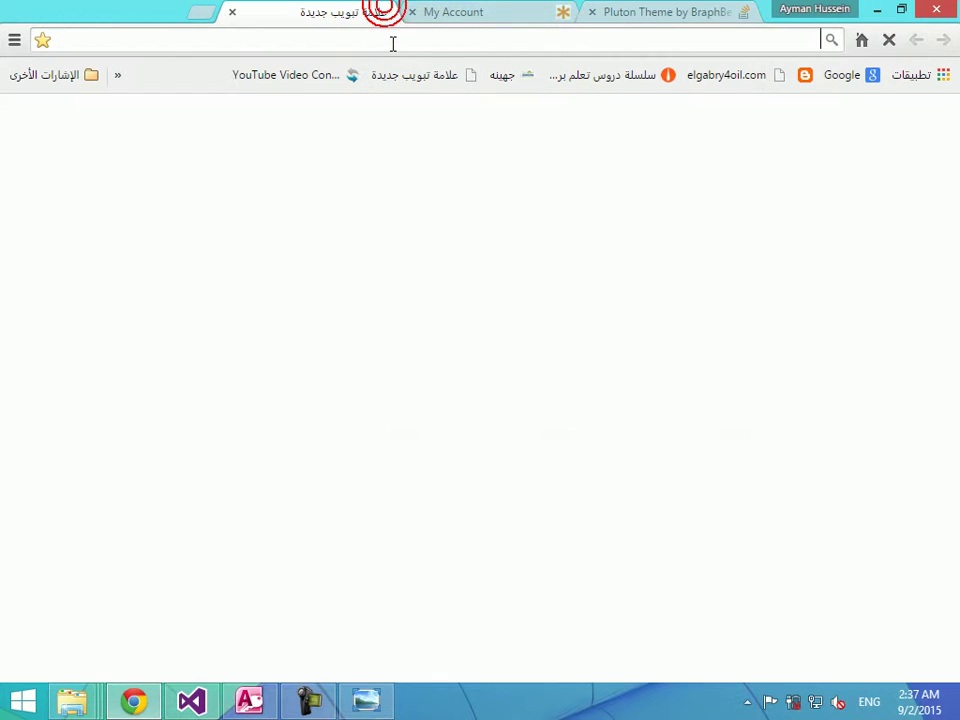
pyautogui.click(504, 10)
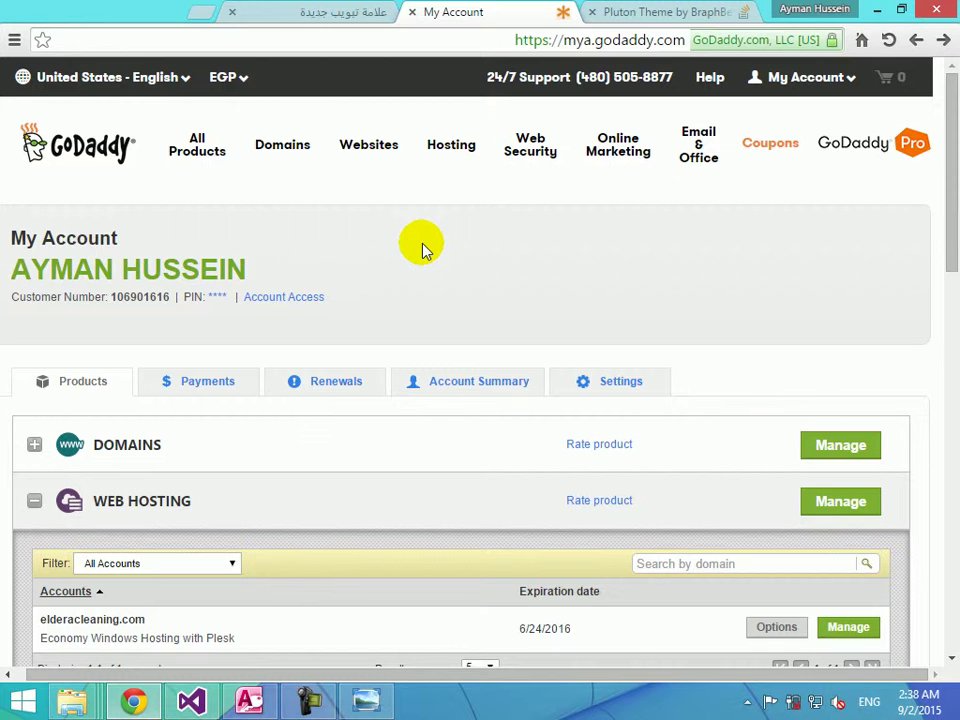
pyautogui.click(232, 13)
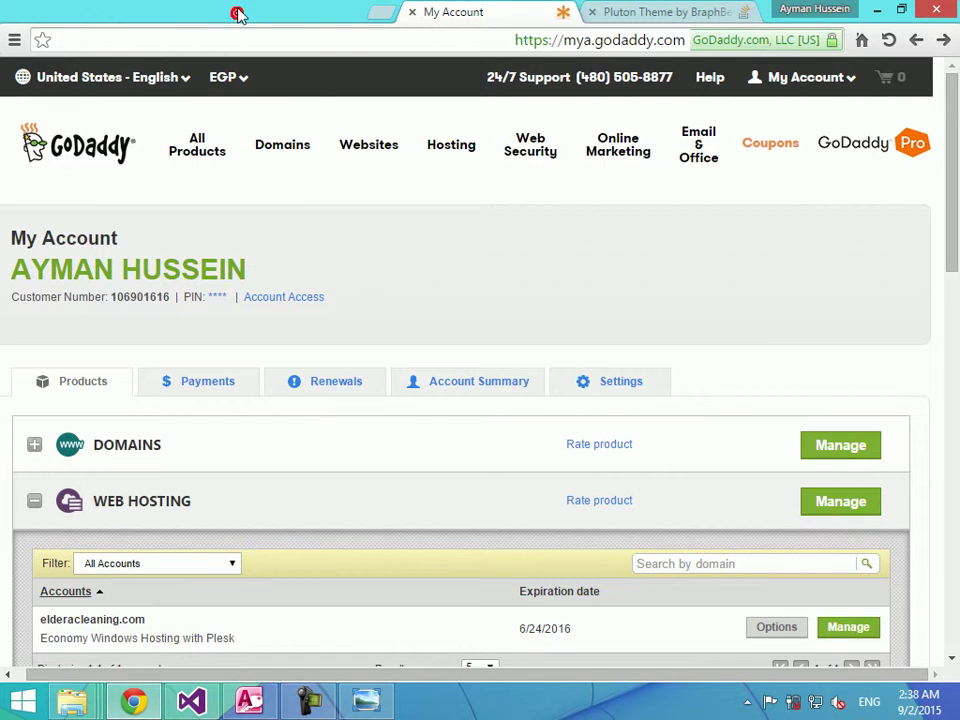
pyautogui.click(33, 500)
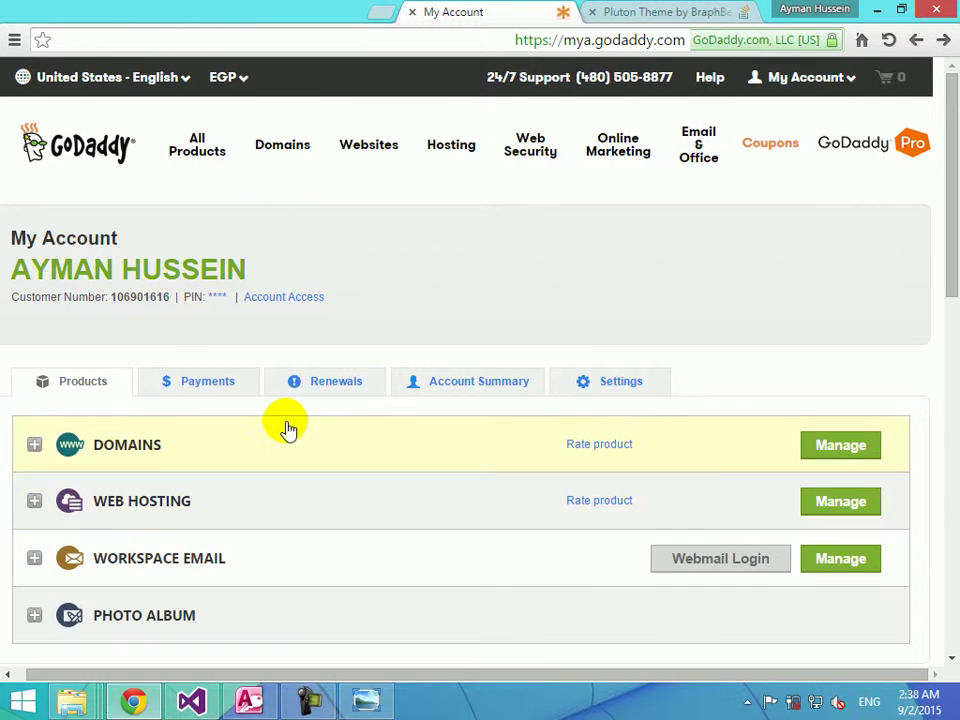
pyautogui.click(81, 697)
pyautogui.click(86, 645)
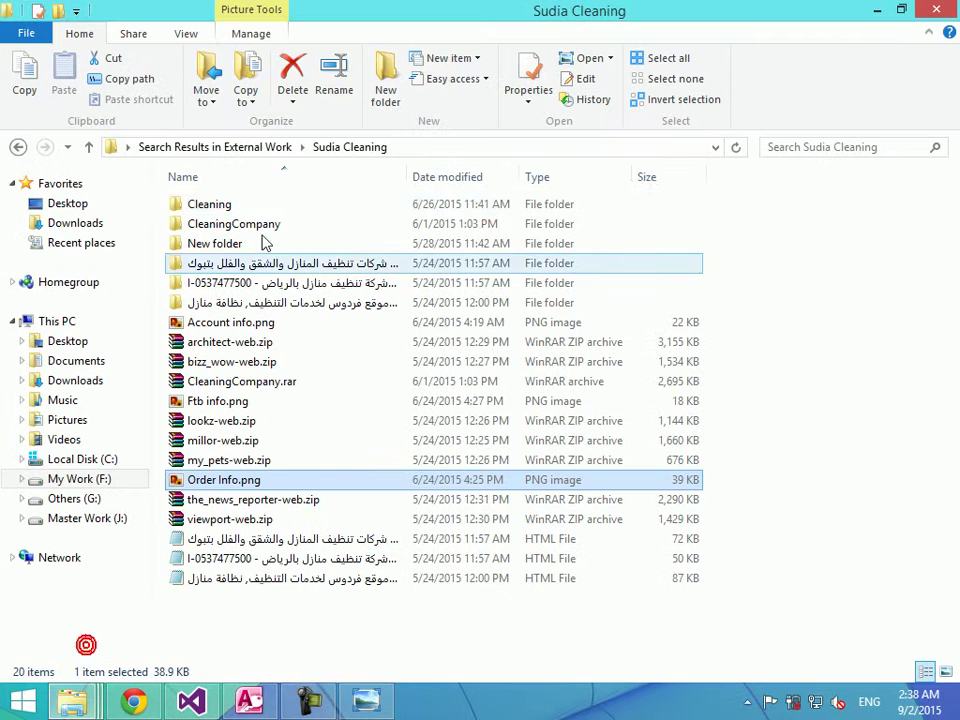
pyautogui.click(428, 150)
pyautogui.write('ft')
pyautogui.press('Down')
pyautogui.press('Down')
pyautogui.press('Down')
pyautogui.press('Down')
pyautogui.press('Up')
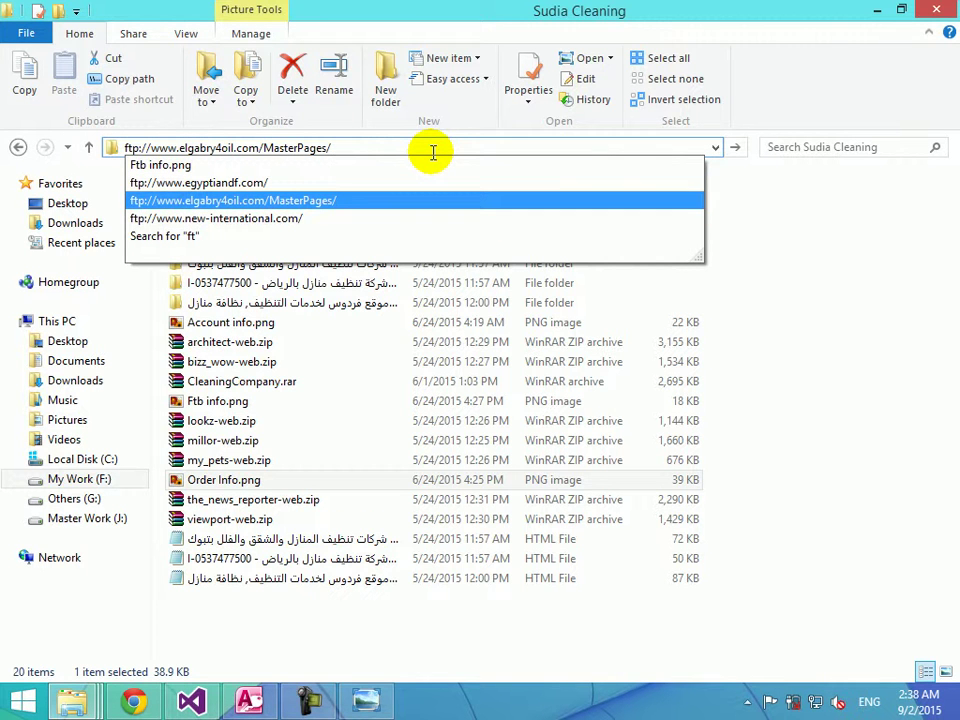
pyautogui.press('Up')
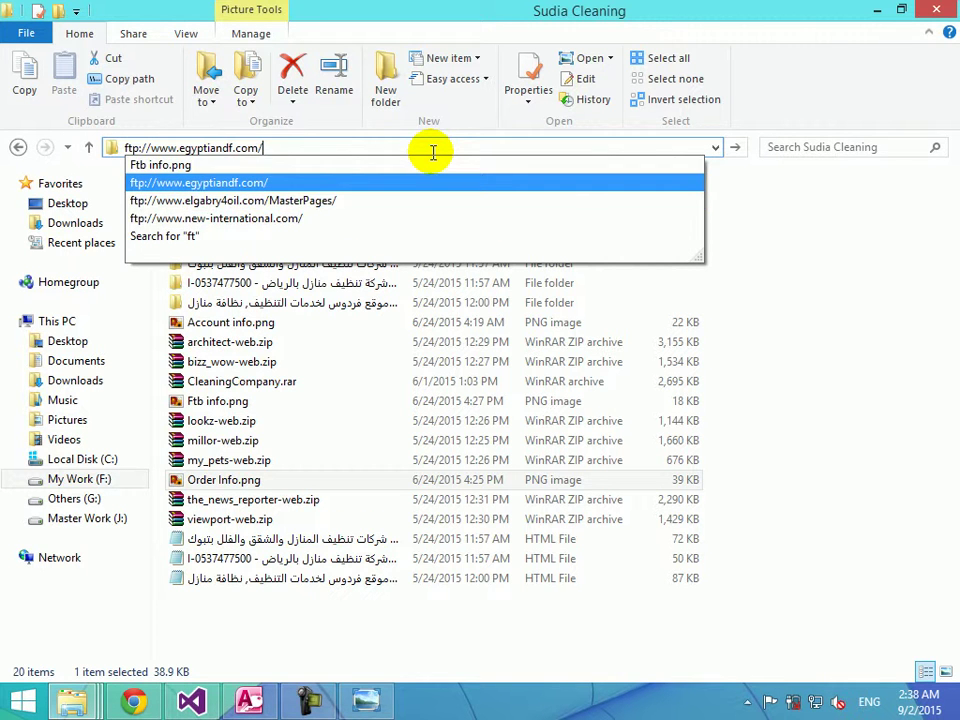
pyautogui.click(432, 151)
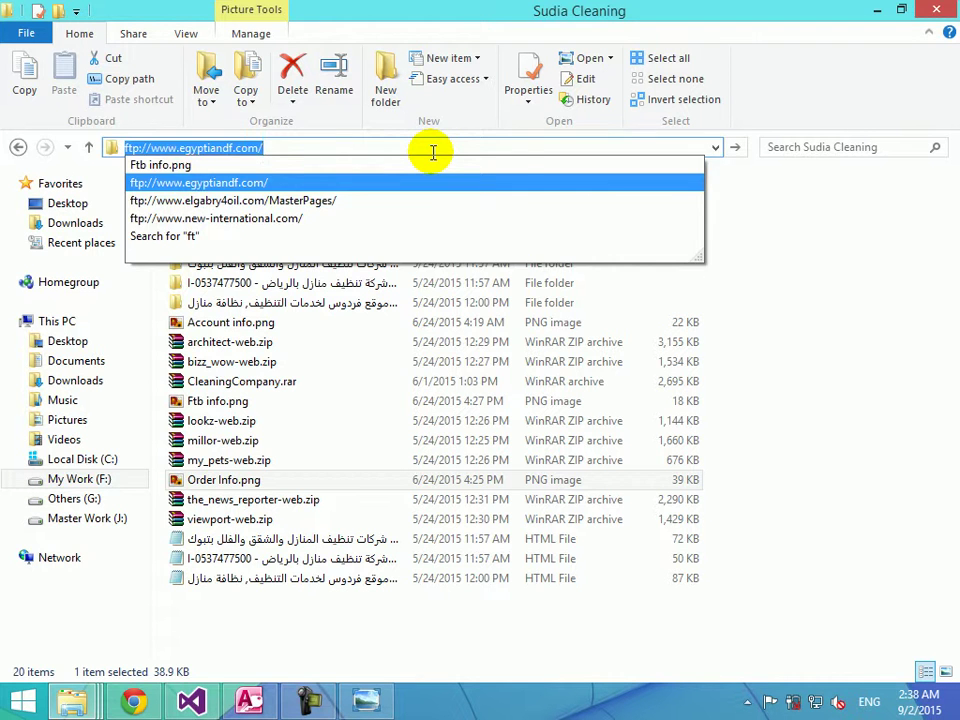
pyautogui.press('Return')
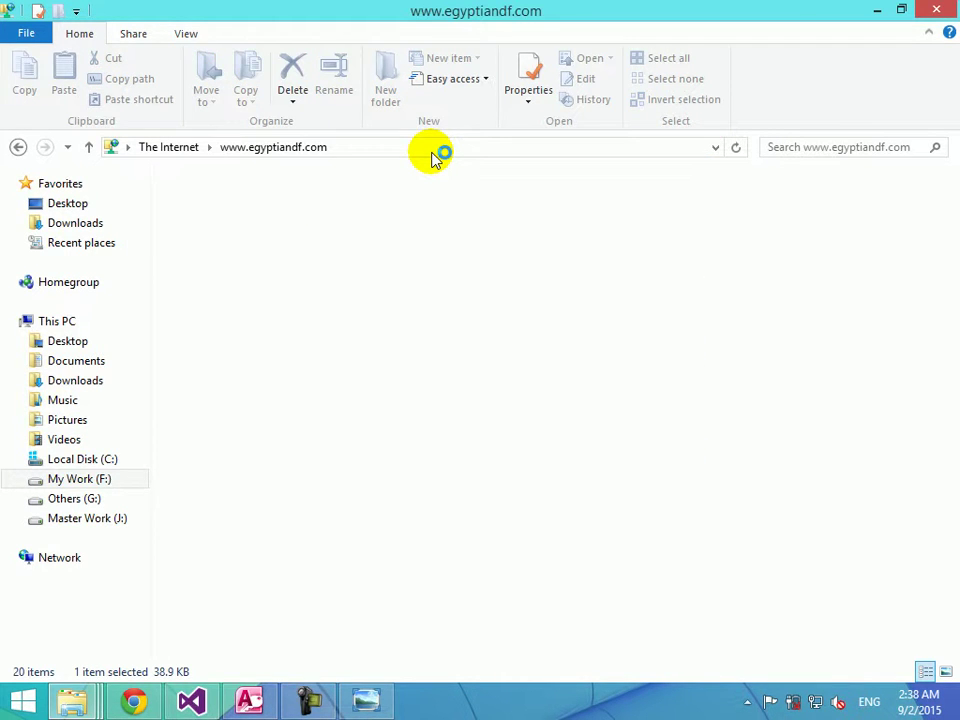
# Step: Re-enter the egyptiandf.com FTP address from suggestions, then return to Chrome
pyautogui.click(373, 156)
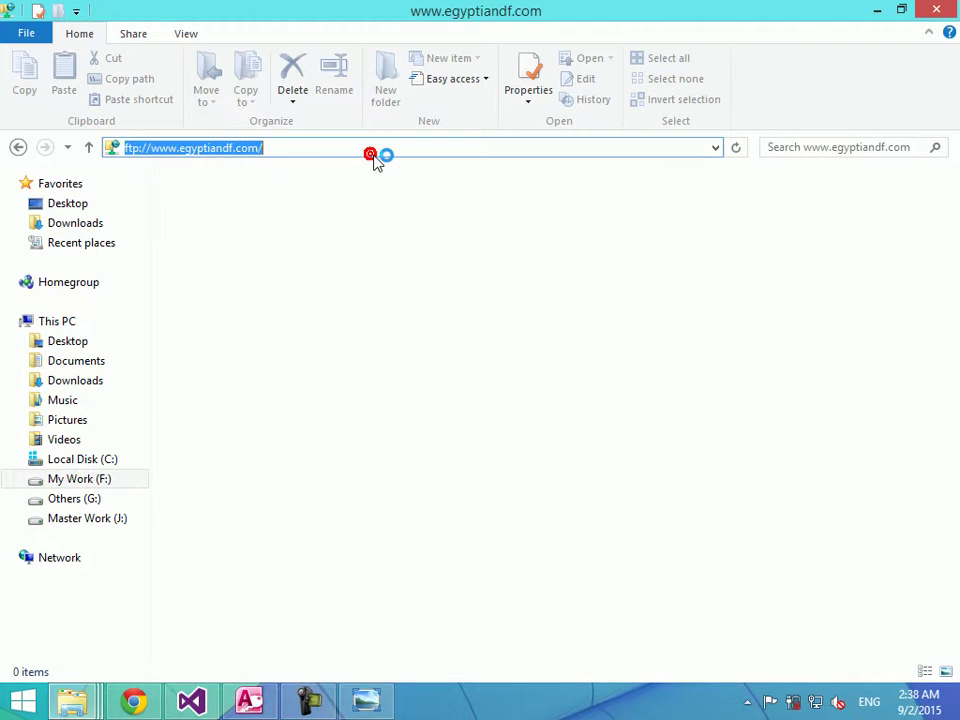
pyautogui.write('ft')
pyautogui.press('Escape')
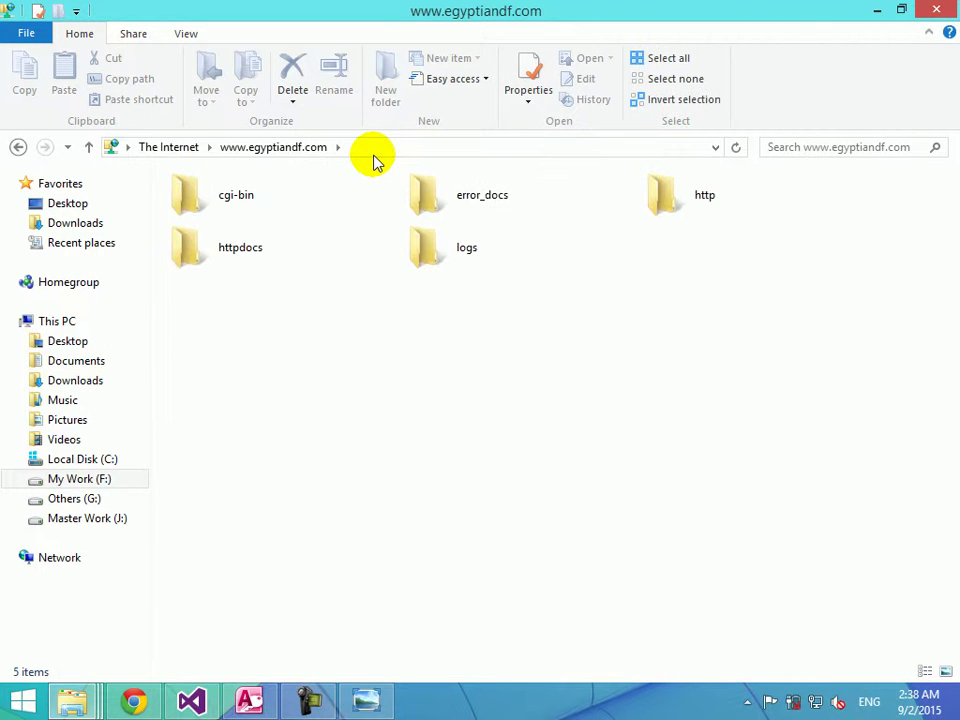
pyautogui.click(375, 156)
pyautogui.write('ft')
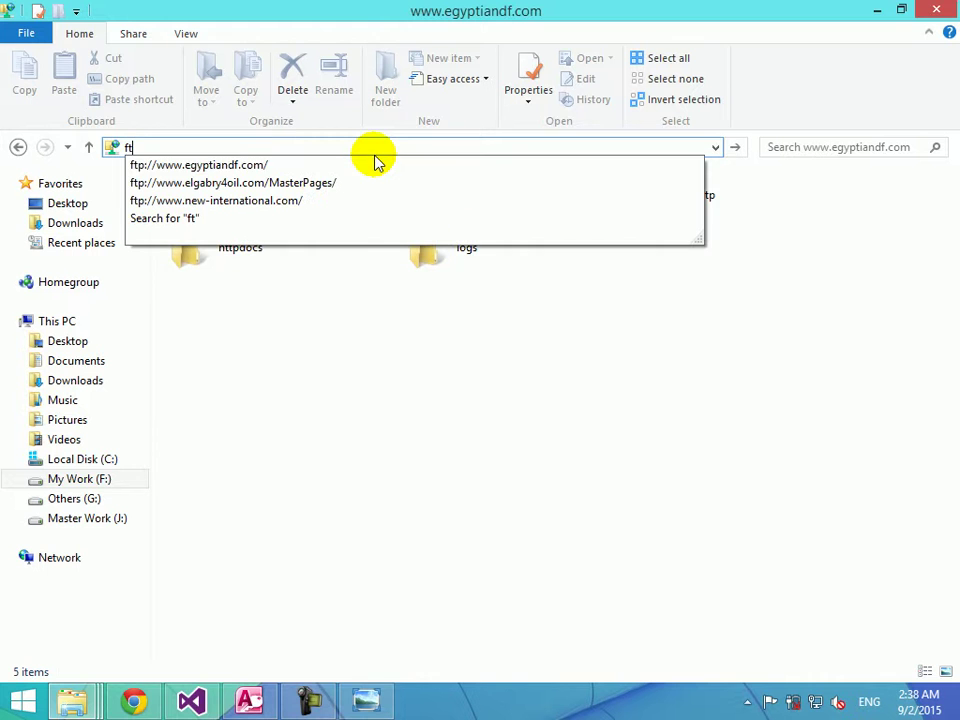
pyautogui.press('Down')
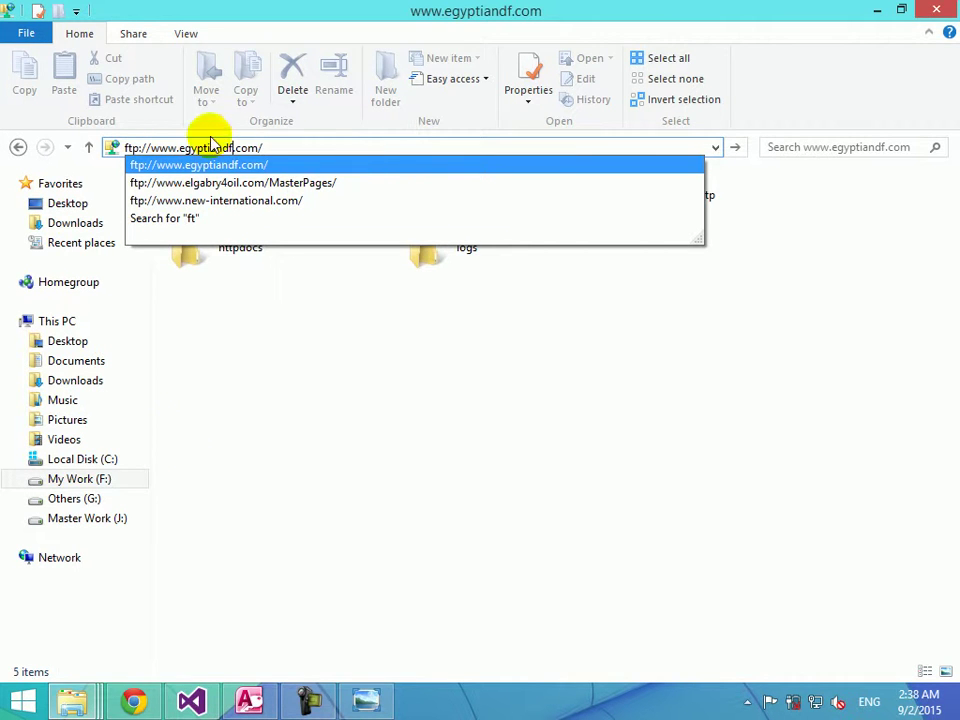
pyautogui.click(131, 702)
pyautogui.click(558, 40)
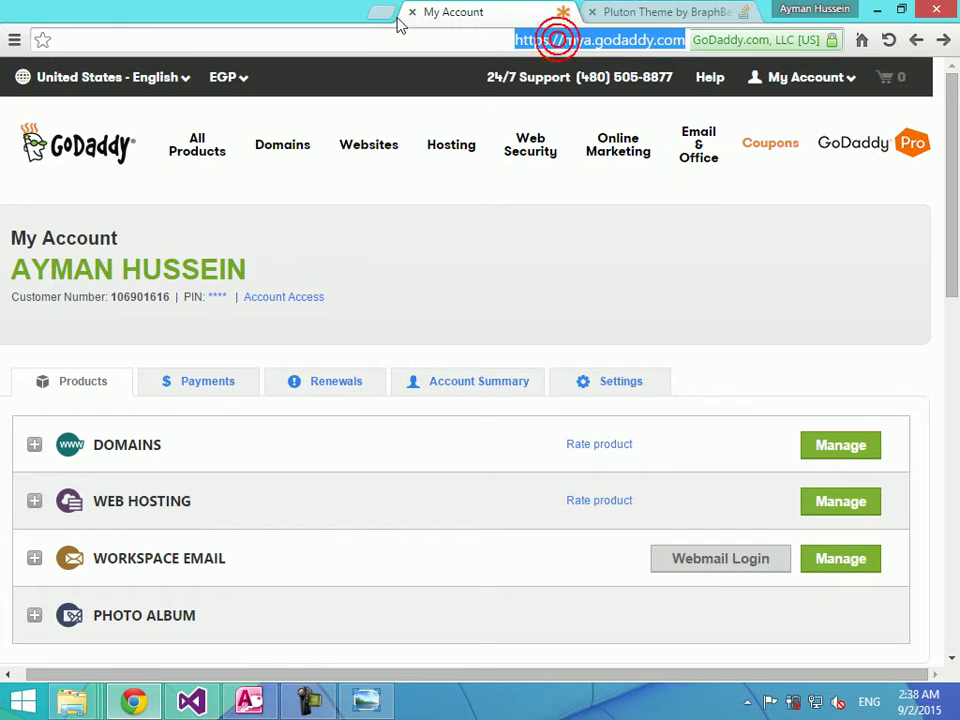
pyautogui.click(385, 12)
pyautogui.click(388, 43)
pyautogui.write('eld')
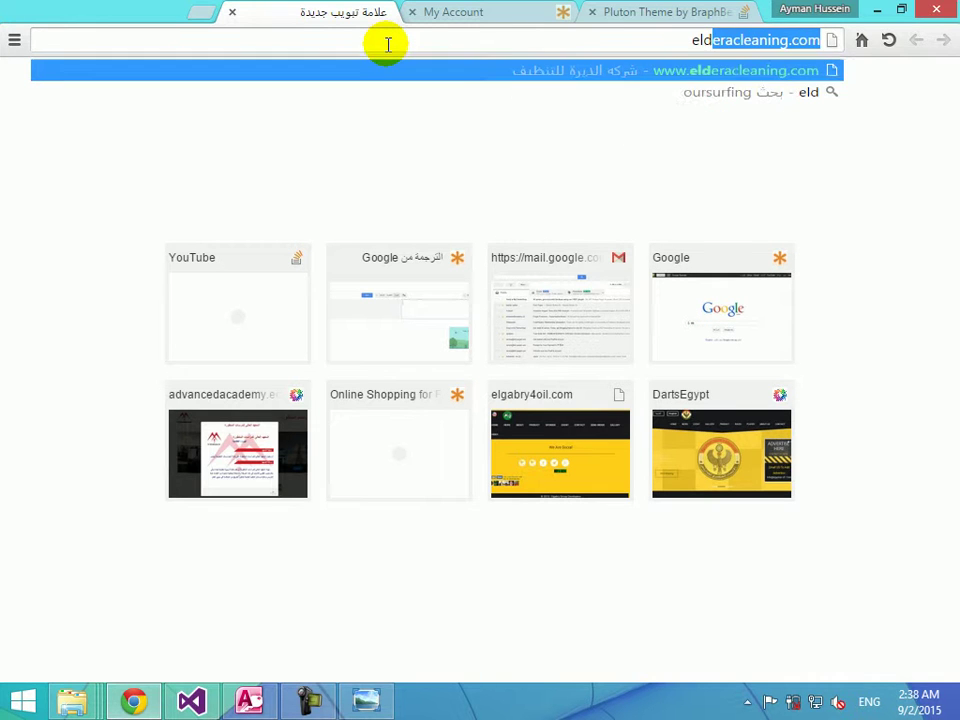
pyautogui.press('Return')
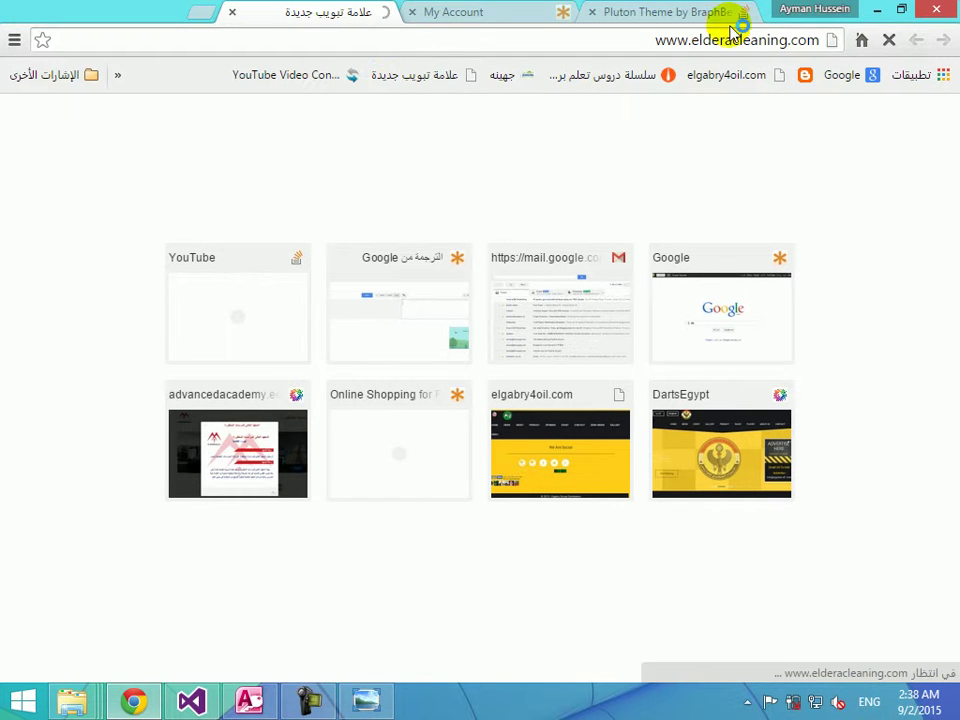
pyautogui.click(686, 43)
pyautogui.click(694, 42)
pyautogui.moveTo(692, 43); pyautogui.dragTo(818, 42)
pyautogui.rightClick(808, 42)
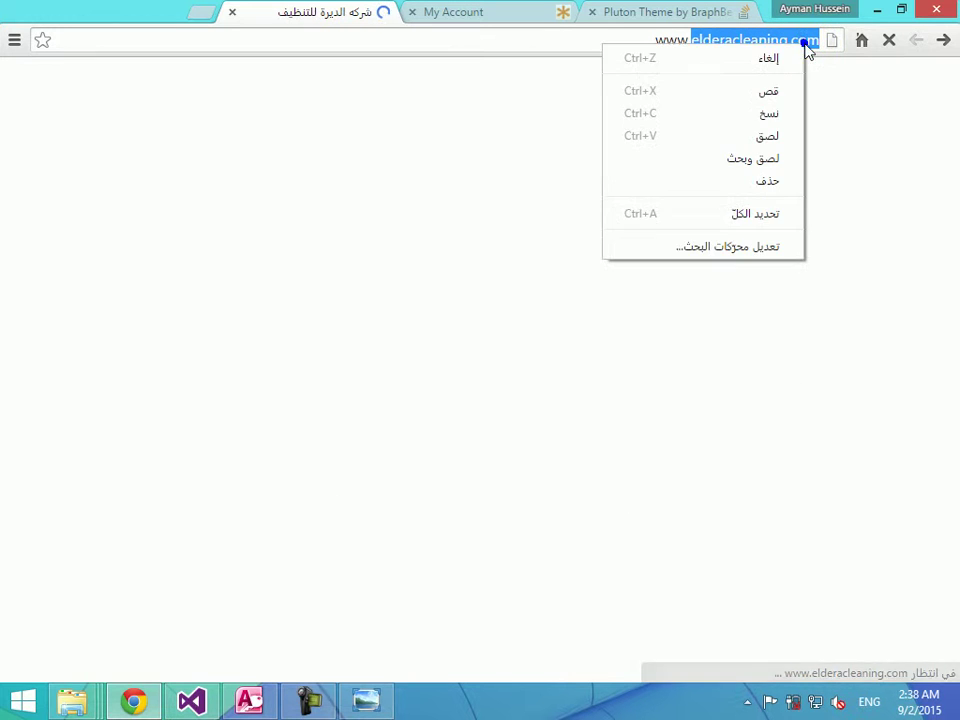
pyautogui.click(772, 112)
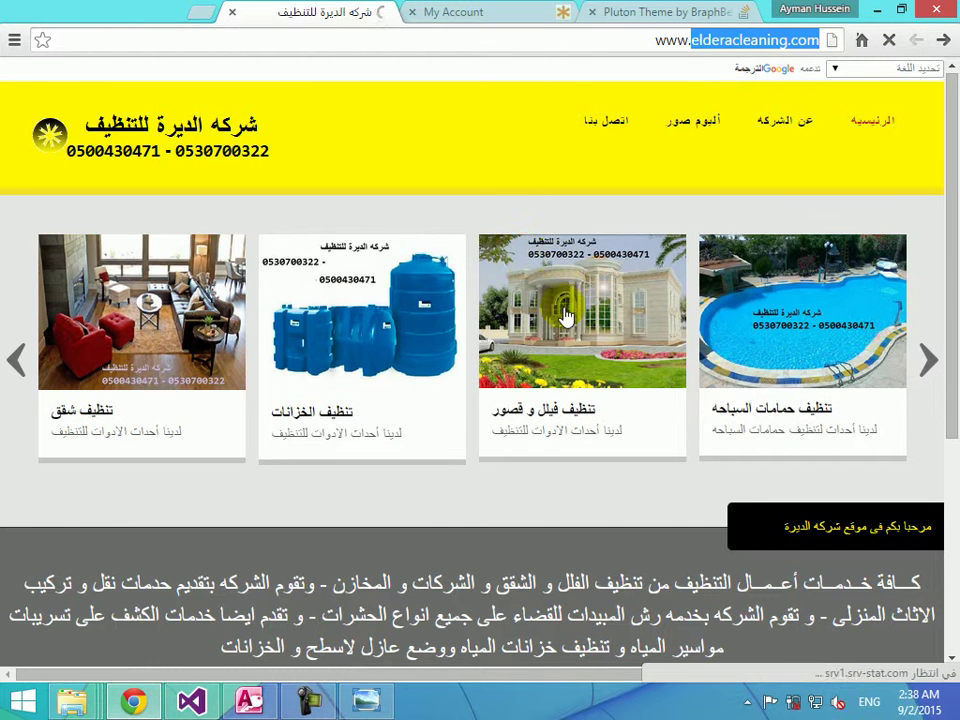
# Step: Advance the services carousel and scroll down to the footer copyright line
pyautogui.click(928, 358)
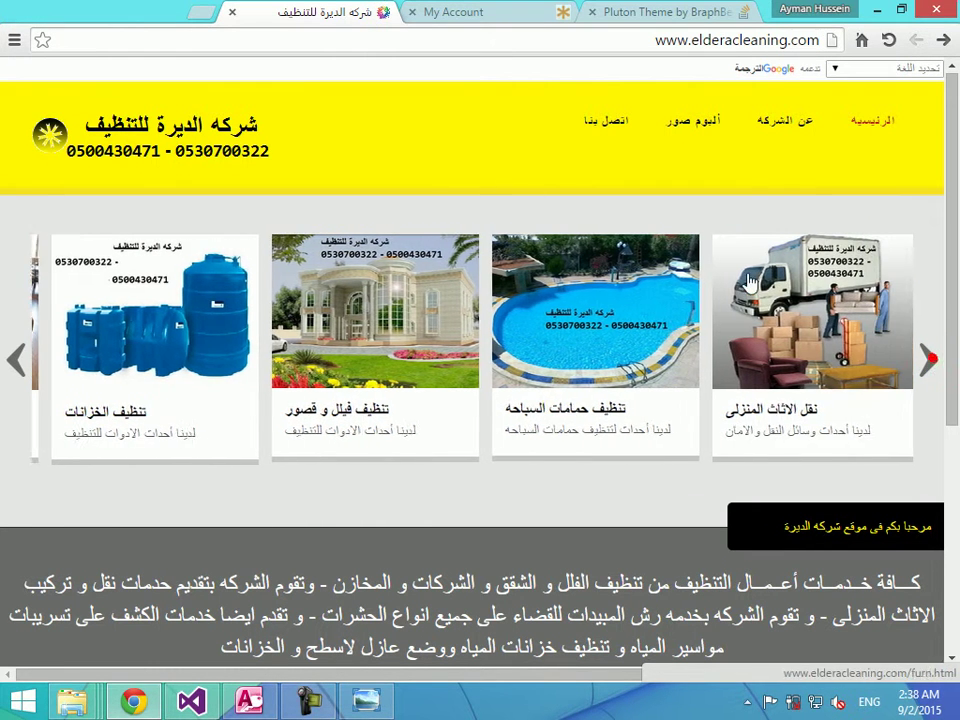
pyautogui.scroll(-4, 552, 407)
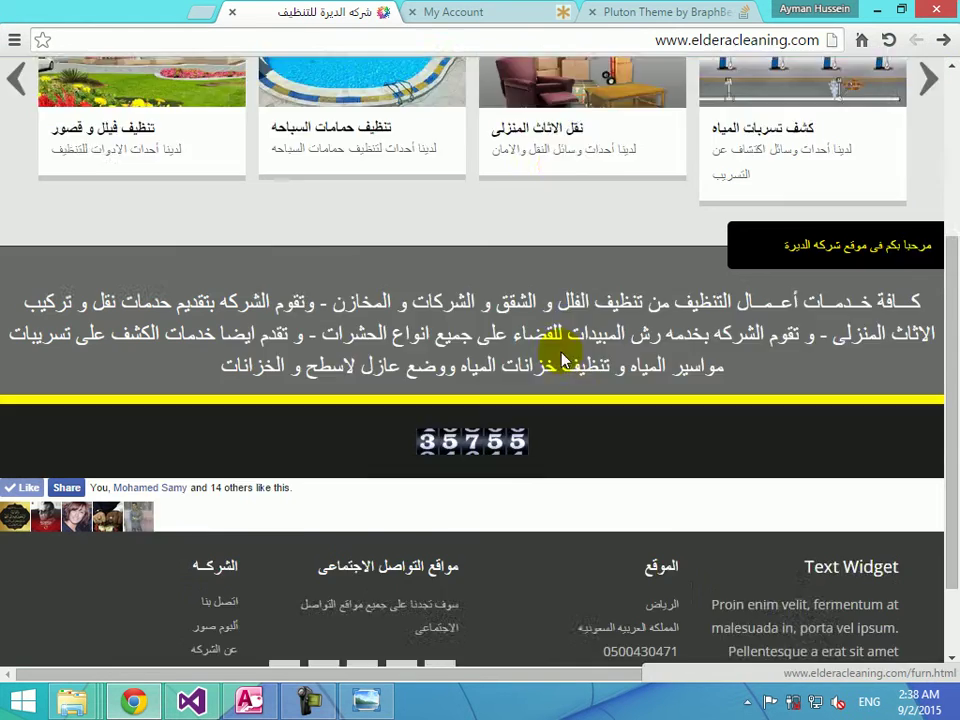
pyautogui.moveTo(476, 641); pyautogui.dragTo(630, 678)
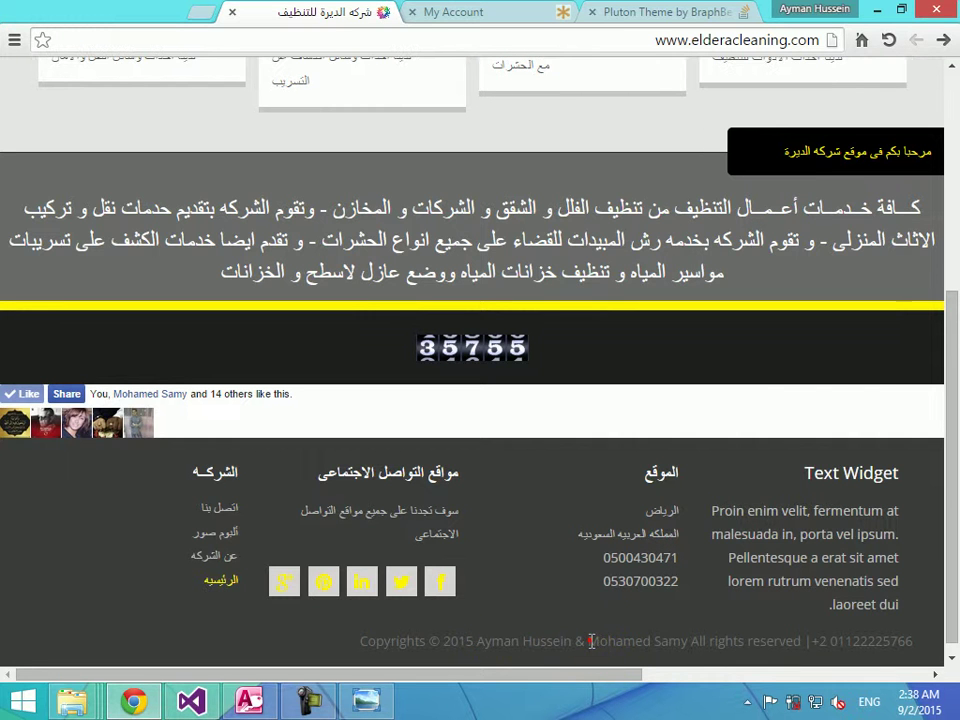
pyautogui.click(191, 701)
pyautogui.click(85, 700)
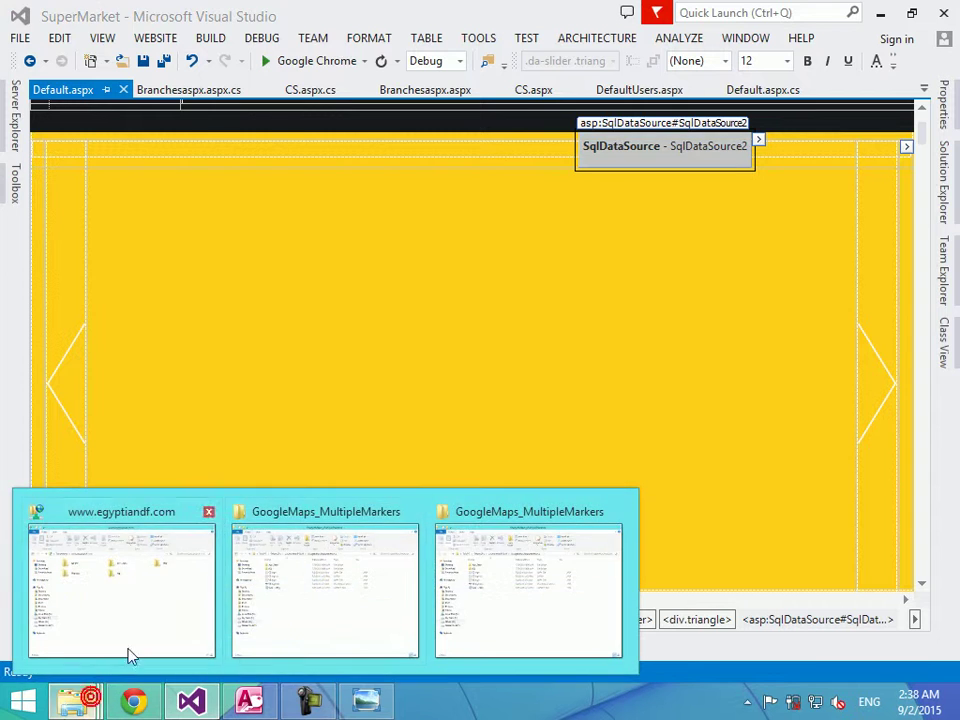
pyautogui.click(124, 599)
pyautogui.click(250, 152)
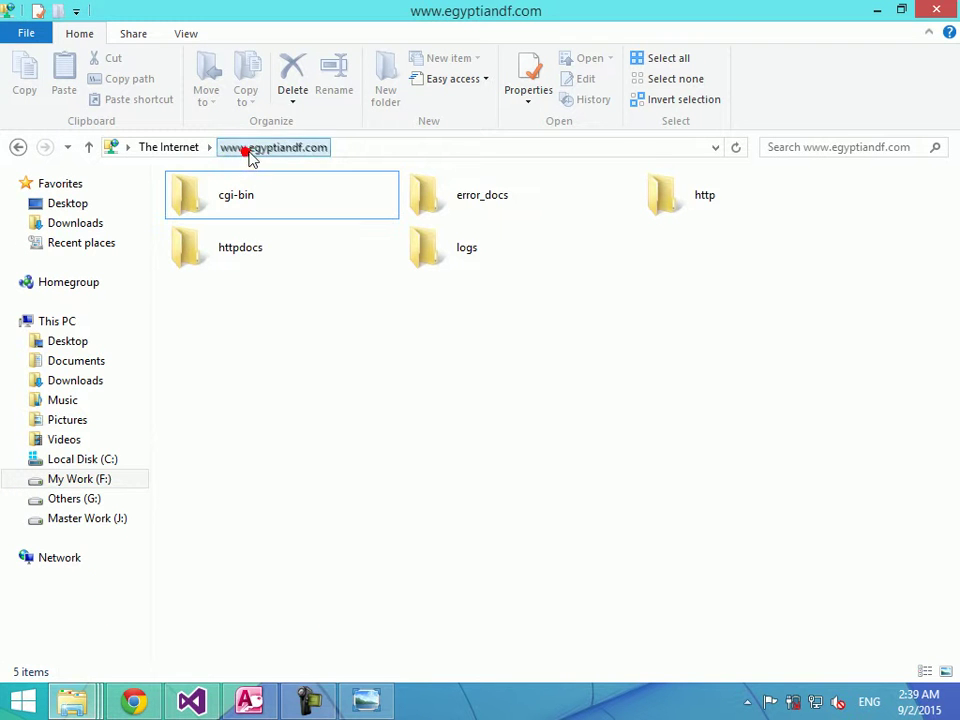
pyautogui.click(385, 146)
pyautogui.click(175, 148)
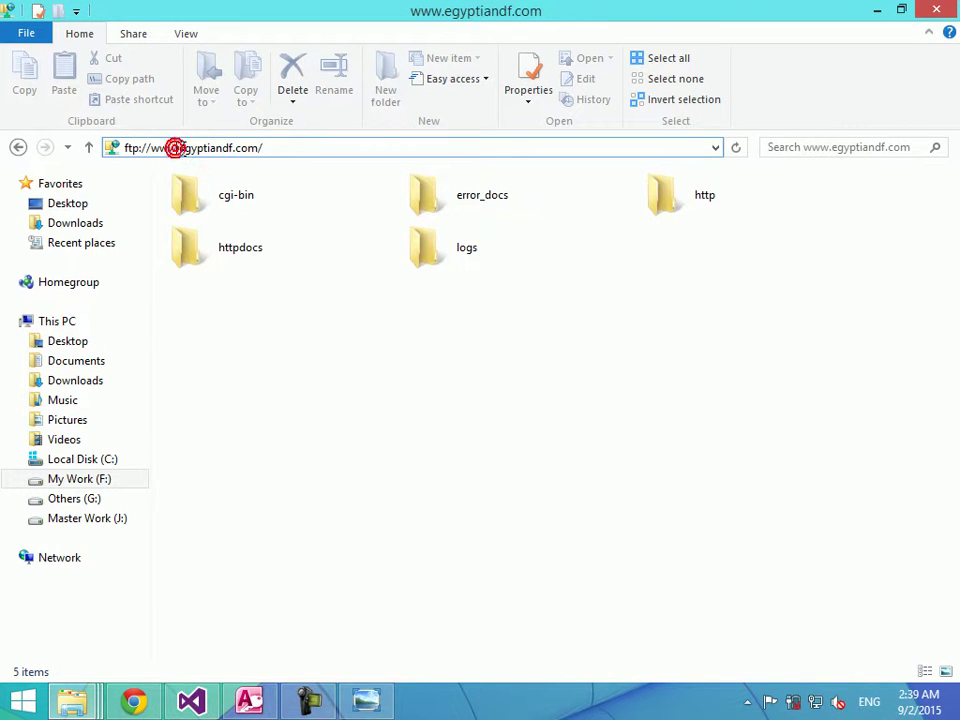
pyautogui.doubleClick(301, 147)
pyautogui.press('Return')
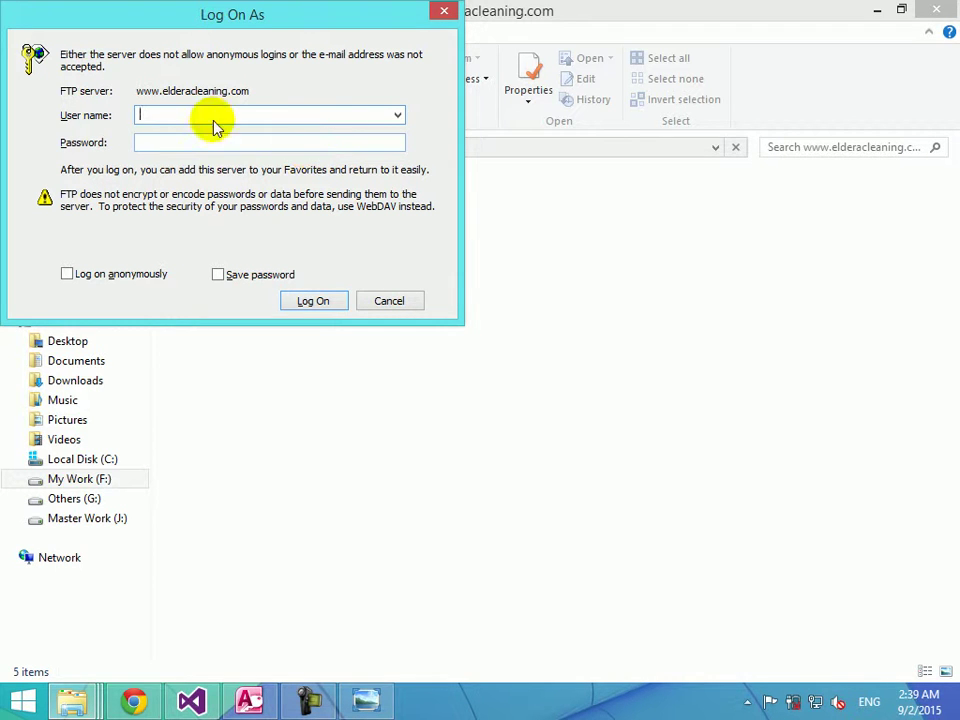
pyautogui.click(78, 698)
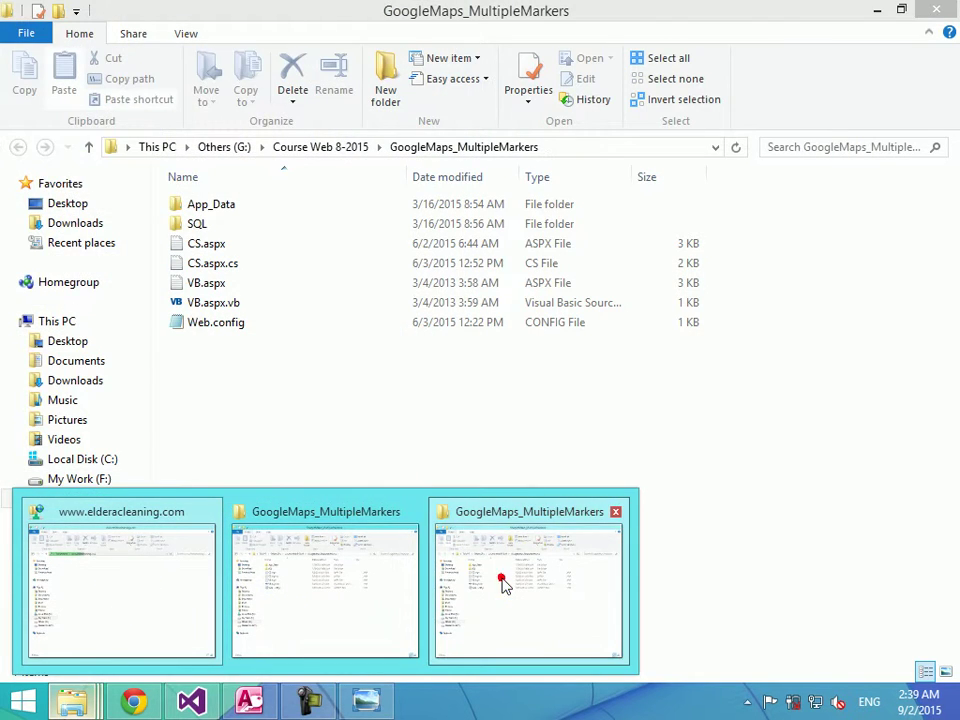
# Step: Open Ftb info.png from F:\External Work\Sudia Cleaning in Windows Photo Viewer
pyautogui.click(505, 585)
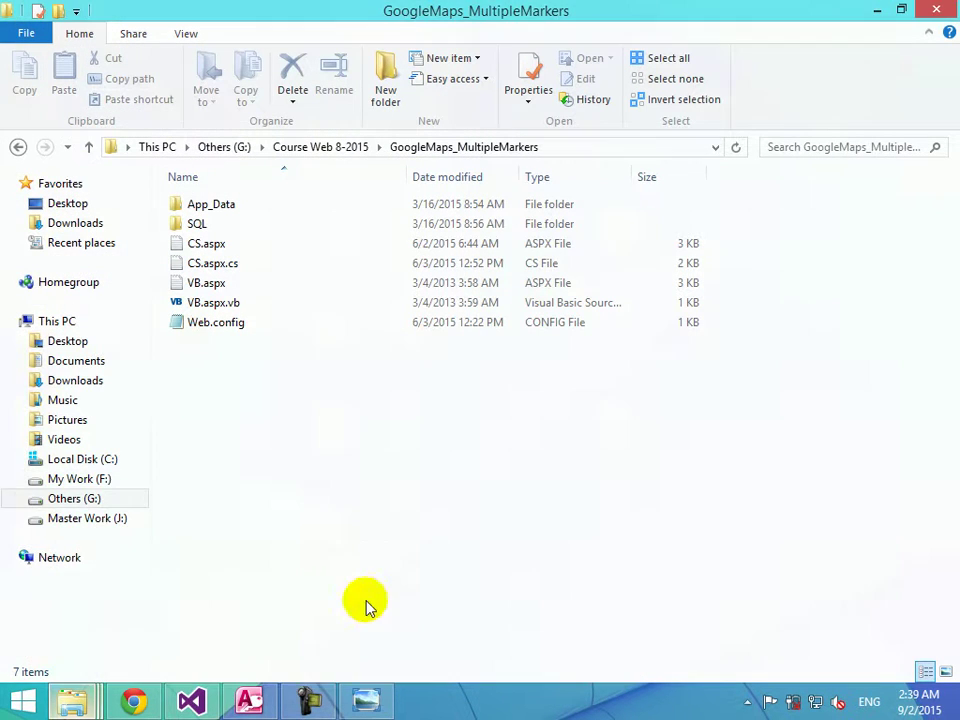
pyautogui.click(80, 698)
pyautogui.click(292, 595)
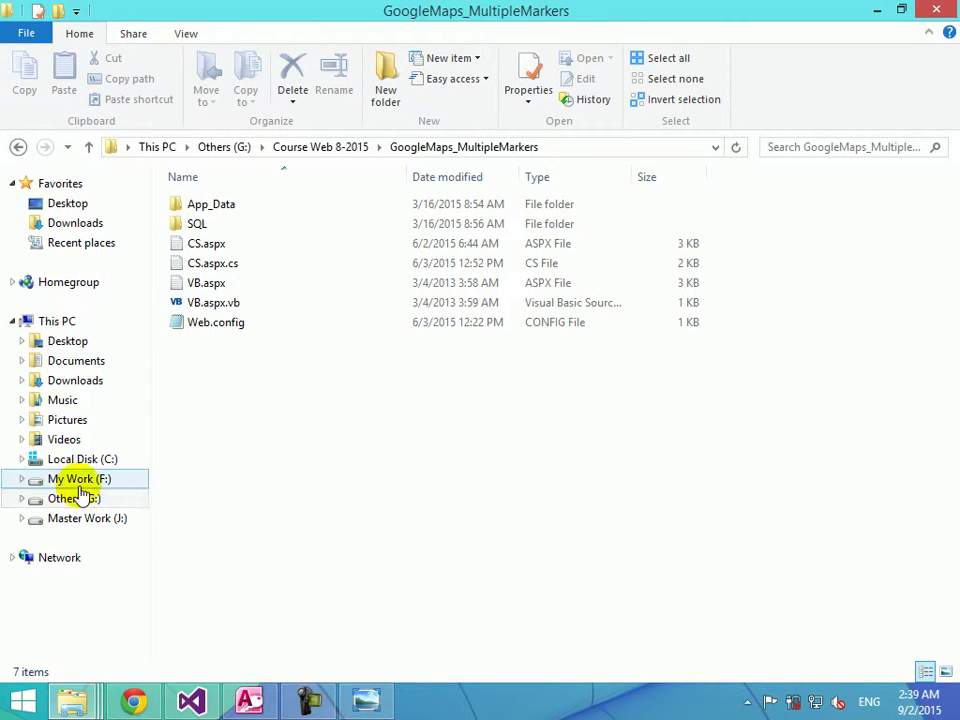
pyautogui.click(77, 484)
pyautogui.doubleClick(227, 228)
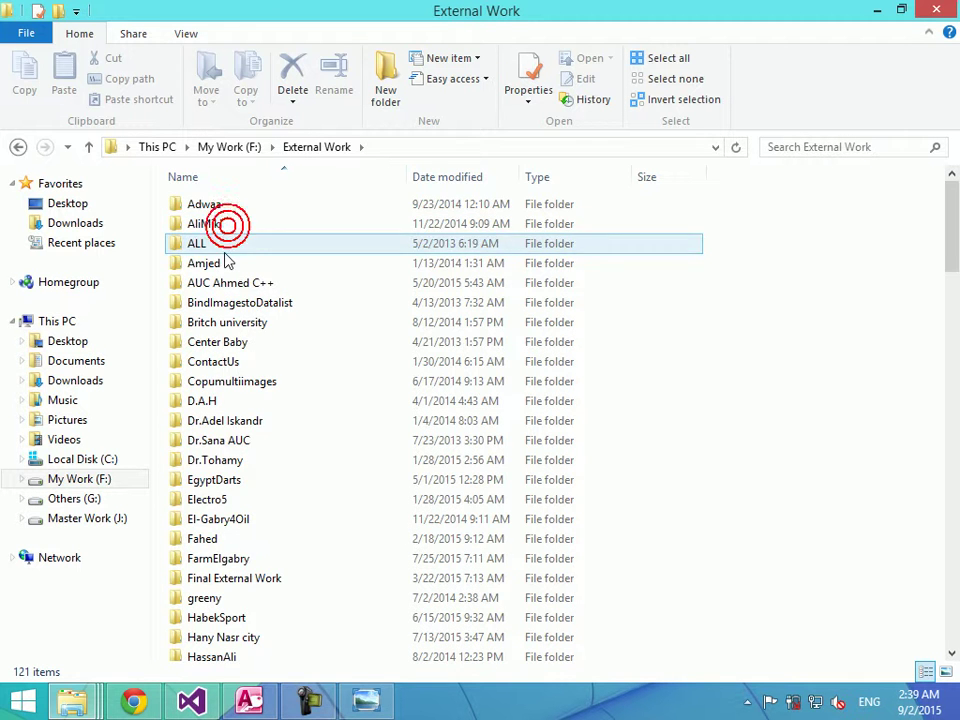
pyautogui.press('s')
pyautogui.press('Down')
pyautogui.press('Down')
pyautogui.press('Down')
pyautogui.press('Down')
pyautogui.press('Down')
pyautogui.press('Down')
pyautogui.press('Down')
pyautogui.press('Down')
pyautogui.press('Return')
pyautogui.press('Down')
pyautogui.press('Down')
pyautogui.press('Down')
pyautogui.press('Down')
pyautogui.press('Down')
pyautogui.press('Down')
pyautogui.press('Down')
pyautogui.press('Return')
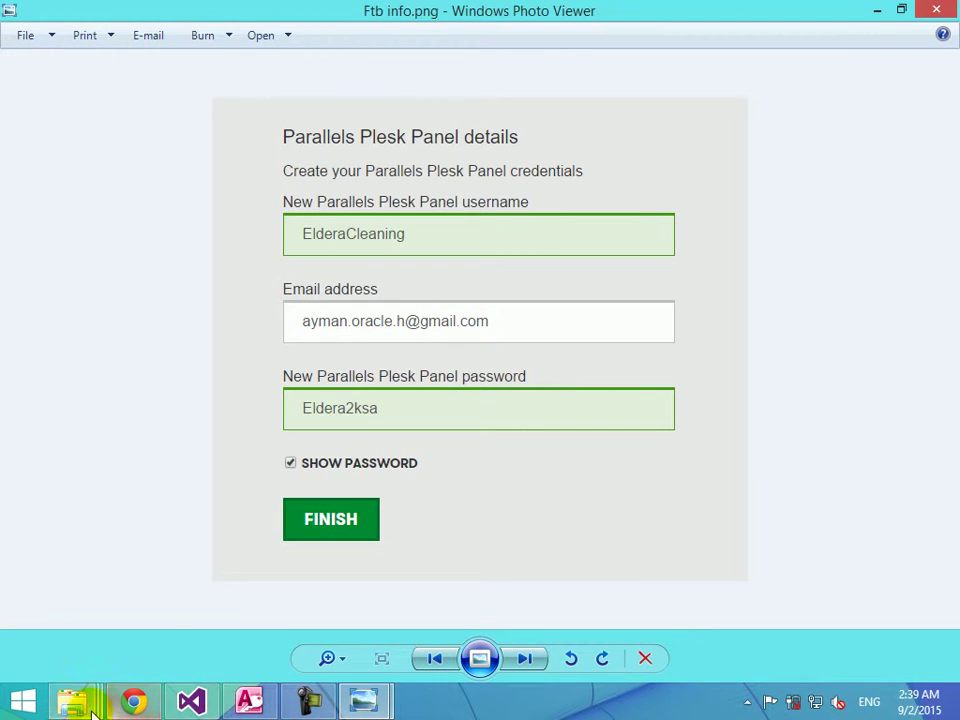
# Step: Return to the elderacleaning.com FTP Log On As prompt to enter the Plesk credentials
pyautogui.moveTo(74, 698)
pyautogui.click(189, 598)
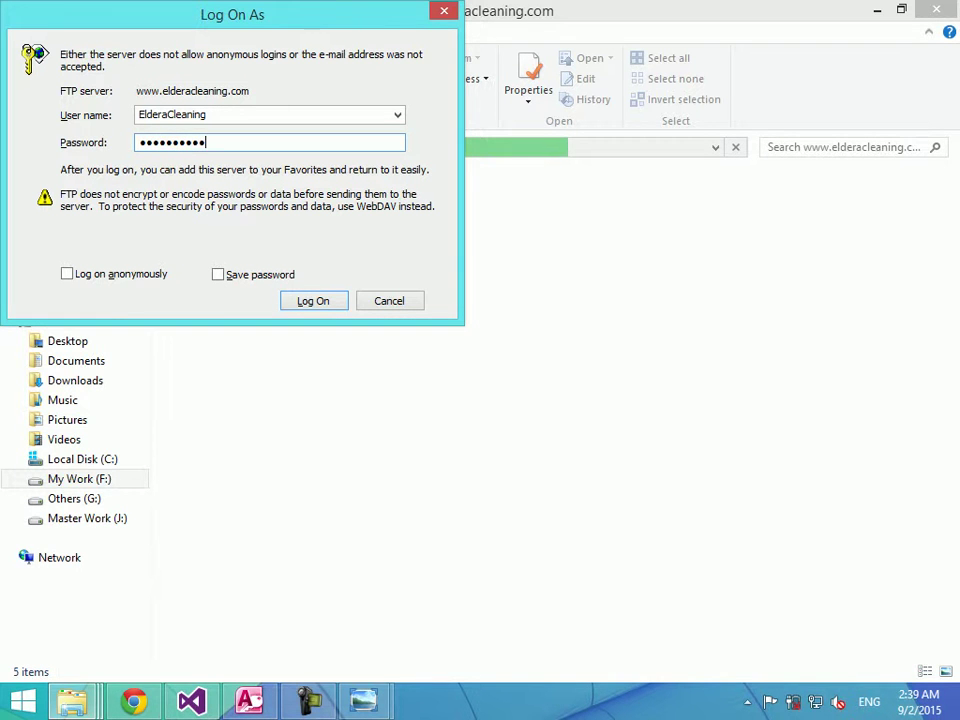
# Step: Submit the FTP login, retyping the password and retrying
pyautogui.click(309, 304)
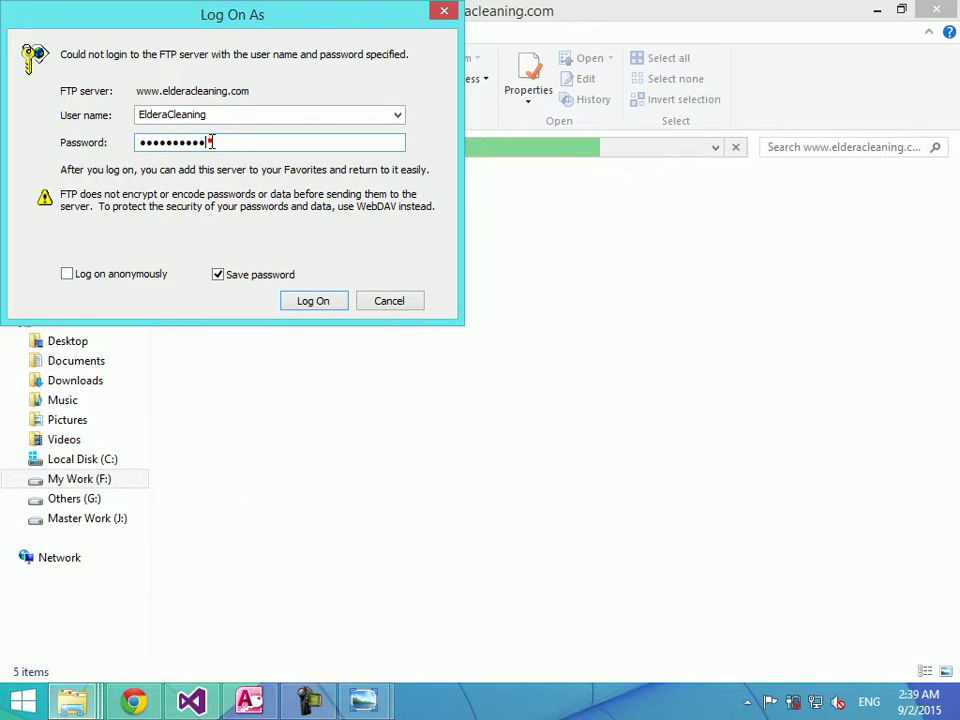
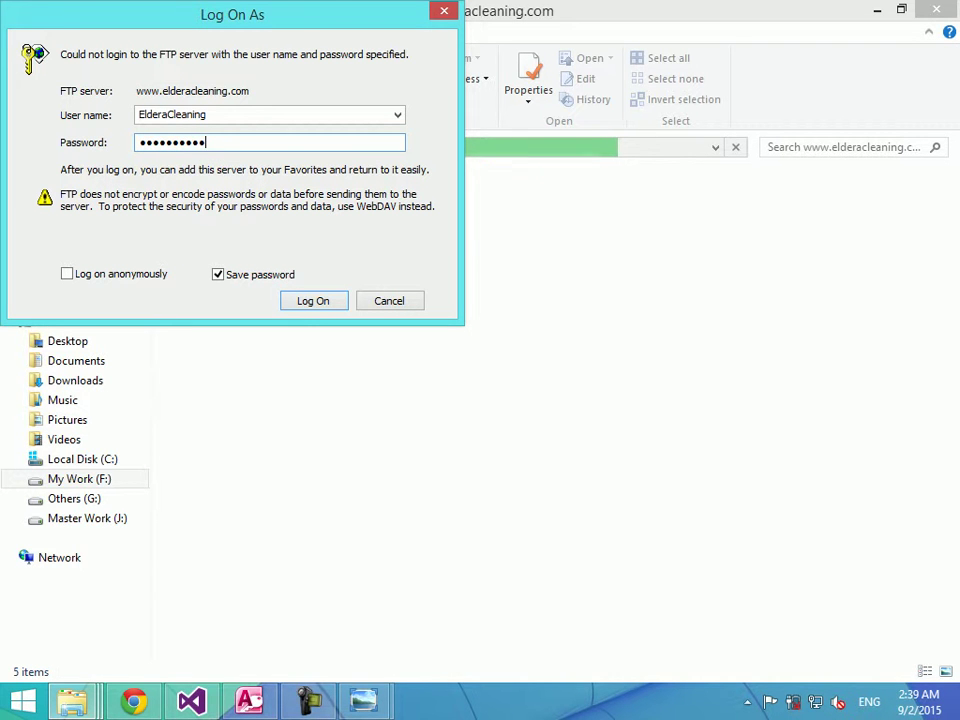
pyautogui.click(311, 300)
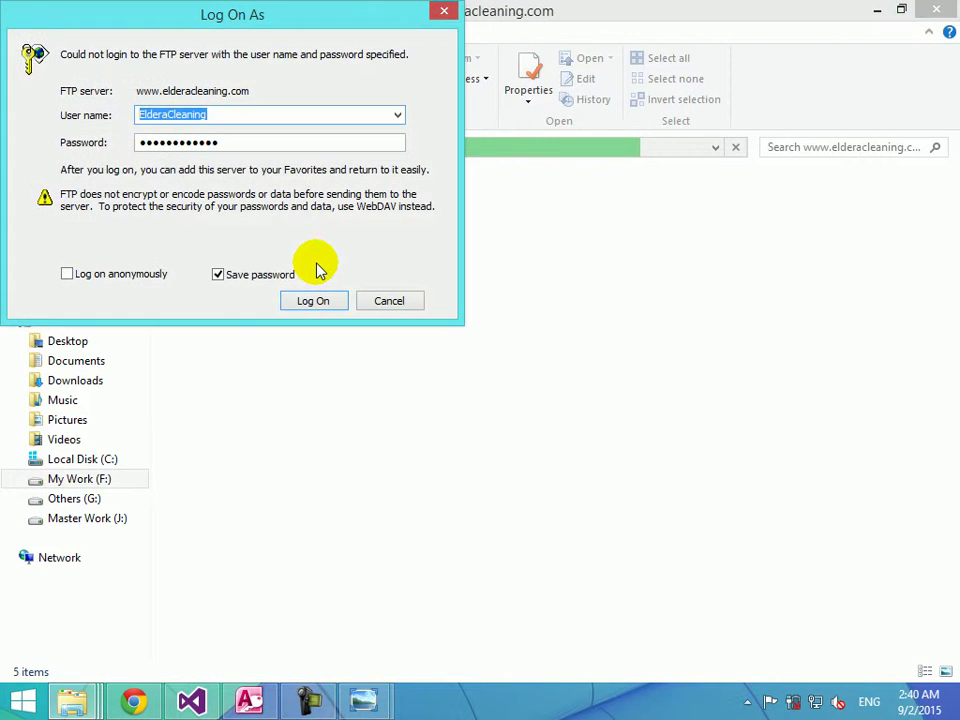
# Step: Look up the FTP account details in the saved Photo Viewer screenshots
pyautogui.click(72, 700)
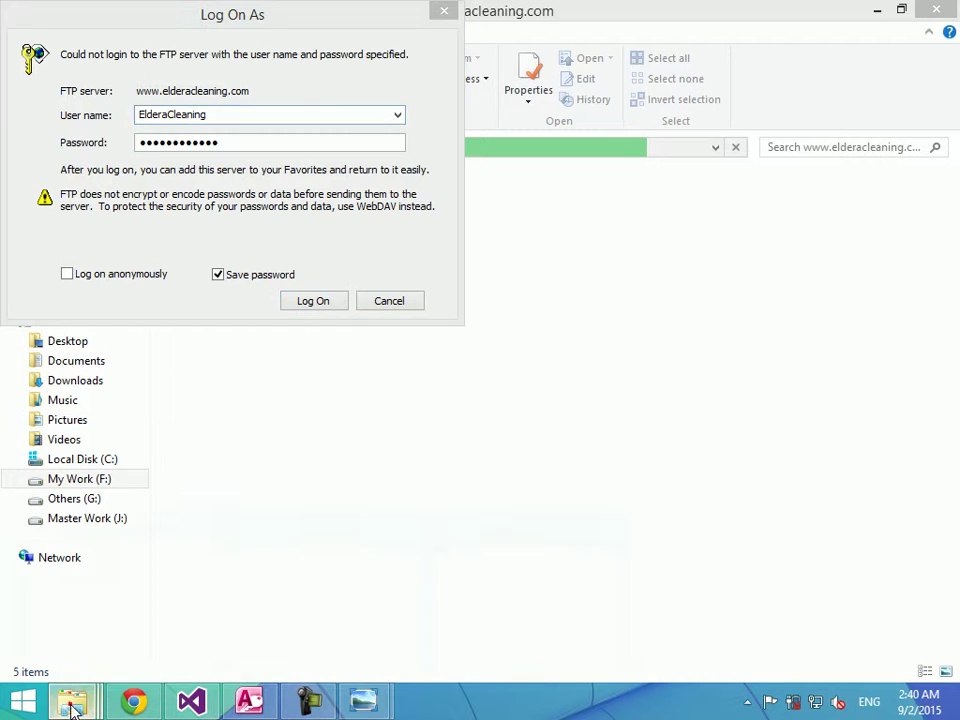
pyautogui.moveTo(363, 700)
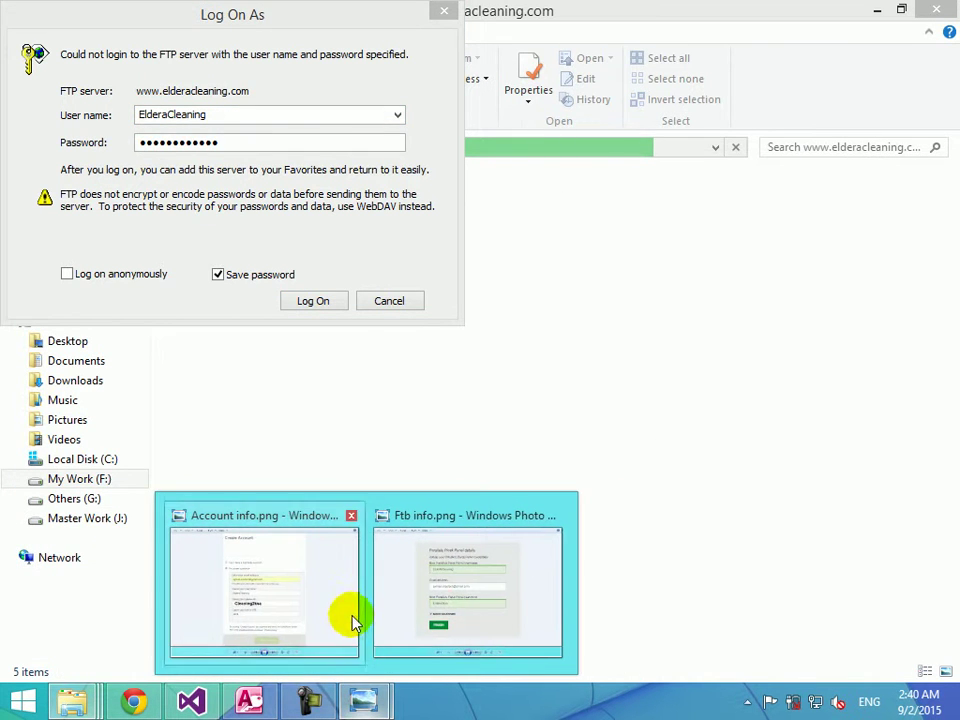
pyautogui.click(451, 592)
pyautogui.press('Right')
pyautogui.press('Left')
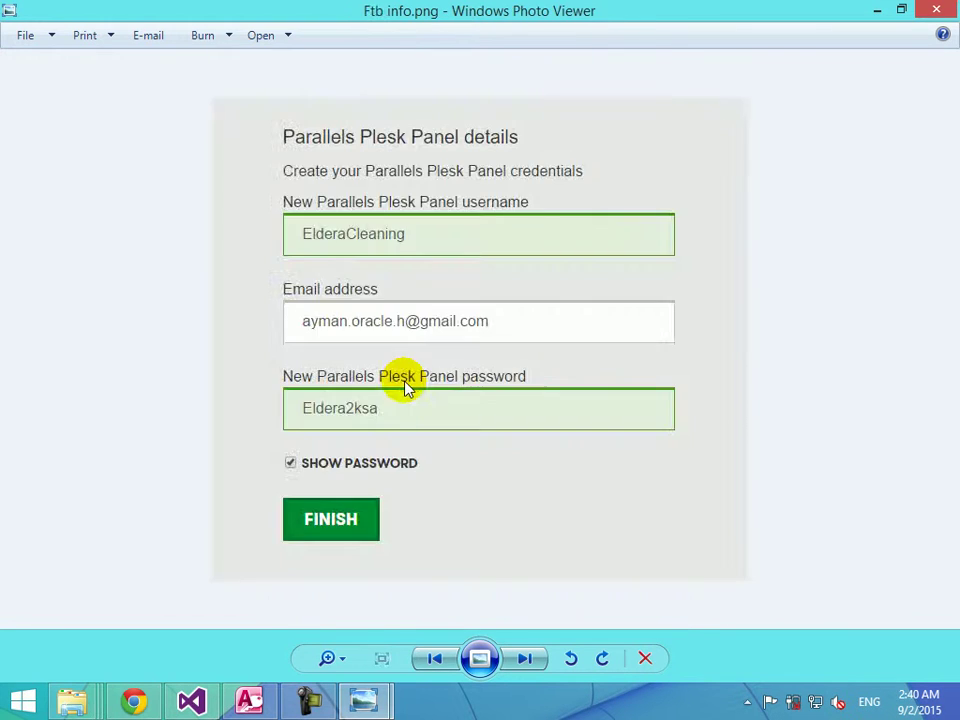
pyautogui.press('Left')
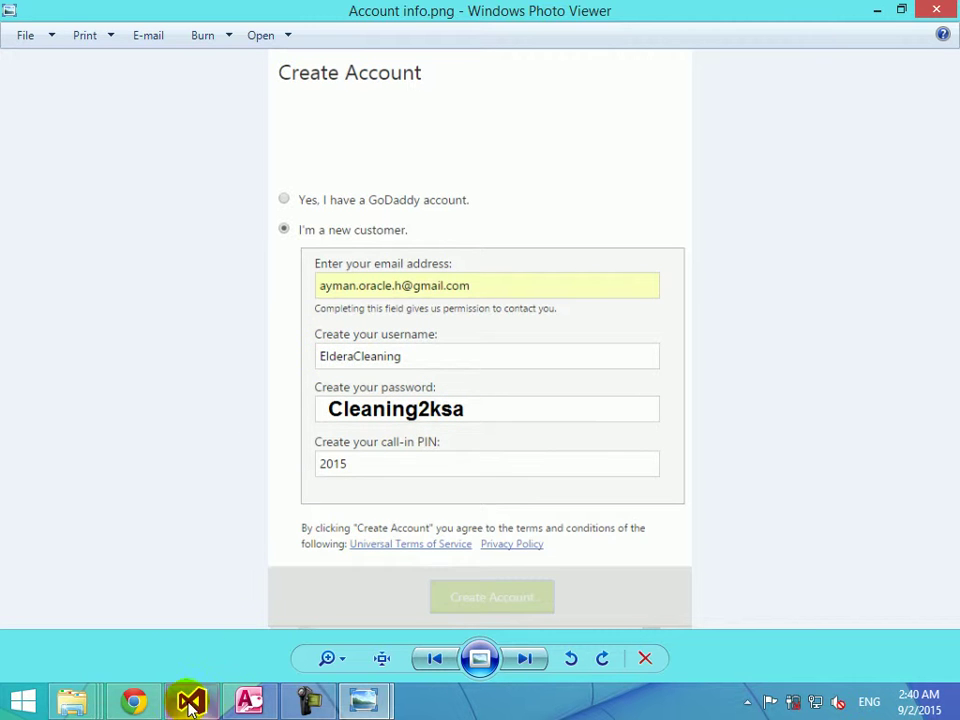
pyautogui.moveTo(88, 700)
pyautogui.click(189, 611)
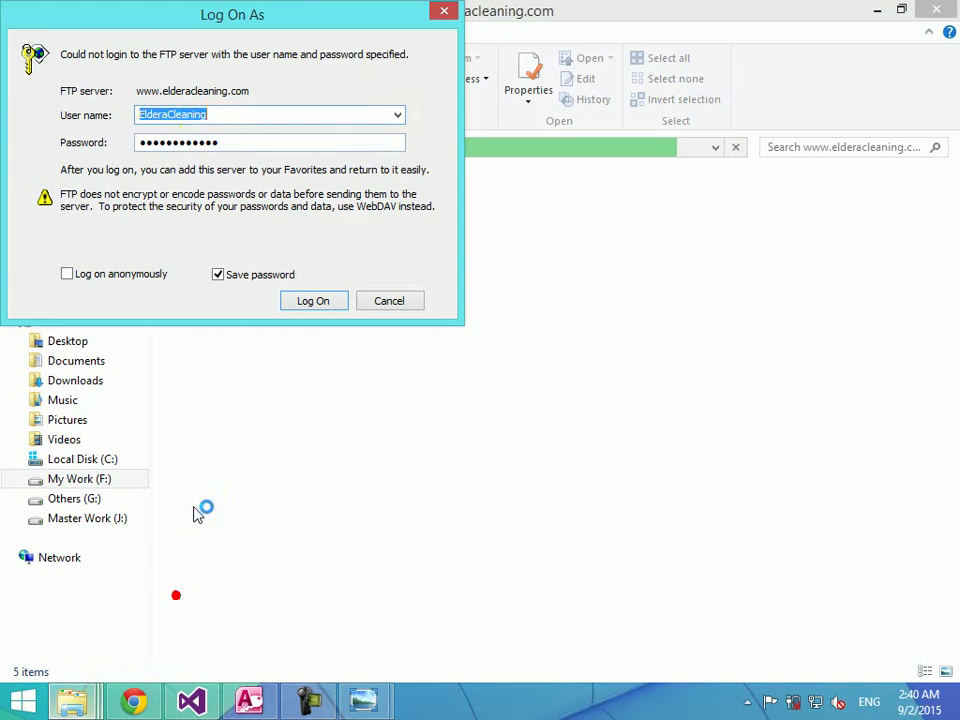
# Step: Recheck the username and password in the login dialog and resubmit
pyautogui.doubleClick(162, 142)
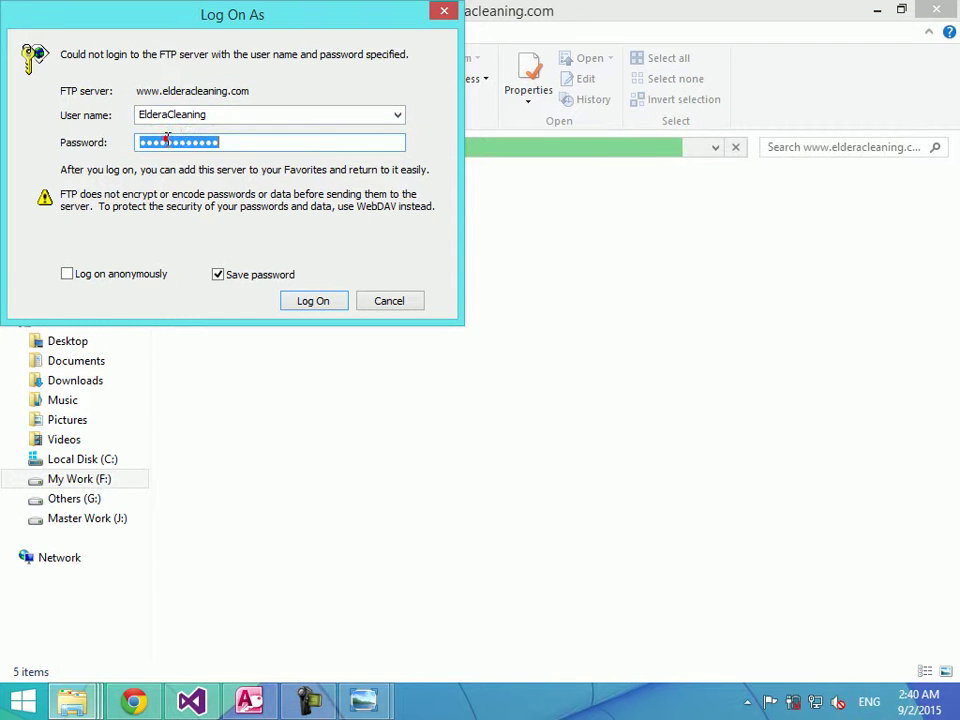
pyautogui.click(218, 116)
pyautogui.click(216, 117)
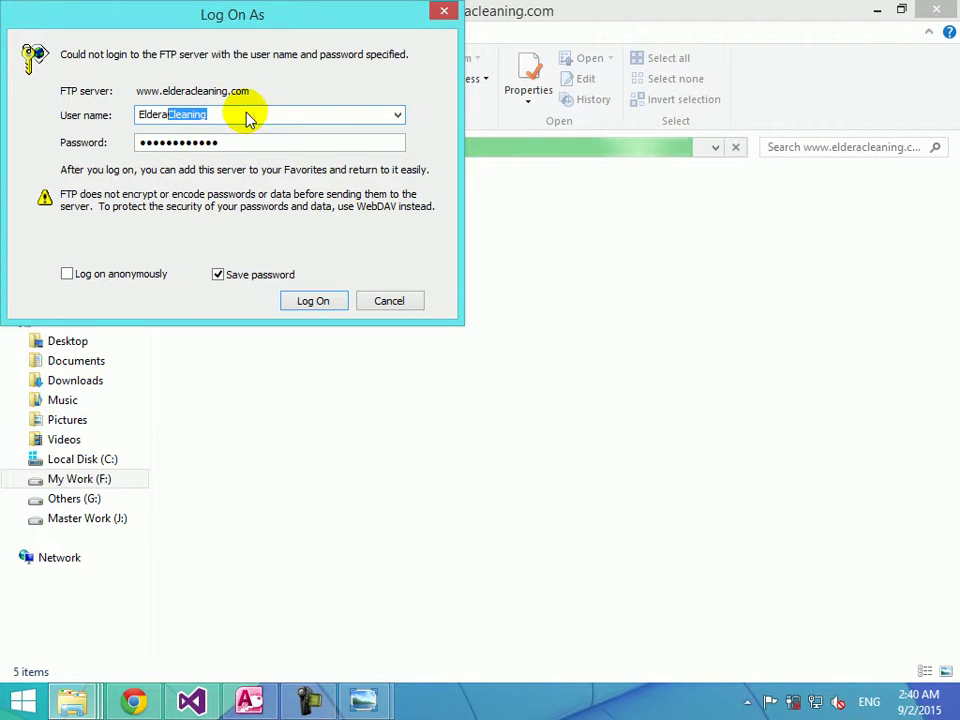
pyautogui.doubleClick(217, 143)
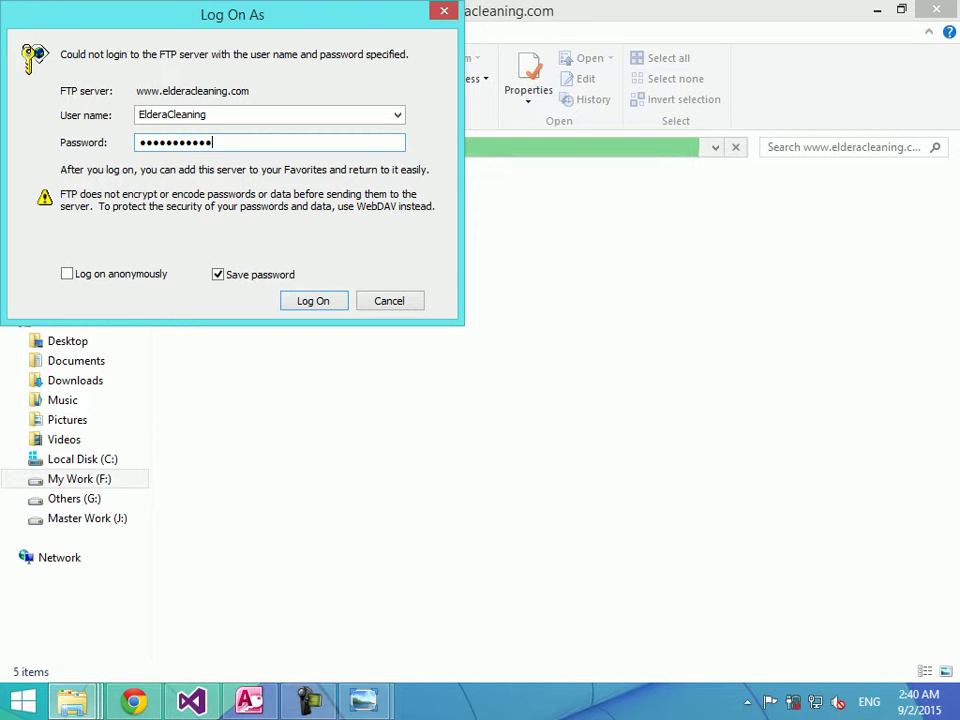
pyautogui.press('Return')
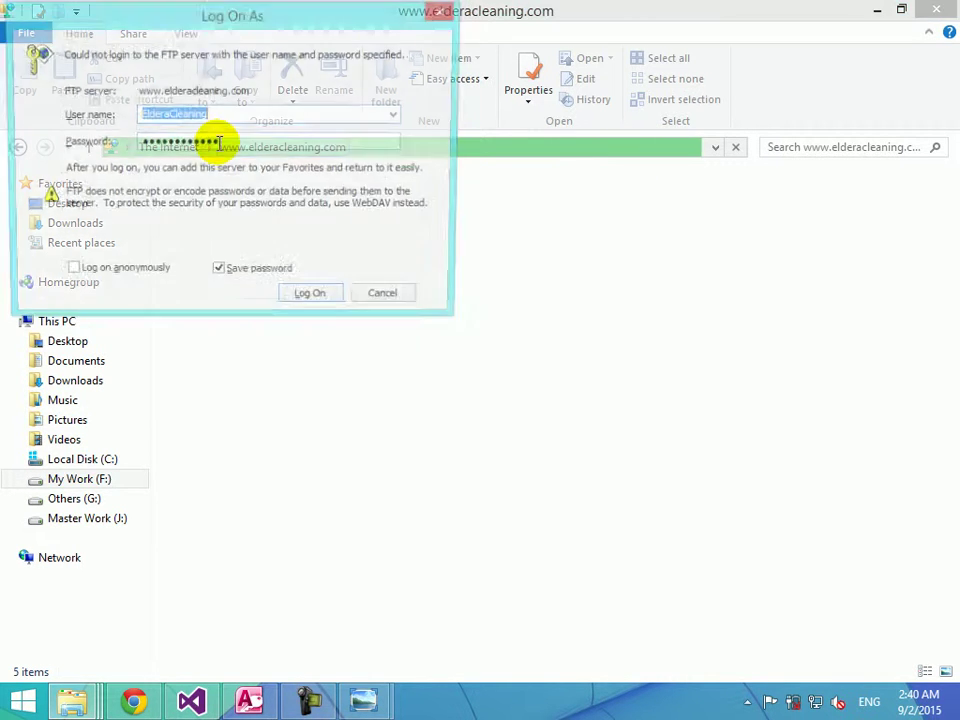
pyautogui.click(71, 700)
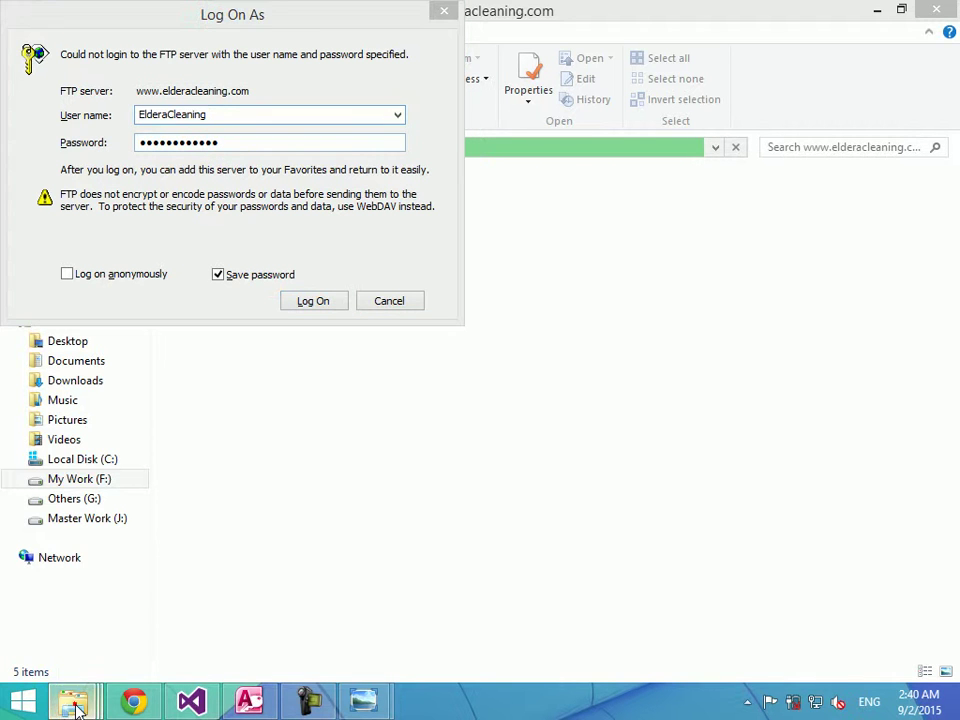
pyautogui.click(133, 607)
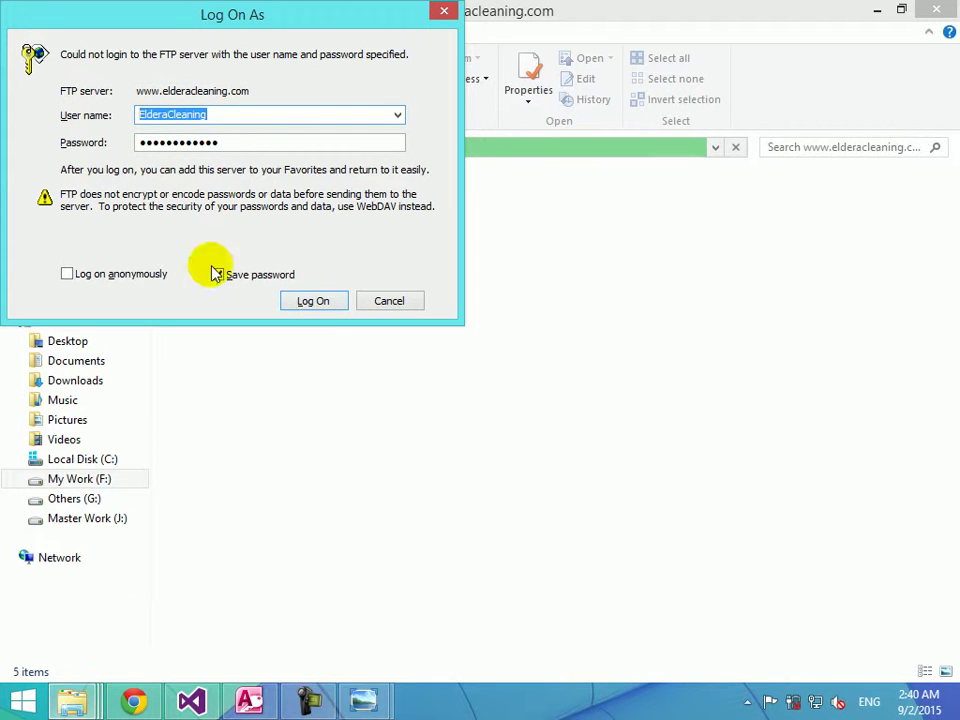
pyautogui.click(445, 10)
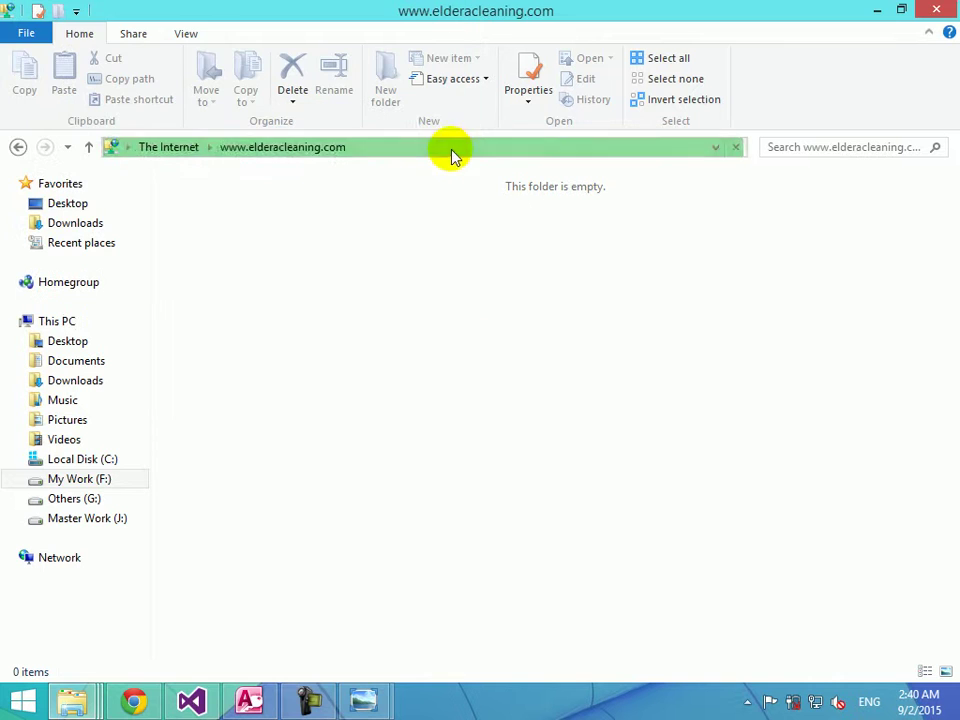
pyautogui.click(450, 148)
pyautogui.write('eg')
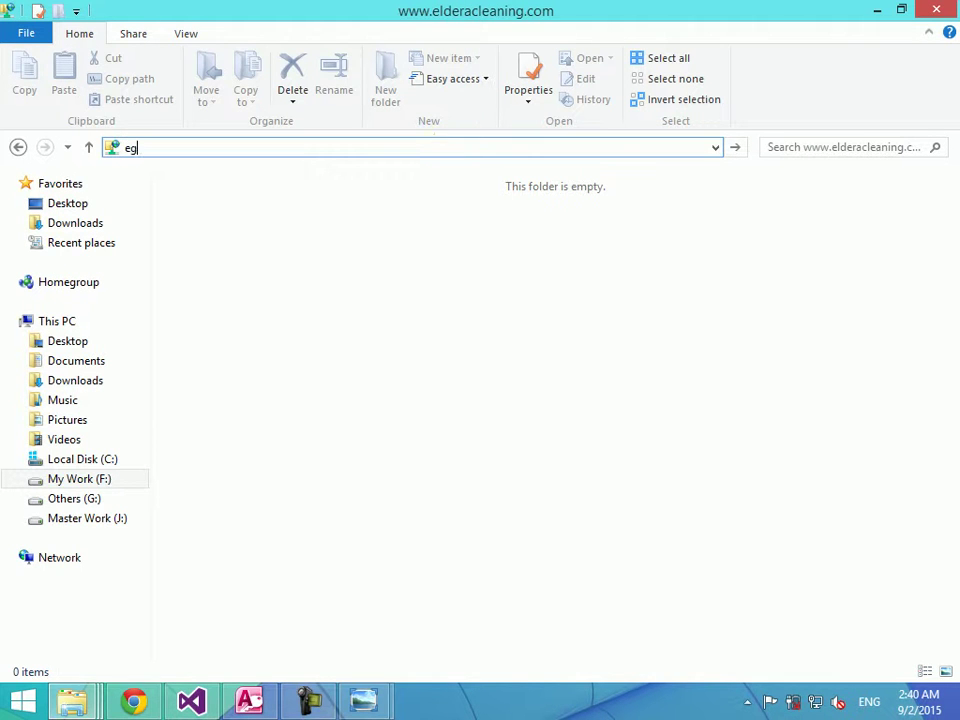
pyautogui.write('ypt')
pyautogui.press('Down')
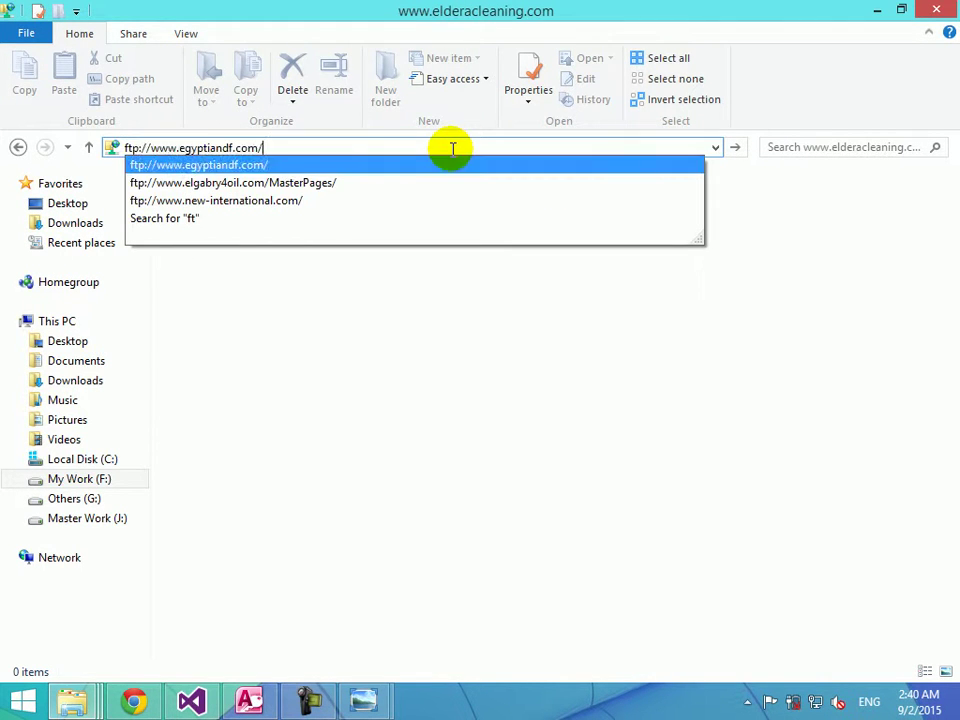
pyautogui.press('Return')
pyautogui.click(133, 700)
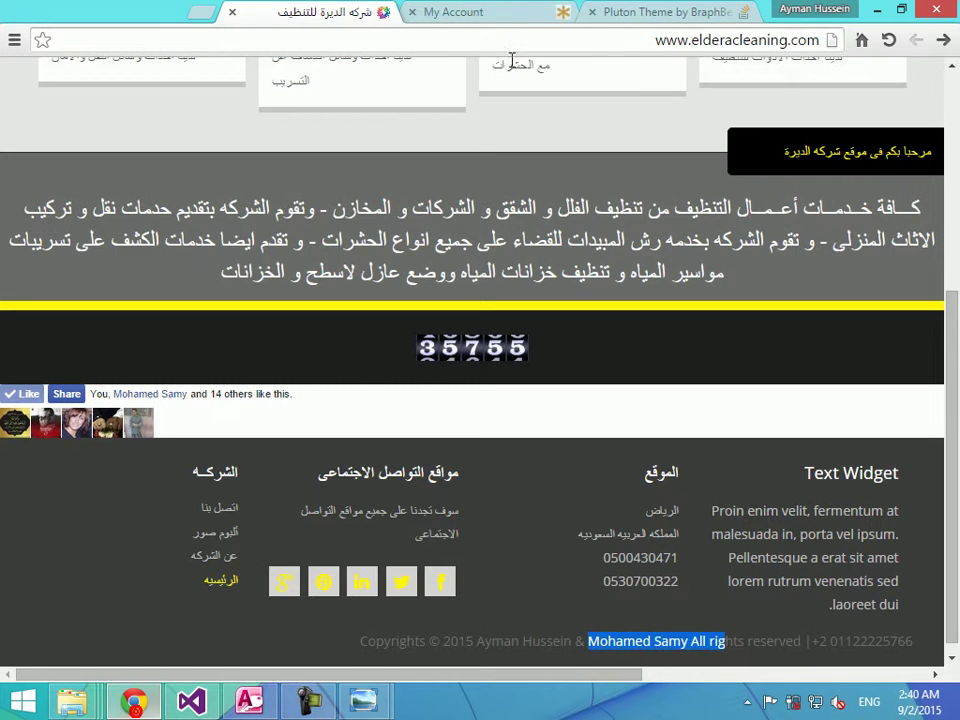
pyautogui.click(465, 42)
pyautogui.write('eg')
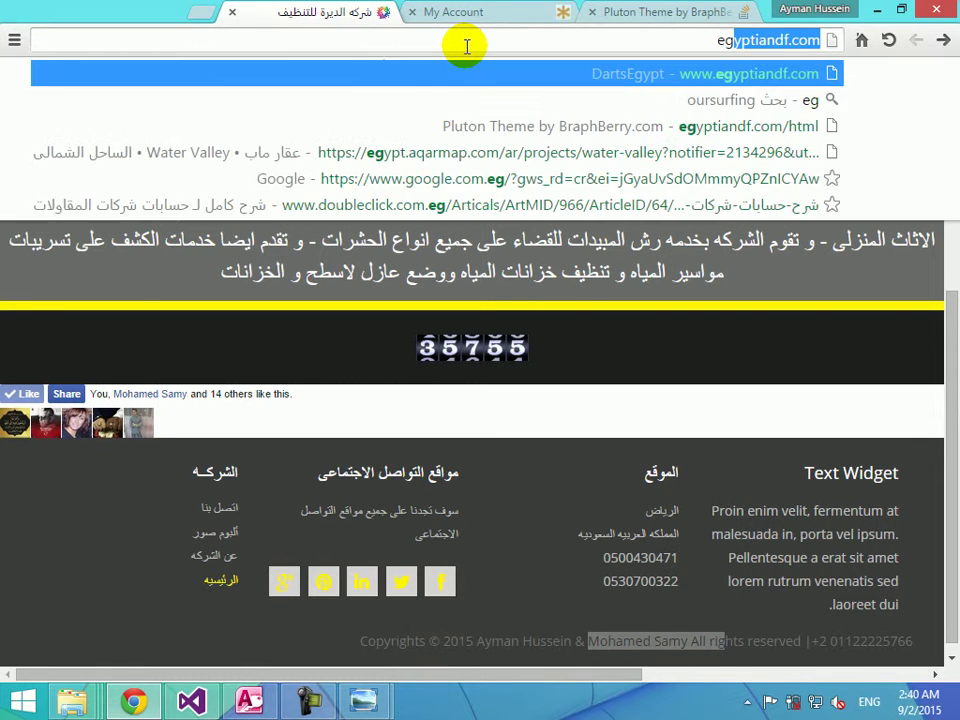
pyautogui.press('Return')
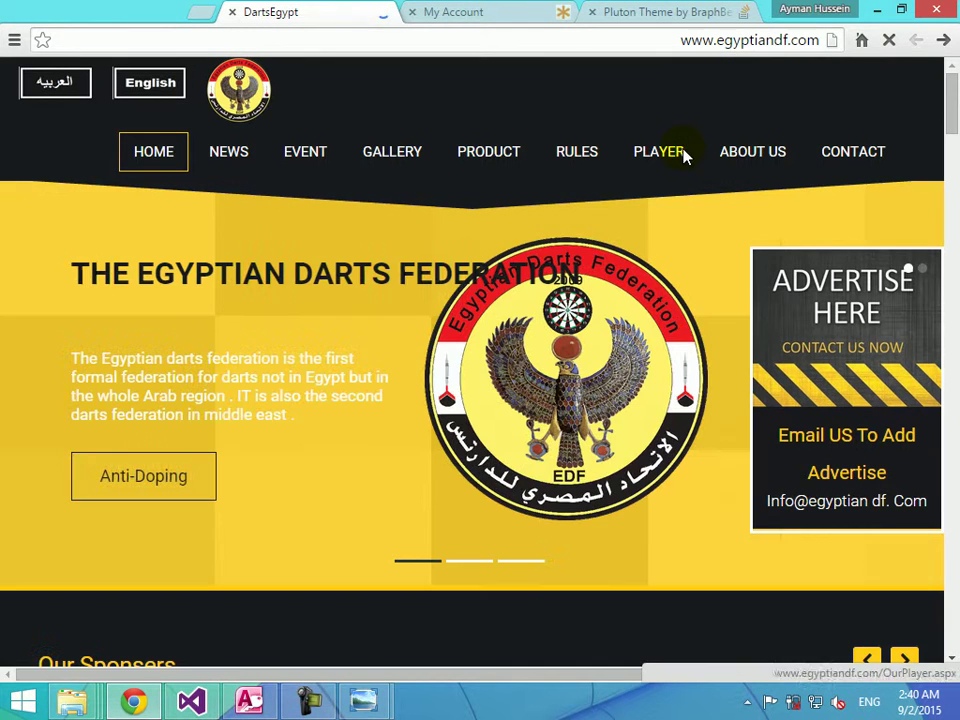
pyautogui.moveTo(71, 699)
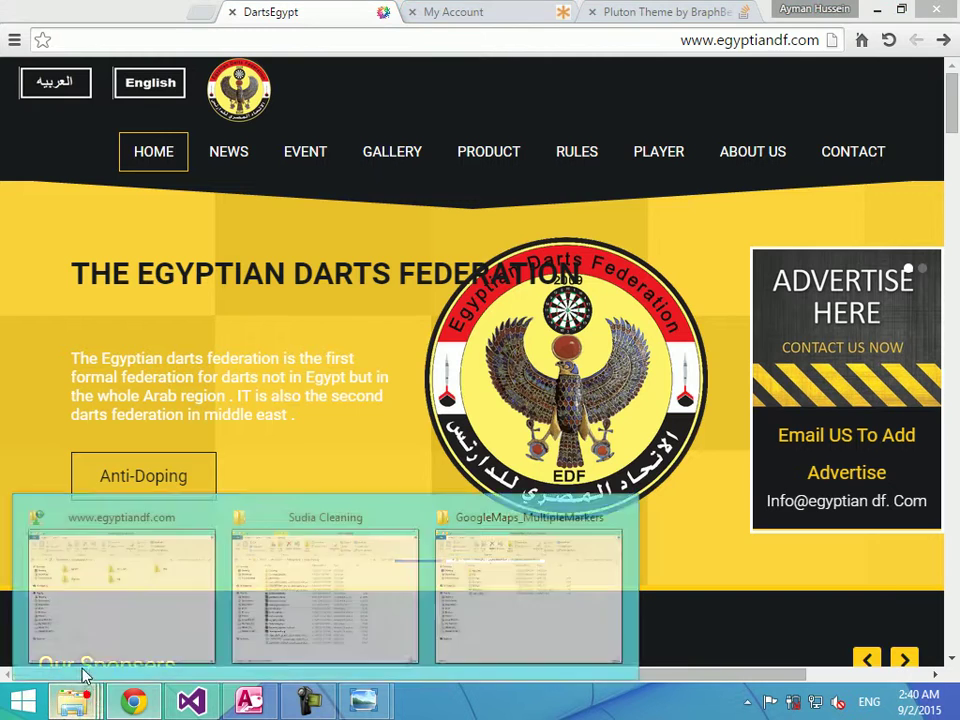
pyautogui.click(144, 603)
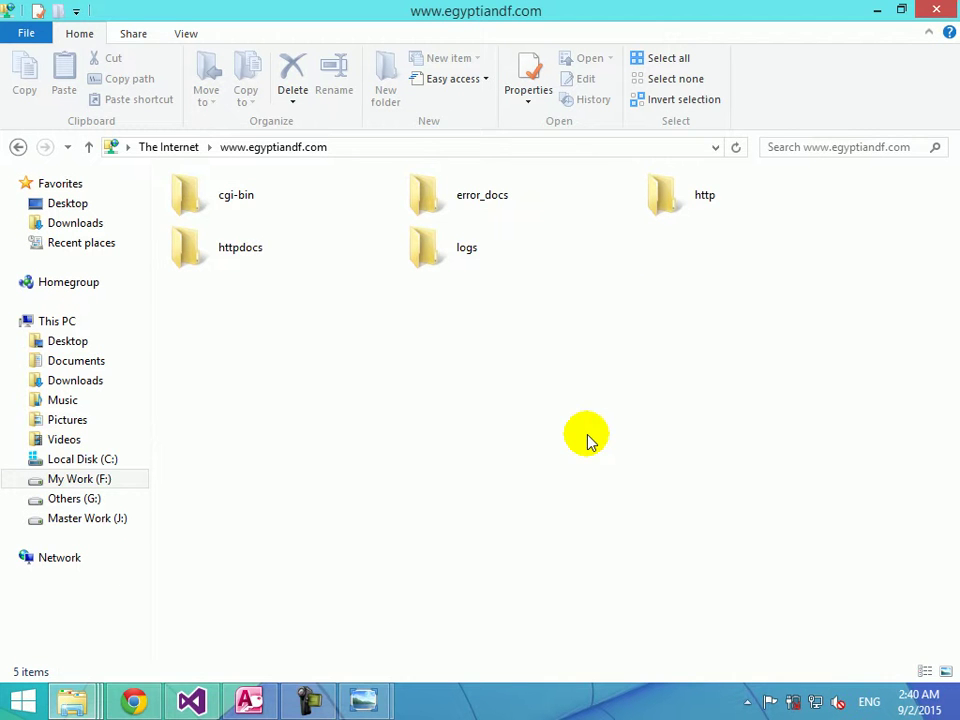
# Step: Open the http folder on the FTP site and select Default.aspx
pyautogui.doubleClick(710, 215)
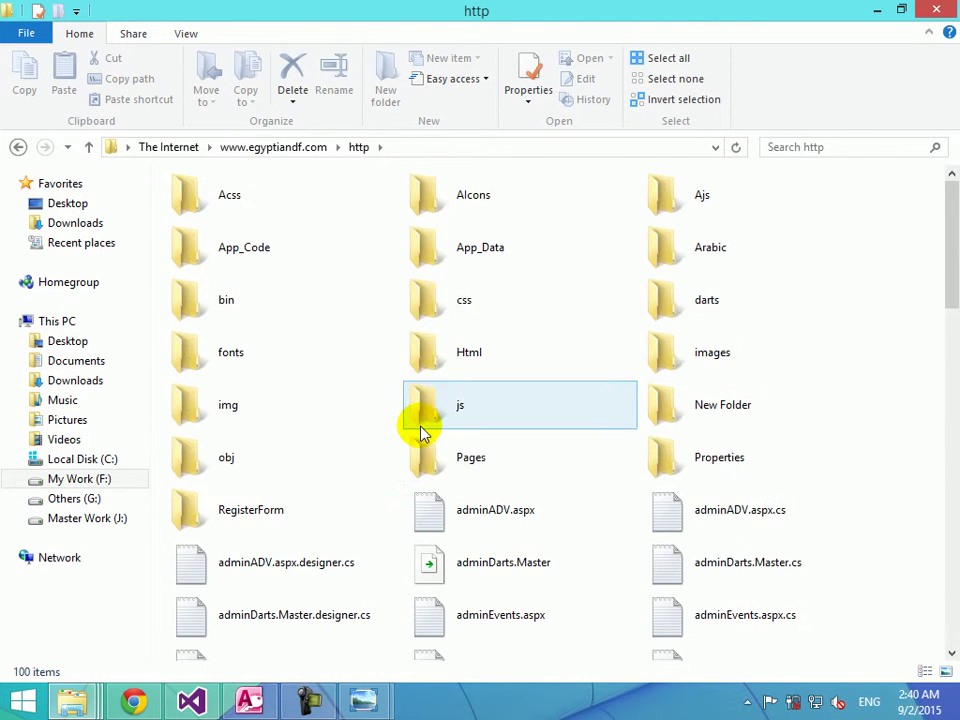
pyautogui.scroll(-10, 855, 455)
pyautogui.scroll(-3, 855, 455)
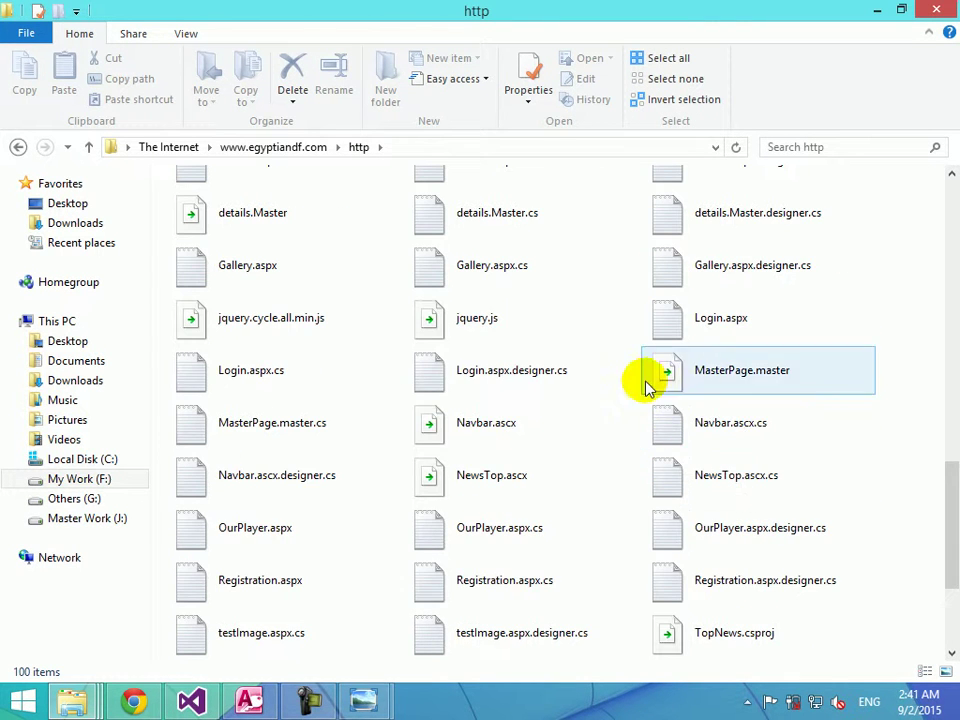
pyautogui.scroll(-2, 250, 470)
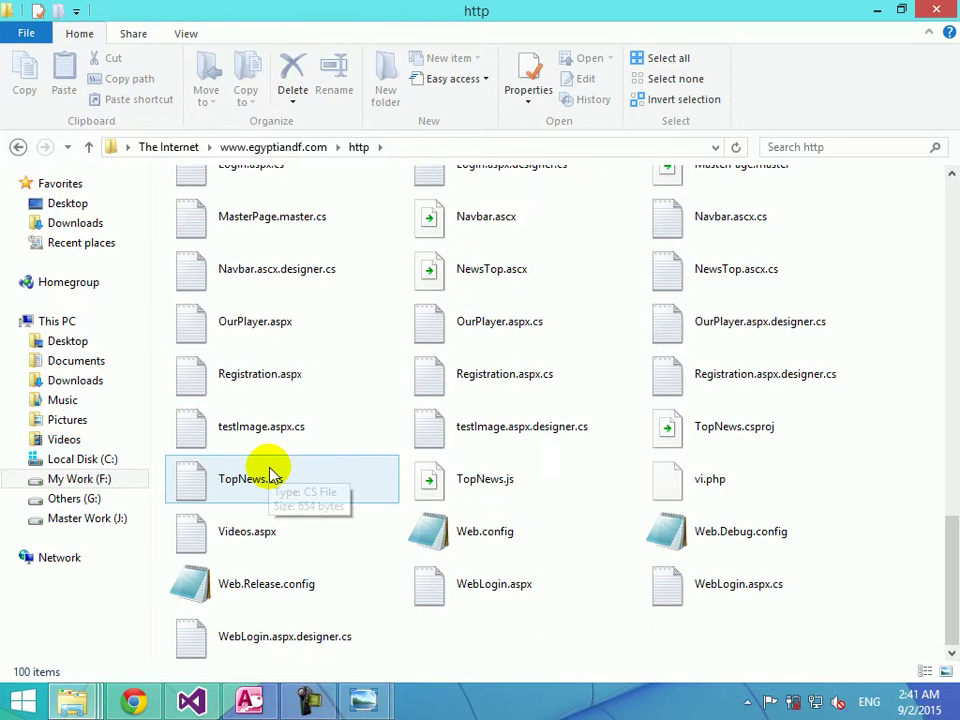
pyautogui.press('d')
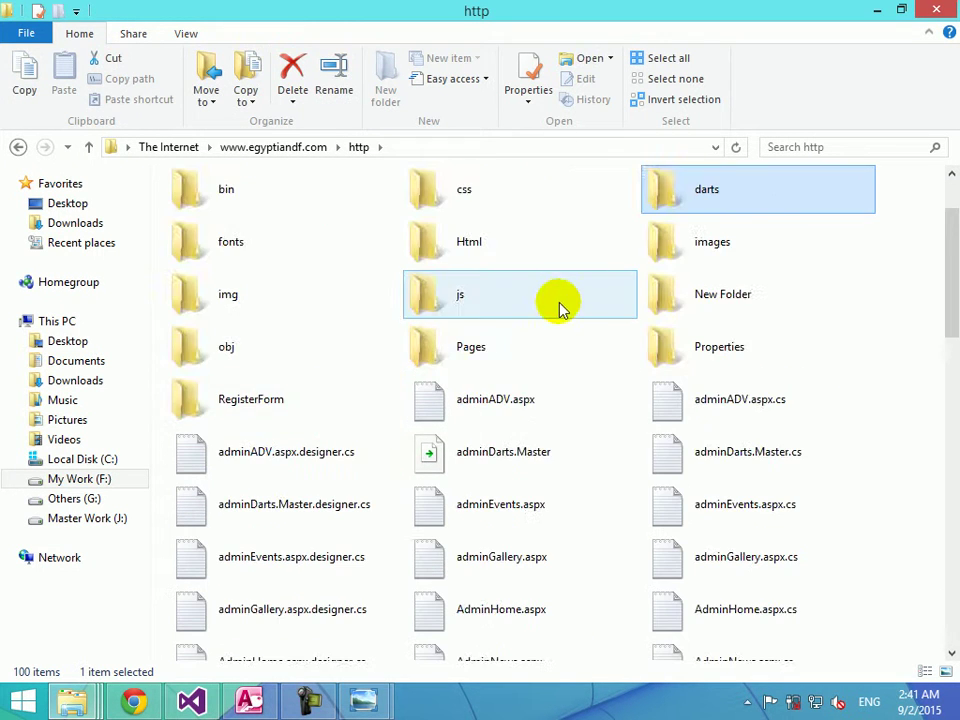
pyautogui.press('d')
pyautogui.press('d')
pyautogui.click(266, 249)
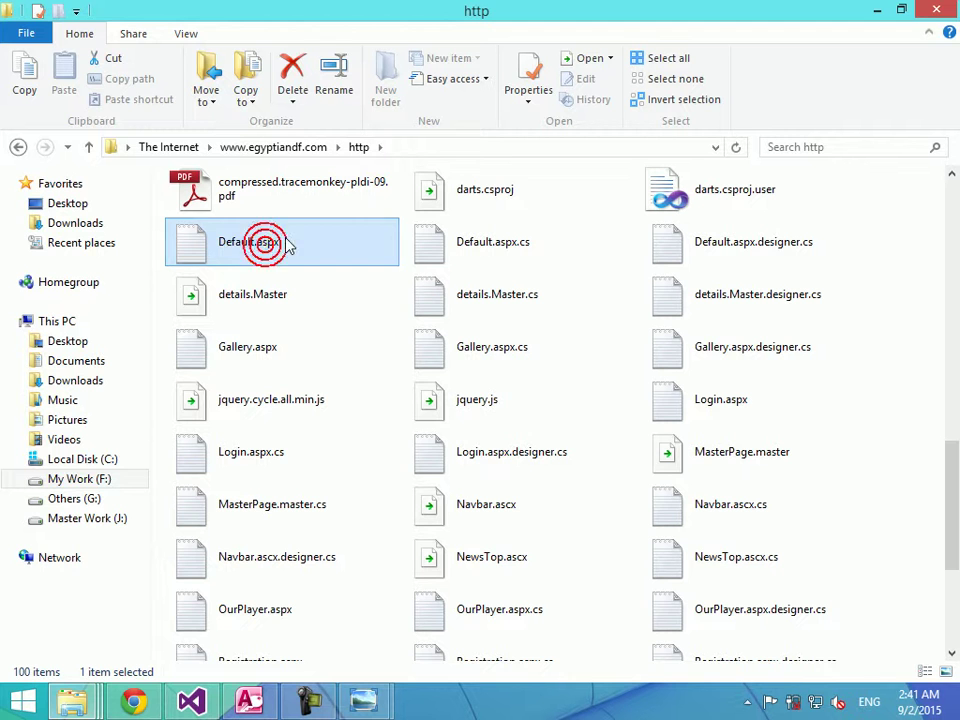
pyautogui.click(325, 246)
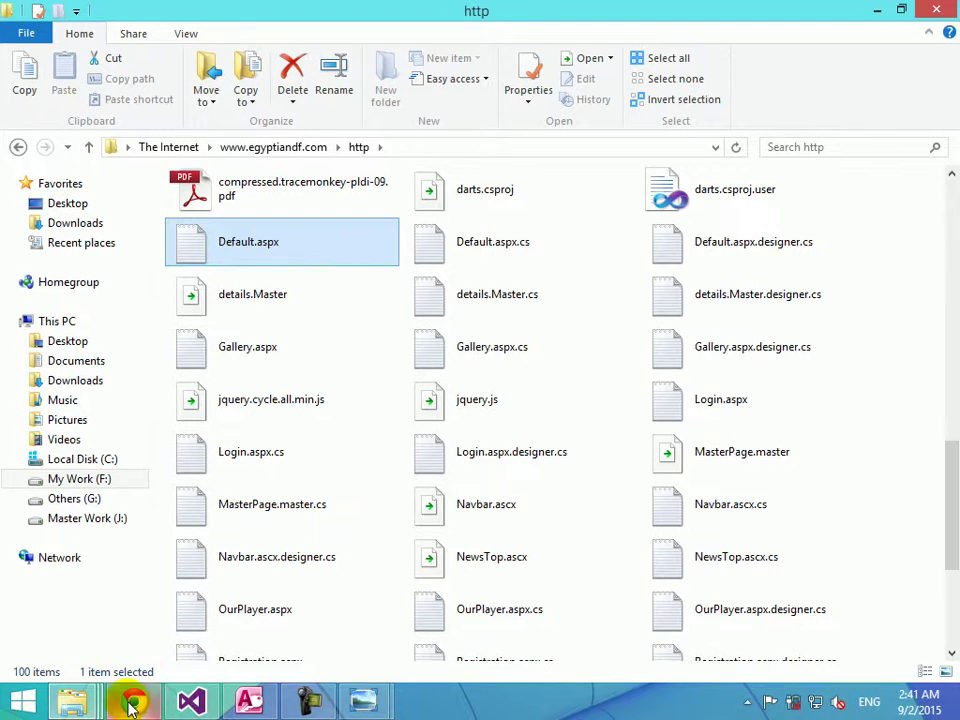
# Step: Scroll the live DartsEgypt site and highlight its Our Sponsers heading
pyautogui.click(130, 704)
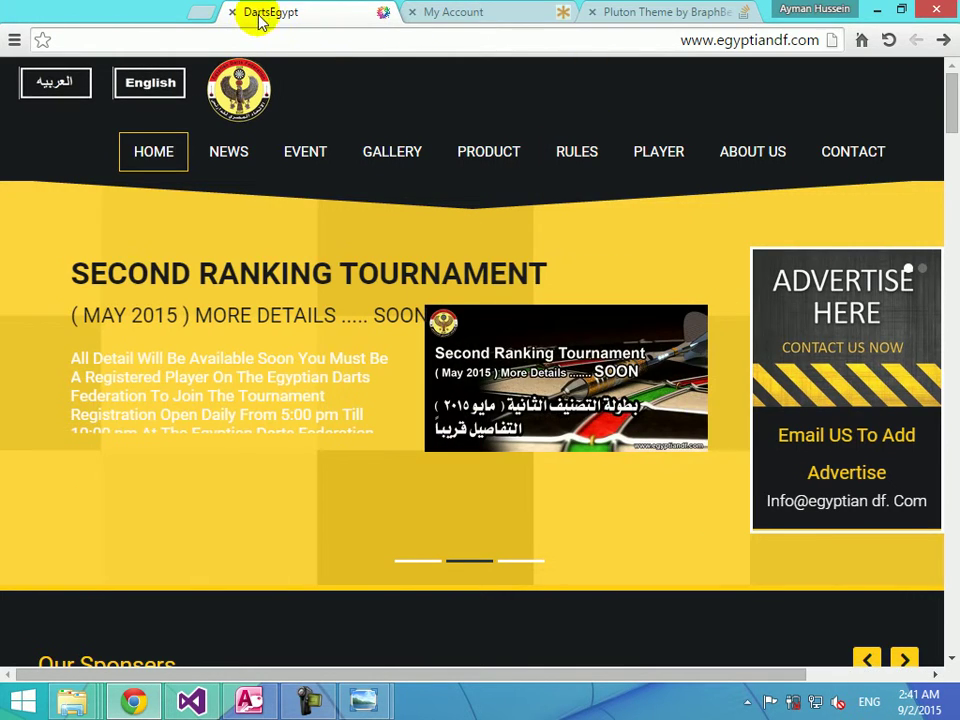
pyautogui.scroll(-3, 360, 180)
pyautogui.scroll(3, 388, 214)
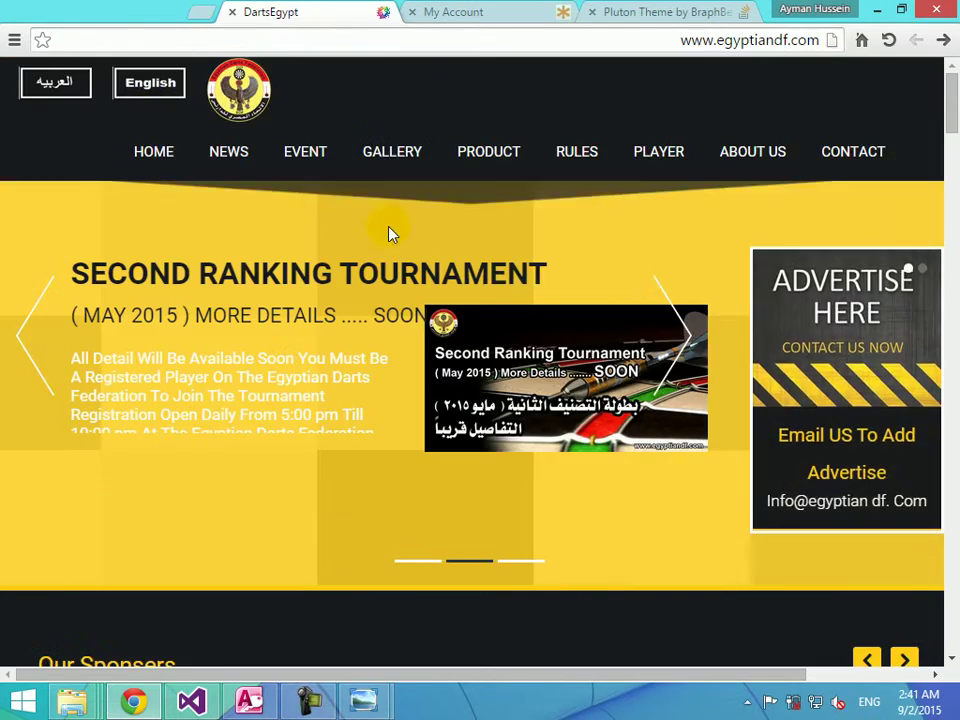
pyautogui.scroll(-4, 415, 248)
pyautogui.moveTo(37, 261); pyautogui.dragTo(178, 264)
pyautogui.click(136, 702)
# Step: Copy Default.aspx from the http folder and show the desktop
pyautogui.rightClick(247, 251)
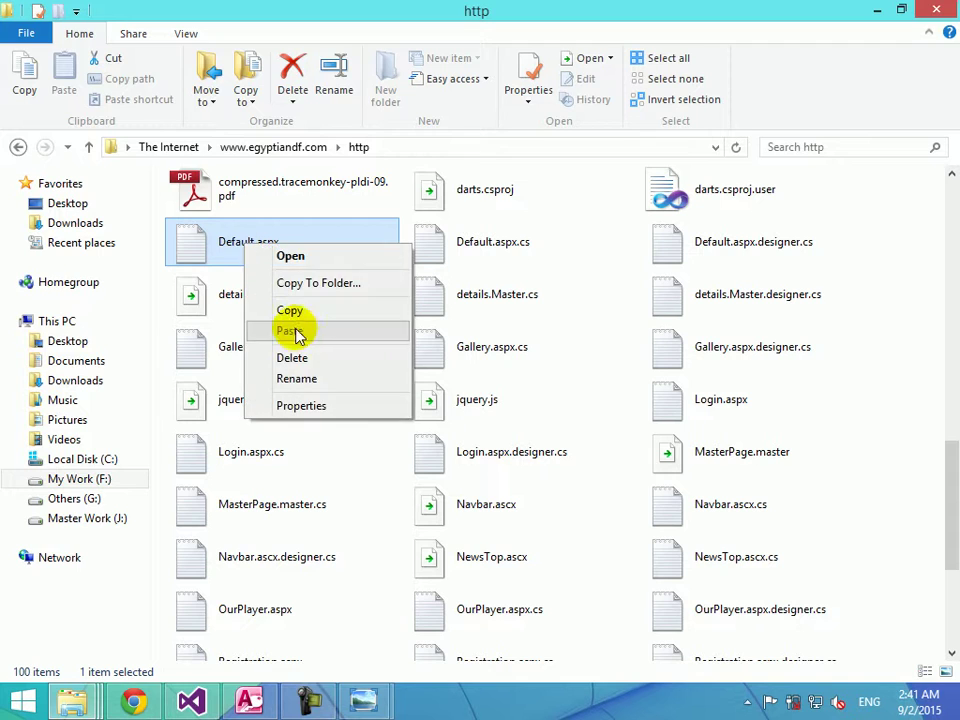
pyautogui.click(296, 312)
pyautogui.press('super+d')
pyautogui.rightClick(735, 137)
# Step: Paste Default.aspx onto the desktop, replacing the old copy, and open it maximized in Notepad
pyautogui.click(772, 222)
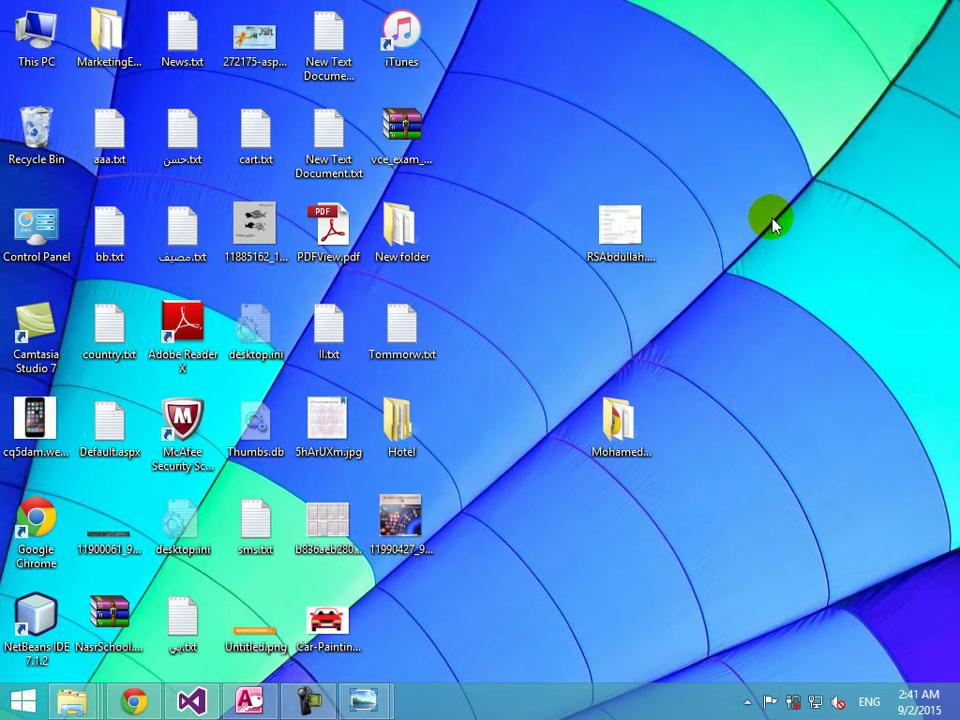
pyautogui.click(591, 306)
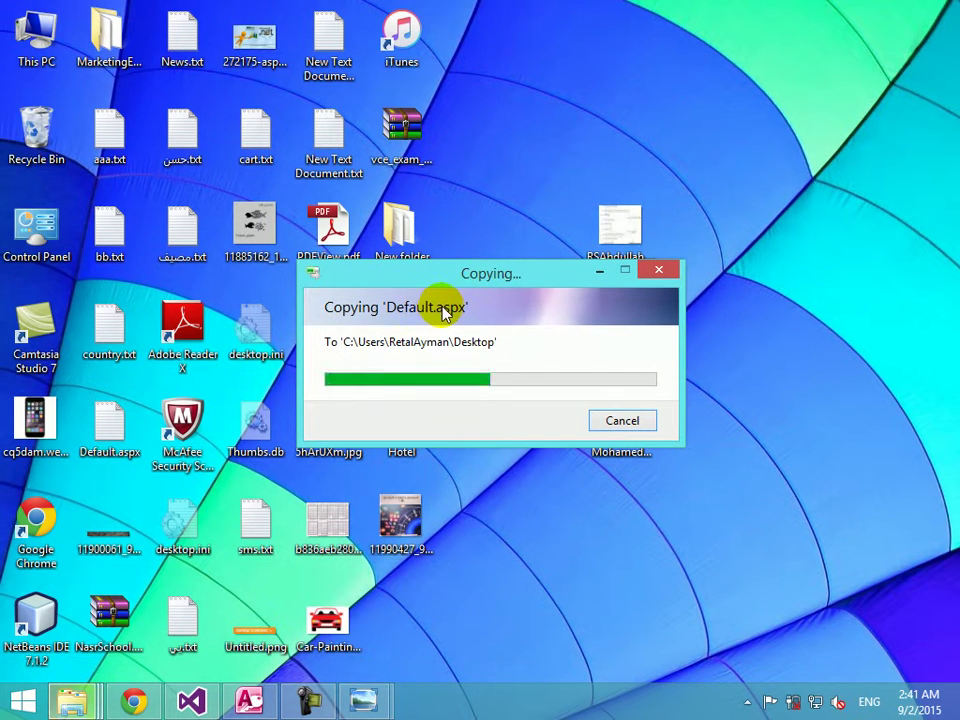
pyautogui.doubleClick(766, 142)
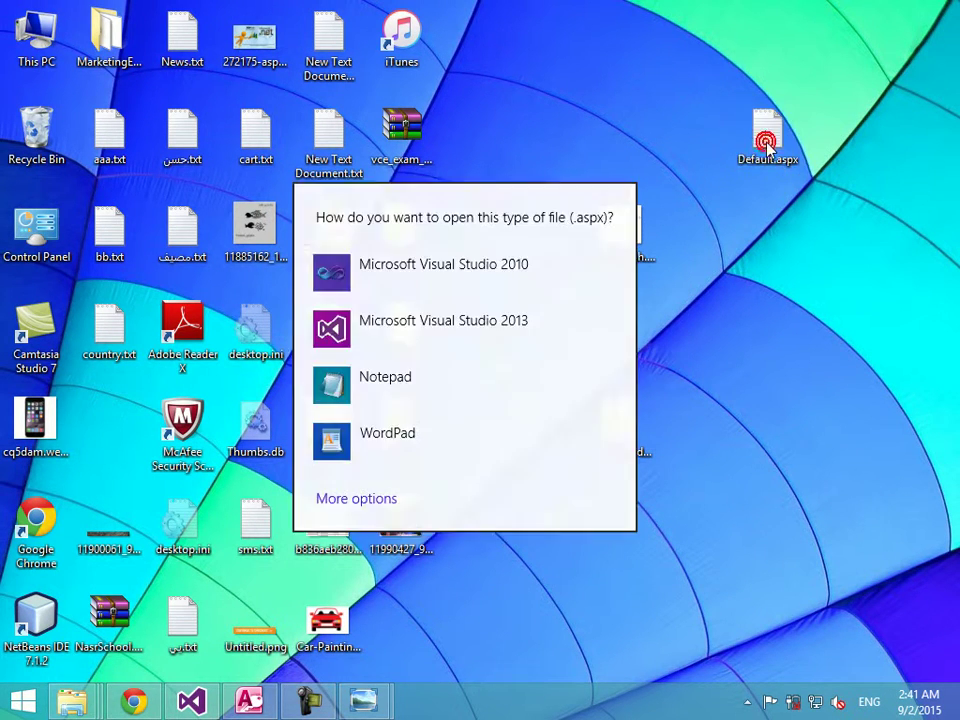
pyautogui.click(424, 392)
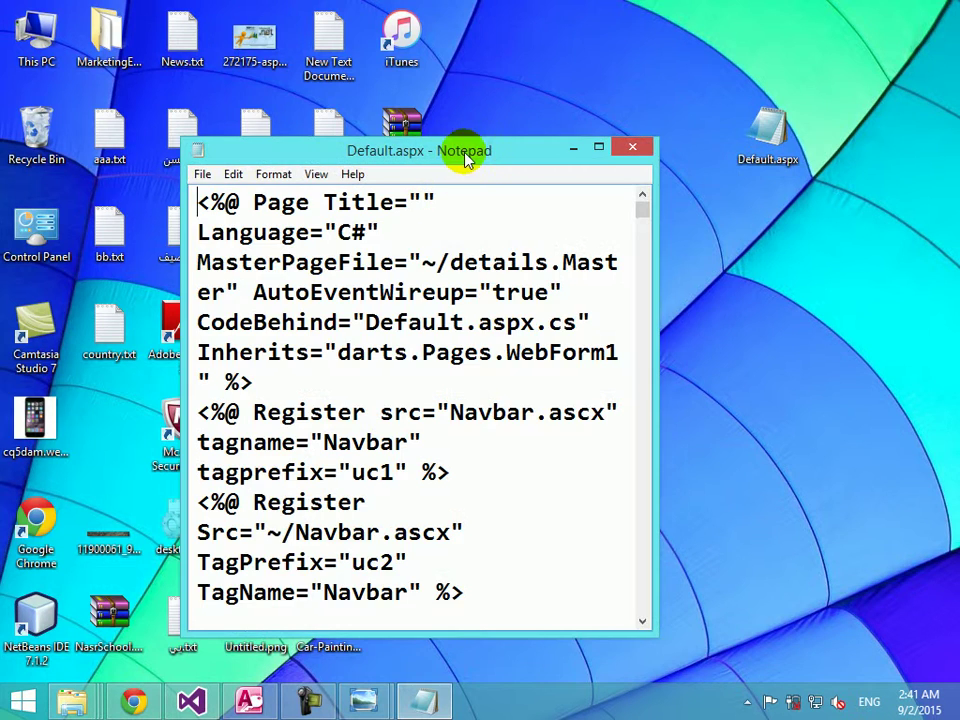
pyautogui.doubleClick(464, 152)
# Step: Locate the 'Our Sponsers' h3 heading in the markup, using text copied from the live site
pyautogui.hotkey('ctrl', 'f')
pyautogui.write('our spoo')
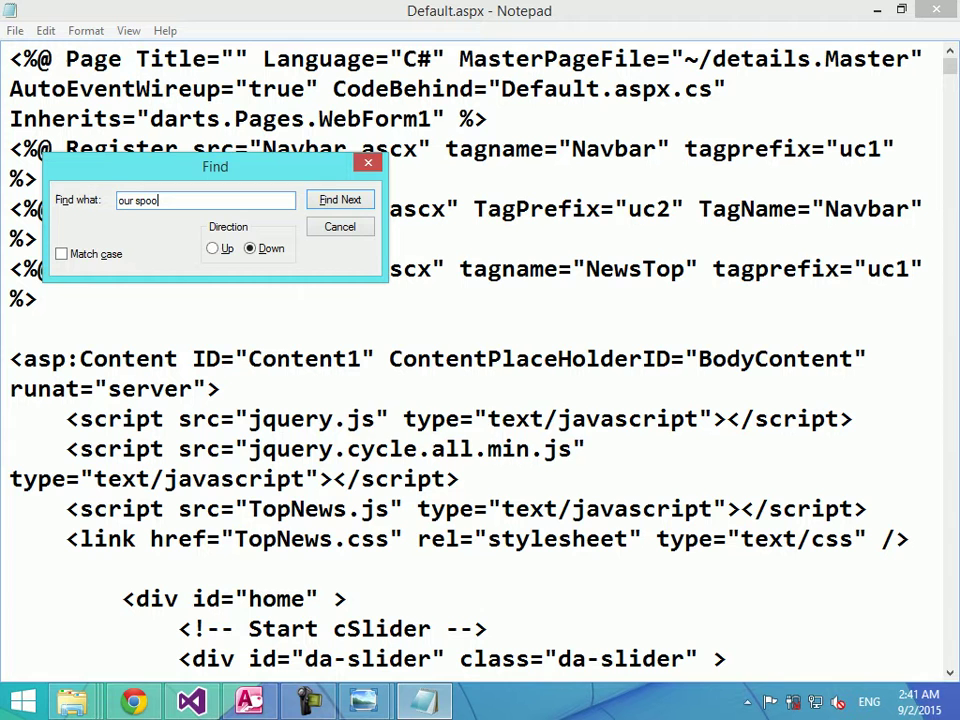
pyautogui.press('Return')
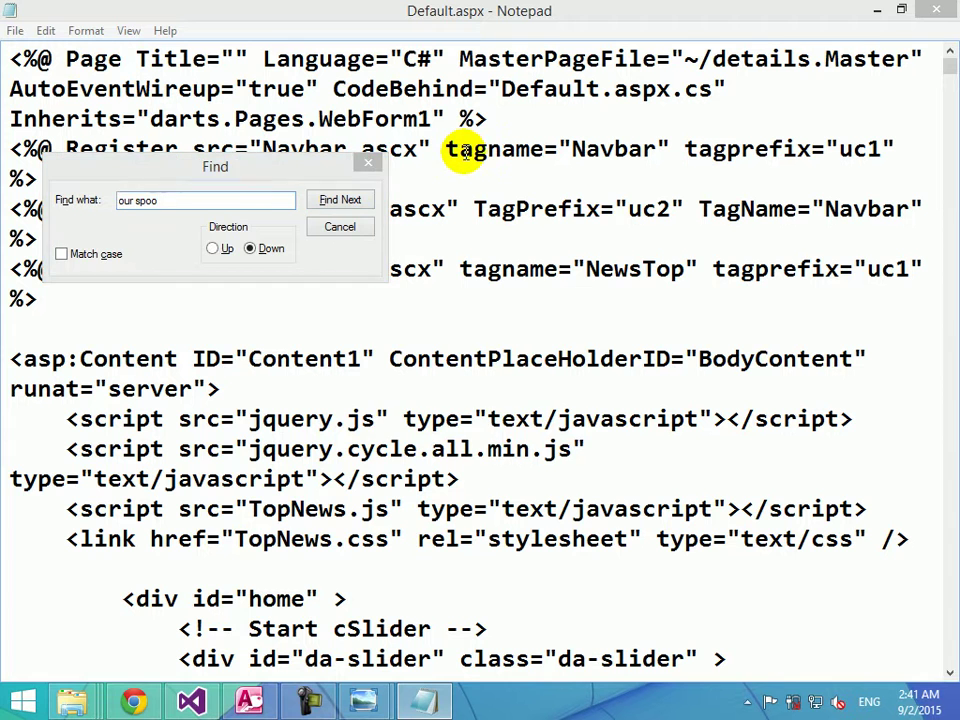
pyautogui.press('Return')
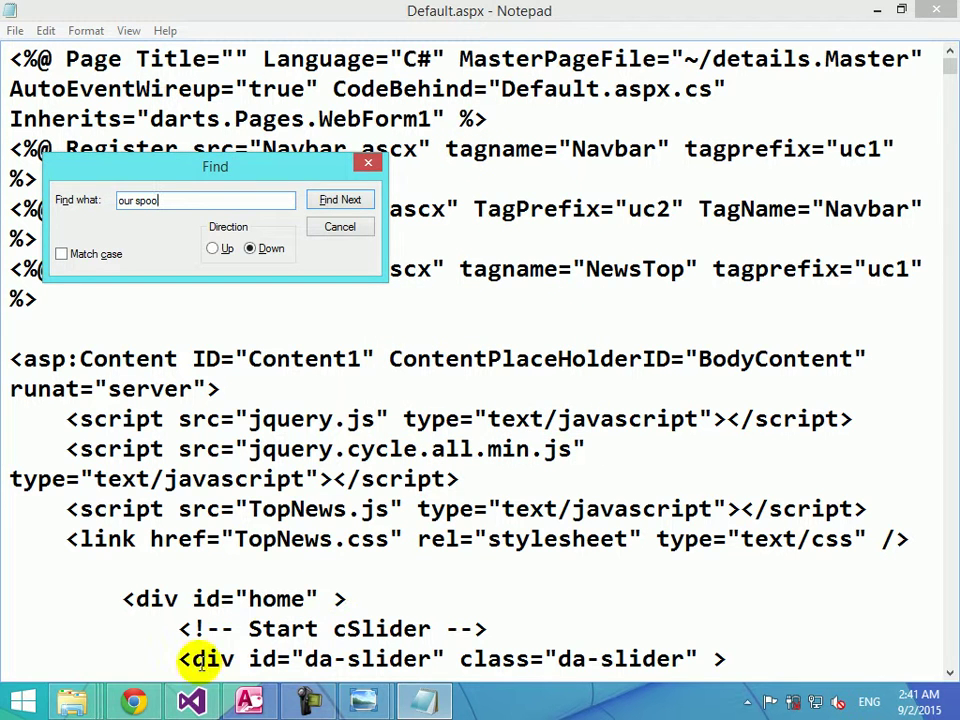
pyautogui.click(133, 702)
pyautogui.rightClick(124, 270)
pyautogui.click(139, 276)
pyautogui.hotkey('alt', 'Tab')
pyautogui.click(221, 197)
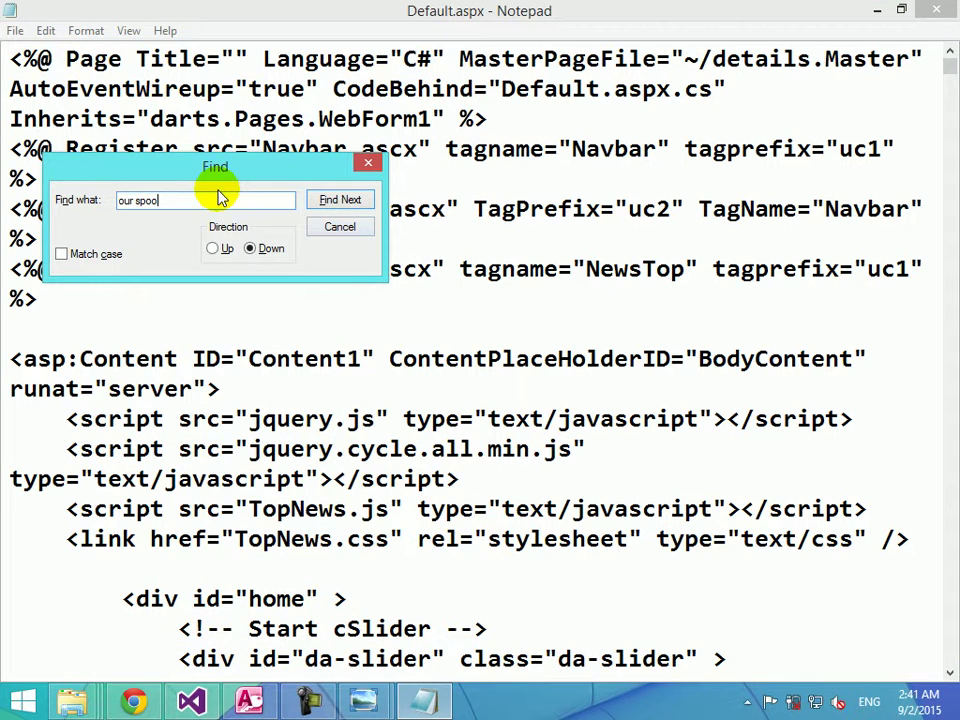
pyautogui.press('Return')
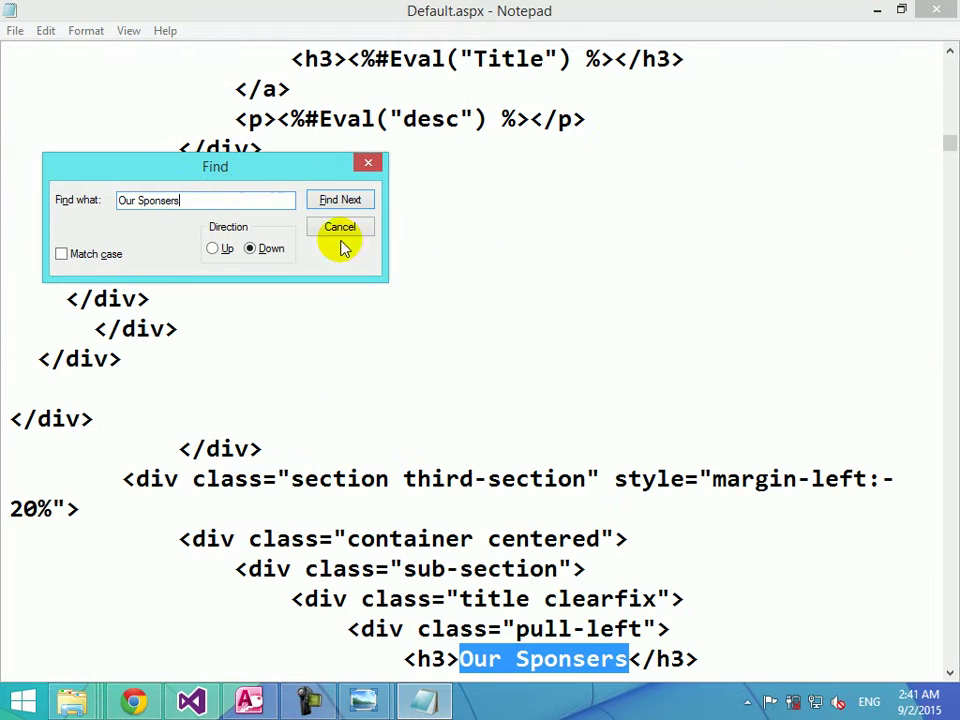
pyautogui.click(370, 163)
# Step: Overtype the 'Our Sponsers' heading text with three people's names and close Notepad
pyautogui.scroll(-1, 570, 330)
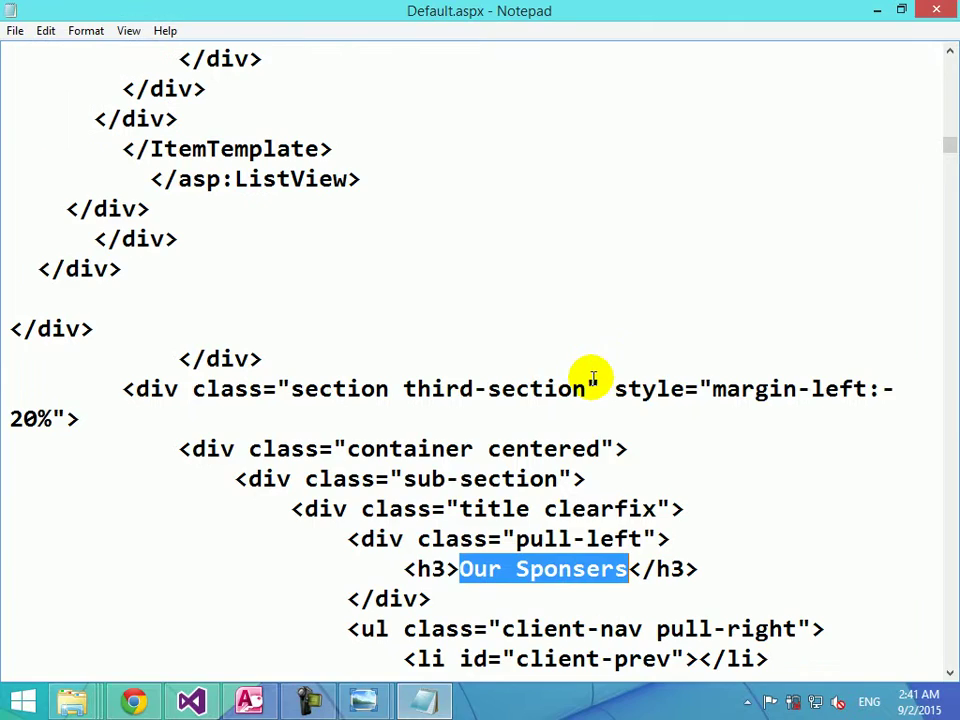
pyautogui.write('Mohamed')
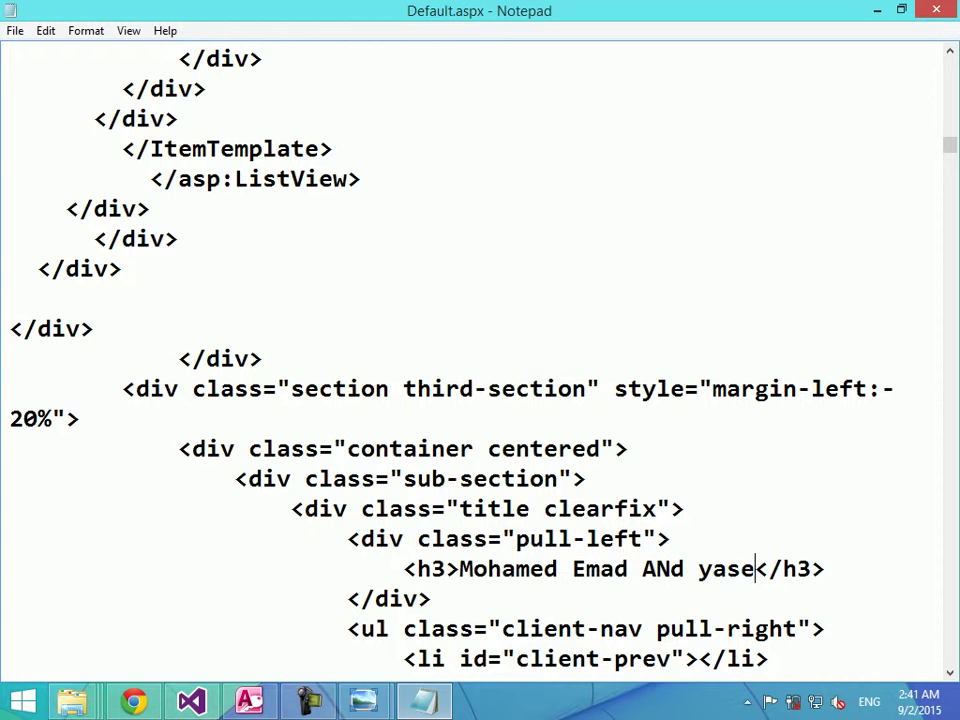
pyautogui.write('At')
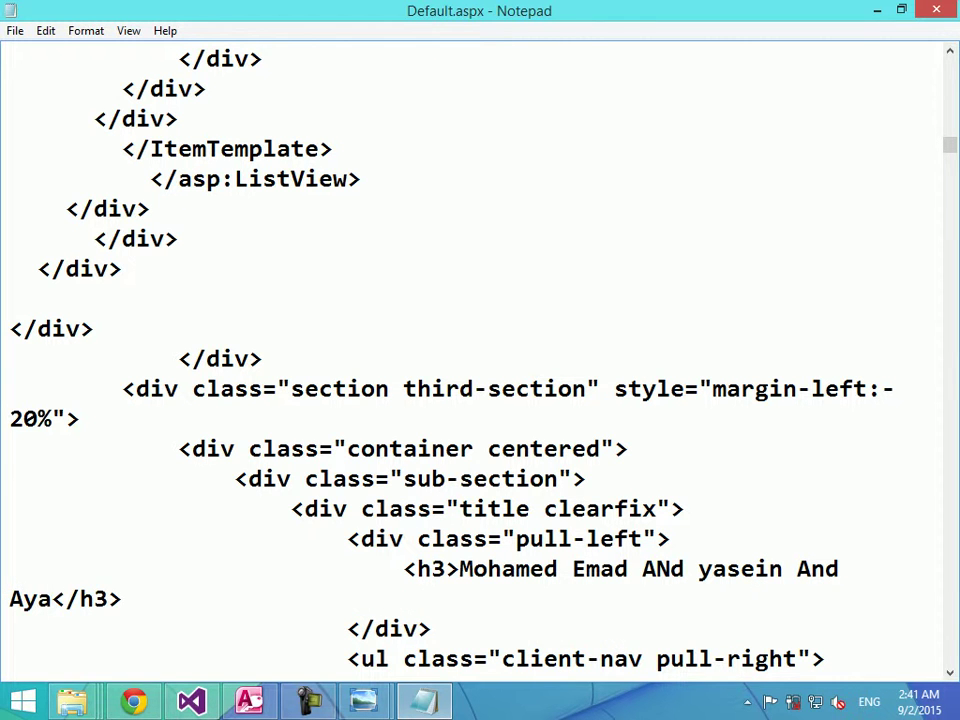
pyautogui.click(940, 12)
# Step: Copy the edited desktop Default.aspx and bring the http folder window forward
pyautogui.rightClick(760, 150)
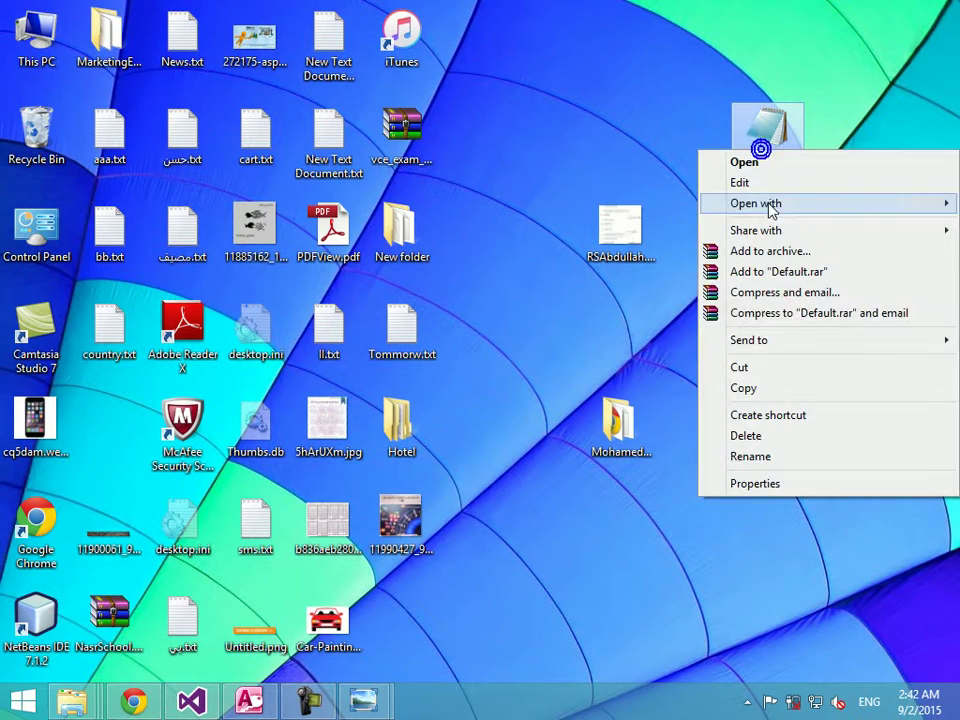
pyautogui.click(770, 390)
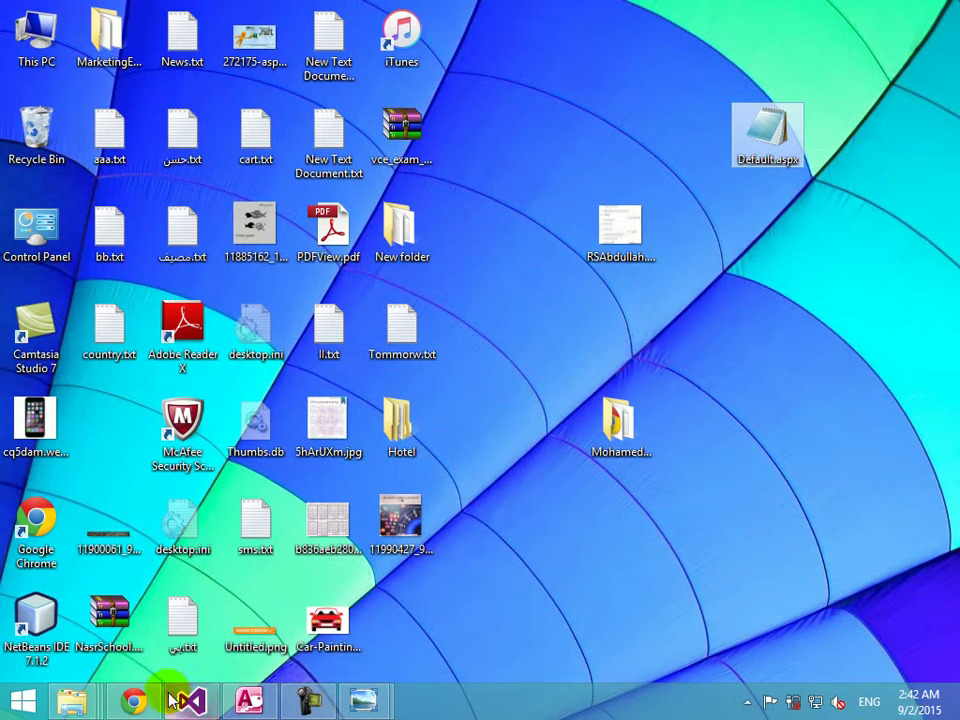
pyautogui.click(175, 700)
pyautogui.moveTo(72, 700)
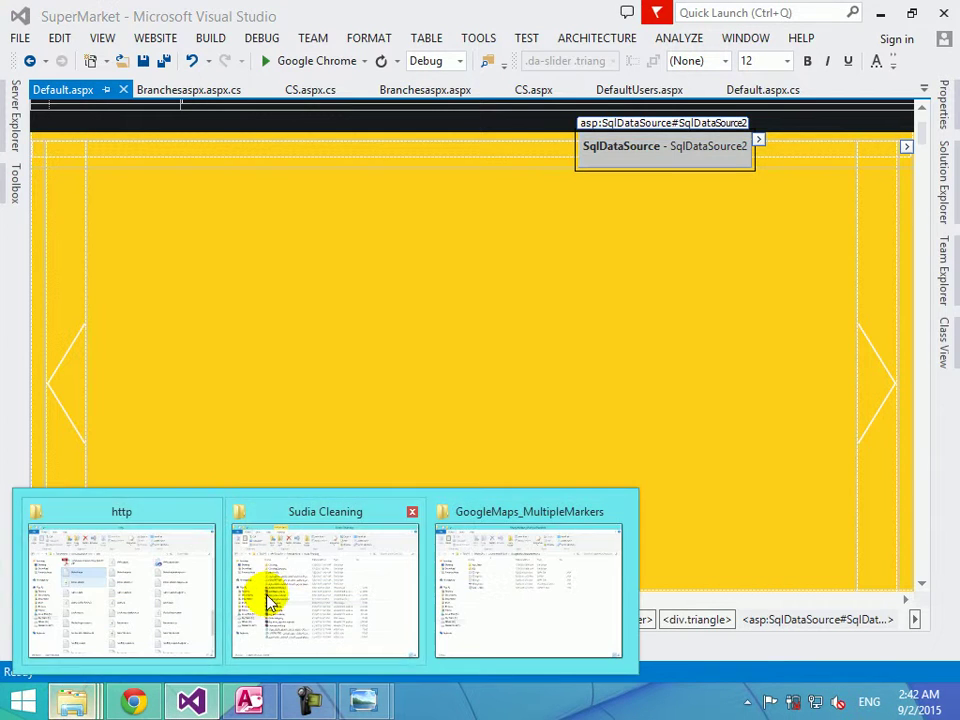
pyautogui.click(120, 585)
# Step: Paste Default.aspx over the server copy in http; dismiss the access-denied error and refresh
pyautogui.rightClick(935, 380)
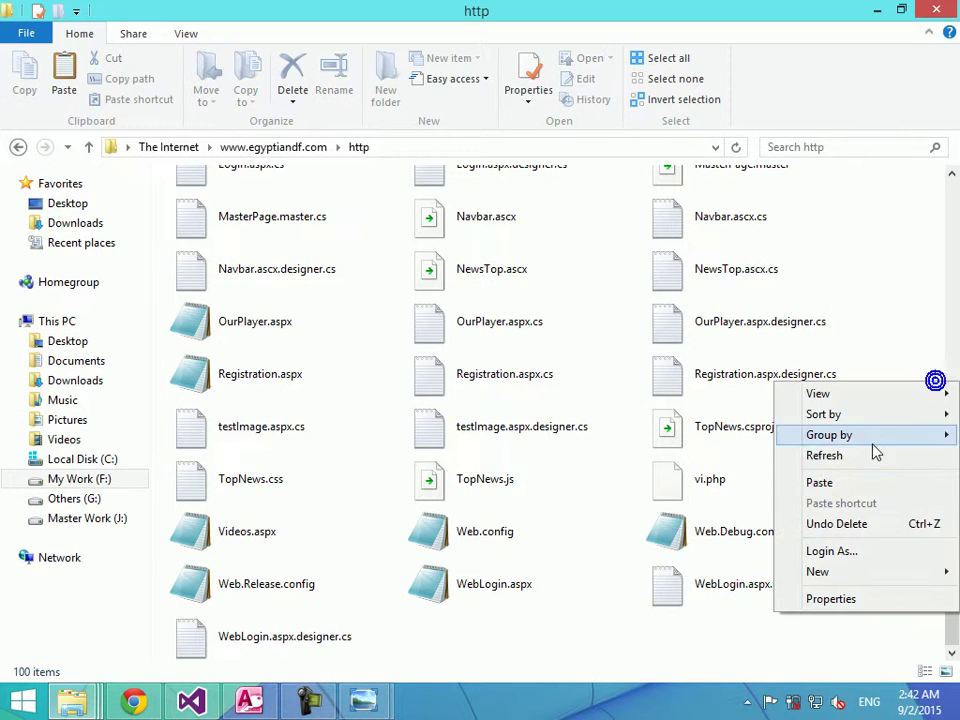
pyautogui.click(836, 484)
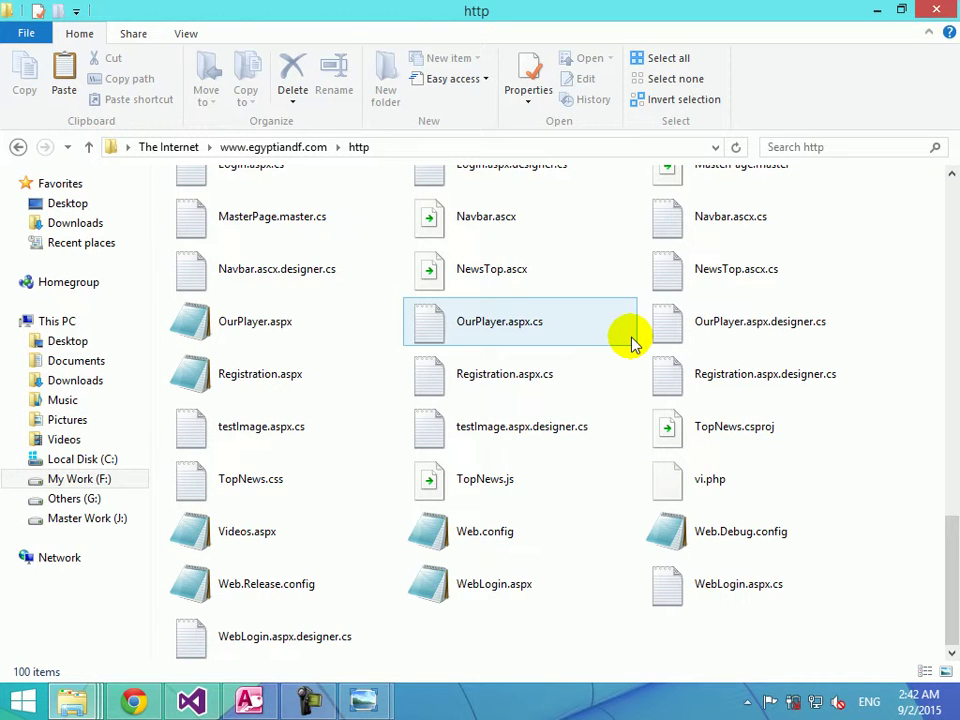
pyautogui.click(467, 440)
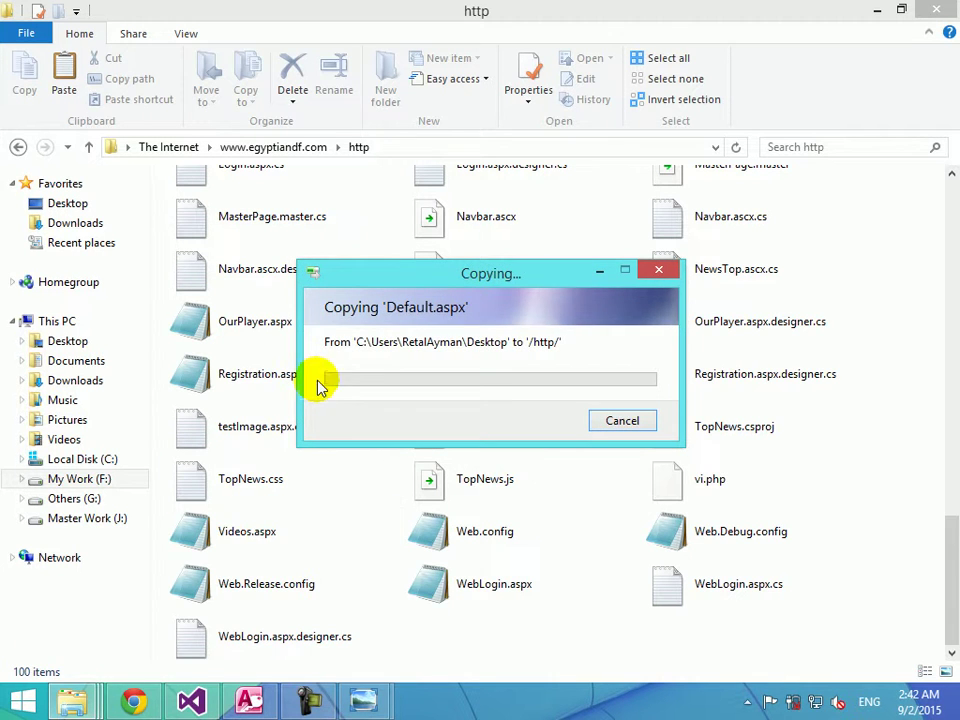
pyautogui.moveTo(138, 705)
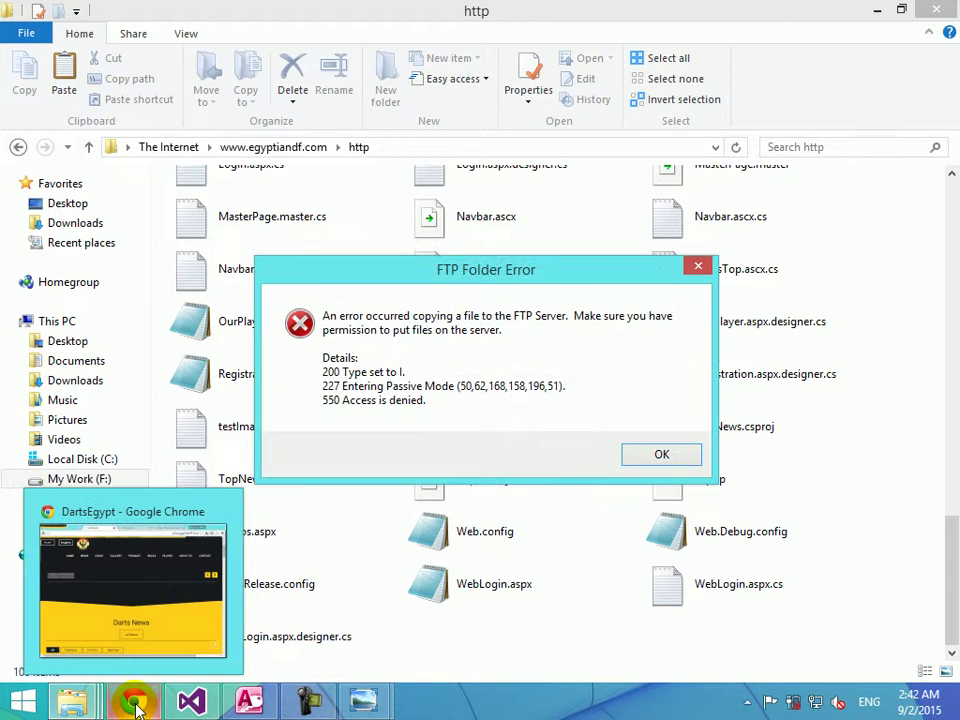
pyautogui.click(660, 454)
pyautogui.rightClick(890, 380)
pyautogui.click(825, 450)
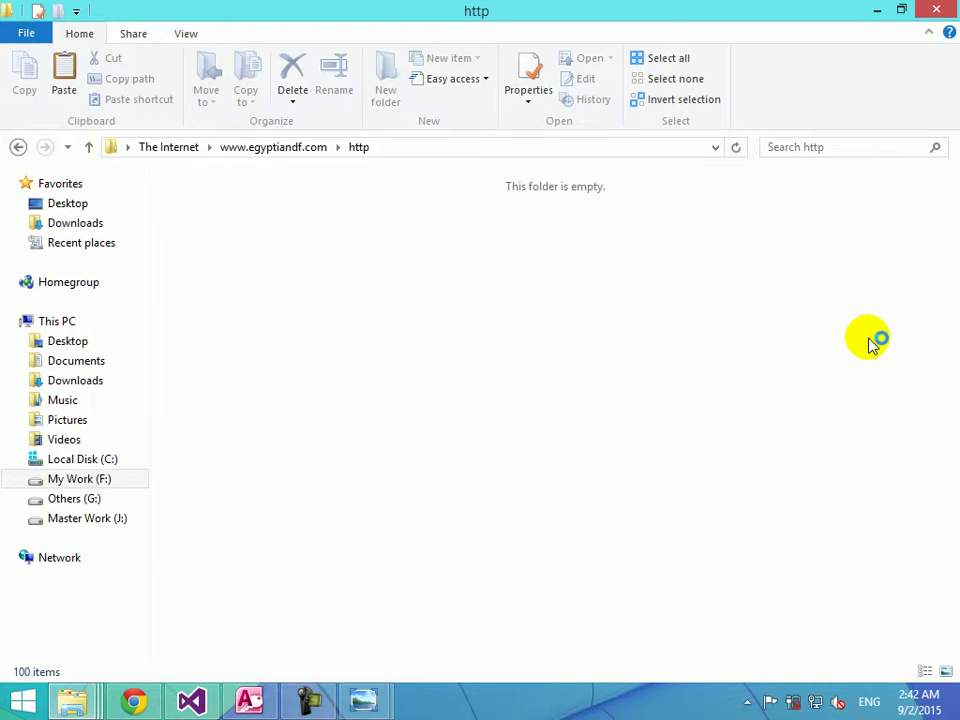
# Step: Retry the paste with Yes to All, hit 550 Access denied again, refresh, and check the browser
pyautogui.rightClick(904, 340)
pyautogui.click(835, 438)
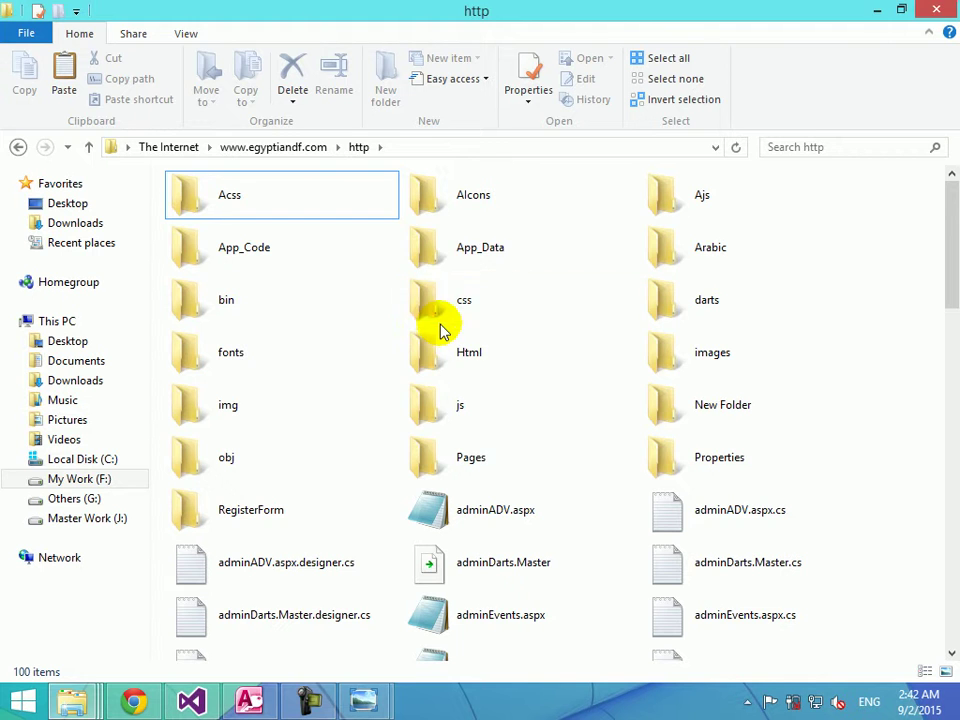
pyautogui.click(470, 439)
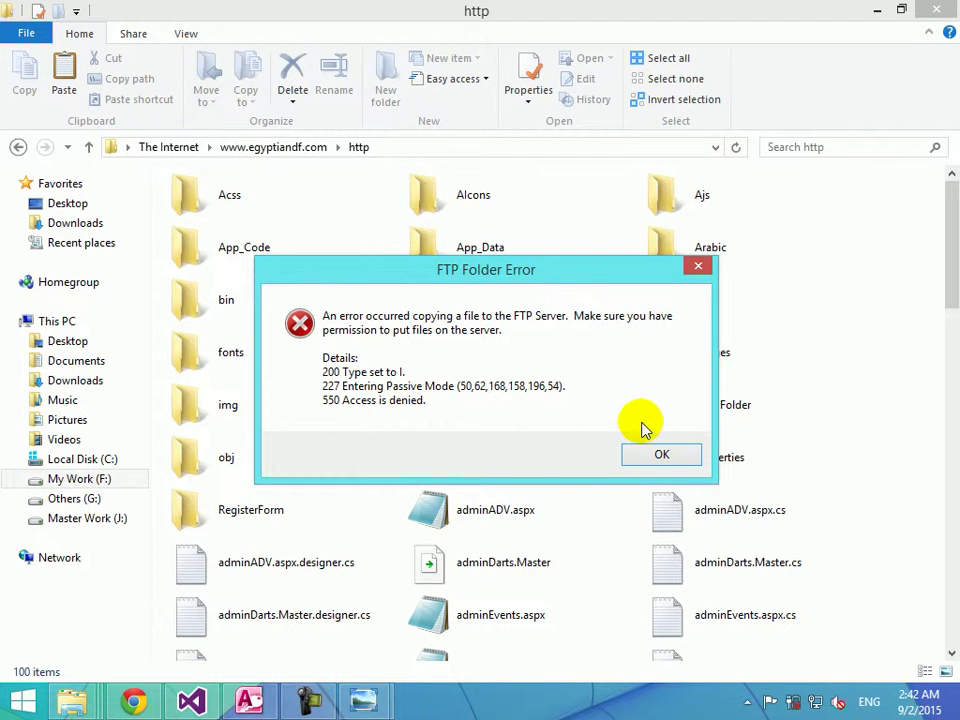
pyautogui.click(660, 458)
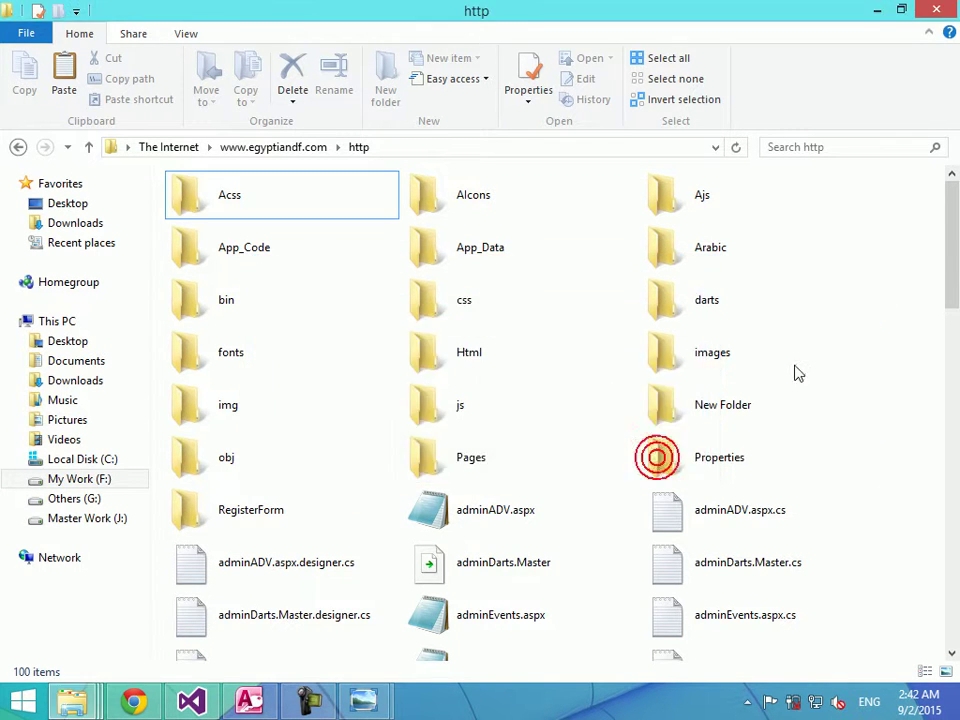
pyautogui.rightClick(921, 229)
pyautogui.click(849, 296)
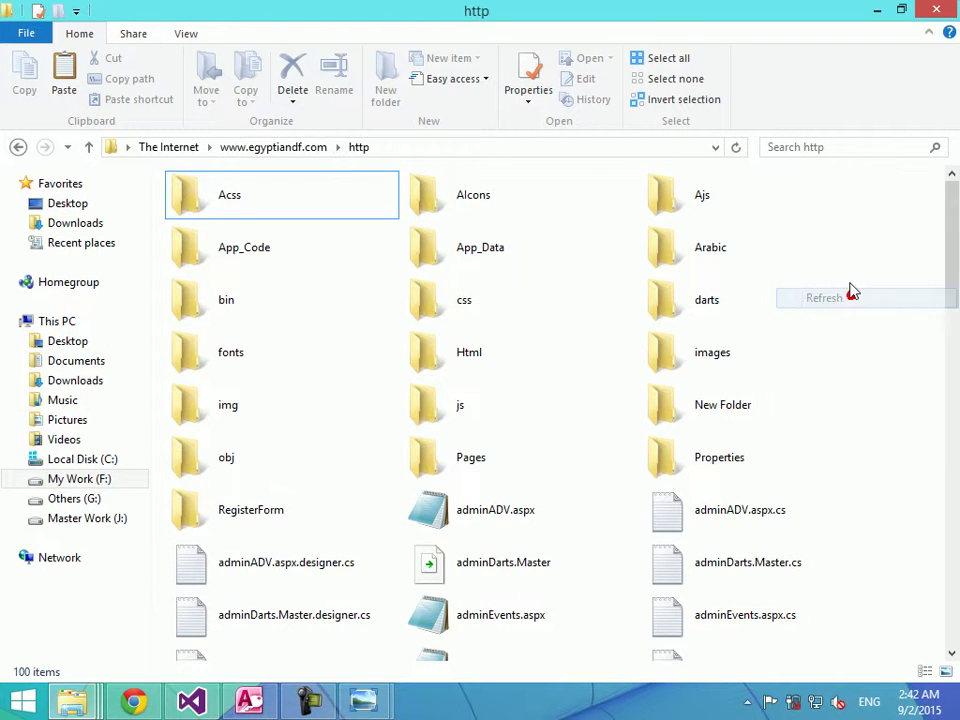
pyautogui.click(133, 700)
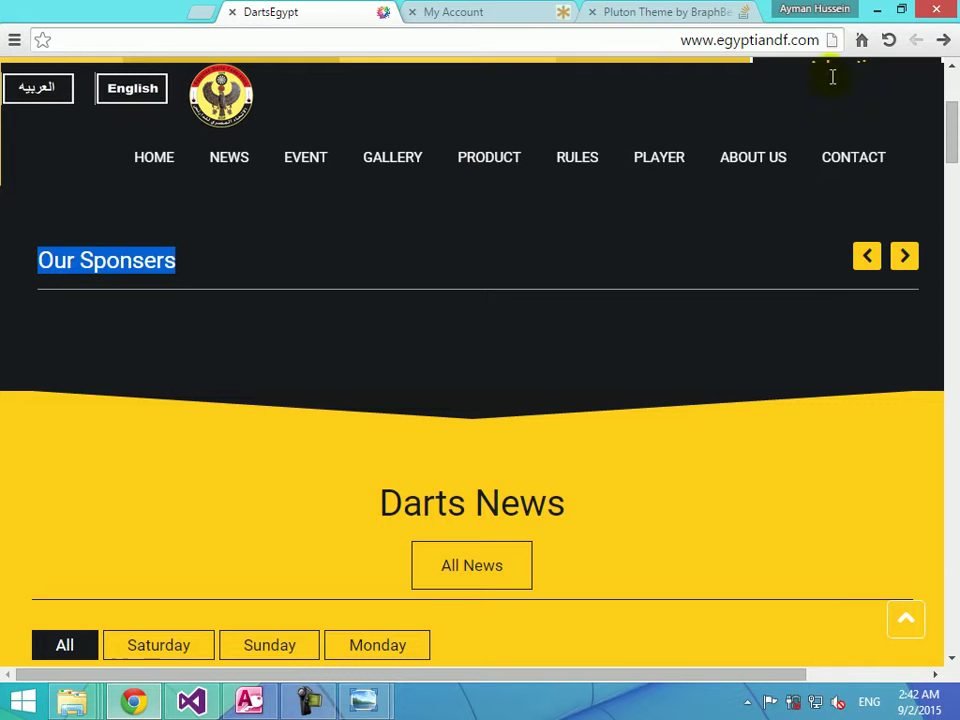
pyautogui.click(455, 12)
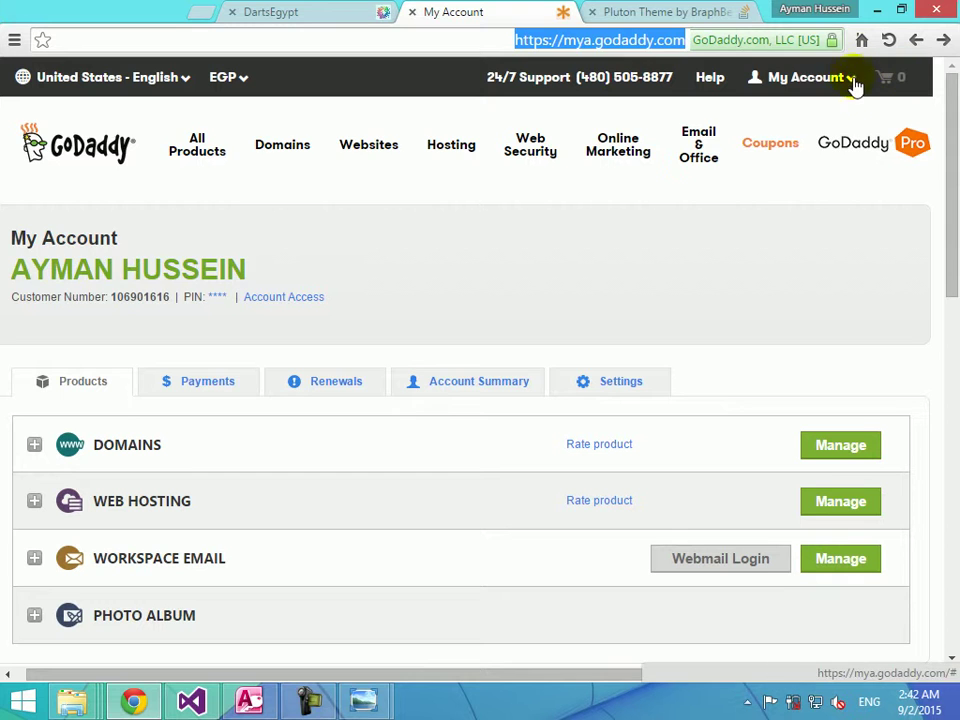
# Step: Log out of the GoDaddy account
pyautogui.click(850, 78)
pyautogui.click(593, 316)
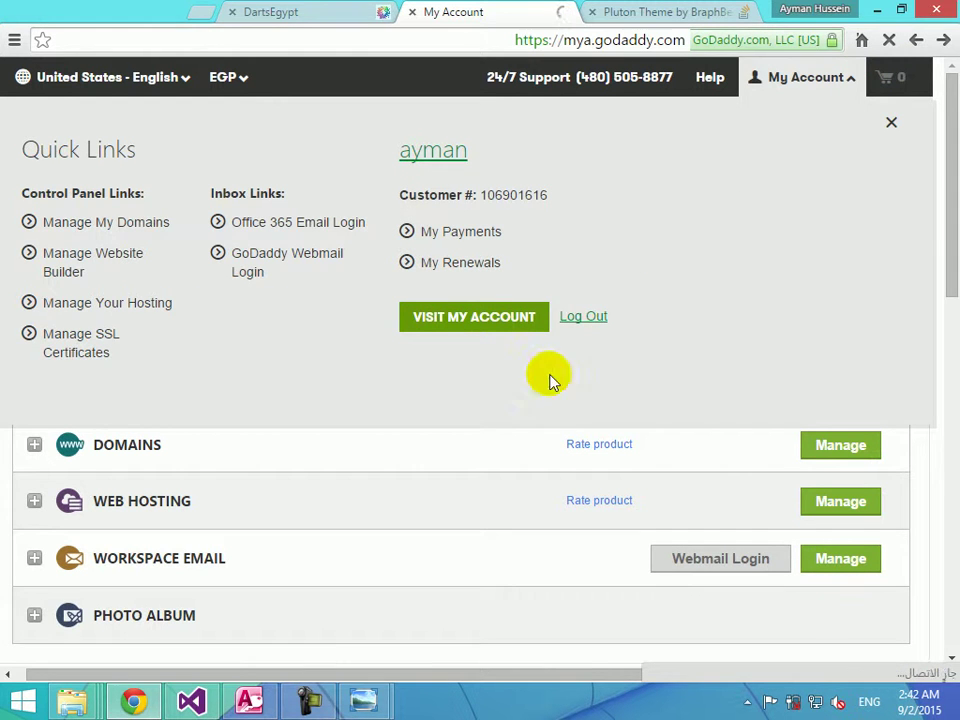
pyautogui.click(310, 700)
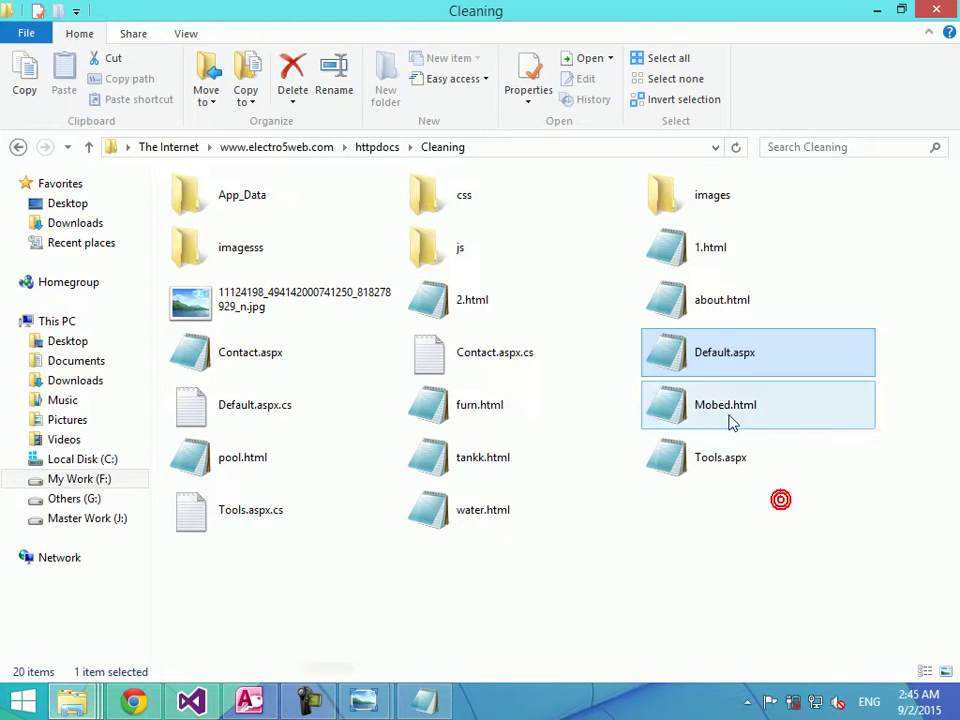
# Step: Copy Default.aspx from the Cleaning FTP folder and paste it onto the desktop, replacing the existing copy
pyautogui.rightClick(722, 373)
pyautogui.click(760, 431)
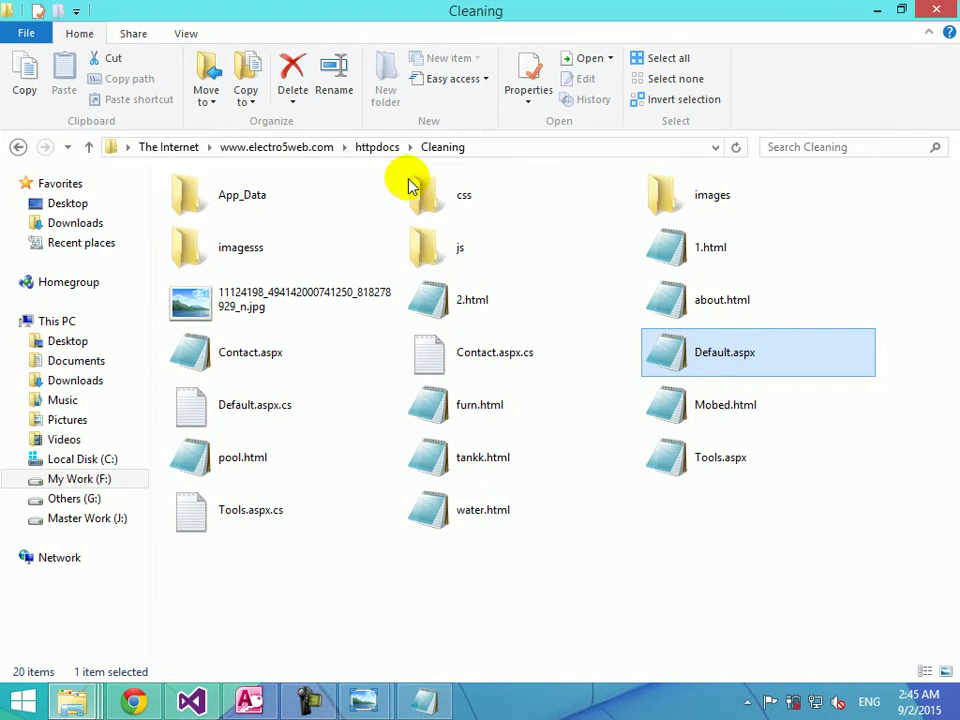
pyautogui.press('super+d')
pyautogui.hotkey('ctrl', 'v')
pyautogui.click(770, 310)
pyautogui.rightClick(770, 310)
pyautogui.click(810, 387)
pyautogui.click(485, 286)
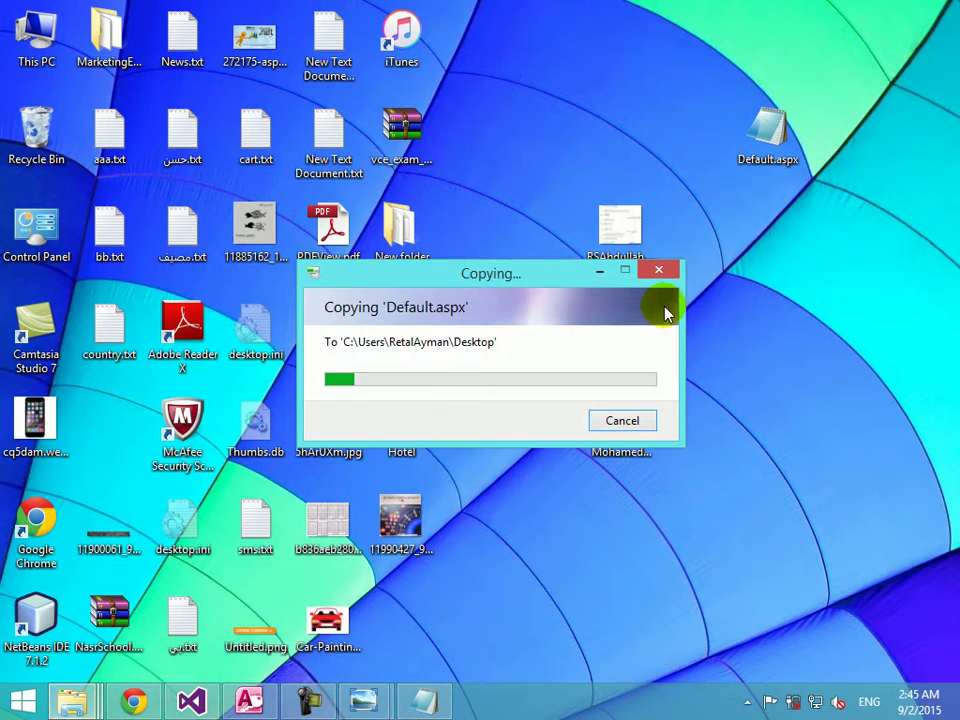
# Step: Open the downloaded Default.aspx in a maximized Notepad and check the live site in Chrome
pyautogui.doubleClick(840, 345)
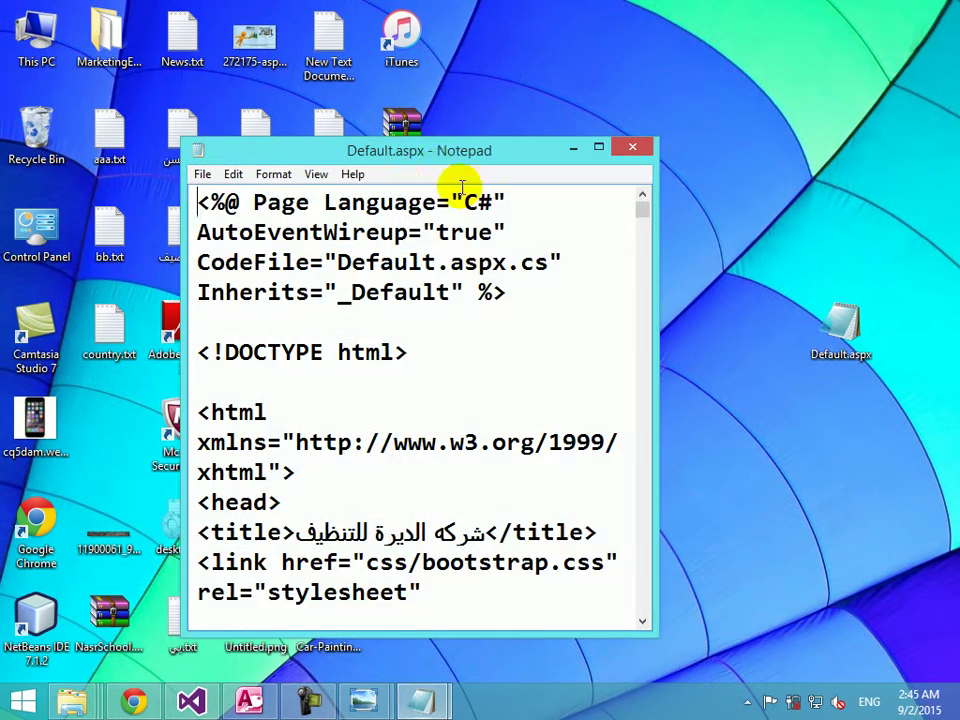
pyautogui.doubleClick(439, 153)
pyautogui.click(158, 703)
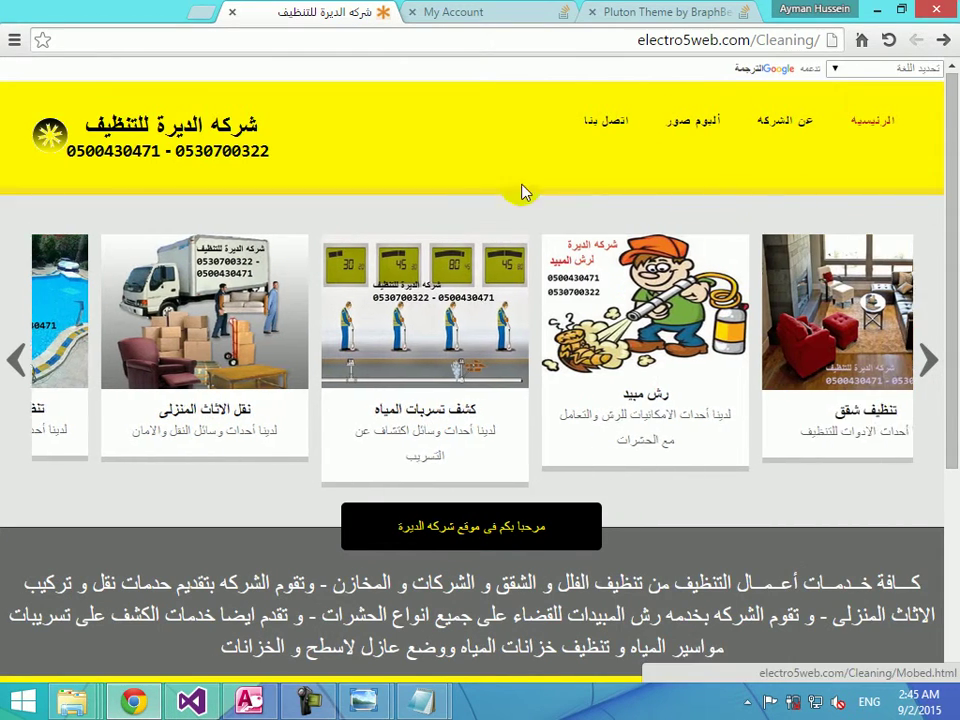
pyautogui.scroll(-3, 523, 193)
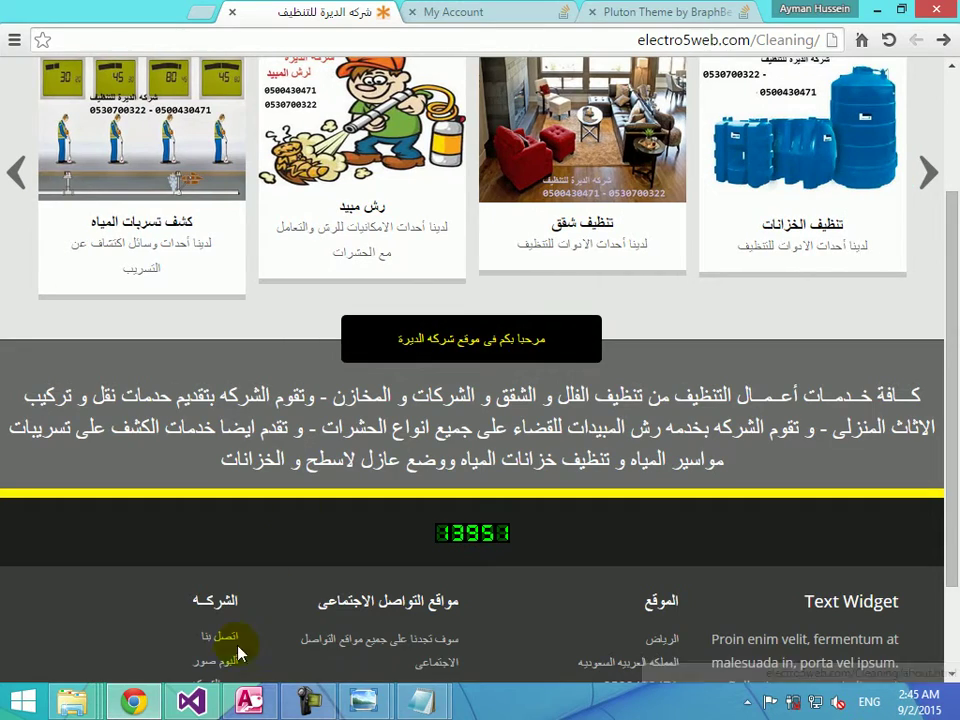
pyautogui.moveTo(415, 703)
# Step: Close the Default.aspx and Pass.txt Notepad windows, then reopen Default.aspx from the desktop
pyautogui.click(505, 580)
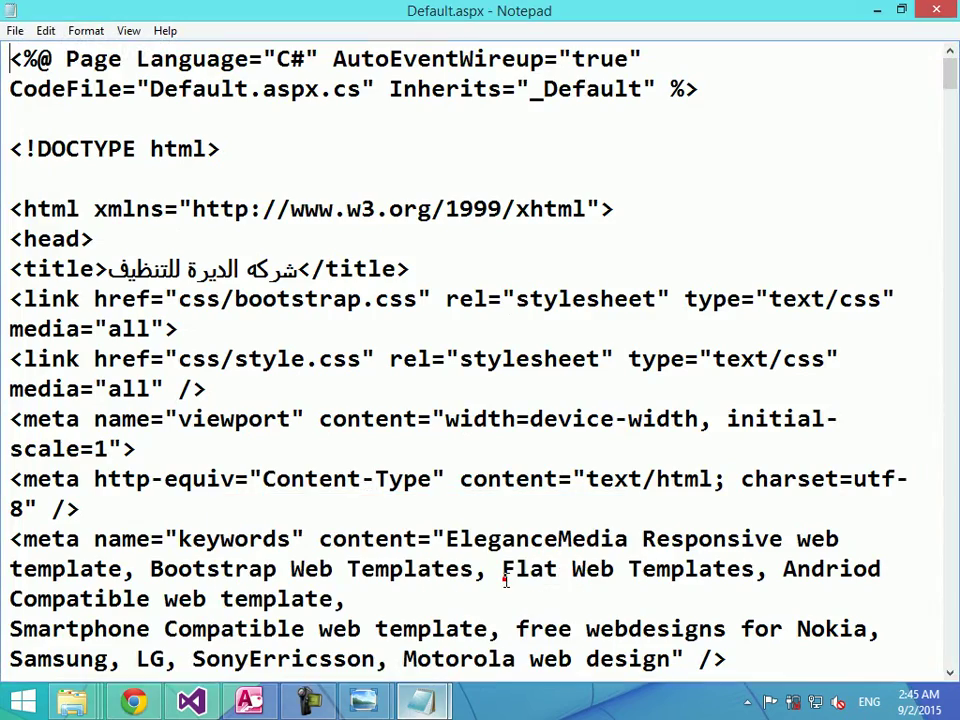
pyautogui.click(937, 9)
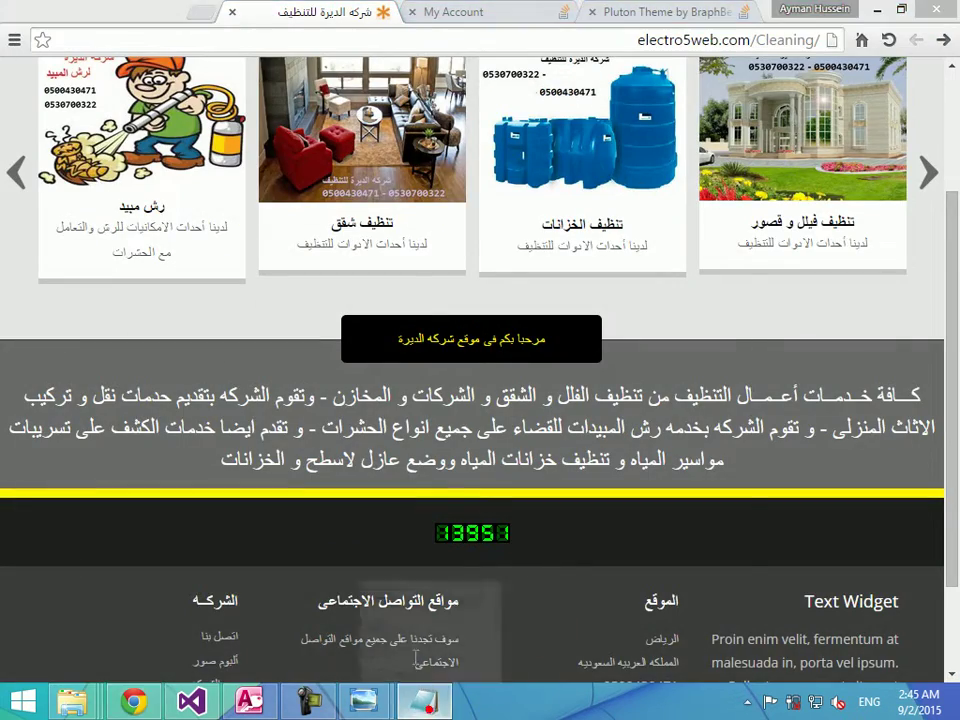
pyautogui.click(430, 640)
pyautogui.click(943, 17)
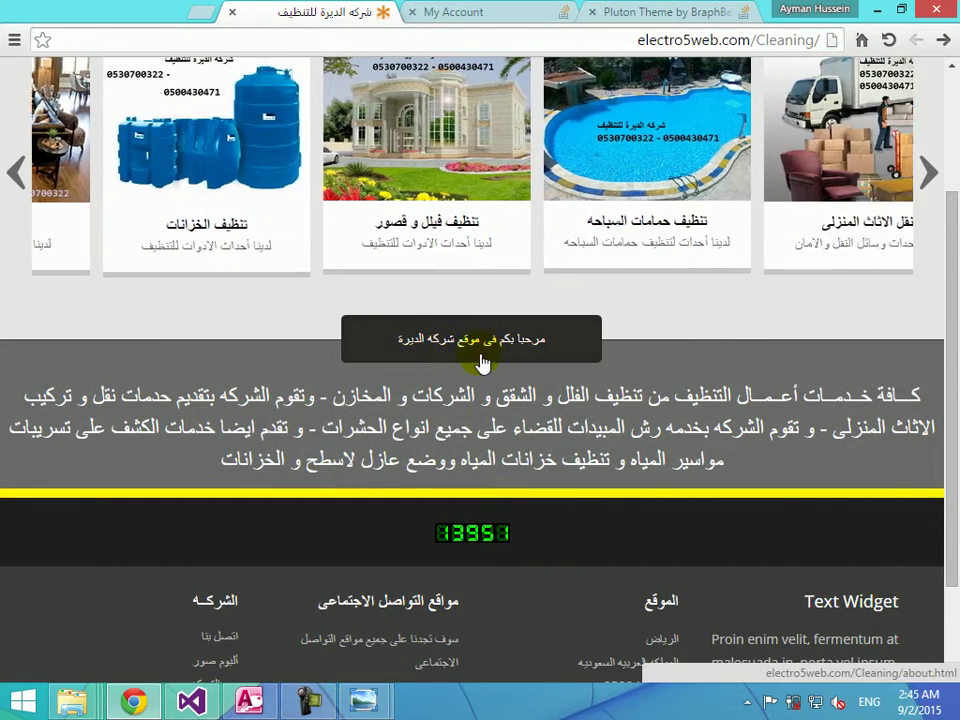
pyautogui.press('super+d')
pyautogui.doubleClick(838, 358)
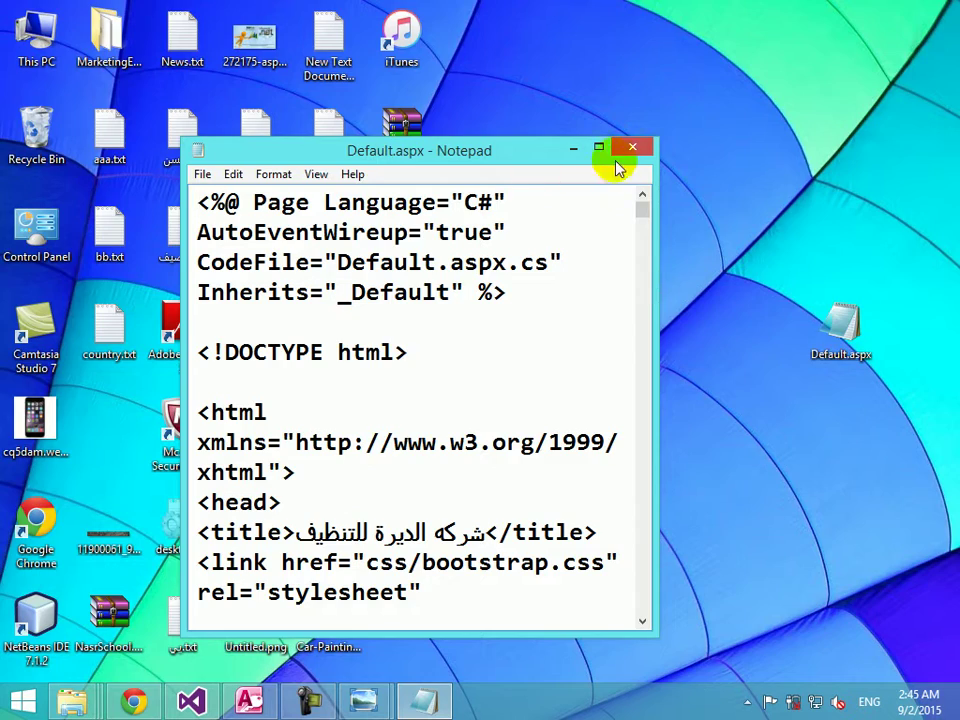
# Step: Find مرحبا and replace the h2 about.html link's welcome text with three people's names in Arabic
pyautogui.click(600, 149)
pyautogui.scroll(-4, 545, 298)
pyautogui.hotkey('ctrl', 'f')
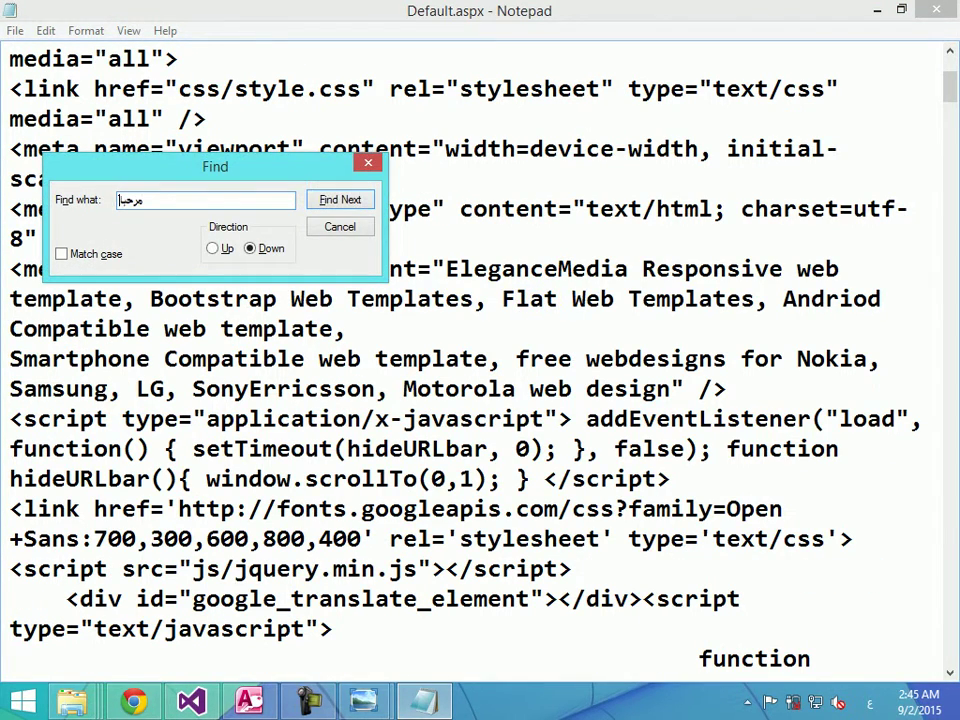
pyautogui.press('Return')
pyautogui.click(365, 166)
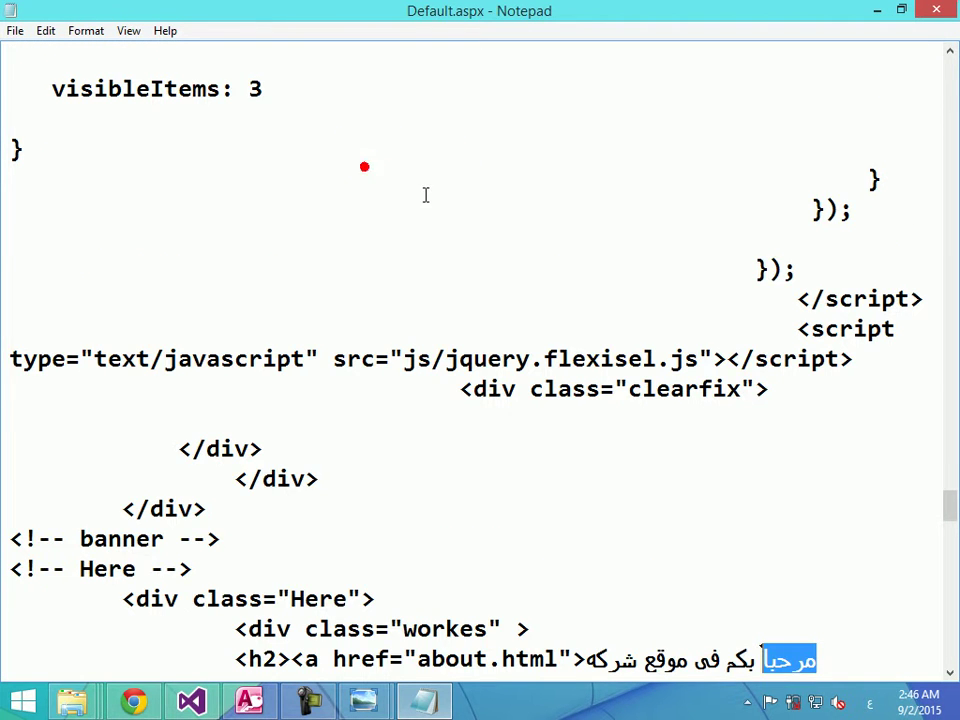
pyautogui.scroll(-2, 425, 195)
pyautogui.moveTo(583, 478)
pyautogui.mouseDown()
pyautogui.moveTo(600, 517)
pyautogui.moveTo(810, 490)
pyautogui.mouseUp()
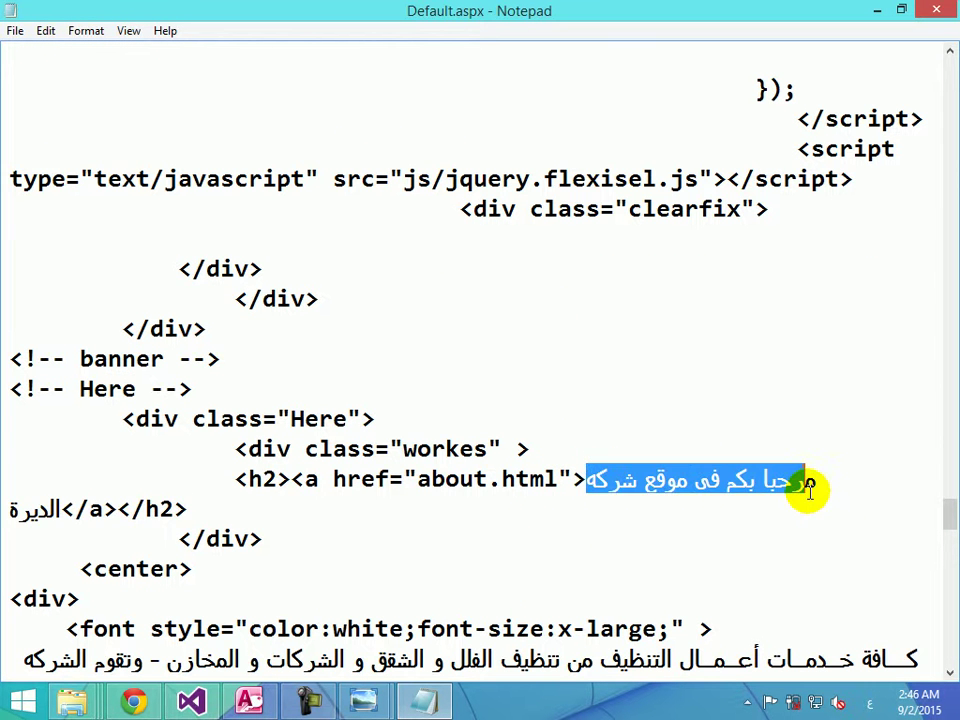
pyautogui.press('Delete')
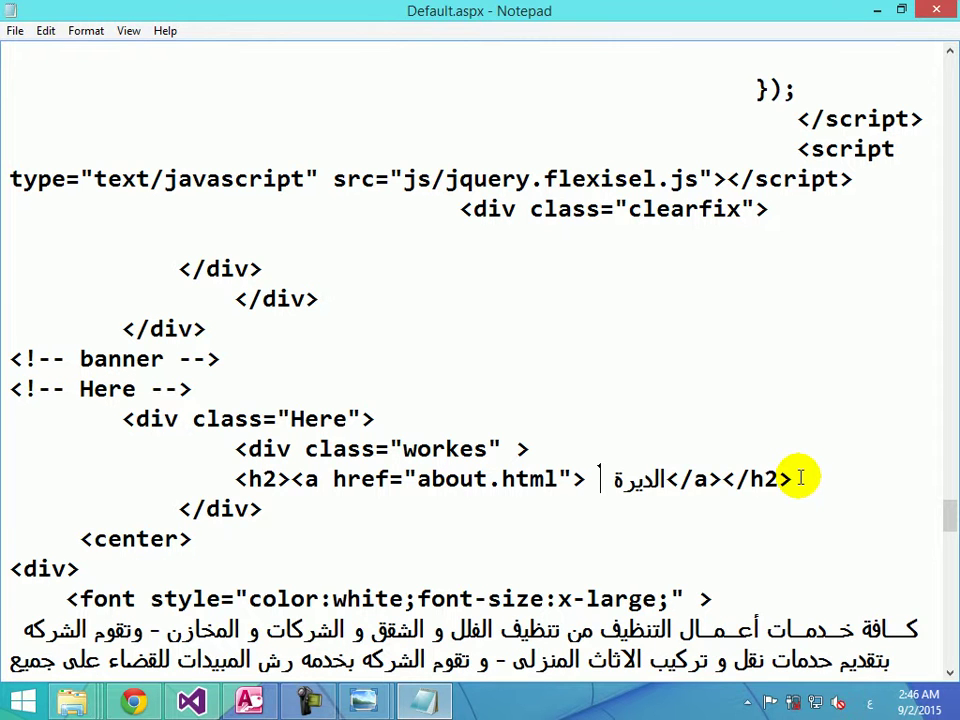
pyautogui.write('ايه')
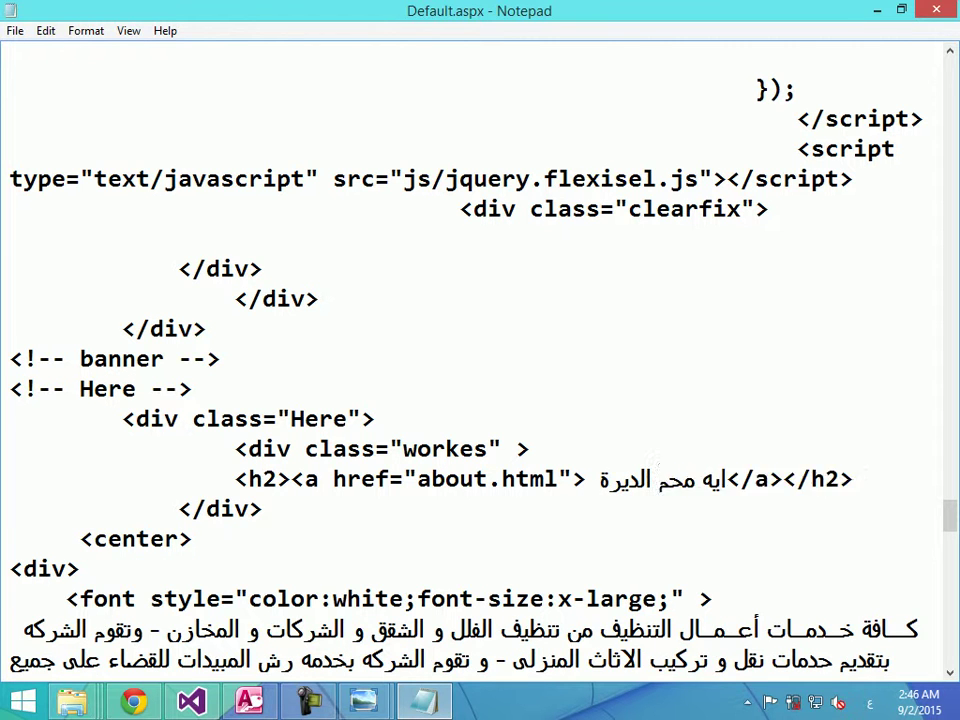
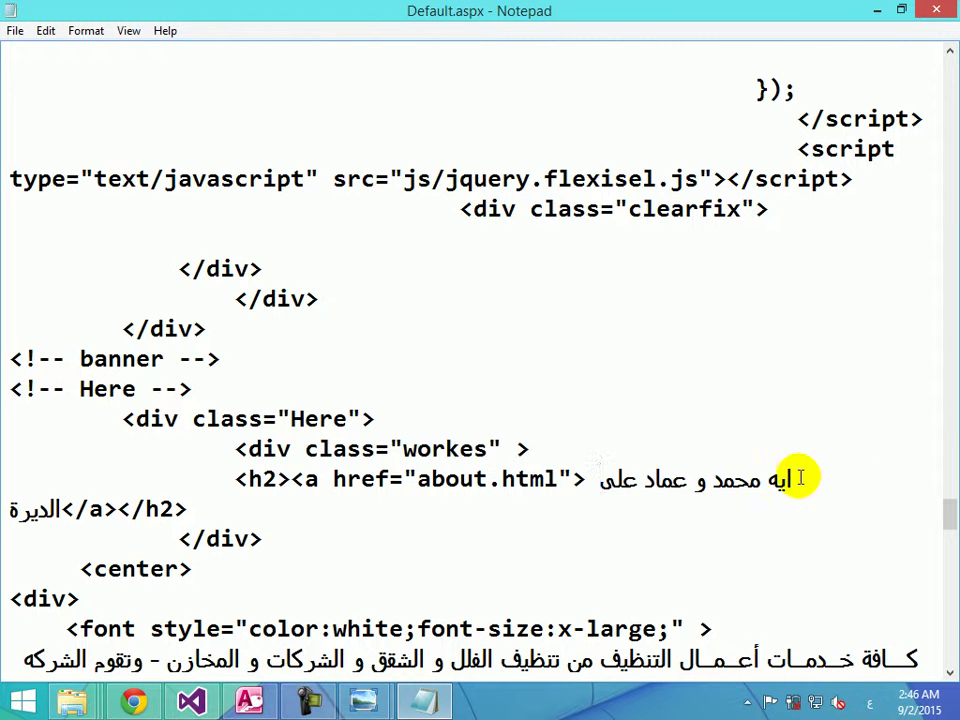
pyautogui.click(874, 9)
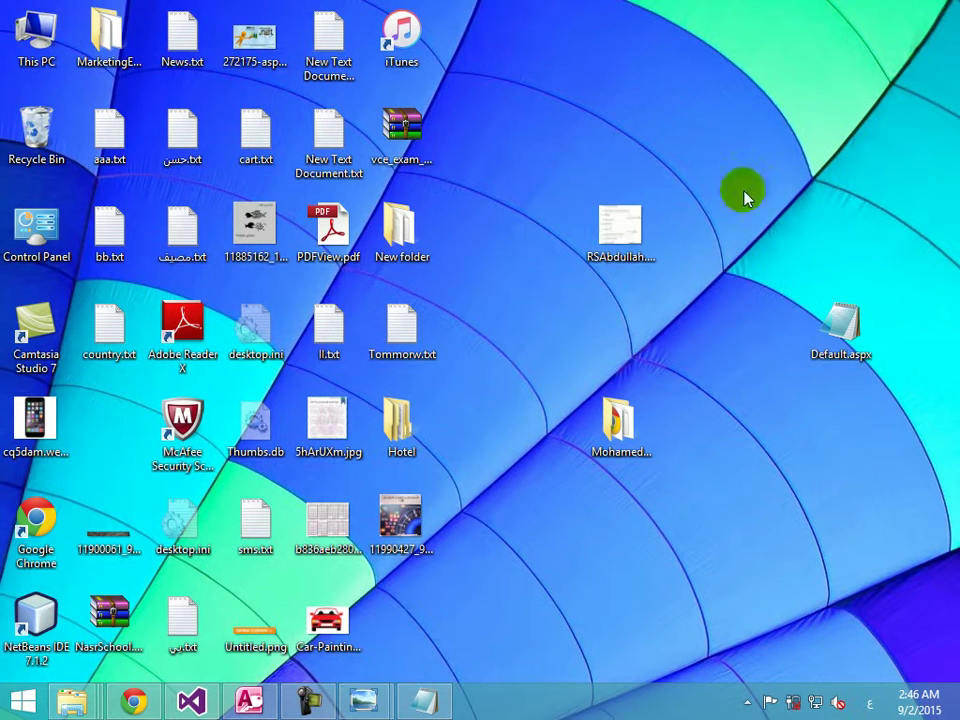
# Step: Copy the edited desktop Default.aspx over the Cleaning folder's copy; dismiss the 550 Access denied error
pyautogui.rightClick(844, 368)
pyautogui.click(740, 250)
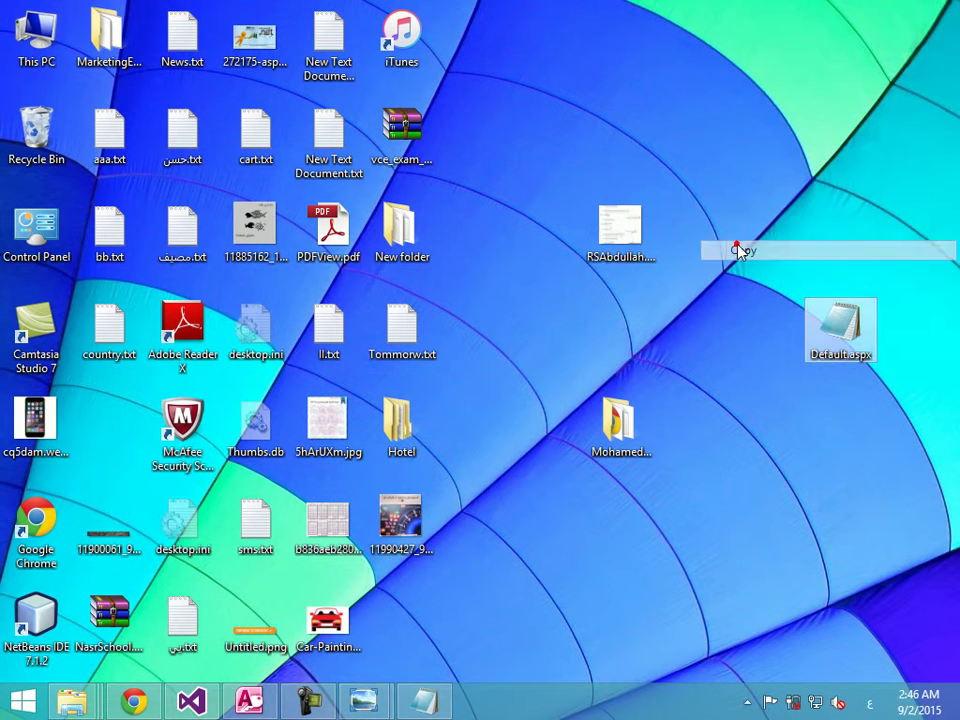
pyautogui.rightClick(855, 330)
pyautogui.click(725, 569)
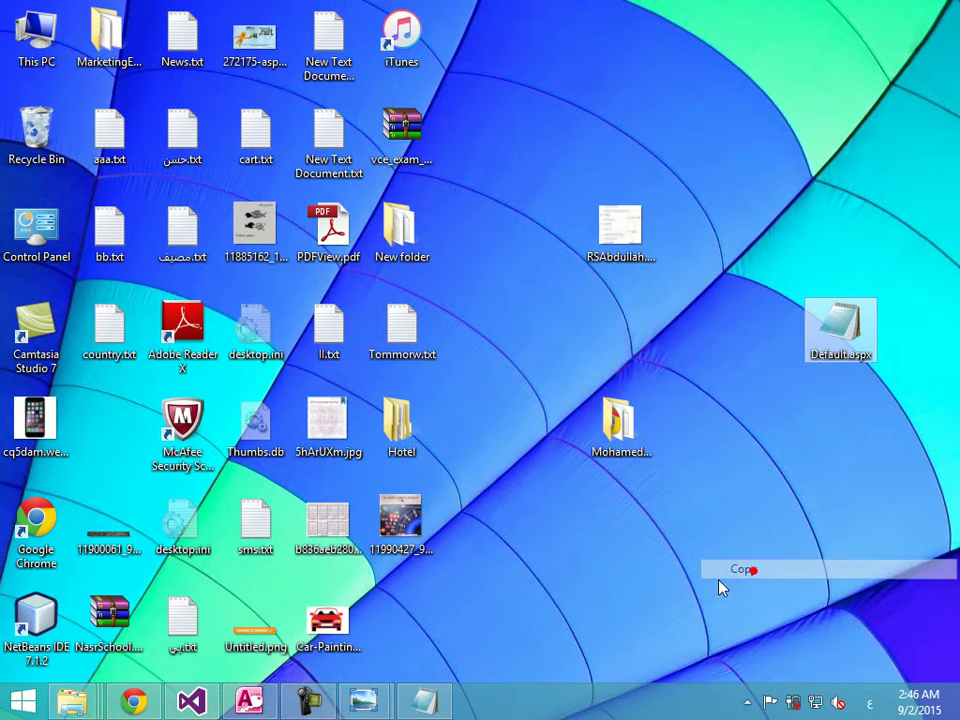
pyautogui.click(66, 700)
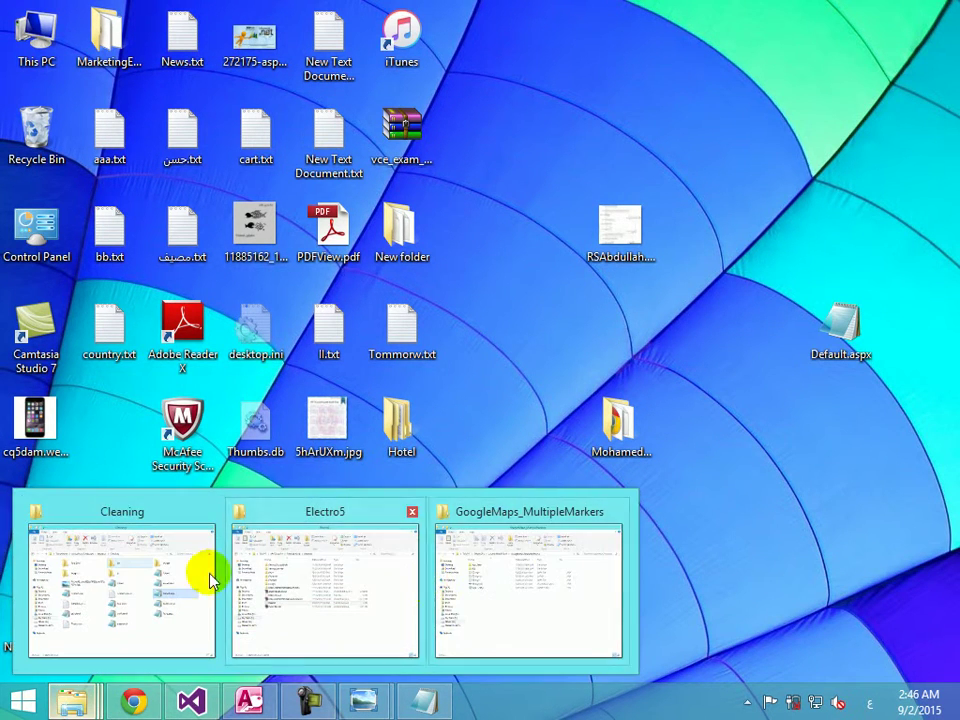
pyautogui.click(210, 580)
pyautogui.rightClick(827, 580)
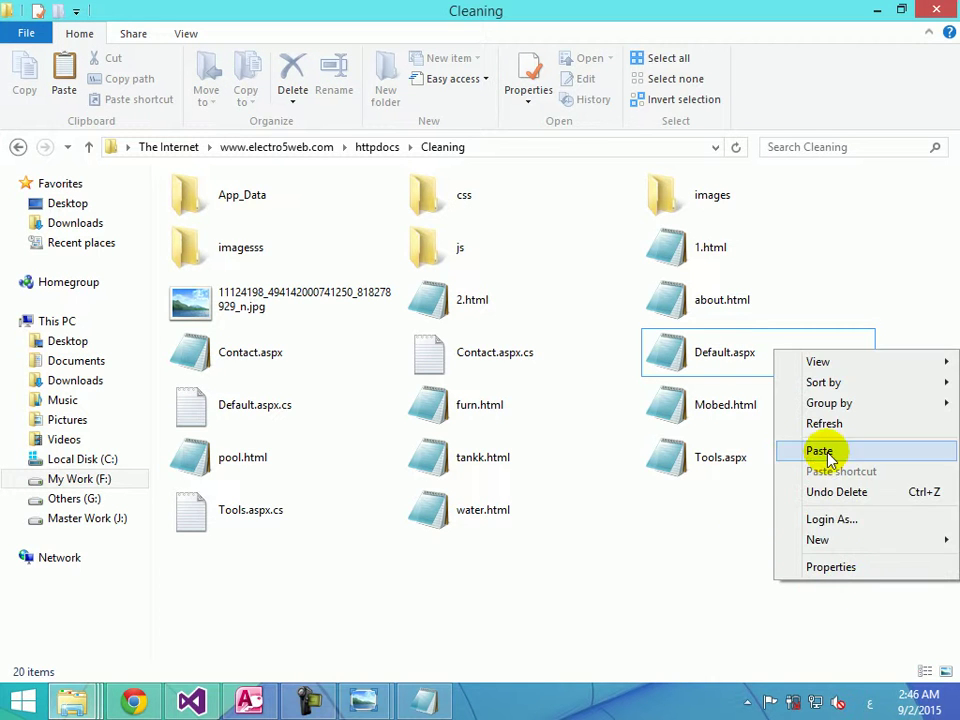
pyautogui.click(820, 451)
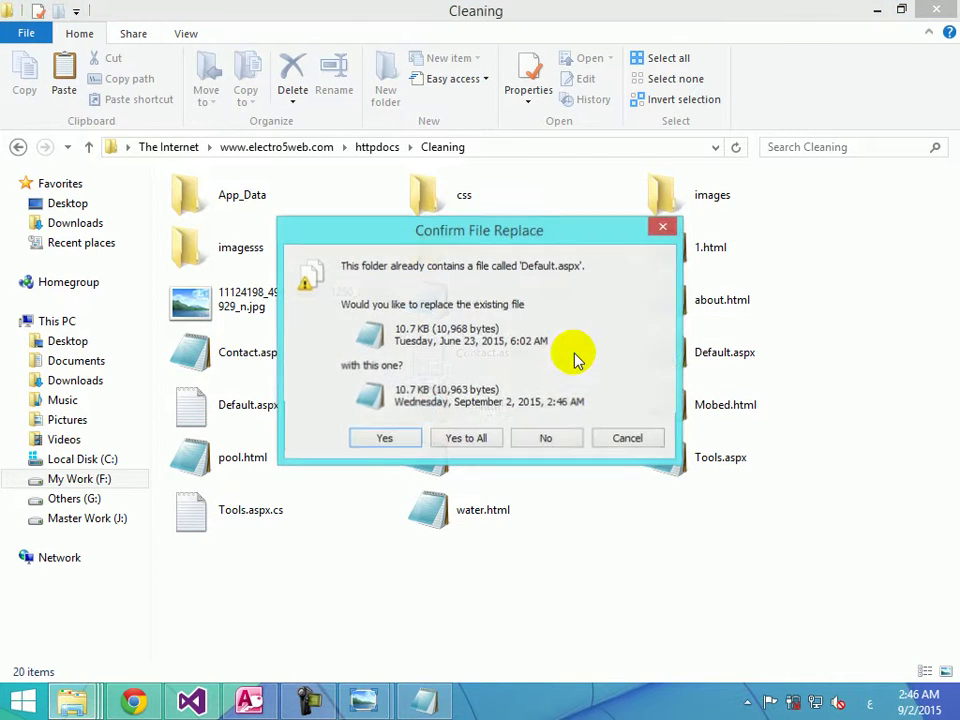
pyautogui.click(463, 436)
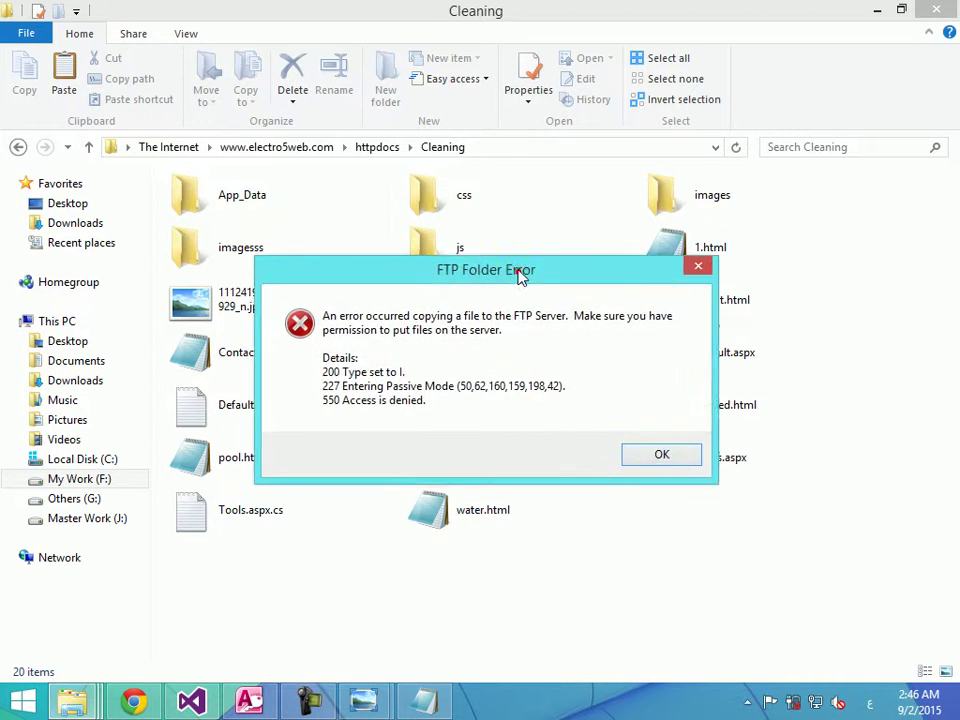
pyautogui.click(655, 432)
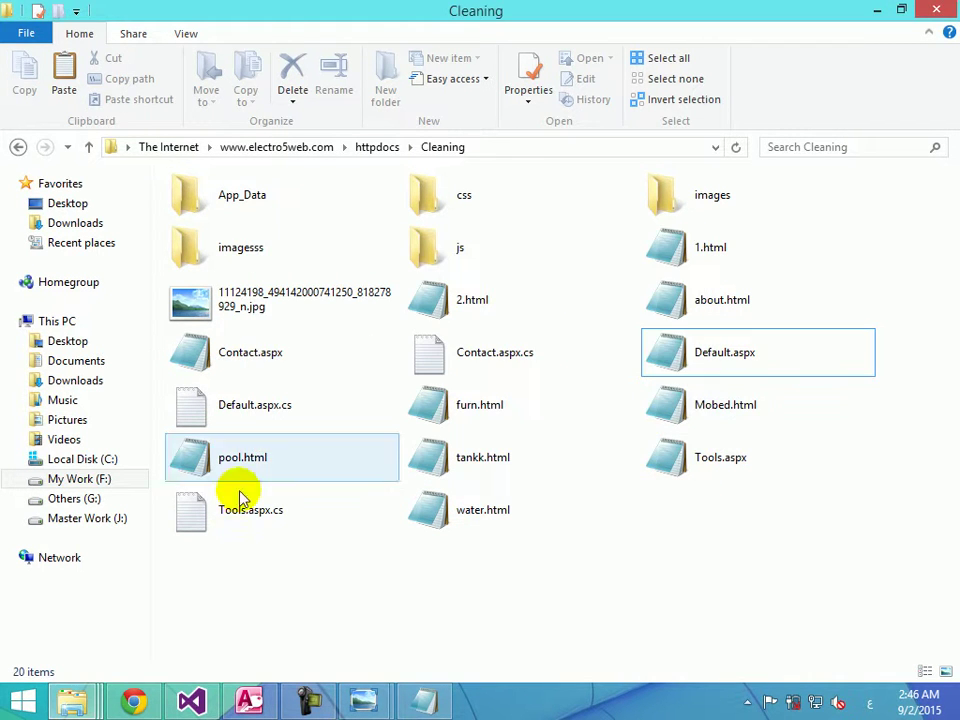
# Step: On the GoDaddy My Account page, expand Web Hosting and open Manage for electro5web.com
pyautogui.click(133, 701)
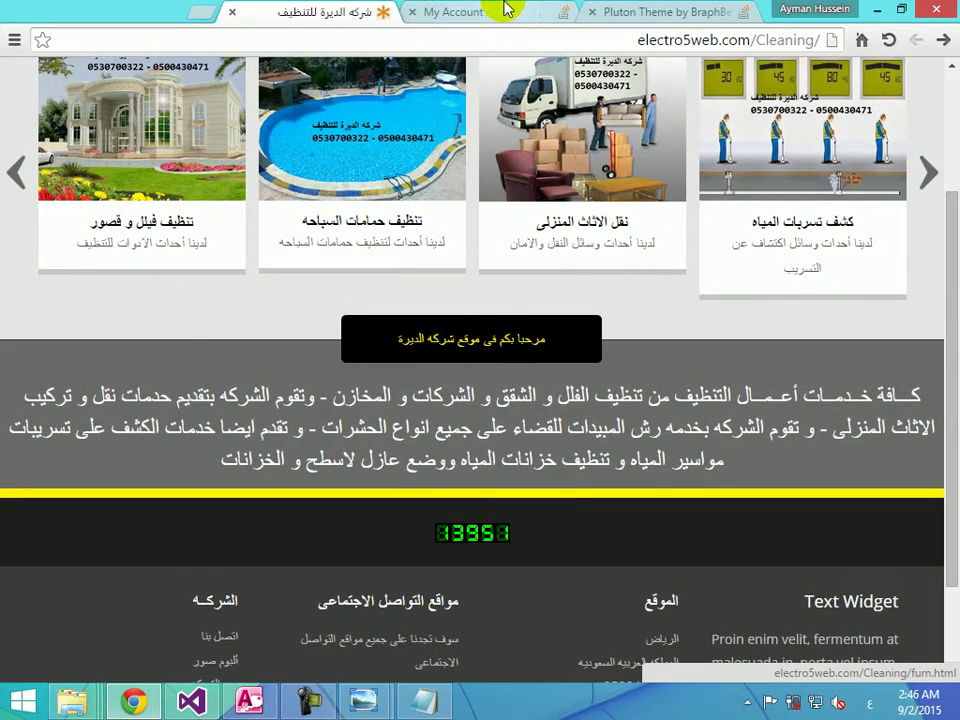
pyautogui.click(505, 11)
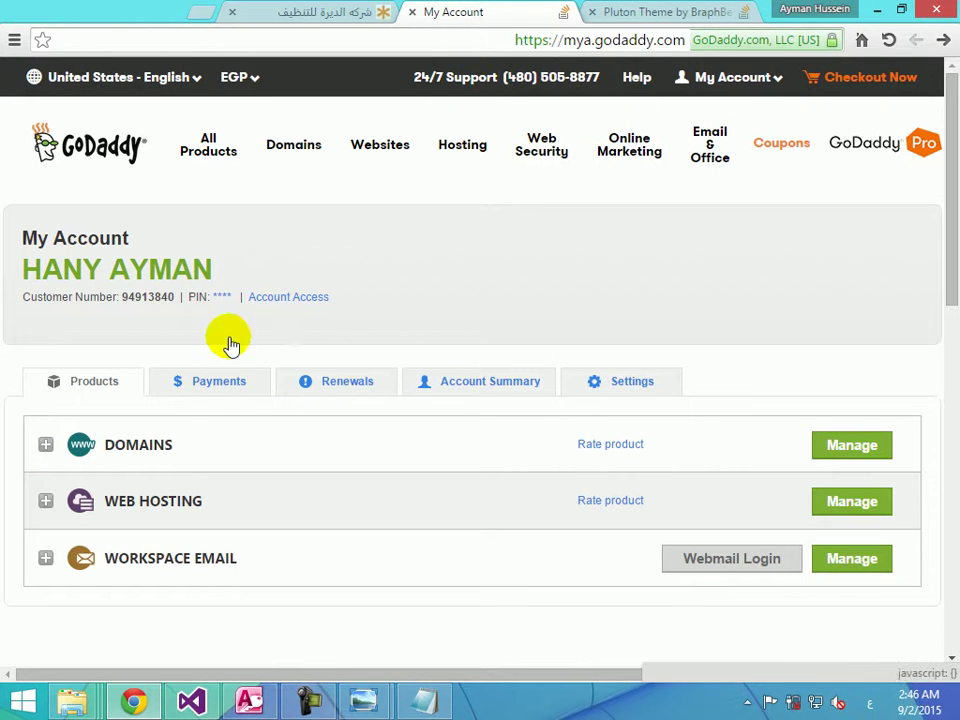
pyautogui.click(46, 501)
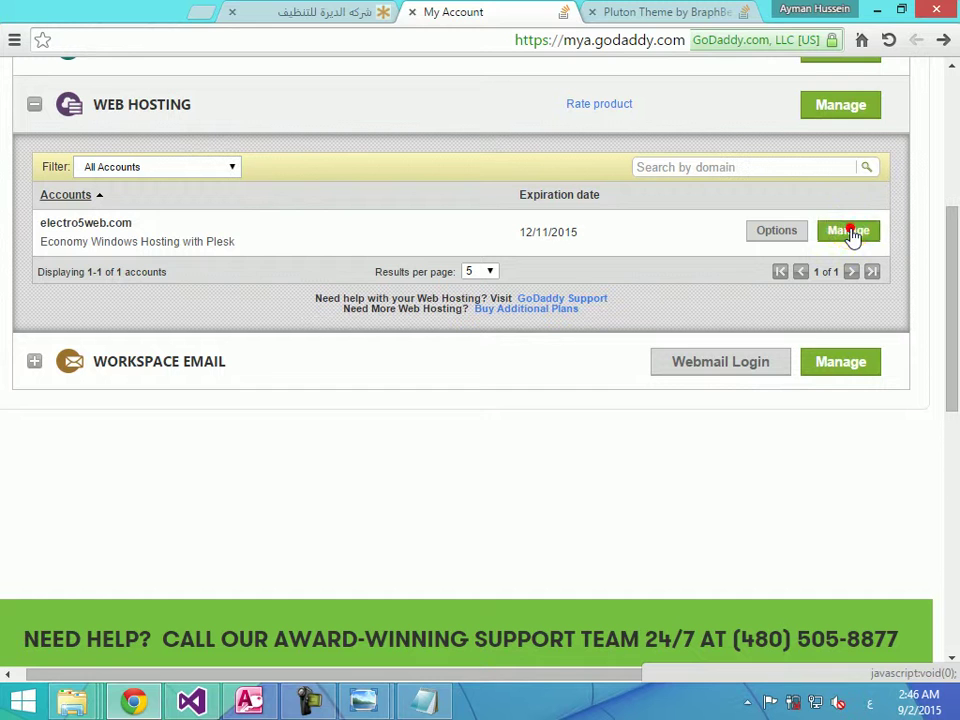
pyautogui.click(850, 232)
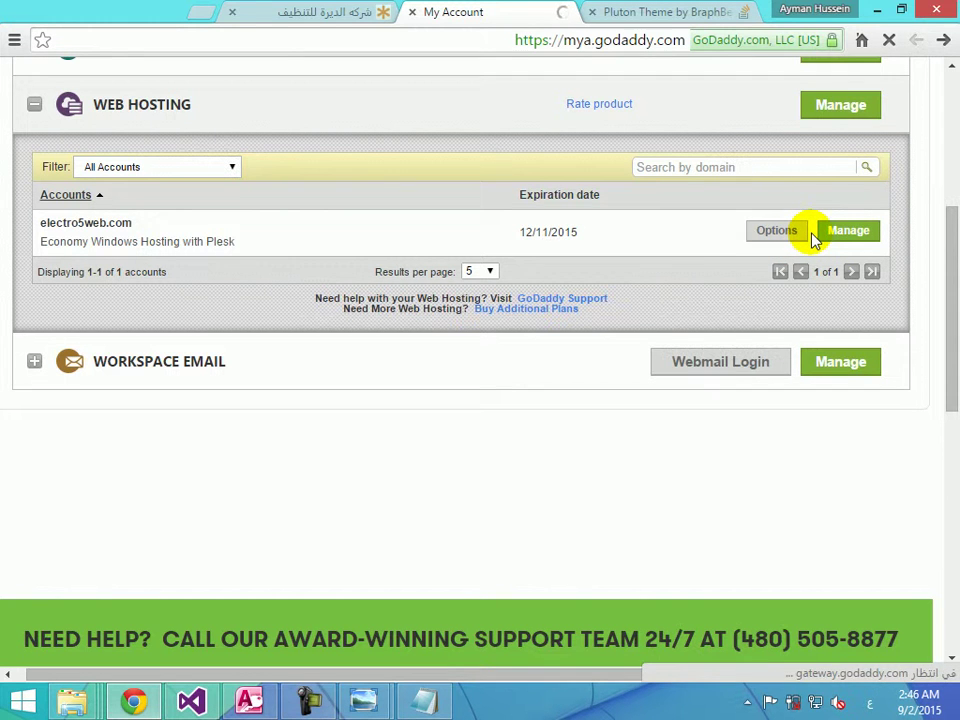
pyautogui.scroll(3, 536, 208)
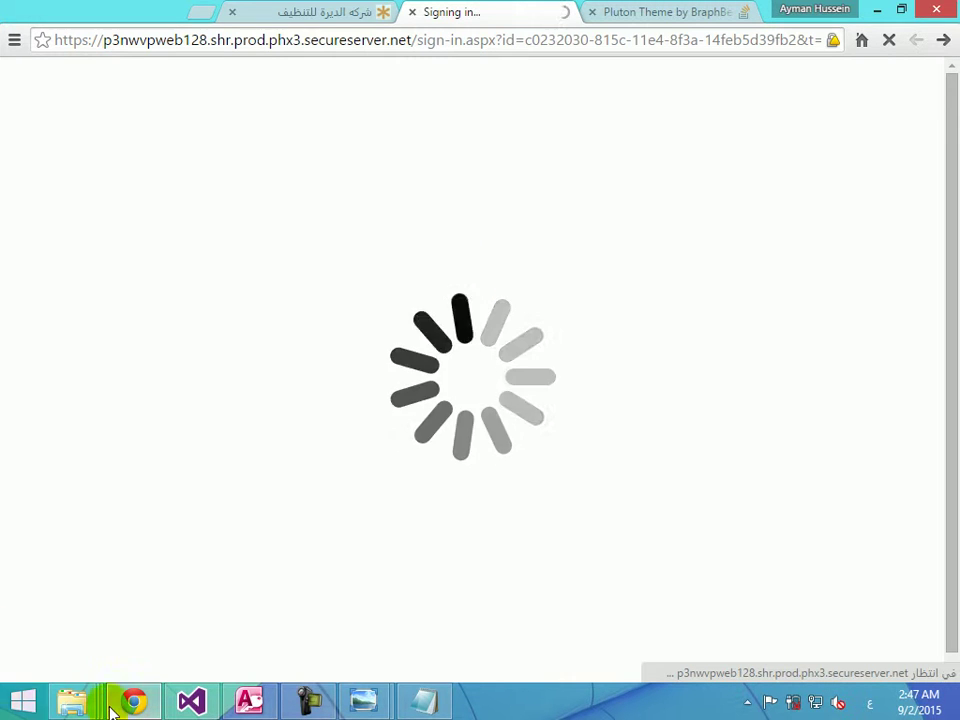
pyautogui.moveTo(72, 700)
pyautogui.click(113, 631)
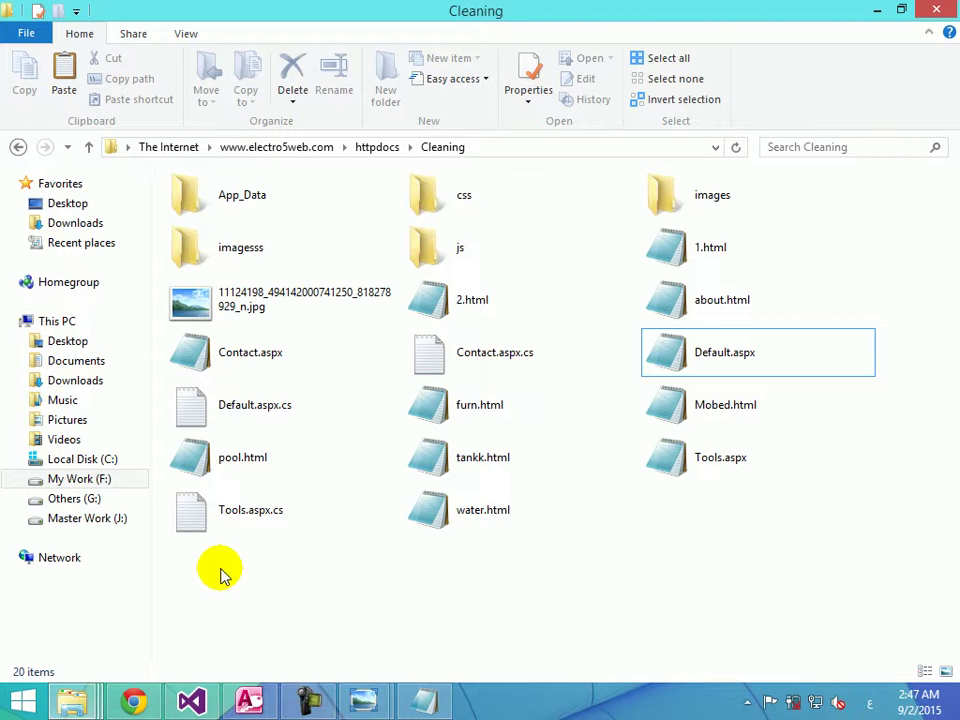
# Step: Review Default.aspx among the Cleaning folder's 20 items, then return to the hosting panel in Chrome
pyautogui.click(689, 365)
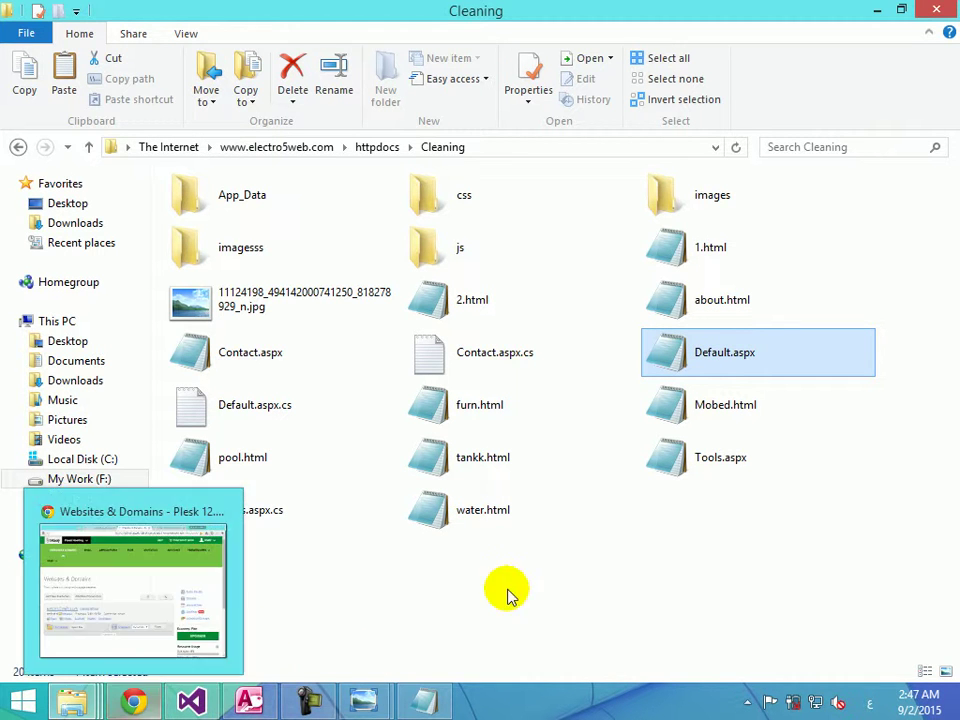
pyautogui.click(546, 583)
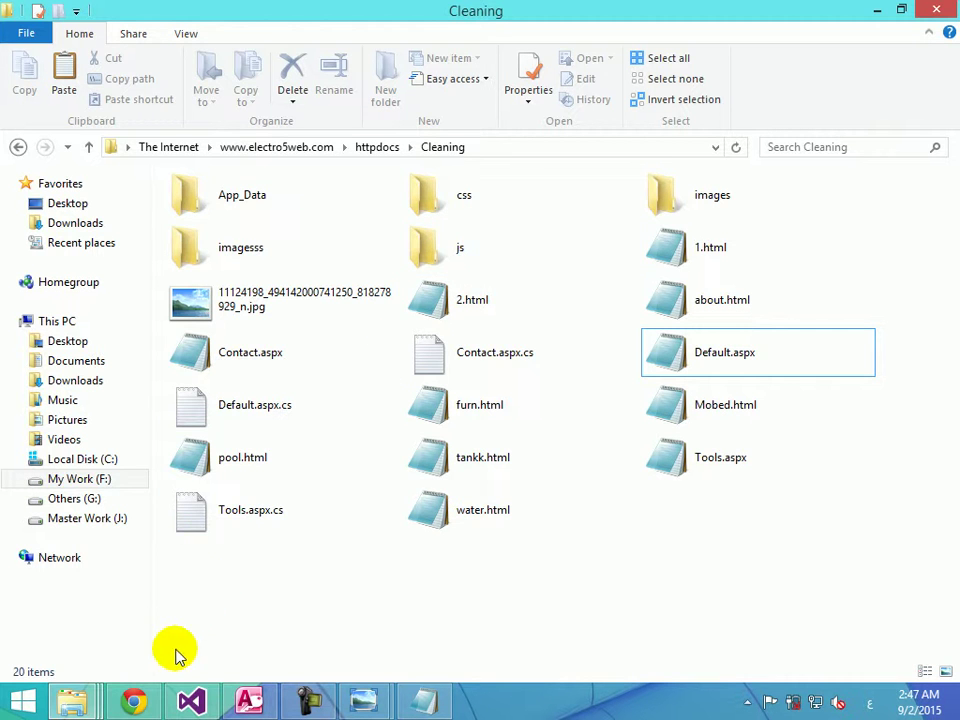
pyautogui.click(133, 700)
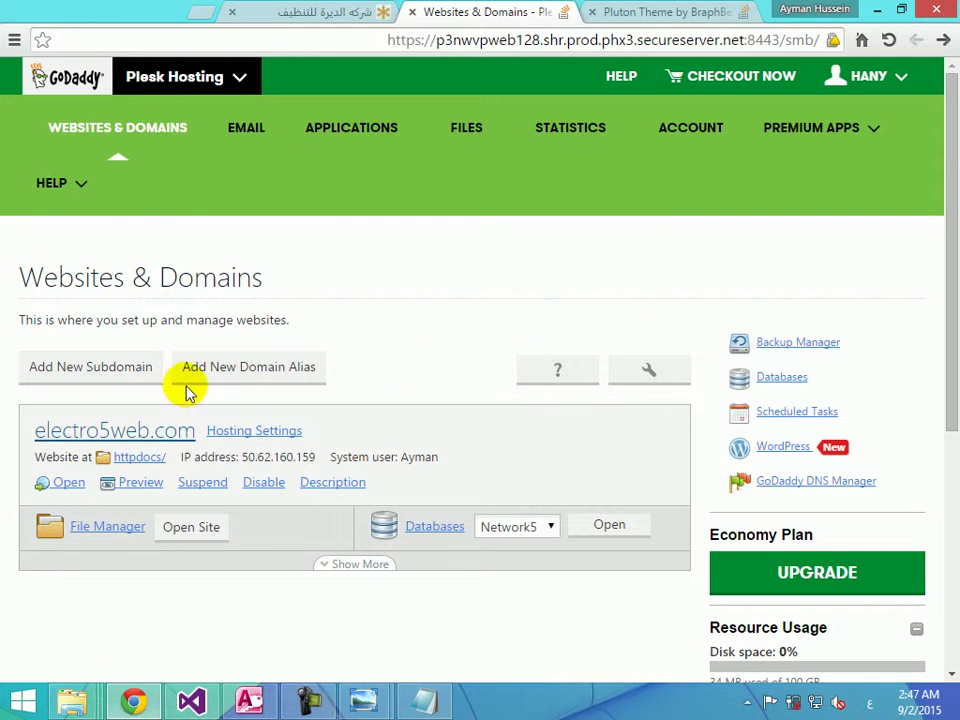
# Step: Open Plesk File Manager for electro5web.com and expand the Cleaning folder's actions dropdown
pyautogui.click(114, 531)
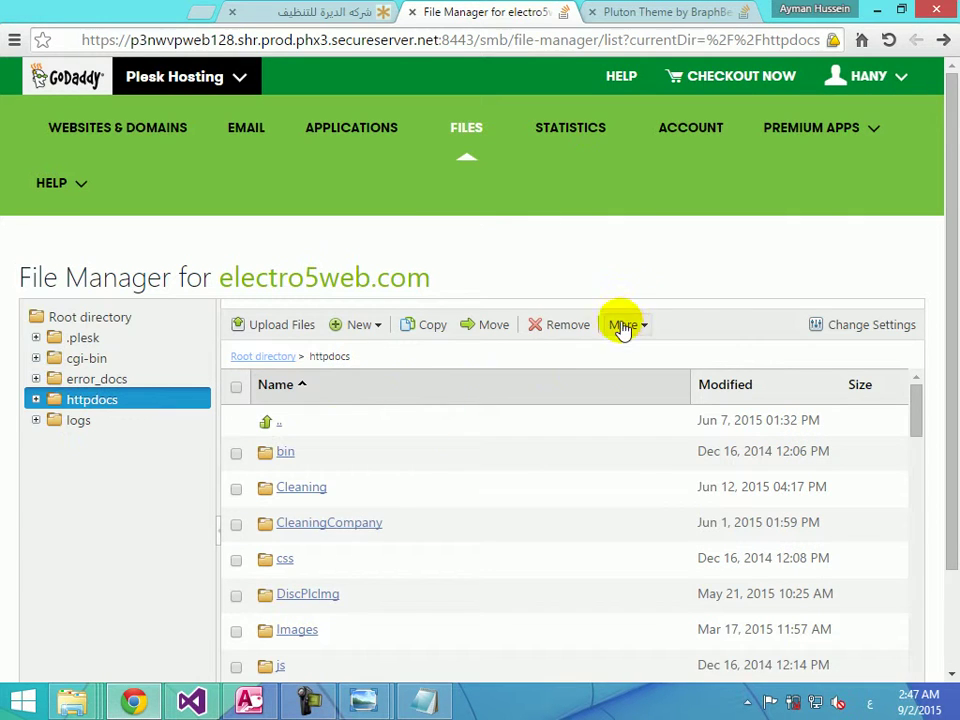
pyautogui.scroll(-2, 622, 330)
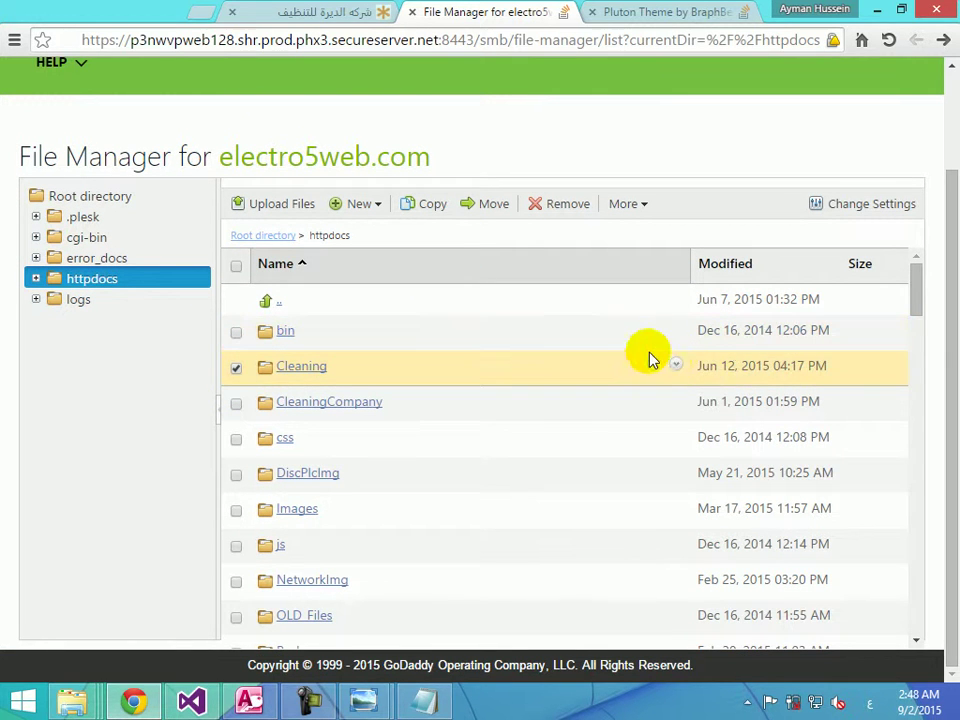
pyautogui.click(677, 368)
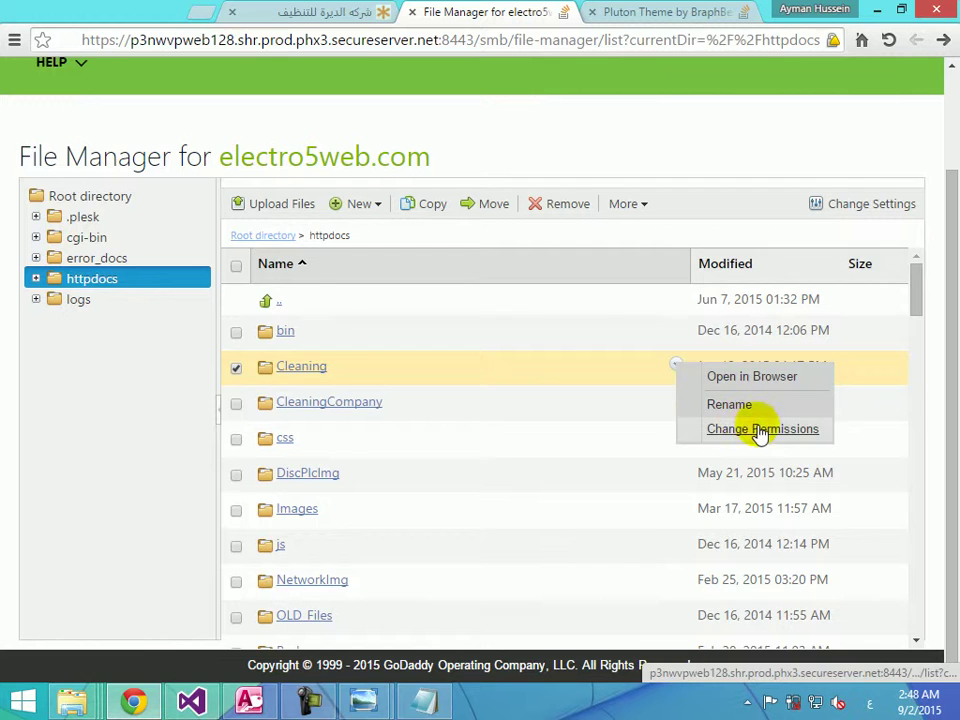
# Step: Review Cleaning's permissions, including Advanced settings and Administrators Full Control, then open the folder in File Manager
pyautogui.click(759, 426)
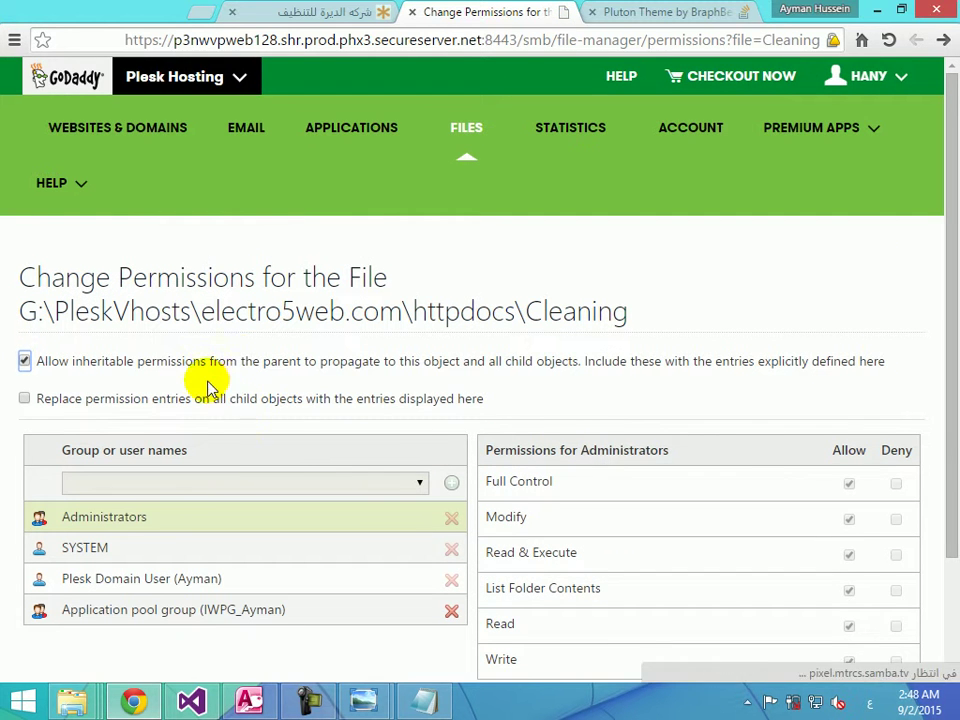
pyautogui.scroll(-1, 660, 385)
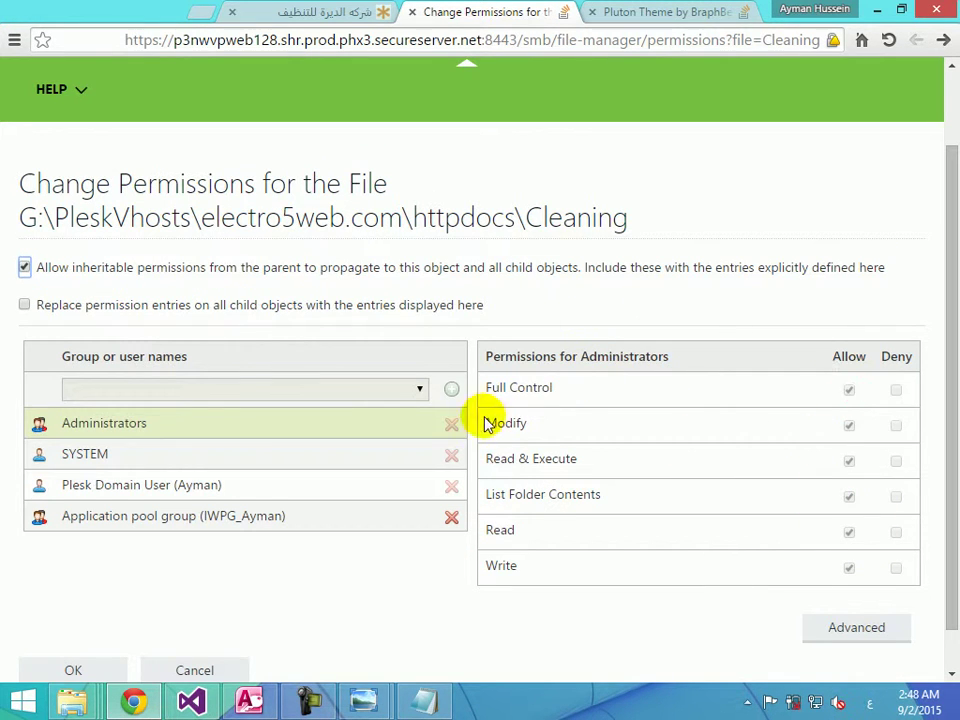
pyautogui.click(857, 624)
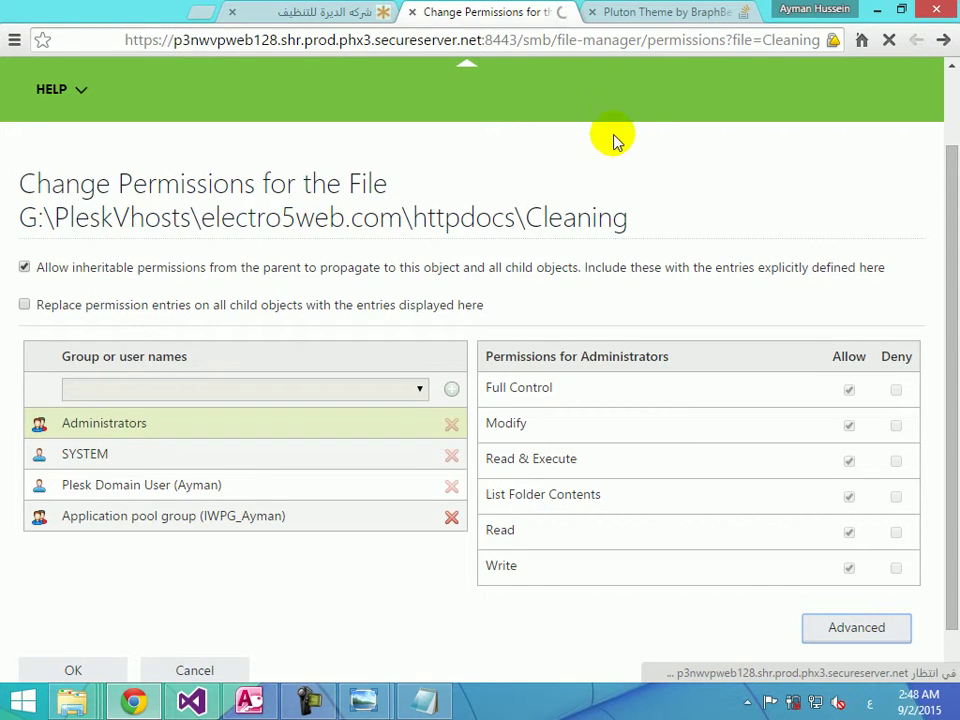
pyautogui.scroll(-2, 433, 388)
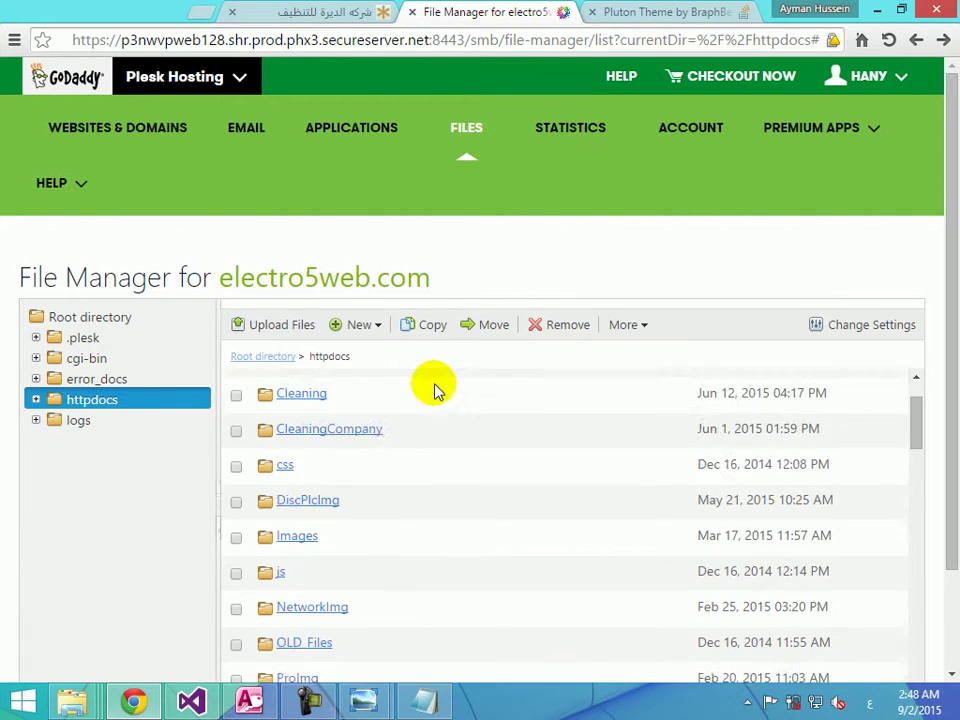
pyautogui.scroll(-2, 300, 441)
pyautogui.scroll(2, 318, 440)
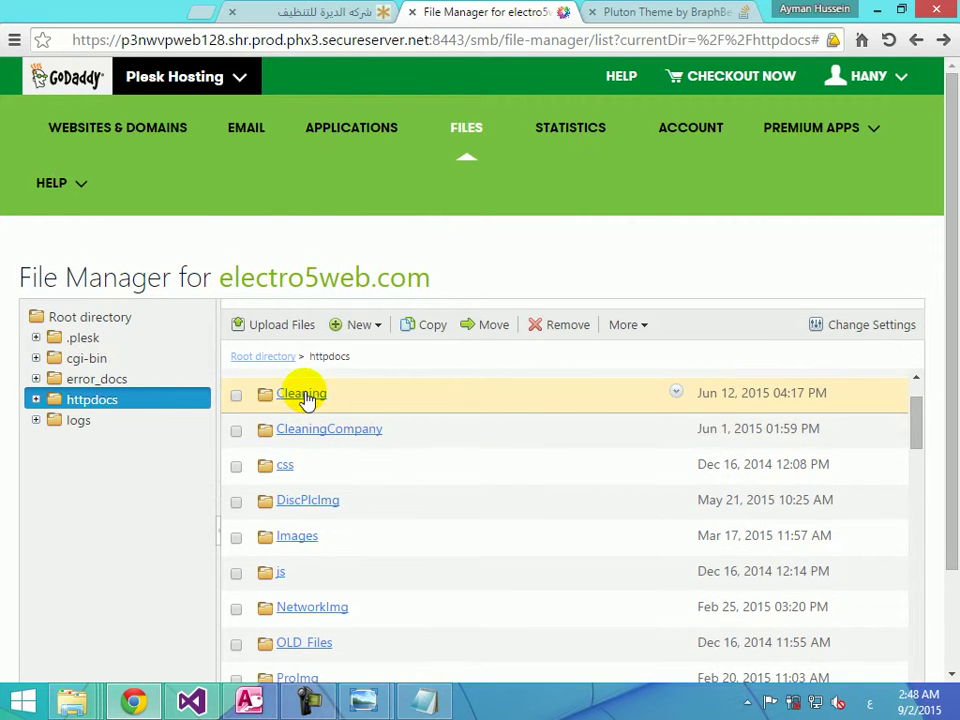
pyautogui.click(302, 395)
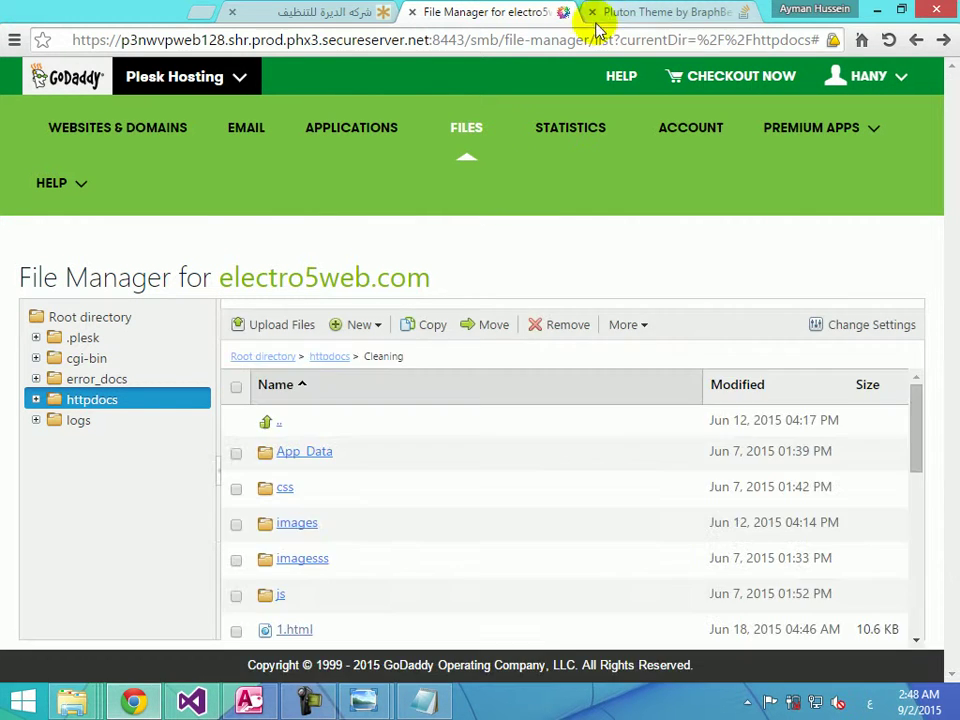
# Step: Start a new file upload into the Cleaning folder
pyautogui.scroll(-2, 450, 471)
pyautogui.scroll(-2, 400, 503)
pyautogui.scroll(-2, 400, 503)
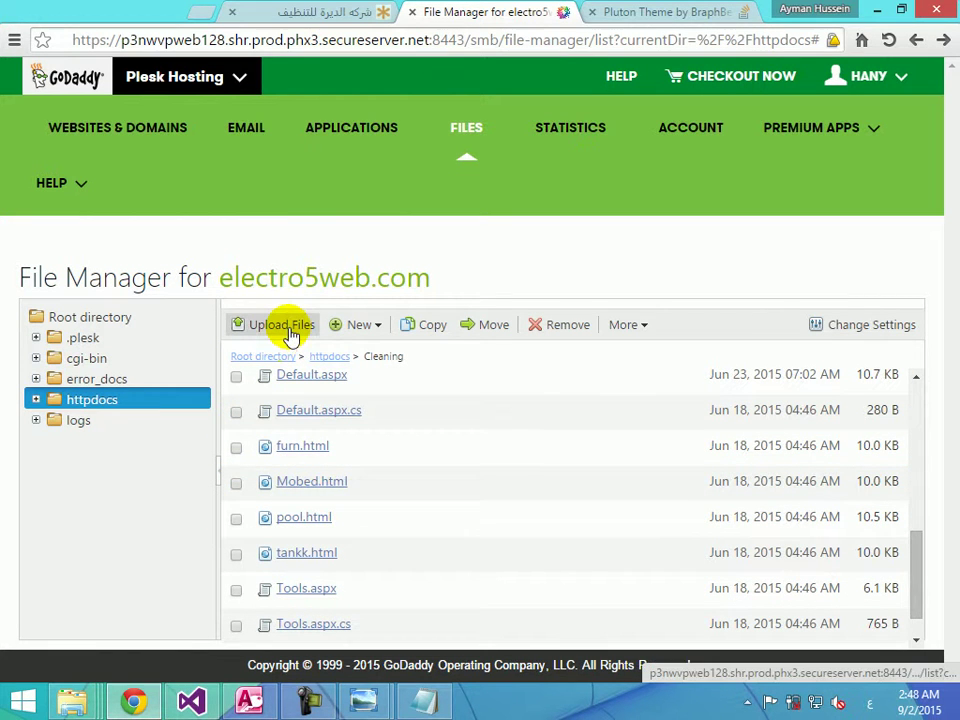
pyautogui.scroll(3, 312, 450)
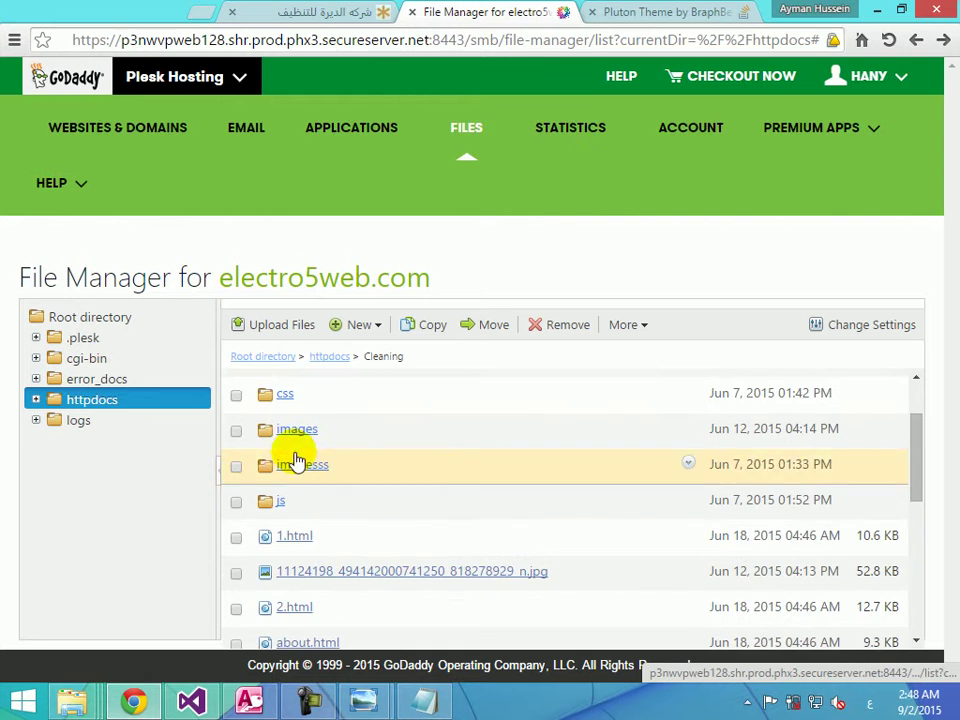
pyautogui.scroll(-1, 280, 500)
pyautogui.scroll(-2, 290, 535)
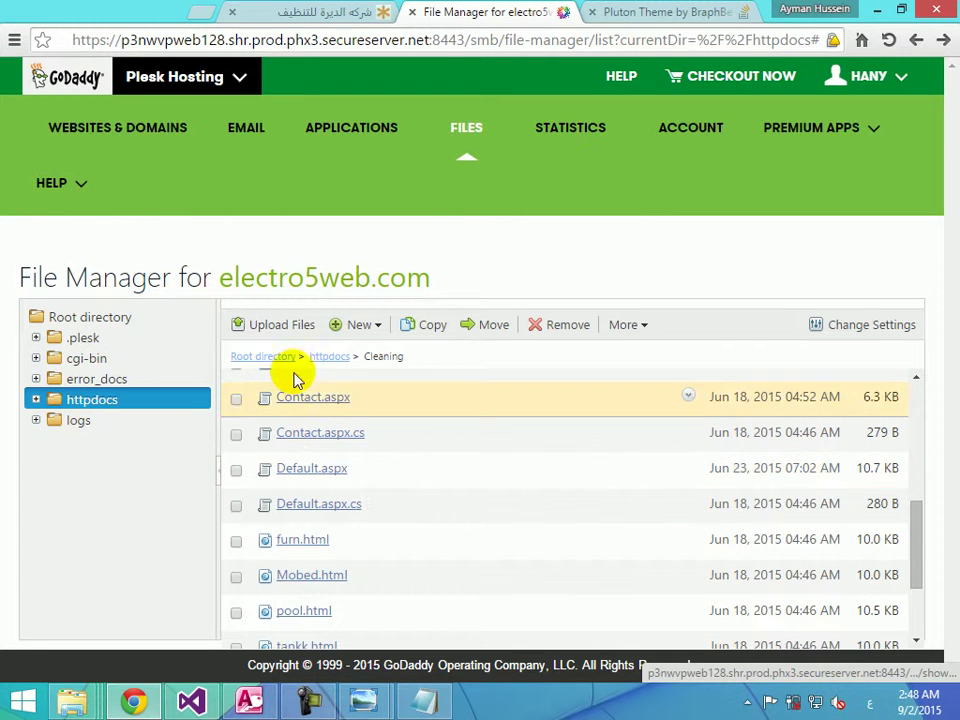
pyautogui.click(288, 325)
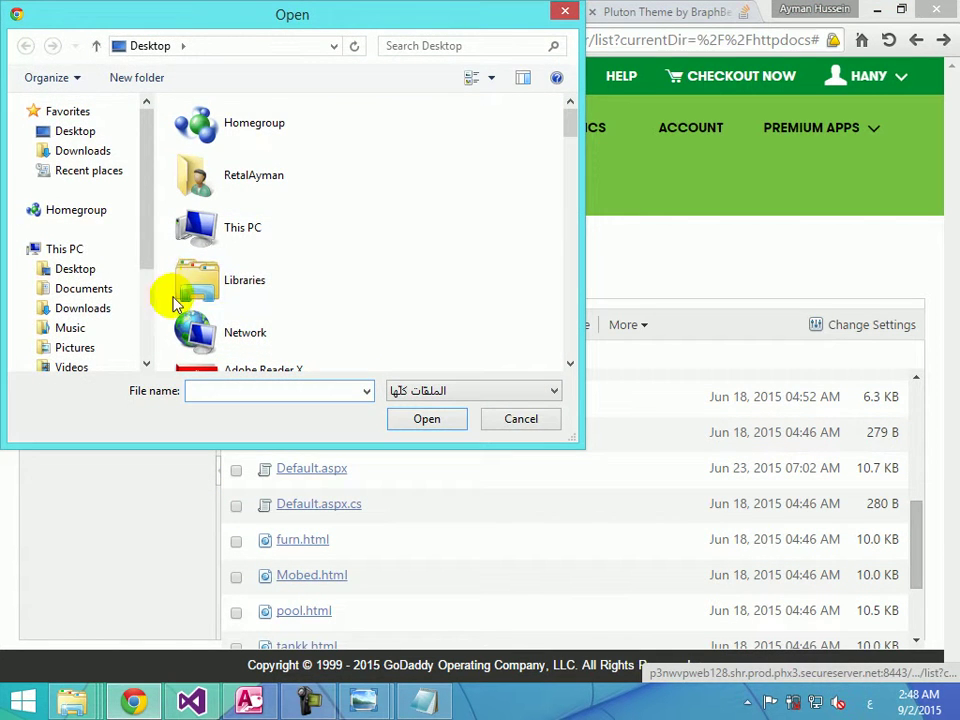
# Step: Pick Default.aspx from the desktop and replace the existing copy on the server
pyautogui.scroll(-10, 250, 288)
pyautogui.click(297, 343)
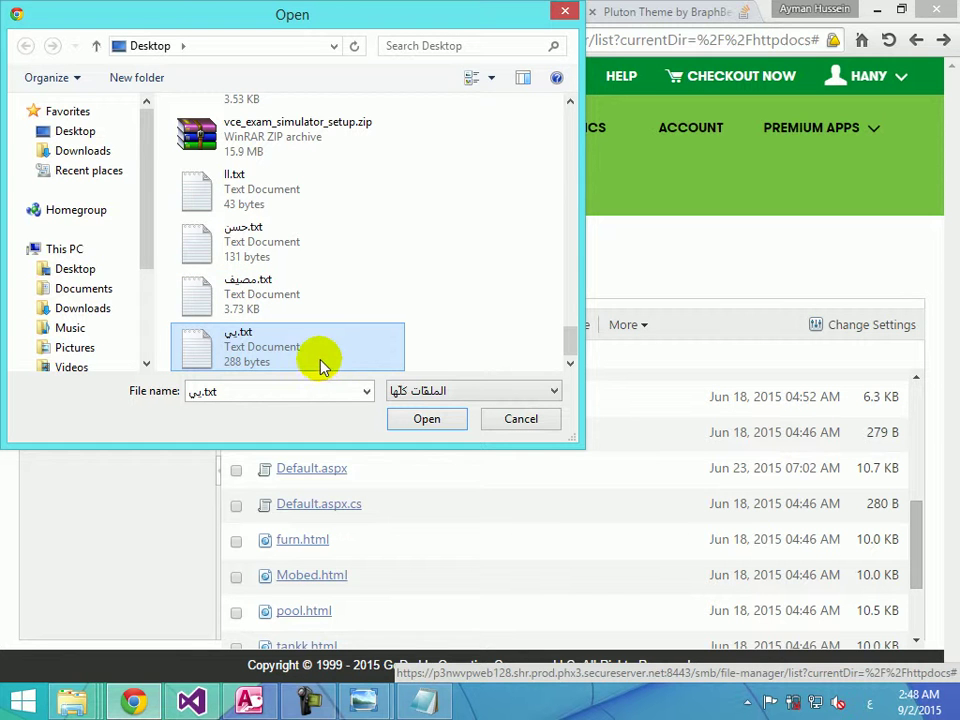
pyautogui.press('d')
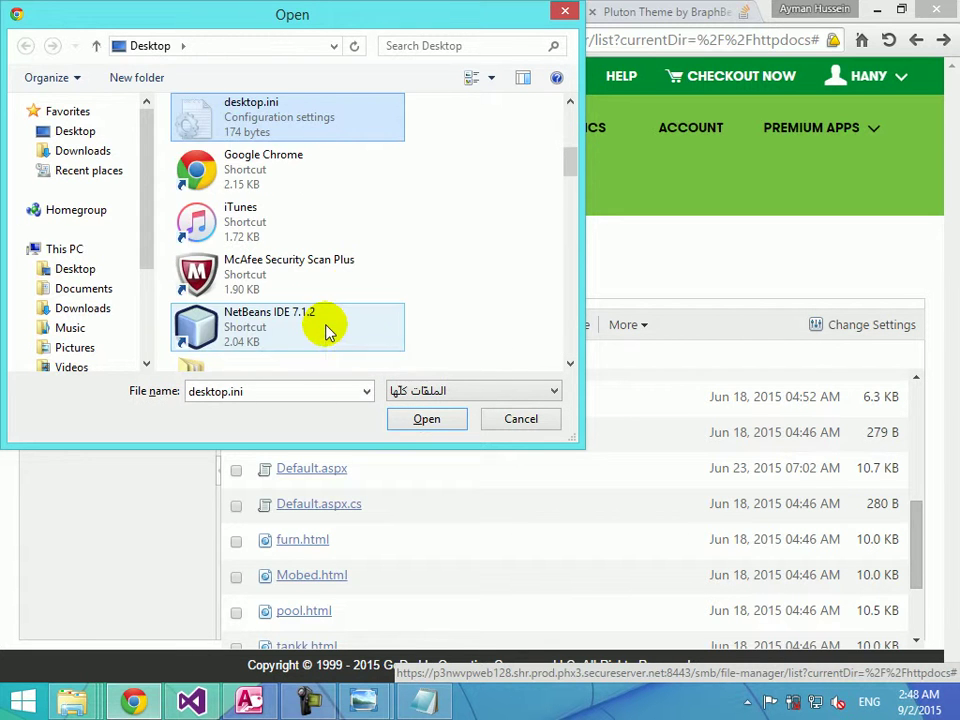
pyautogui.press('d')
pyautogui.doubleClick(214, 111)
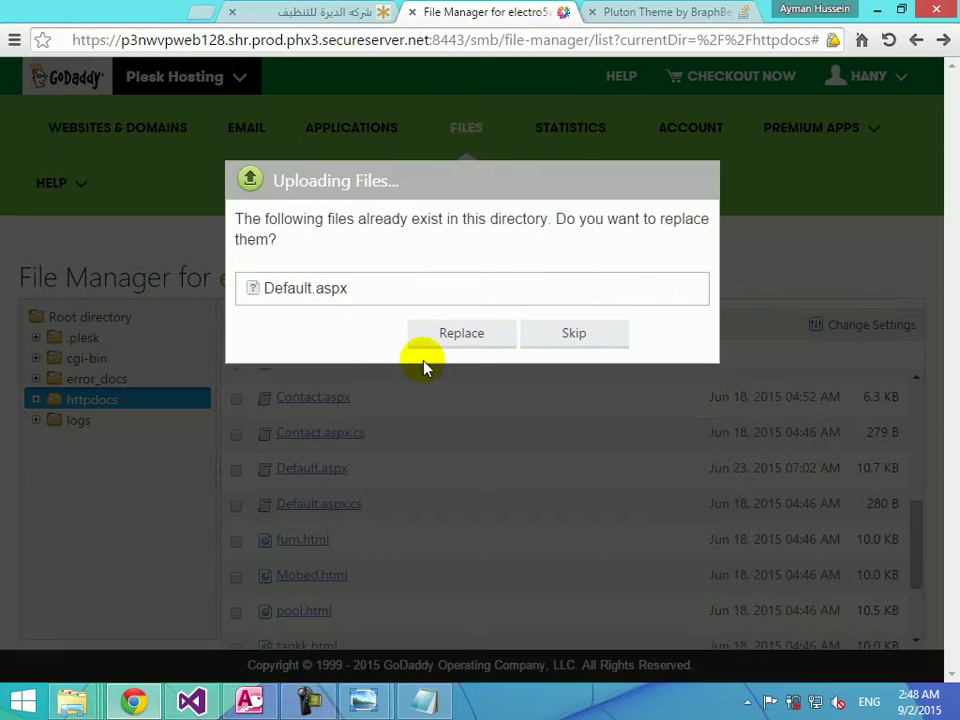
pyautogui.click(462, 335)
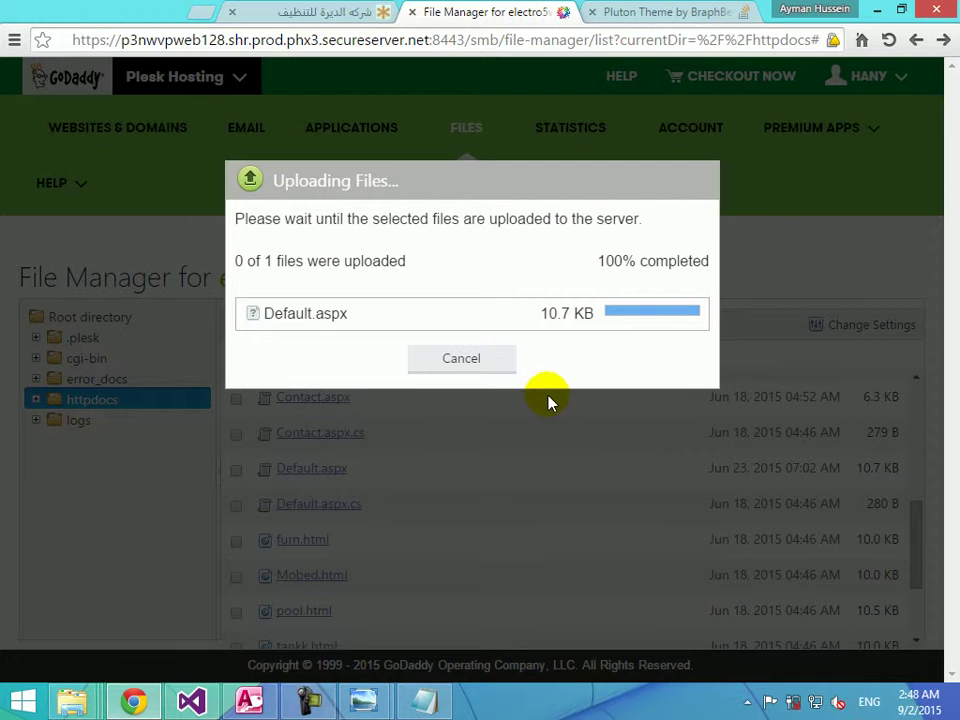
# Step: Refresh the live electro5web.com/Cleaning/ page to show the edited welcome banner, then select its address
pyautogui.click(340, 12)
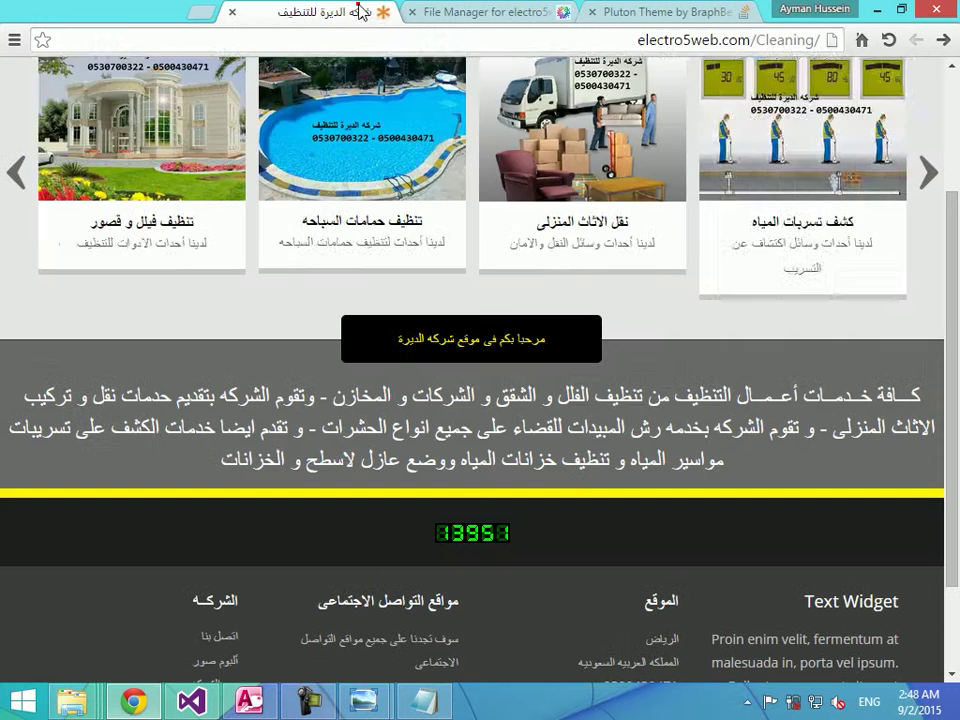
pyautogui.press('F5')
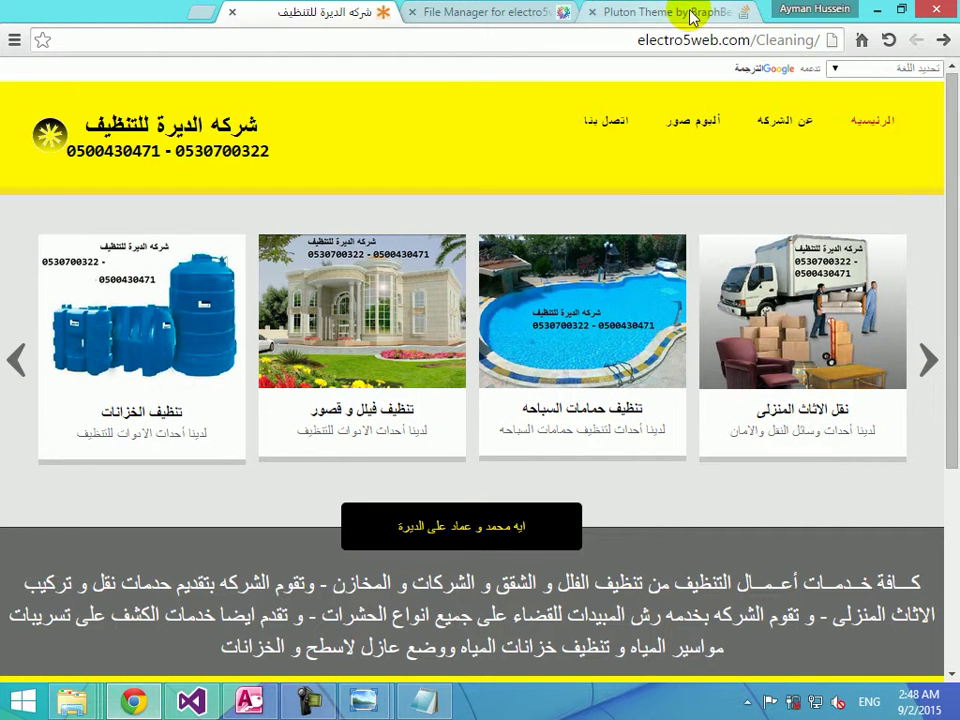
pyautogui.moveTo(638, 40); pyautogui.dragTo(833, 42)
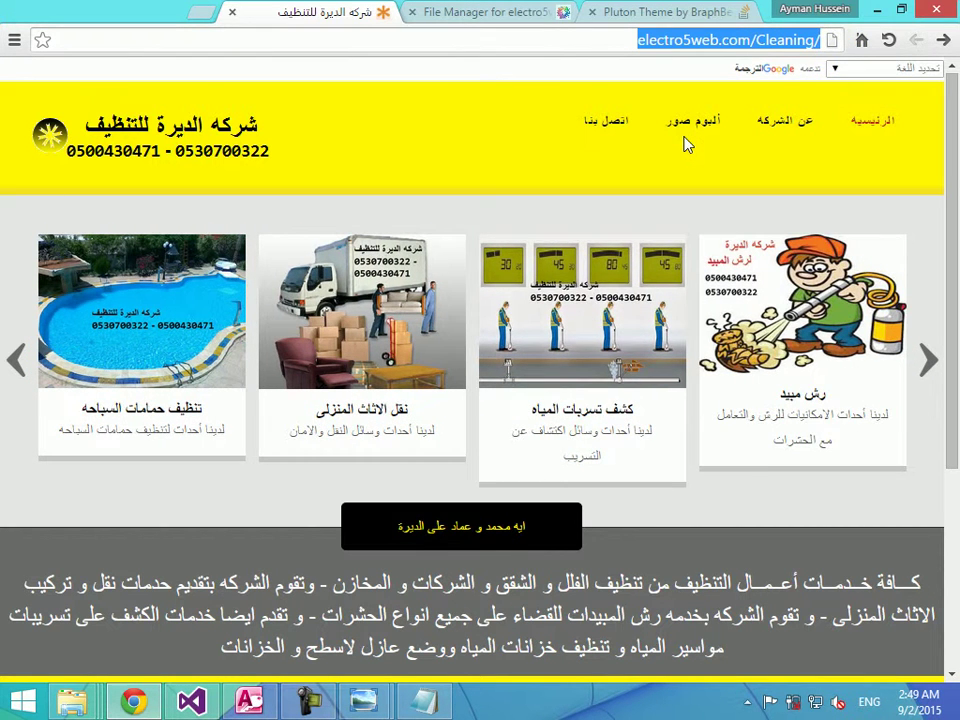
# Step: Return to File Manager and check the upload confirmation for Cleaning
pyautogui.click(485, 12)
pyautogui.scroll(-2, 332, 514)
pyautogui.scroll(-5, 345, 520)
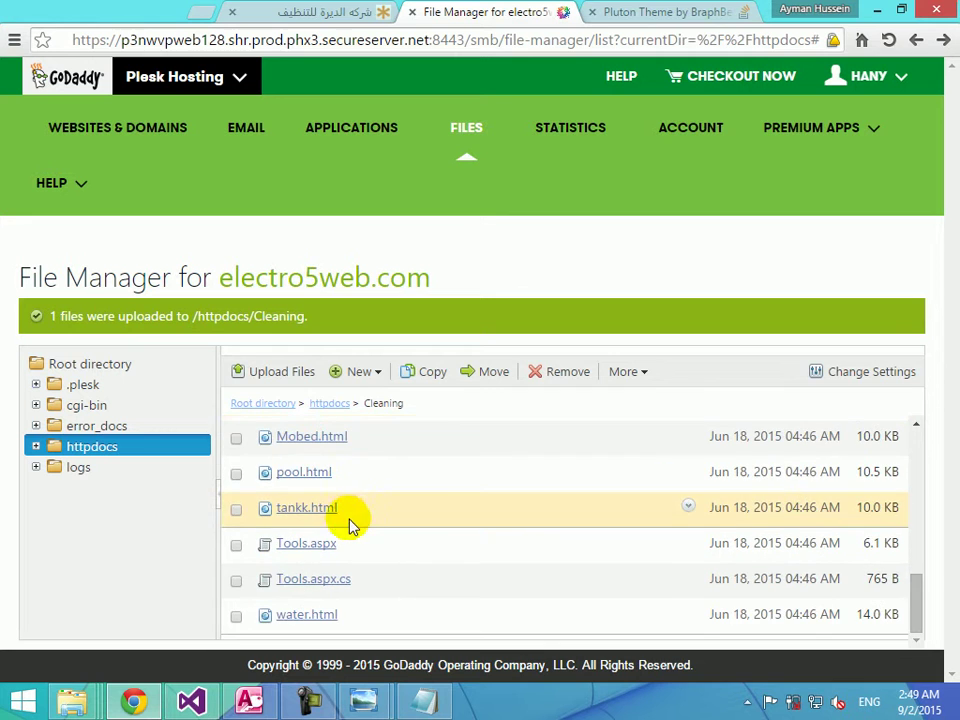
pyautogui.scroll(5, 363, 520)
pyautogui.scroll(5, 364, 561)
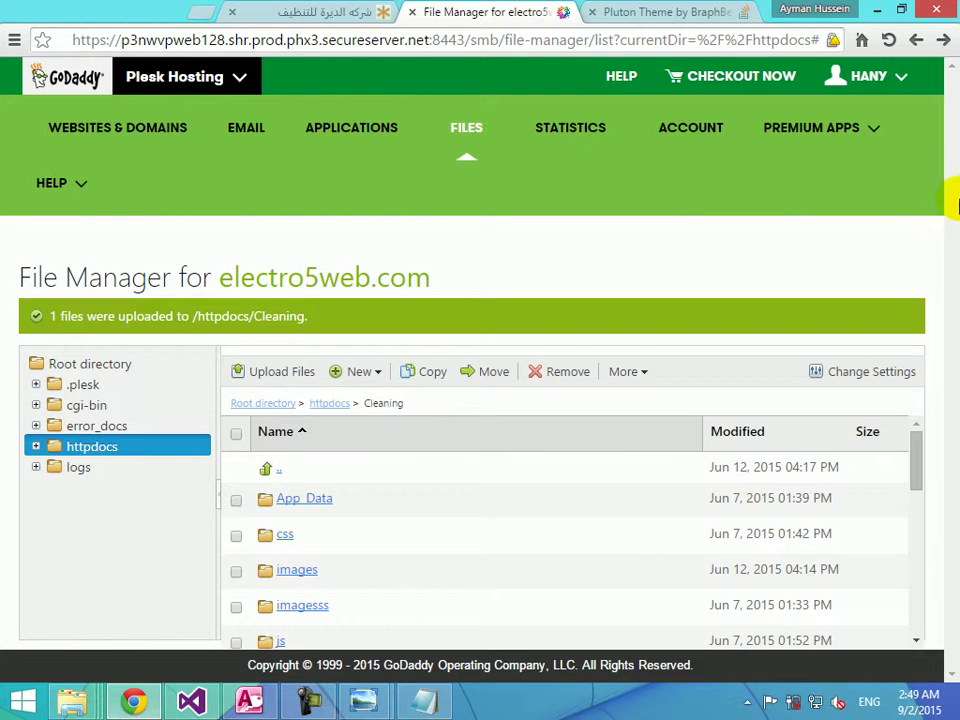
# Step: Show the httpdocs folder listing, briefly opening and closing the New menu
pyautogui.click(90, 447)
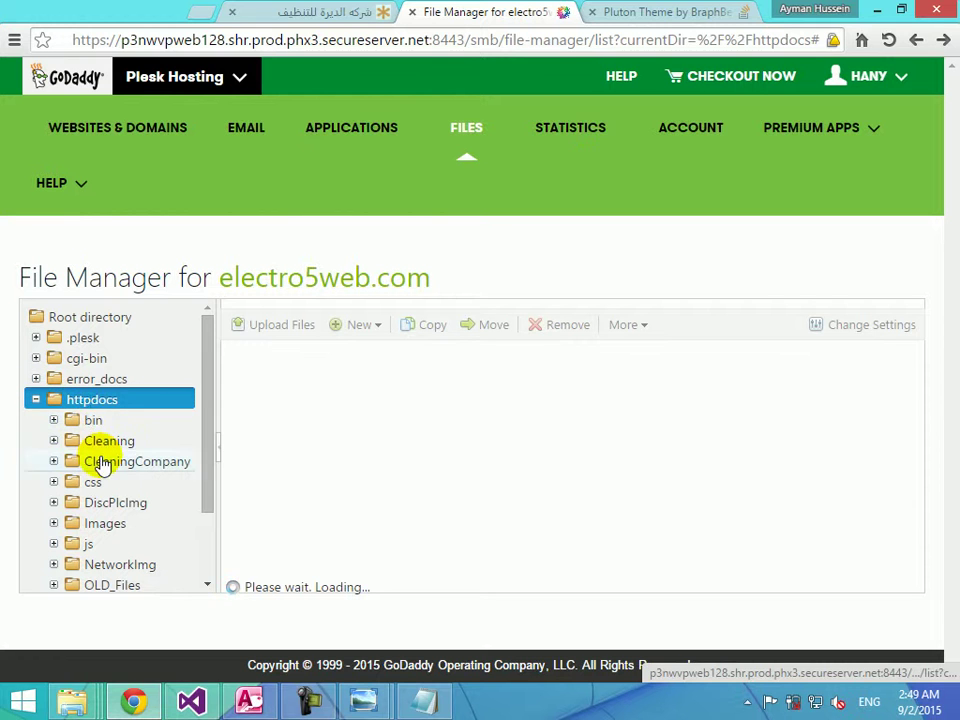
pyautogui.click(100, 399)
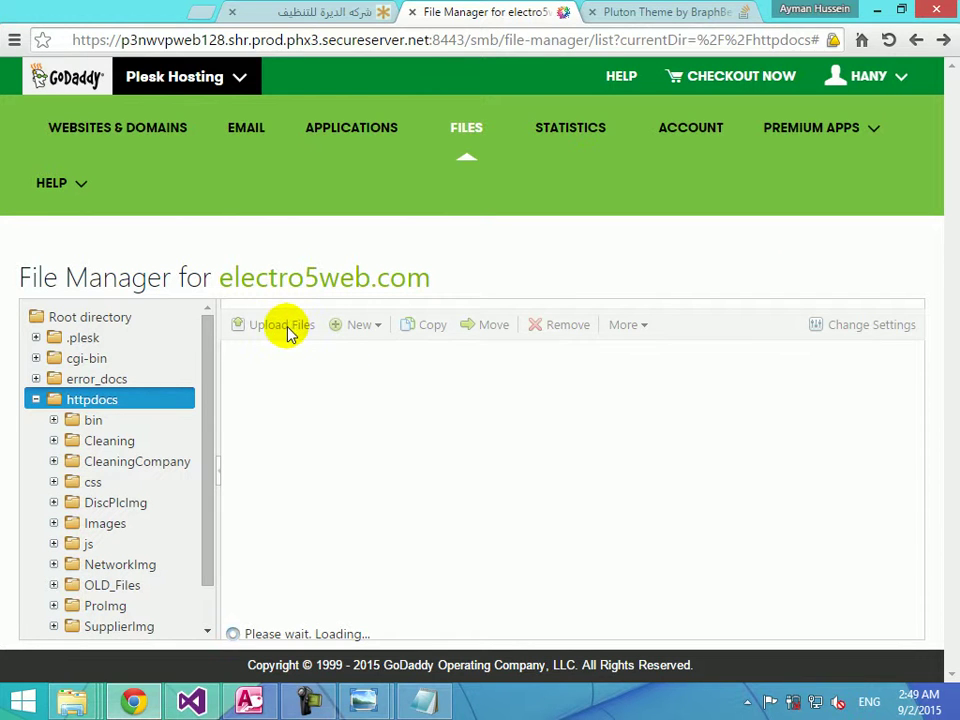
pyautogui.click(367, 336)
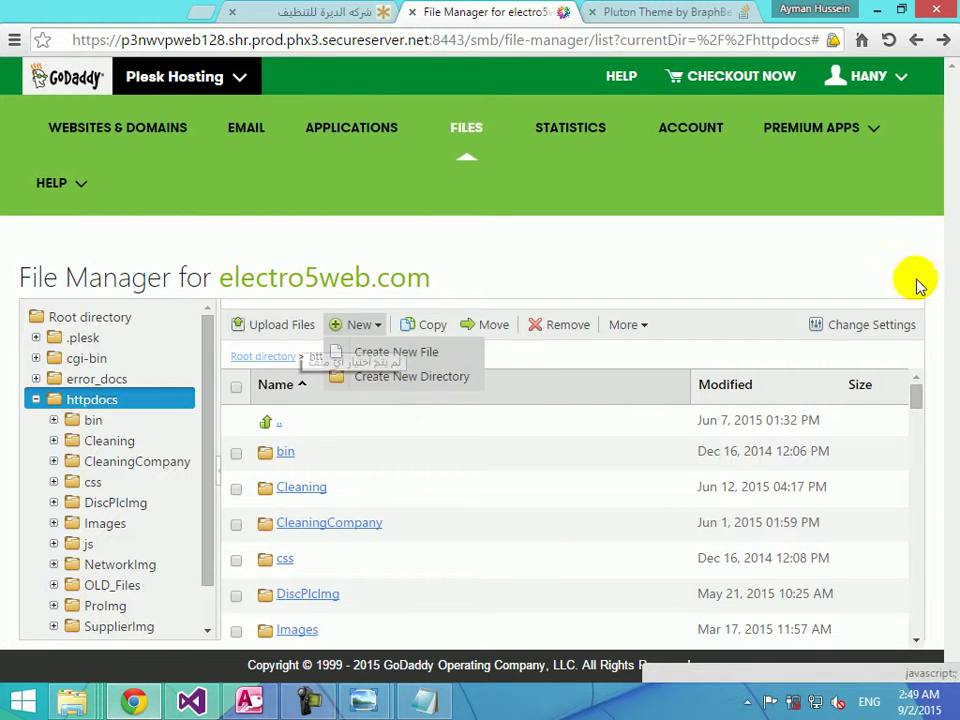
pyautogui.click(894, 244)
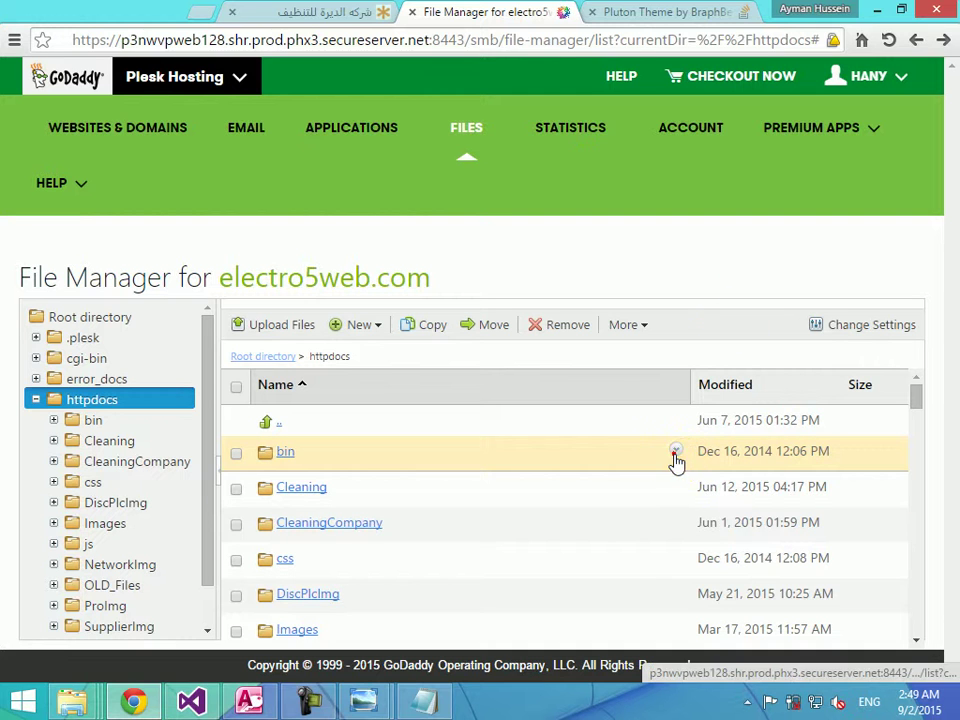
# Step: Open the bin folder's Change Permissions page and select the IWPG_Ayman group
pyautogui.click(676, 452)
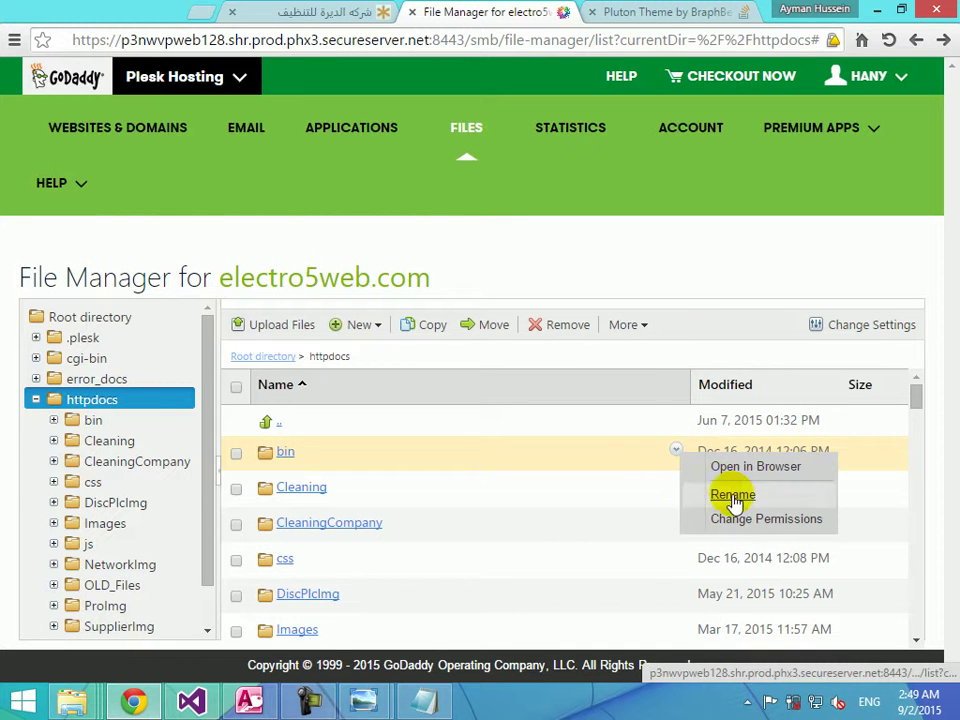
pyautogui.click(780, 516)
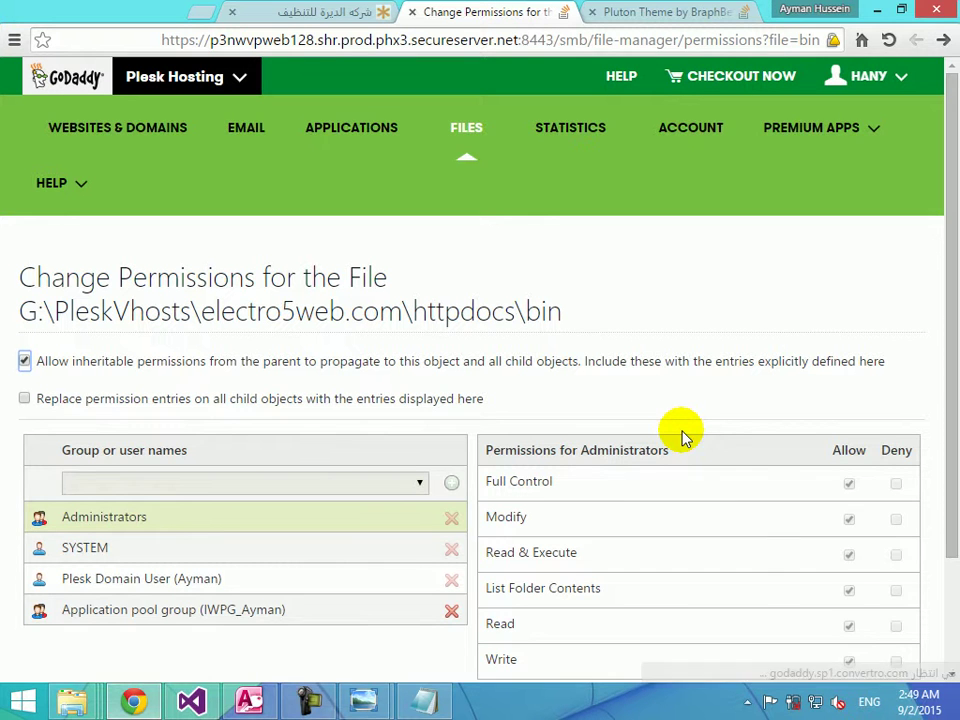
pyautogui.scroll(-3, 779, 318)
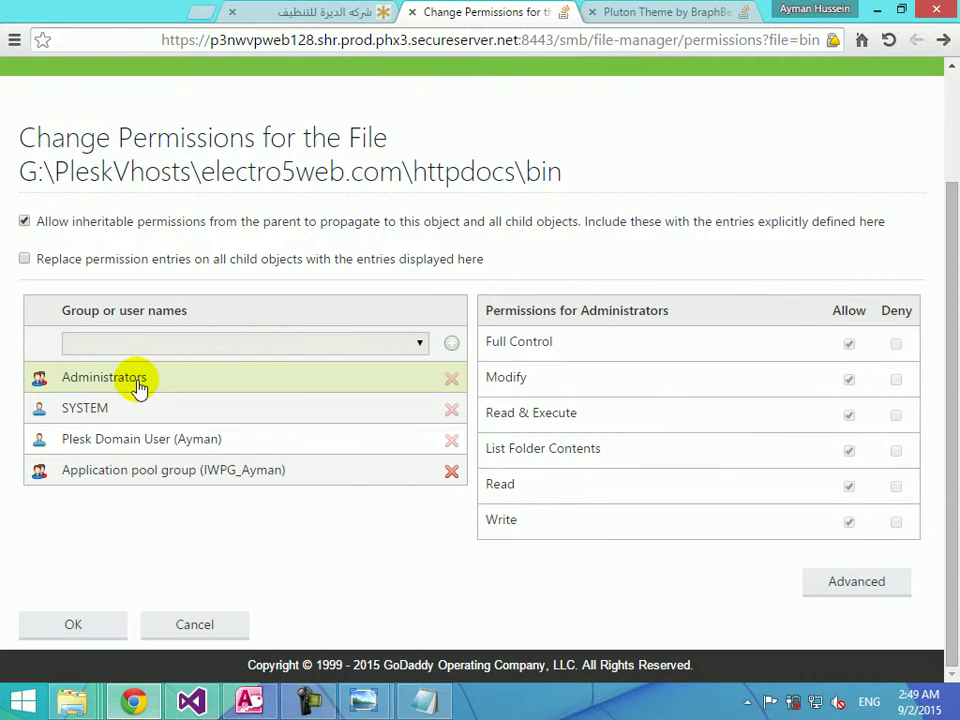
pyautogui.click(210, 471)
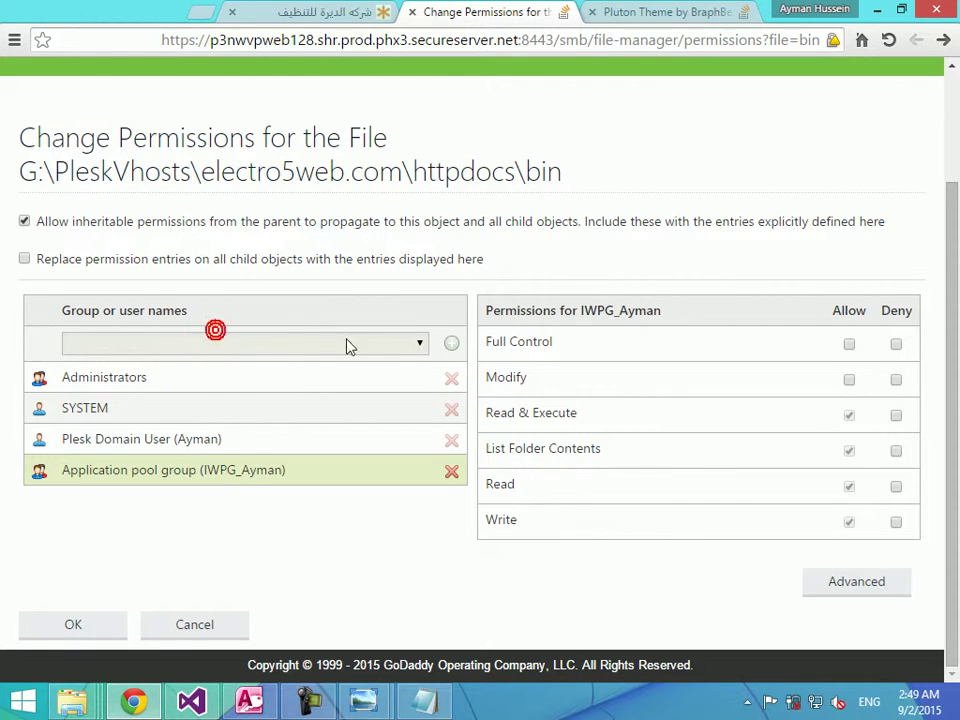
# Step: Untick 'Allow inheritable permissions', tick 'Replace permission entries', then cancel without saving
pyautogui.scroll(3, 675, 343)
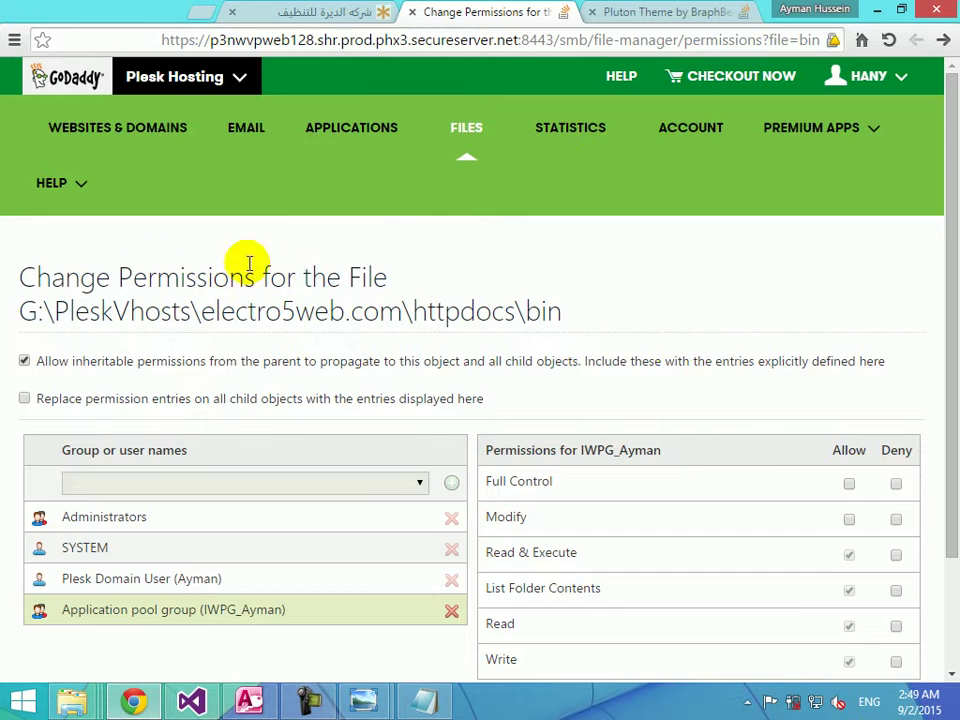
pyautogui.scroll(-3, 68, 304)
pyautogui.click(23, 222)
pyautogui.click(25, 259)
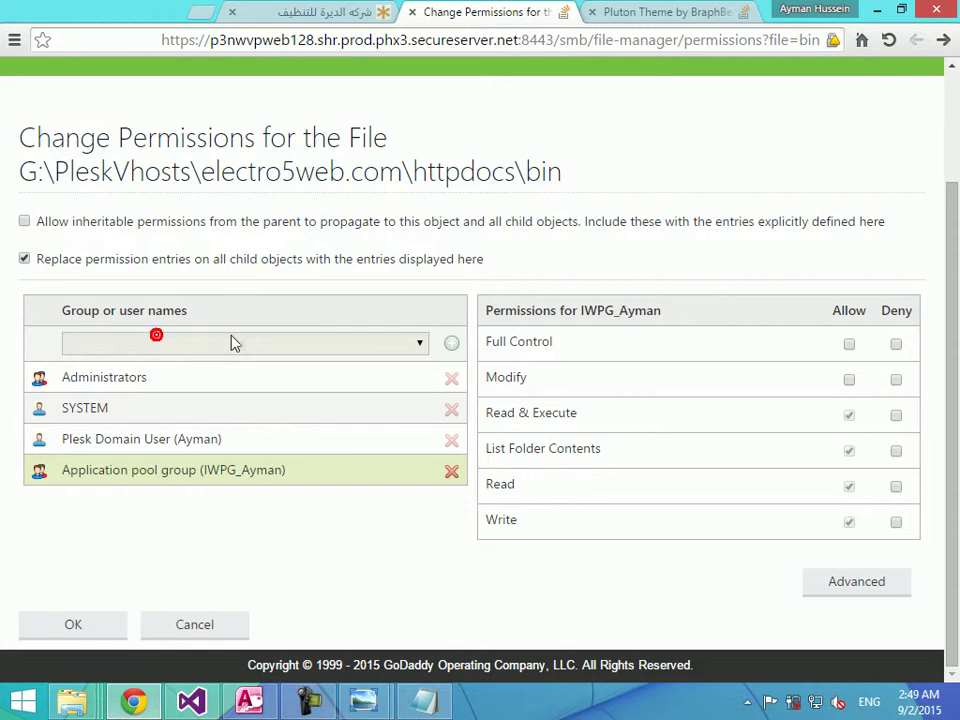
pyautogui.click(186, 628)
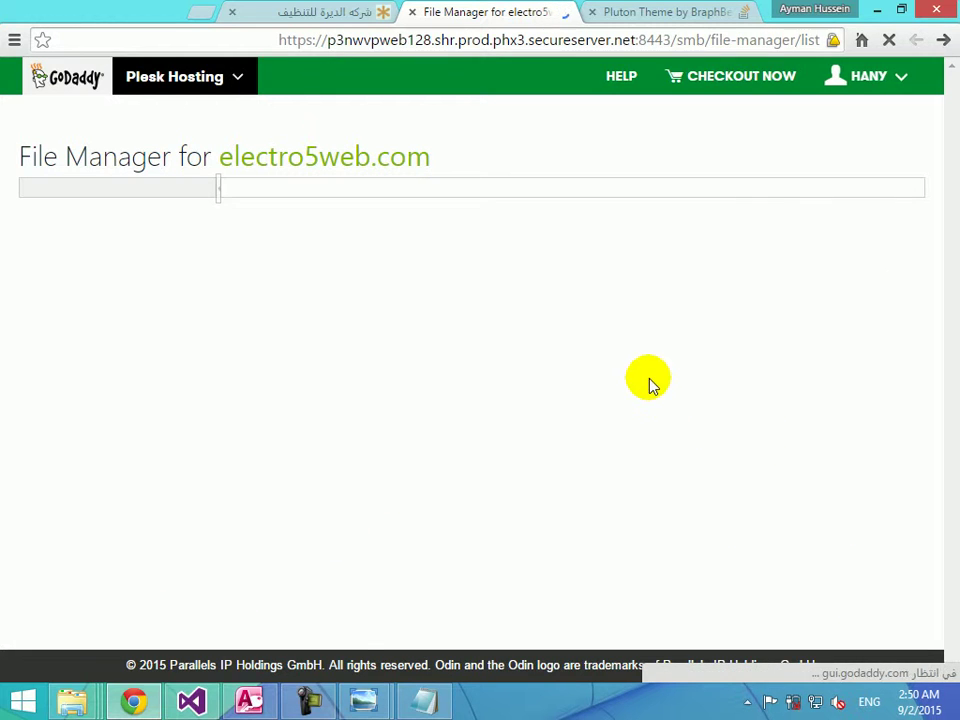
# Step: Open the Images folder, then go back twice to the earlier permissions page
pyautogui.scroll(-2, 561, 396)
pyautogui.scroll(-2, 300, 476)
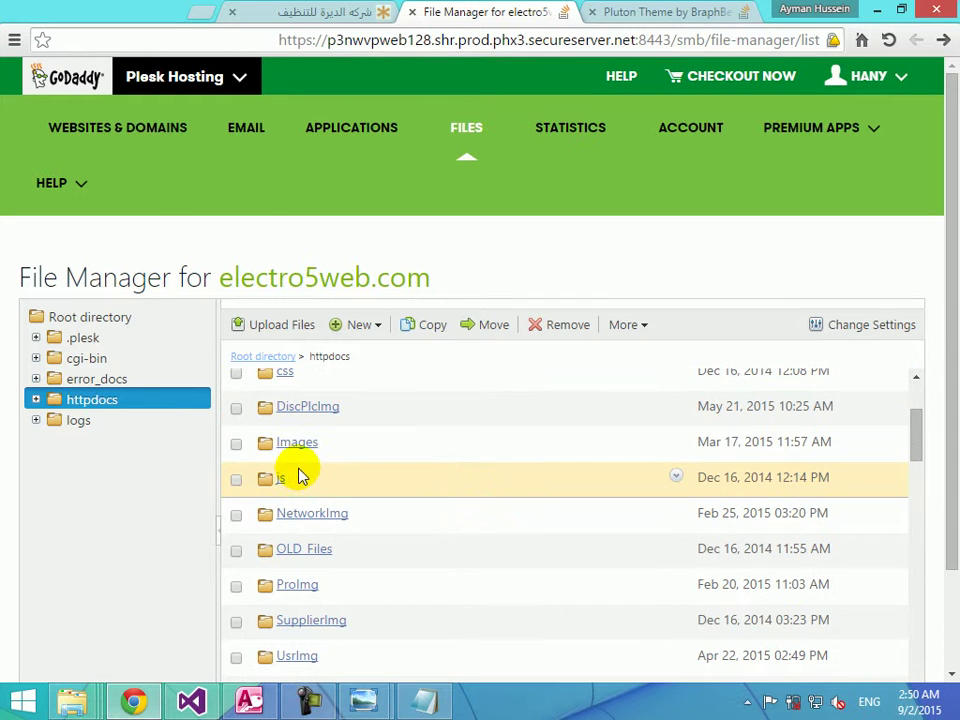
pyautogui.click(300, 449)
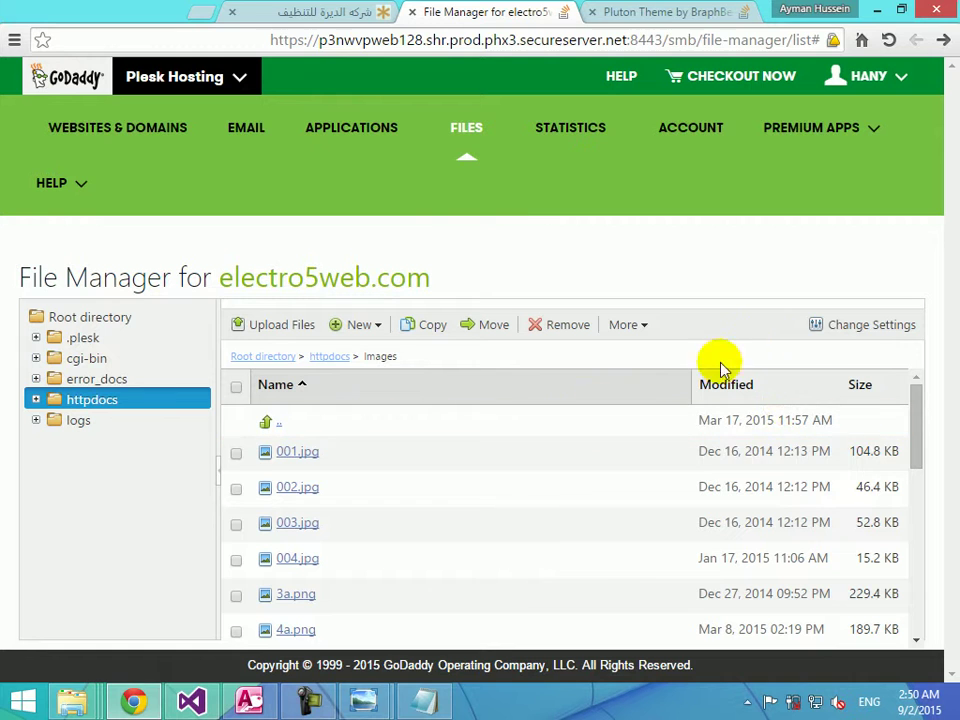
pyautogui.click(913, 39)
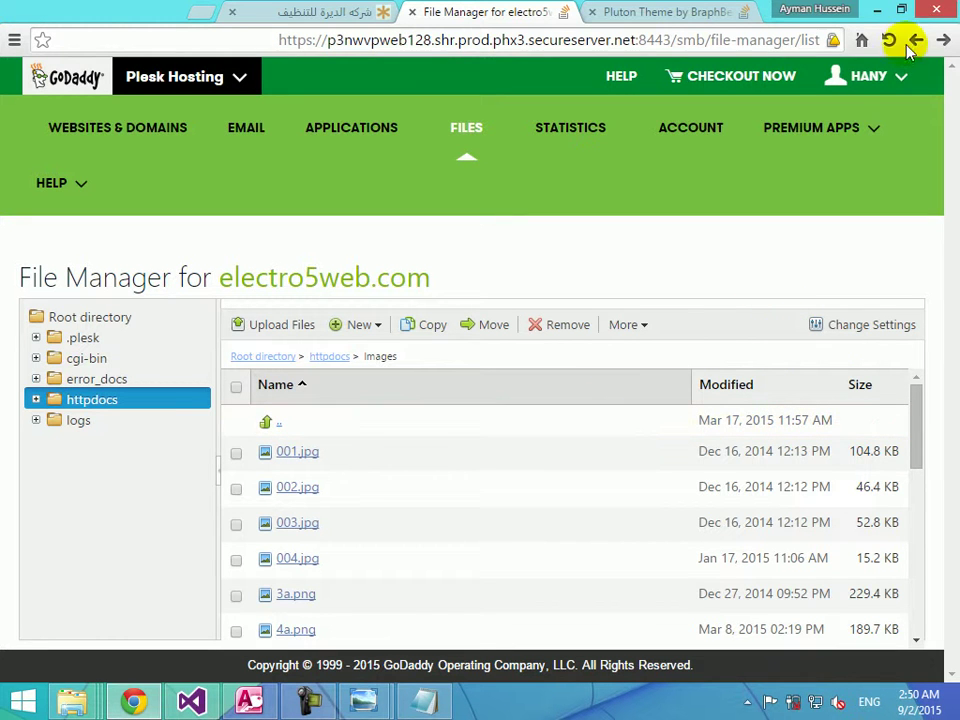
pyautogui.click(941, 40)
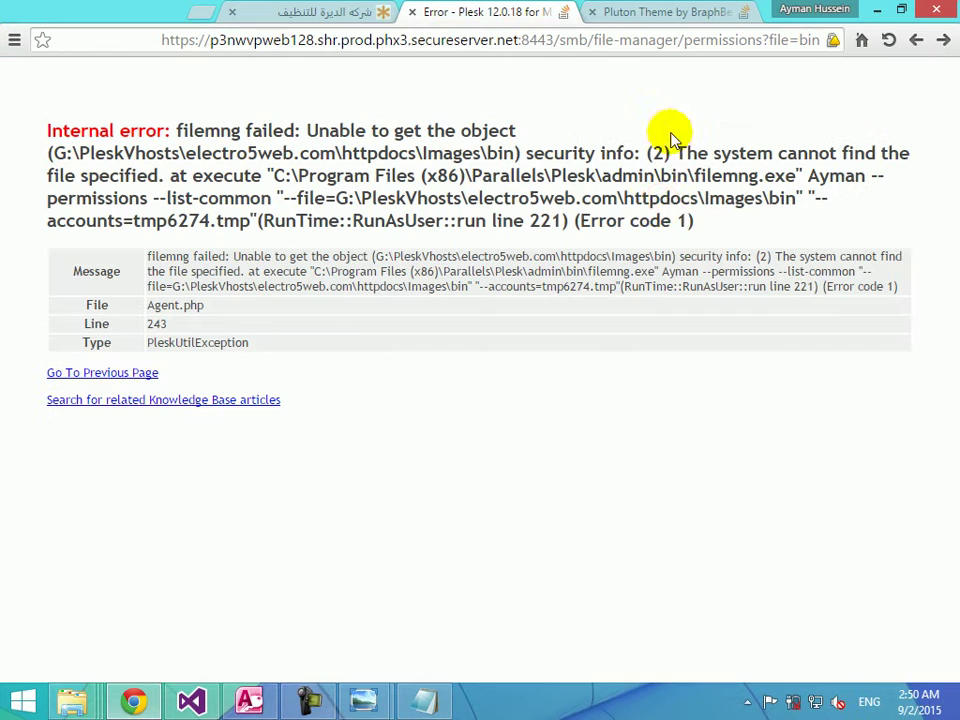
# Step: Reload the errored permissions page and edit its URL to reach the Images folder listing
pyautogui.click(689, 41)
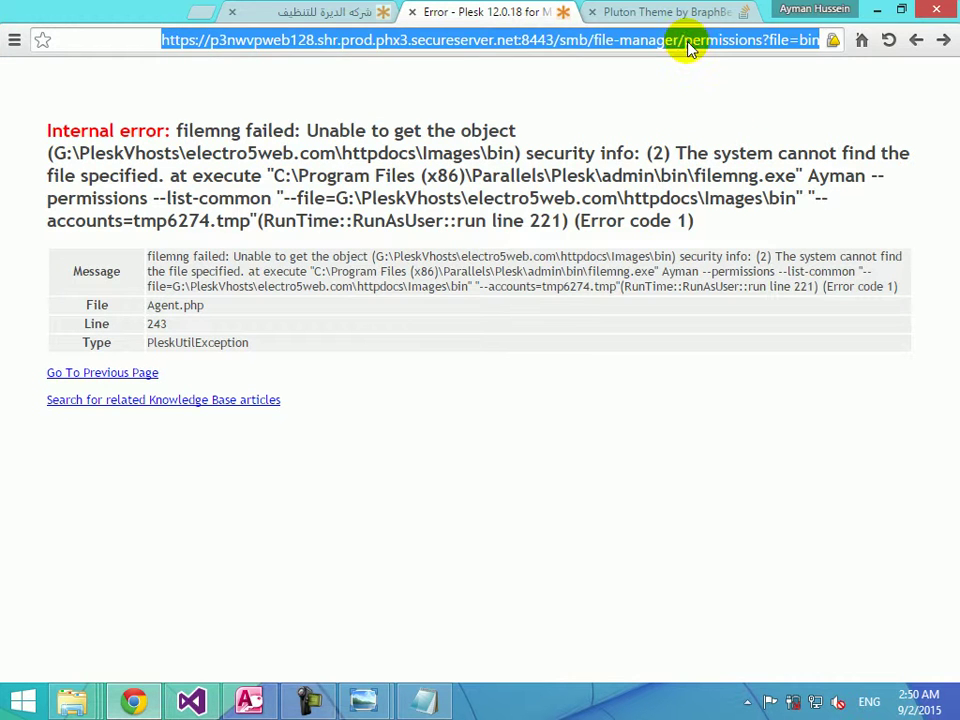
pyautogui.press('Return')
pyautogui.click(689, 41)
pyautogui.click(688, 42)
pyautogui.hotkey('shift', 'End')
pyautogui.click(688, 42)
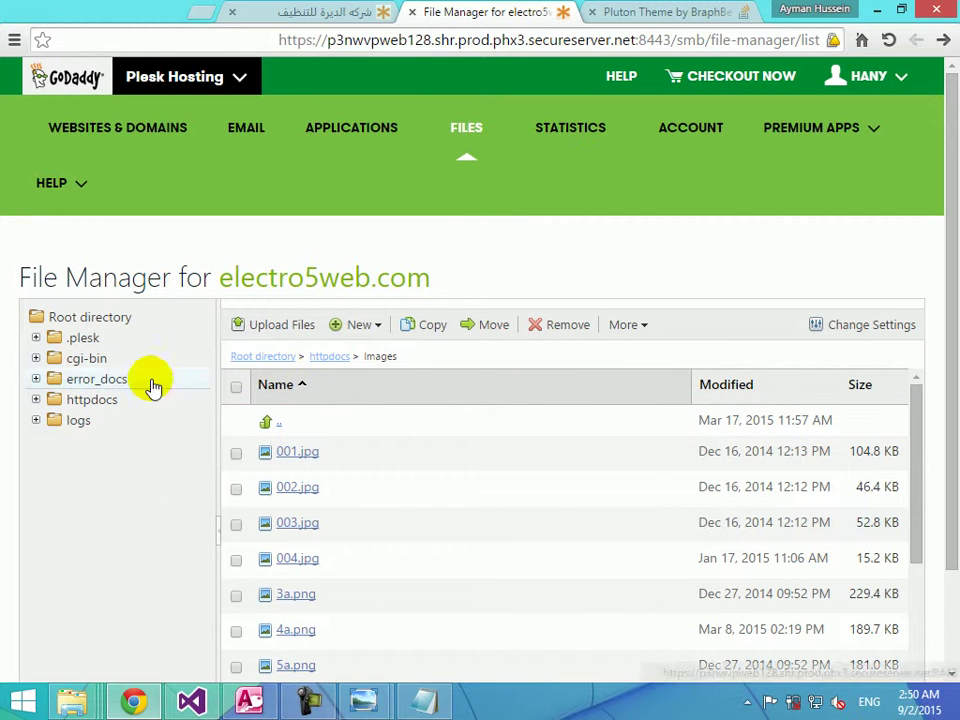
# Step: Navigate from the root directory through httpdocs into Cleaning and open the imagesss folder's actions
pyautogui.click(277, 357)
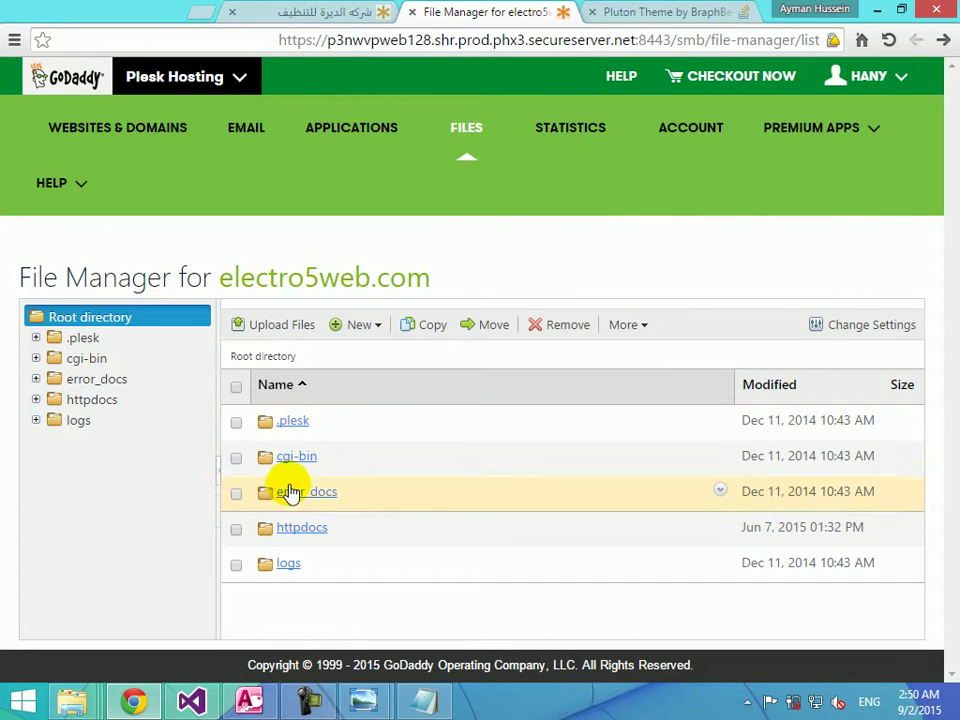
pyautogui.click(289, 527)
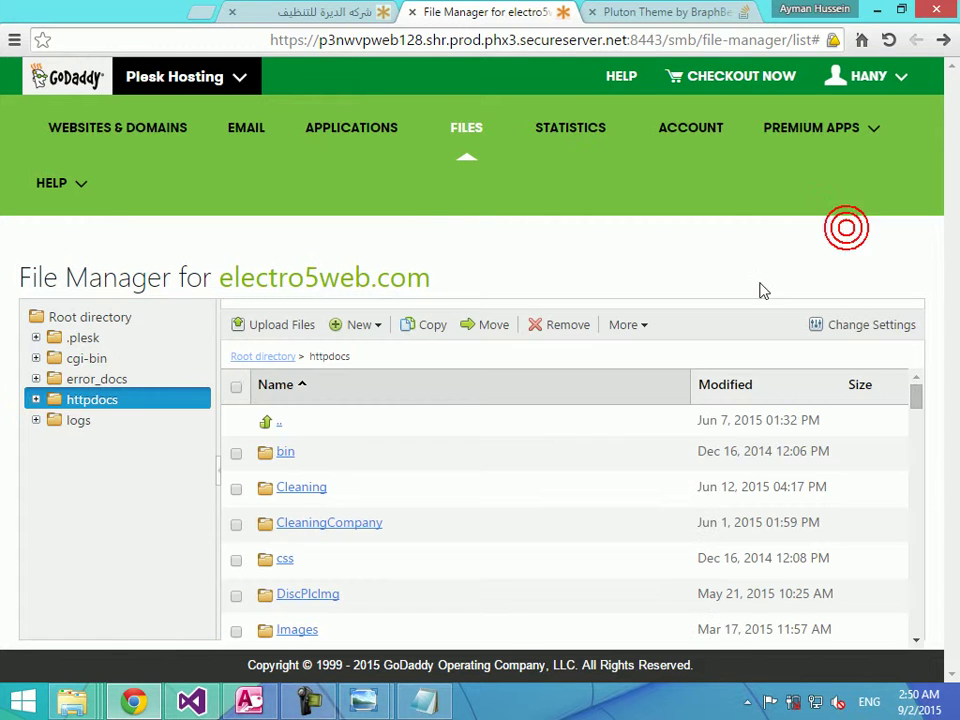
pyautogui.scroll(-2, 467, 454)
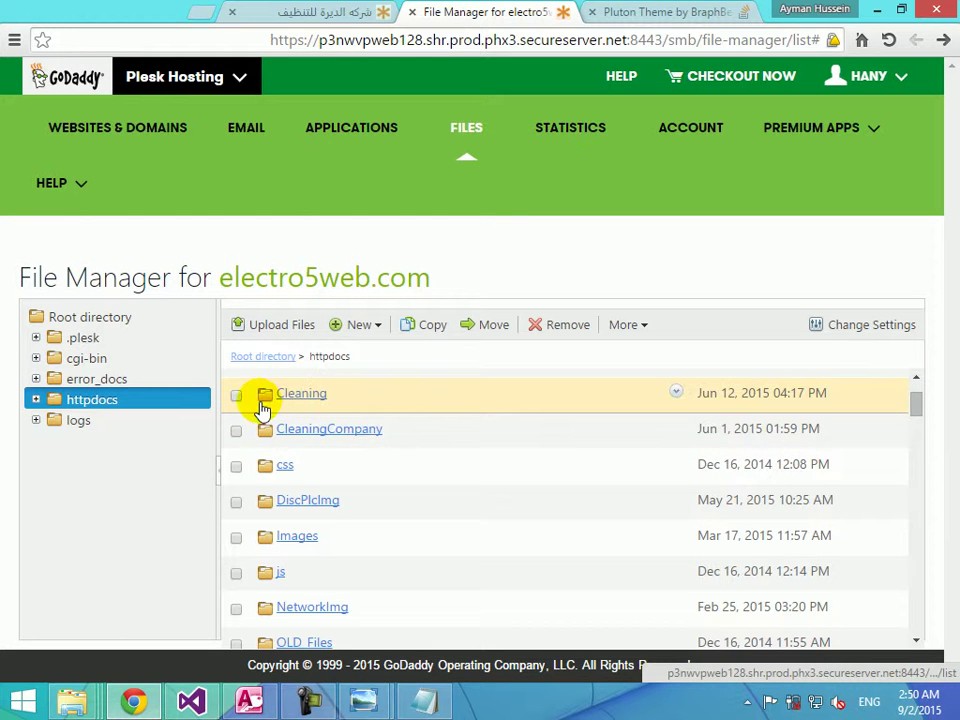
pyautogui.click(296, 400)
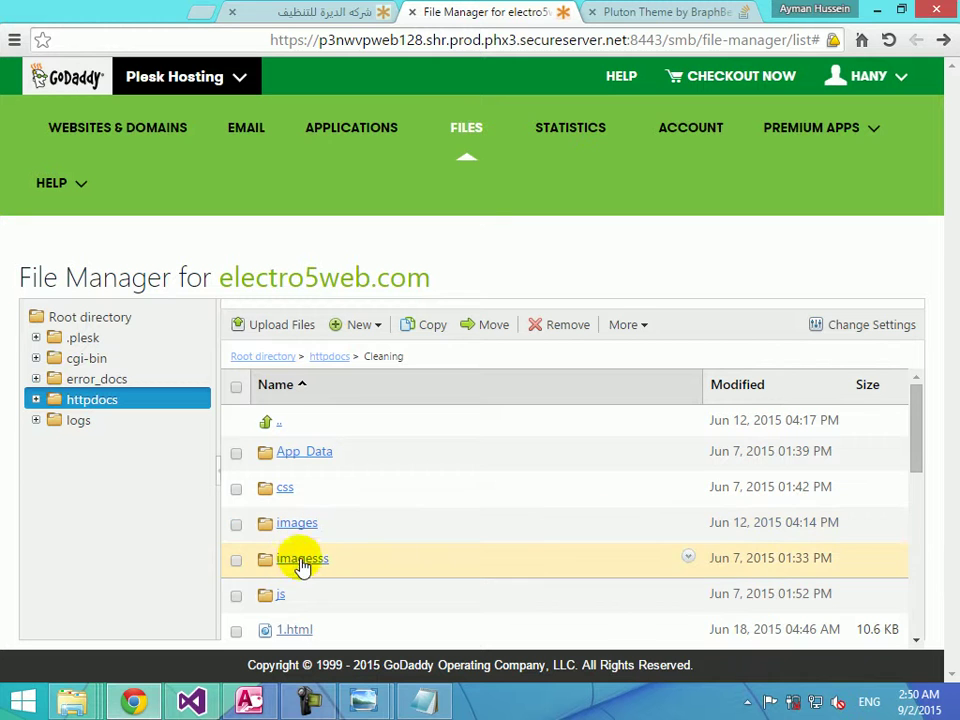
pyautogui.click(689, 562)
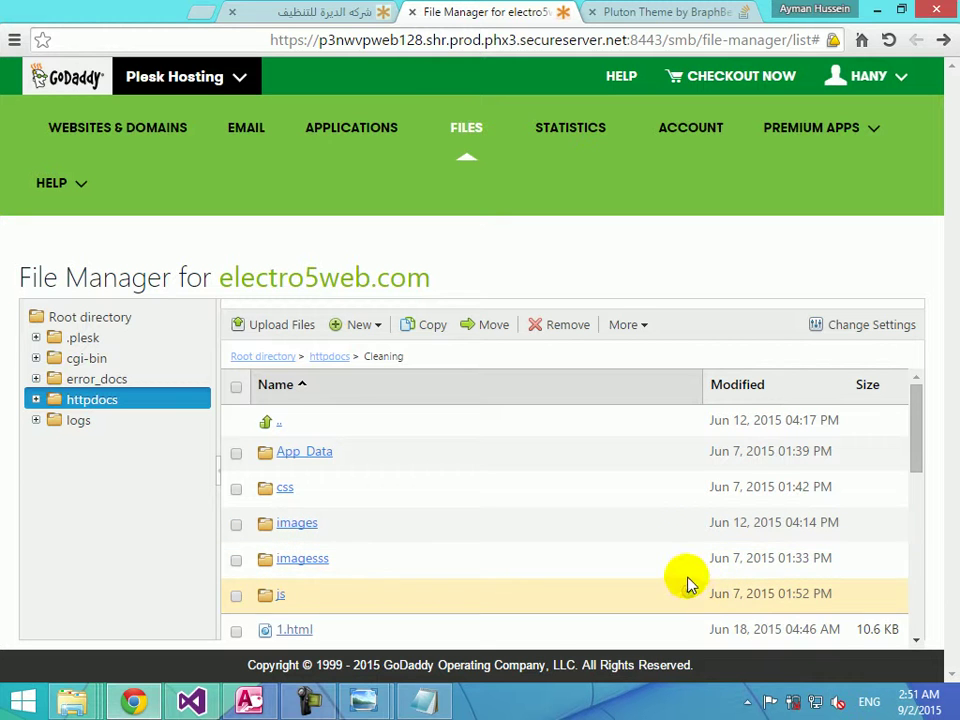
pyautogui.click(689, 562)
pyautogui.click(722, 627)
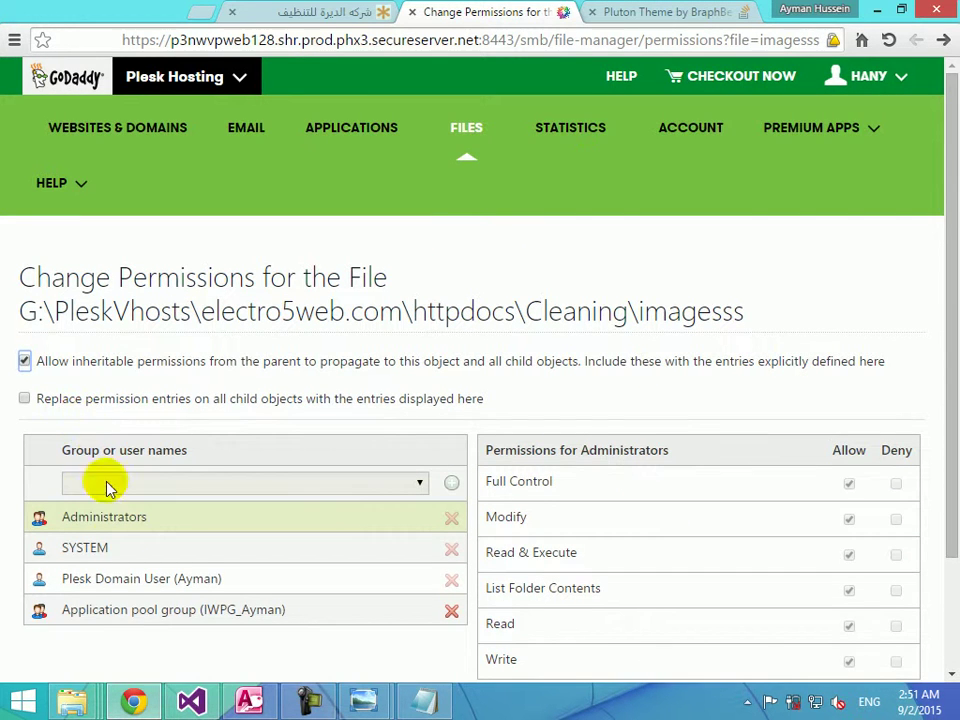
pyautogui.click(938, 46)
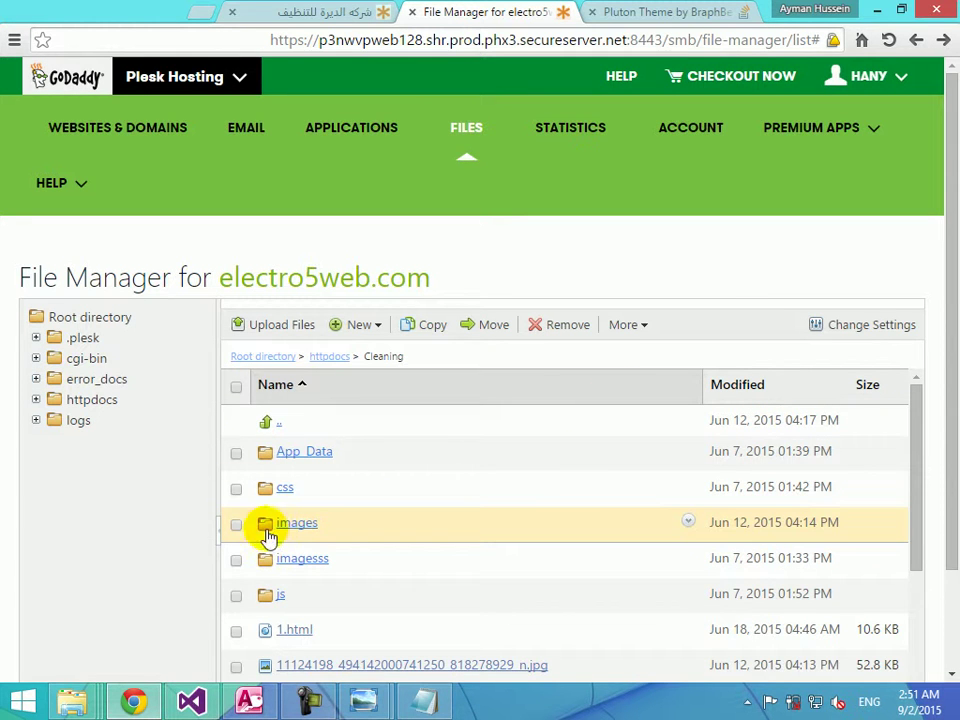
pyautogui.click(862, 325)
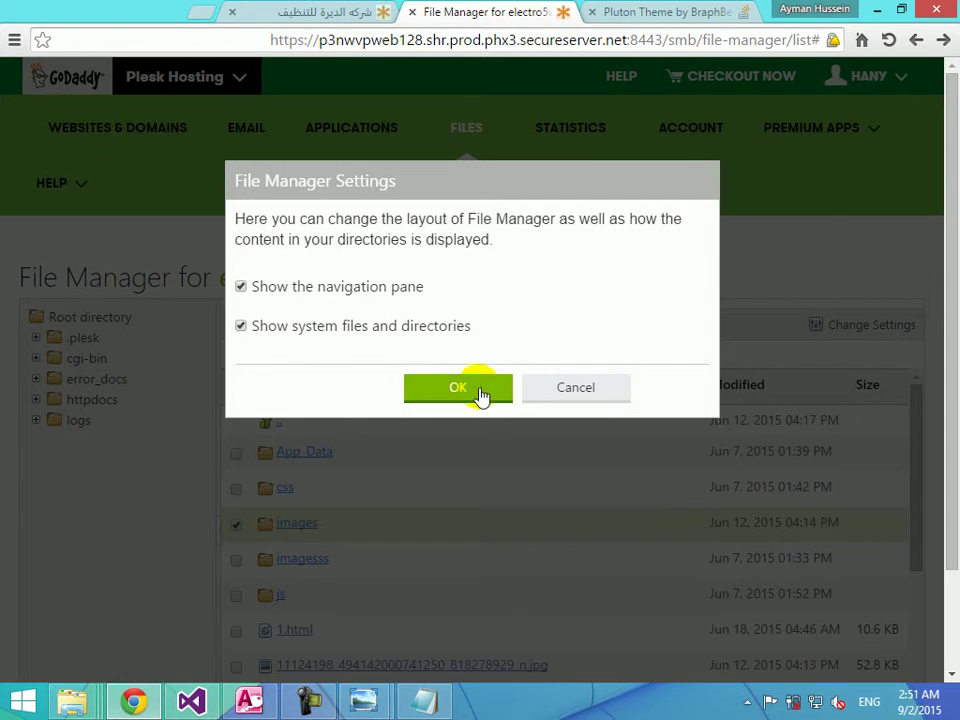
pyautogui.click(482, 392)
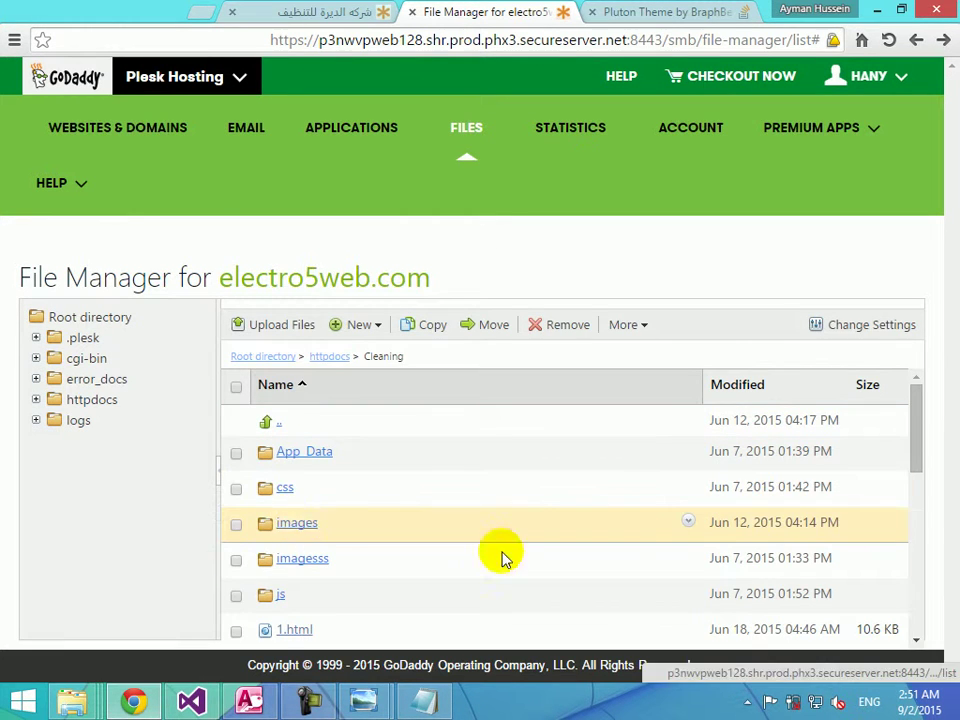
# Step: Open Change Permissions for Cleaning\images and review the Administrators' full permissions
pyautogui.click(688, 522)
pyautogui.click(753, 592)
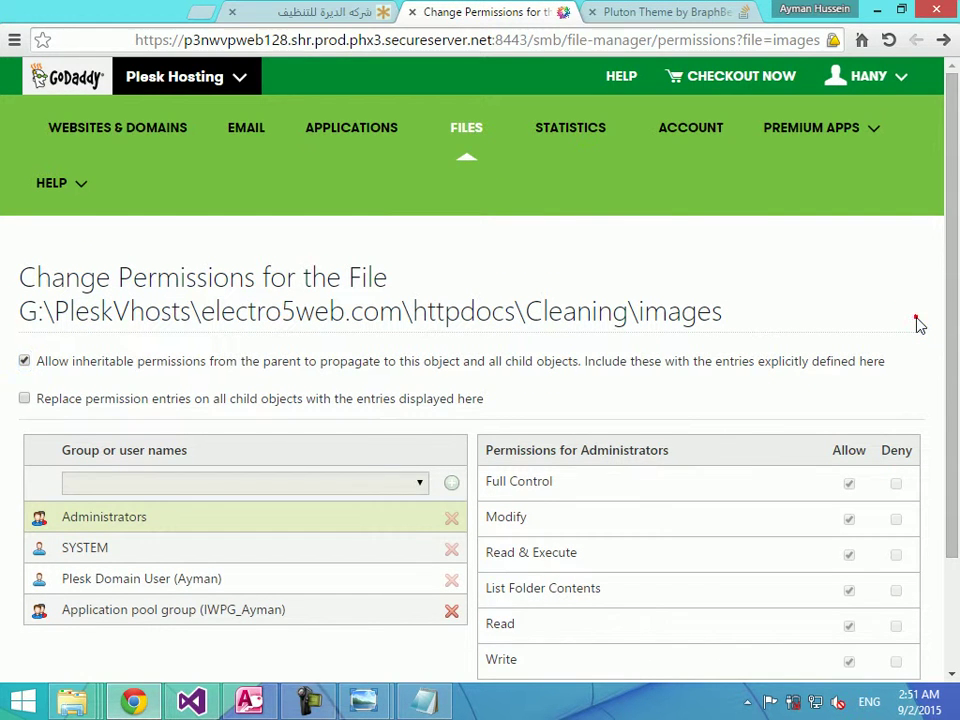
pyautogui.scroll(-2, 917, 321)
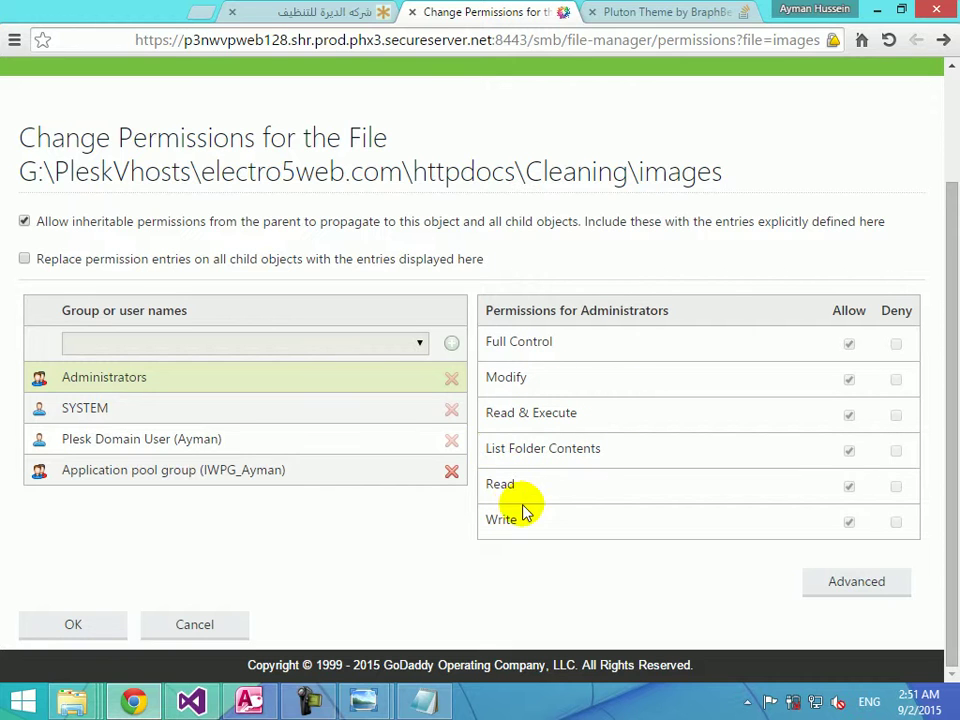
pyautogui.click(849, 344)
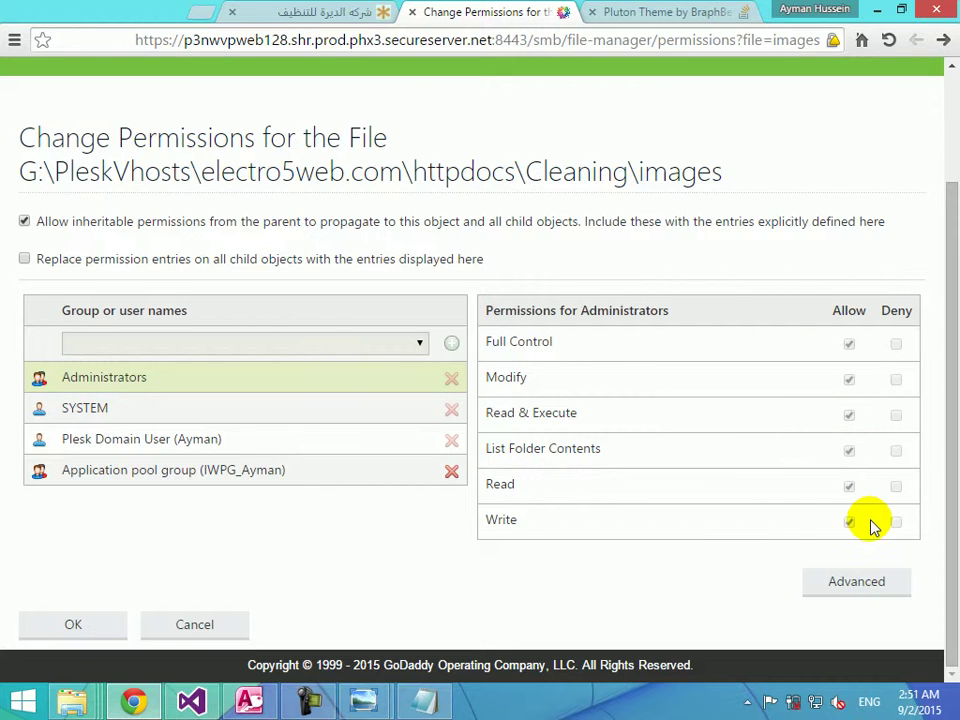
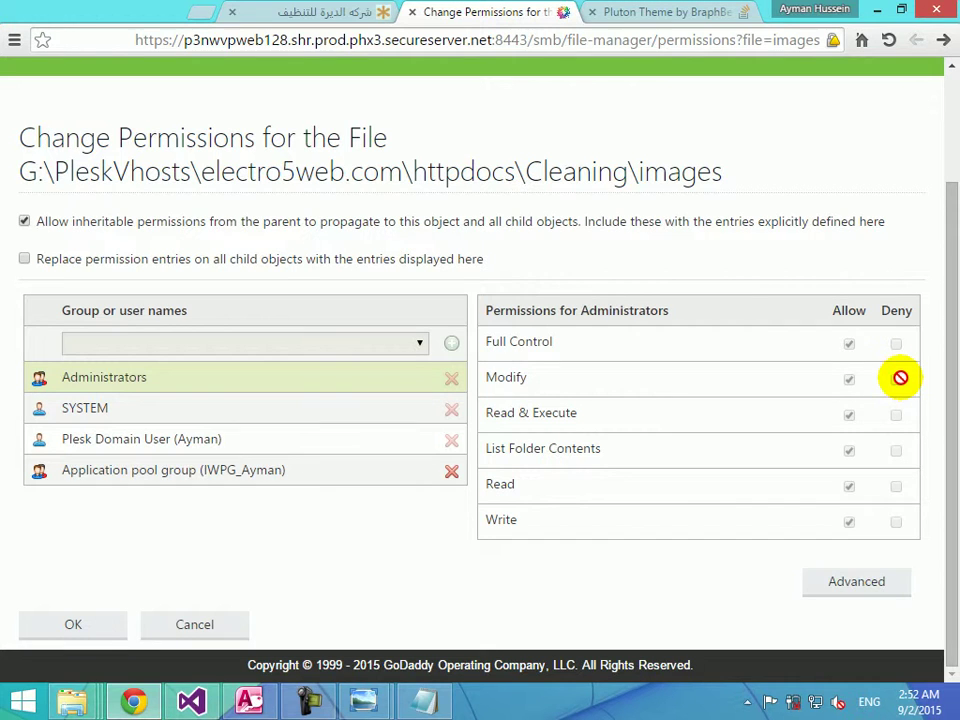
# Step: Go back from the images folder permissions page to the Cleaning folder listing
pyautogui.scroll(2, 852, 330)
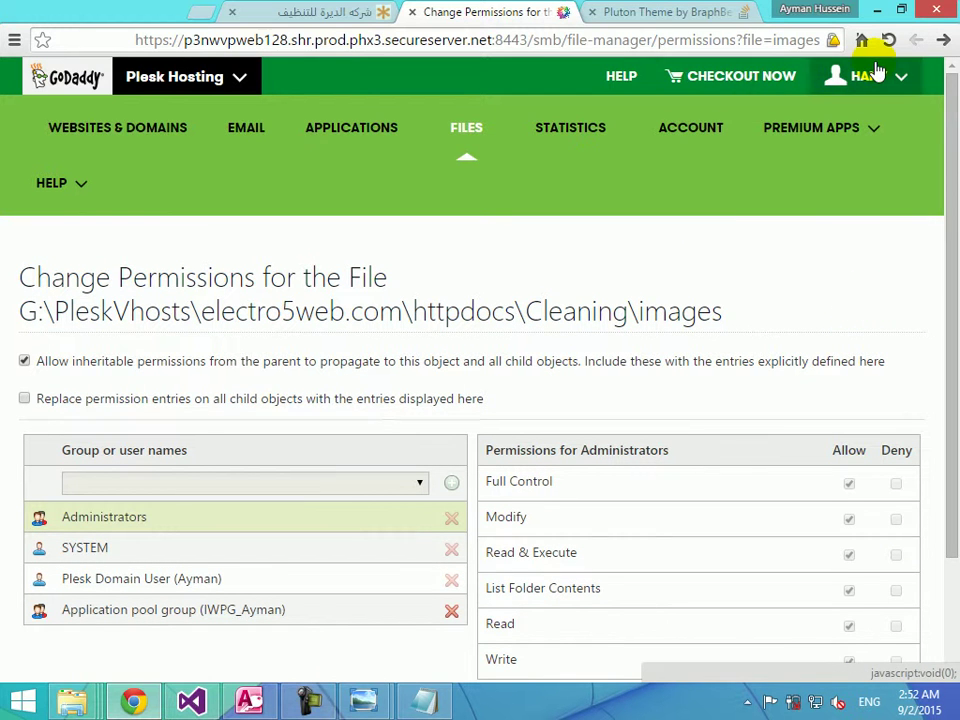
pyautogui.click(606, 11)
pyautogui.click(480, 11)
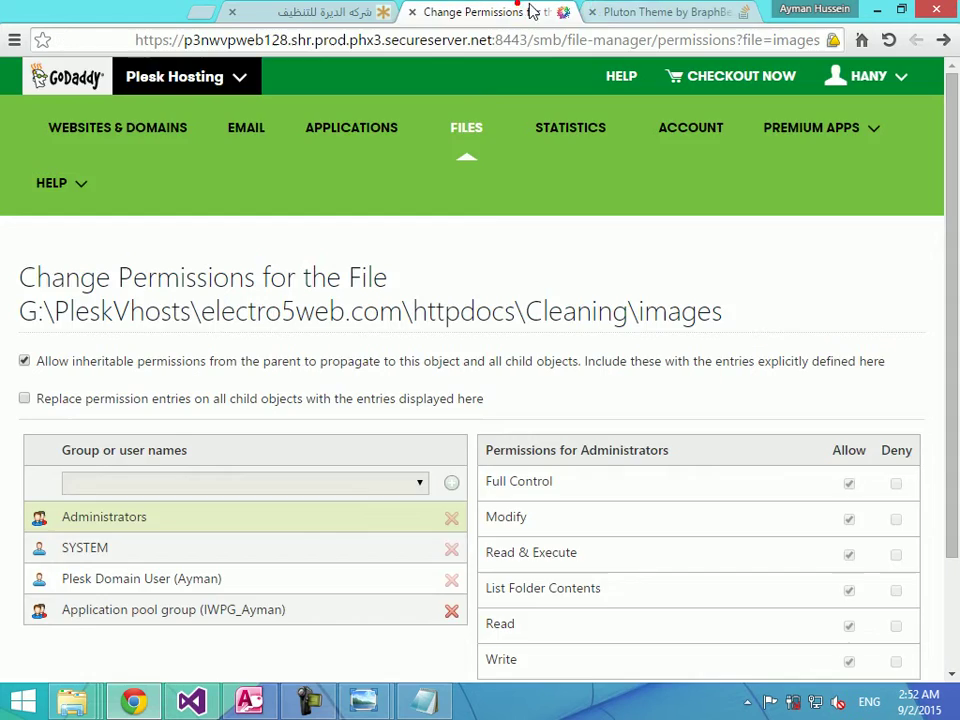
pyautogui.click(942, 44)
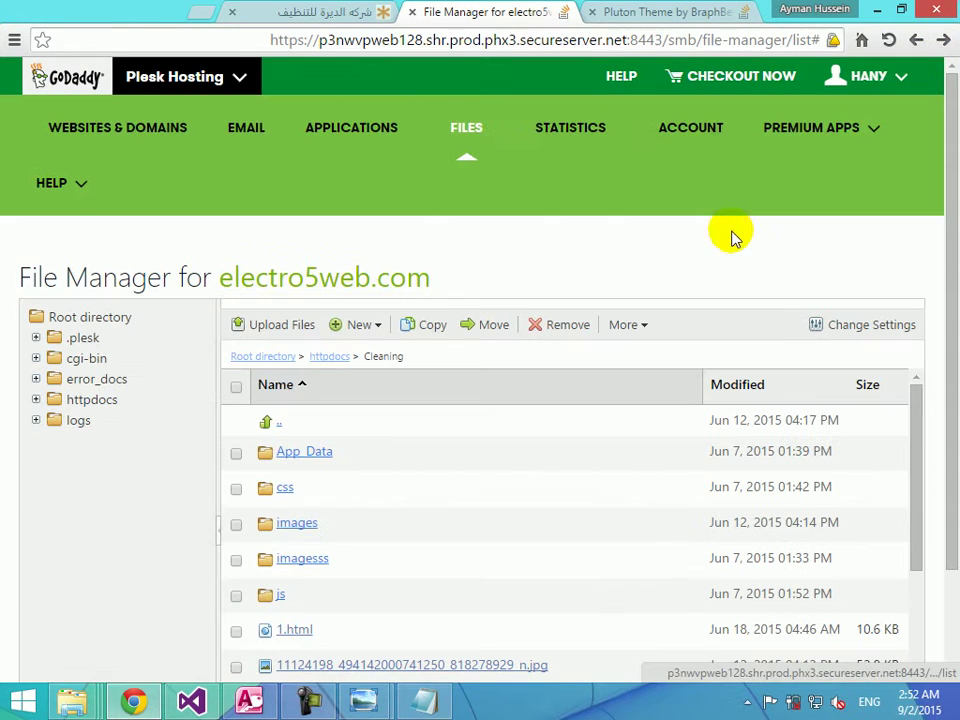
# Step: Leave File Manager and open the hosting account information page
pyautogui.click(926, 44)
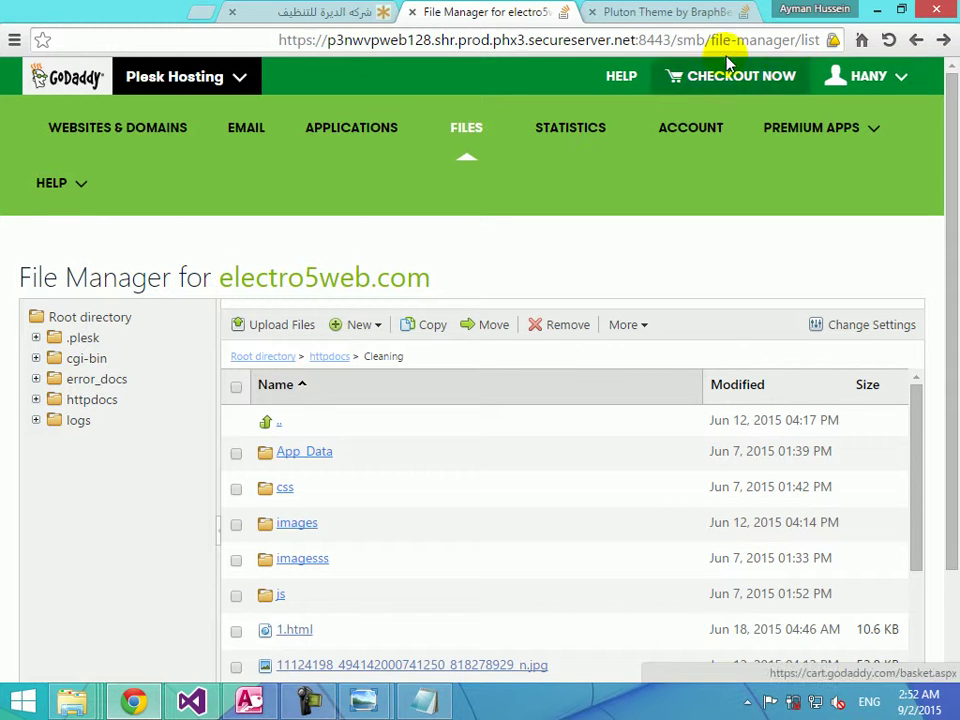
pyautogui.click(690, 42)
pyautogui.click(677, 42)
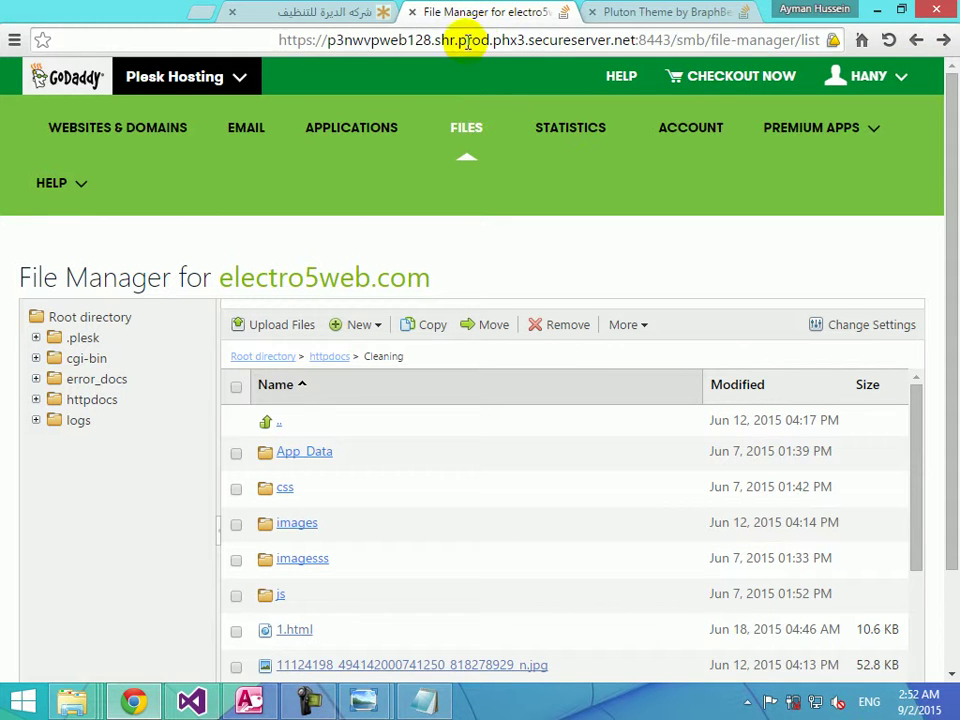
pyautogui.click(700, 133)
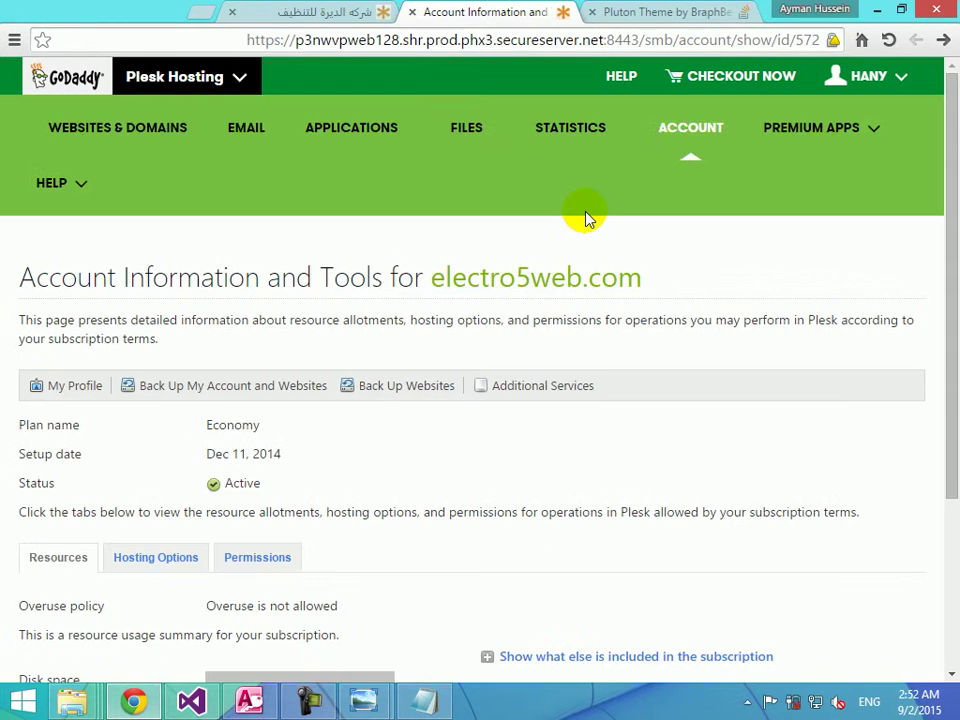
pyautogui.scroll(-3, 587, 221)
pyautogui.scroll(3, 585, 228)
pyautogui.click(622, 85)
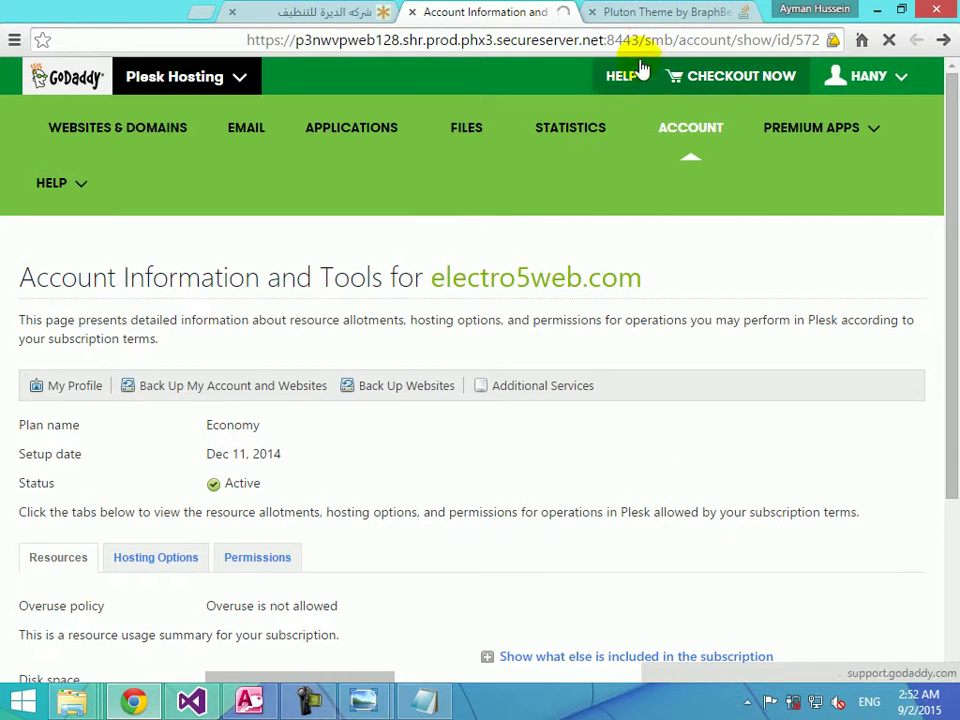
# Step: Choose My Account from the customer account menu to reach the products overview
pyautogui.click(906, 84)
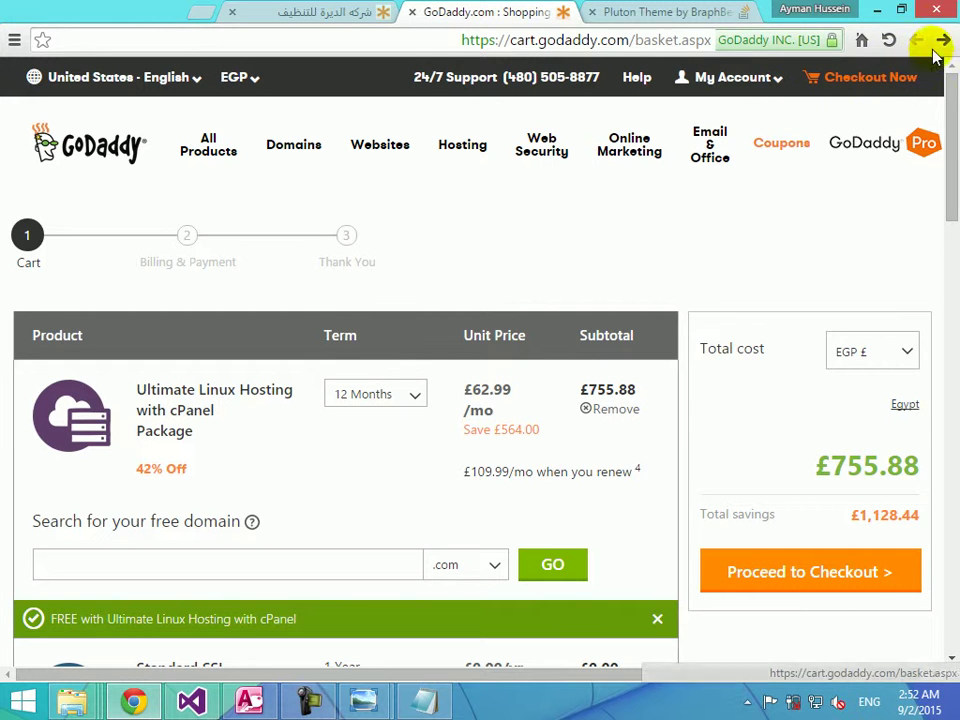
pyautogui.click(936, 45)
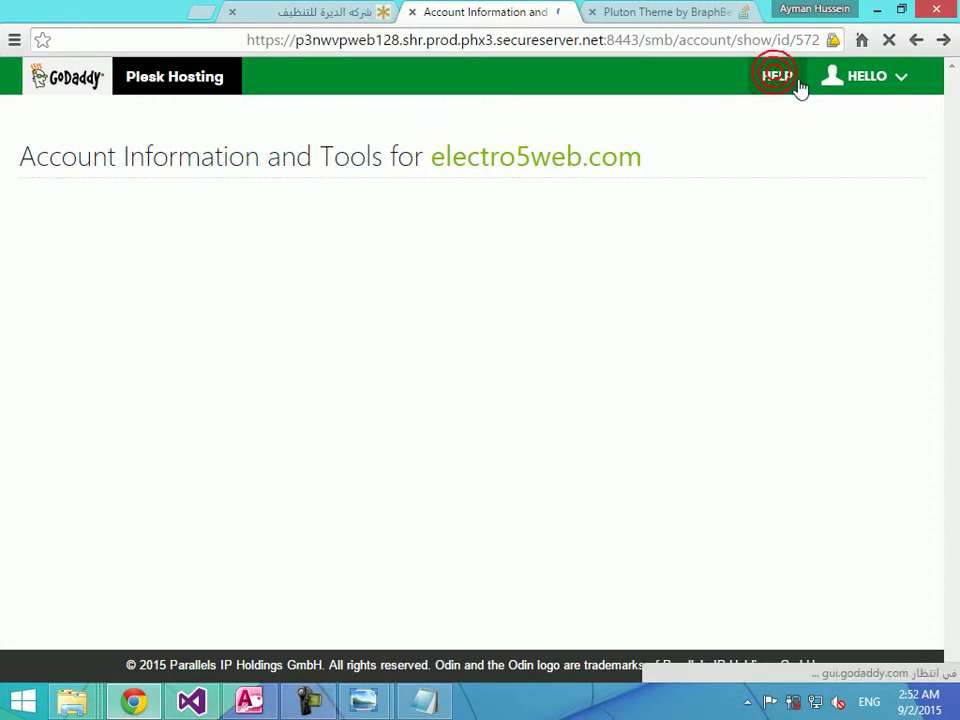
pyautogui.click(897, 88)
pyautogui.click(825, 241)
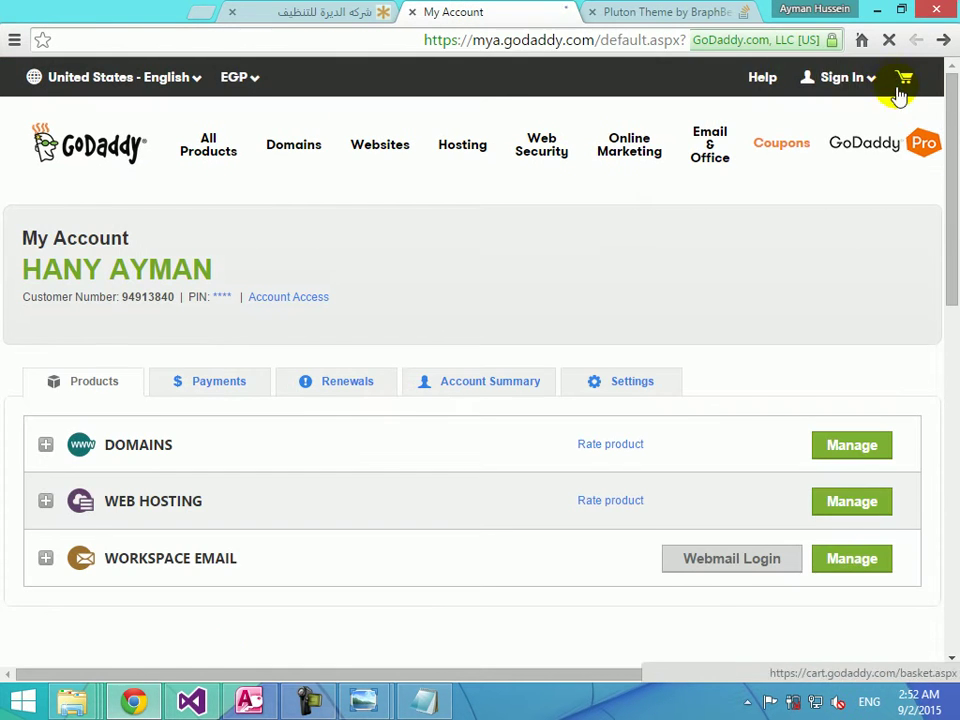
# Step: Expand Web Hosting and open the electro5web.com control panel through Manage
pyautogui.click(45, 502)
pyautogui.scroll(-2, 107, 493)
pyautogui.scroll(-2, 647, 163)
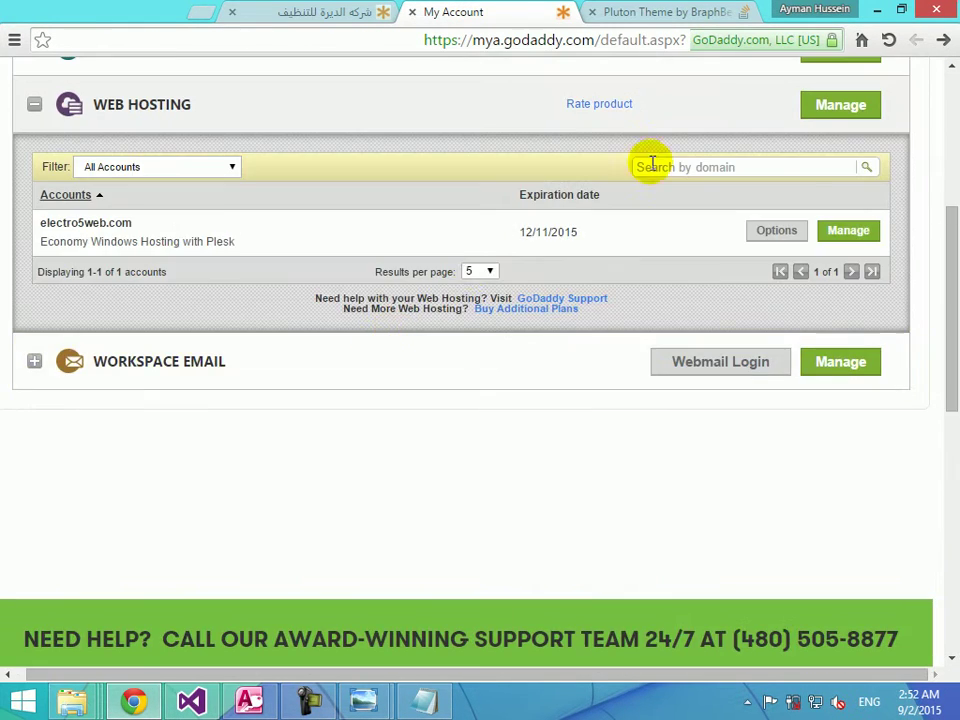
pyautogui.click(843, 239)
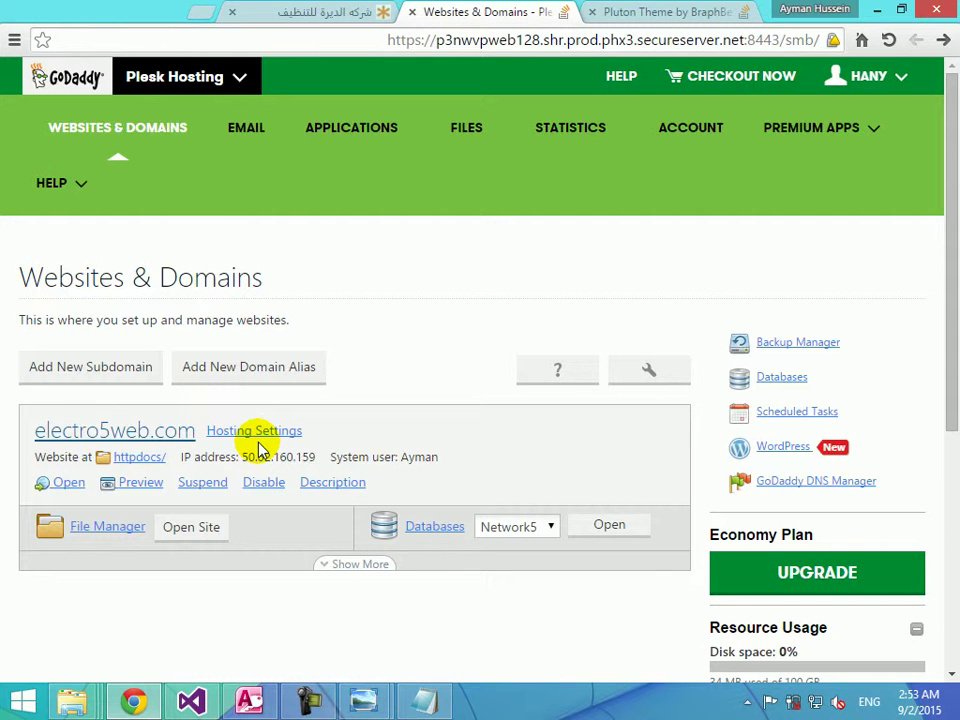
# Step: Open the site's Databases list, preview the Add New Database form, and return
pyautogui.click(447, 529)
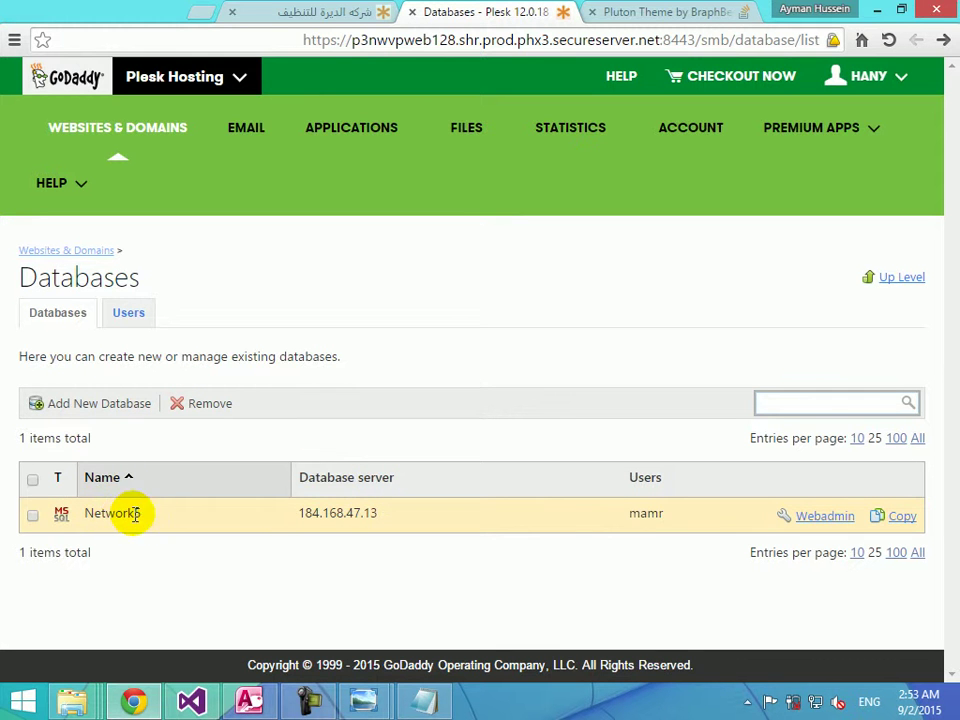
pyautogui.click(97, 412)
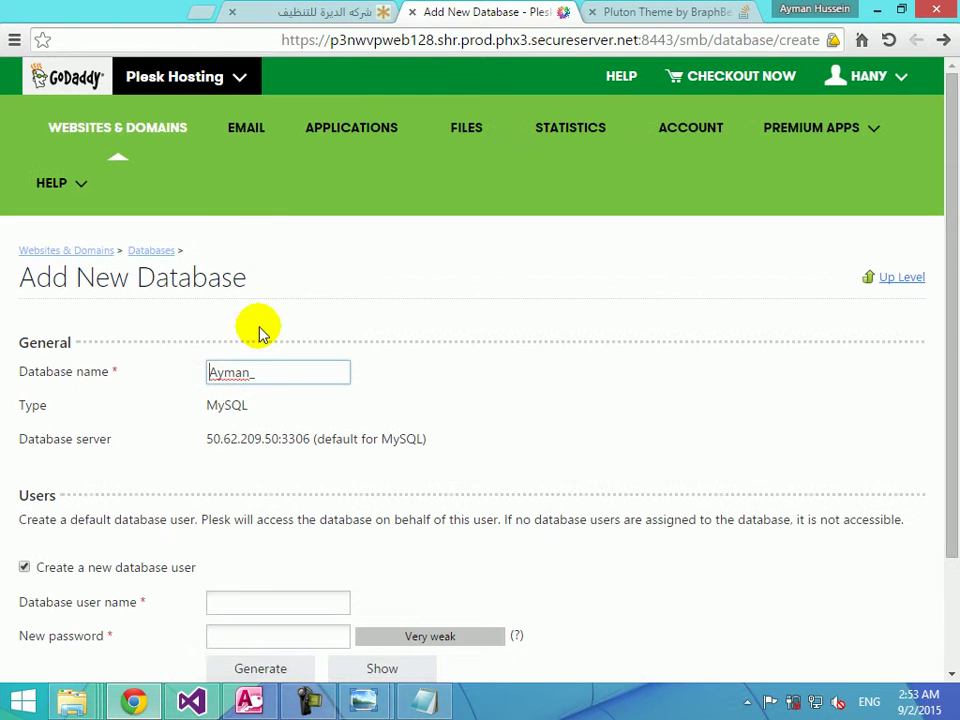
pyautogui.scroll(-3, 284, 307)
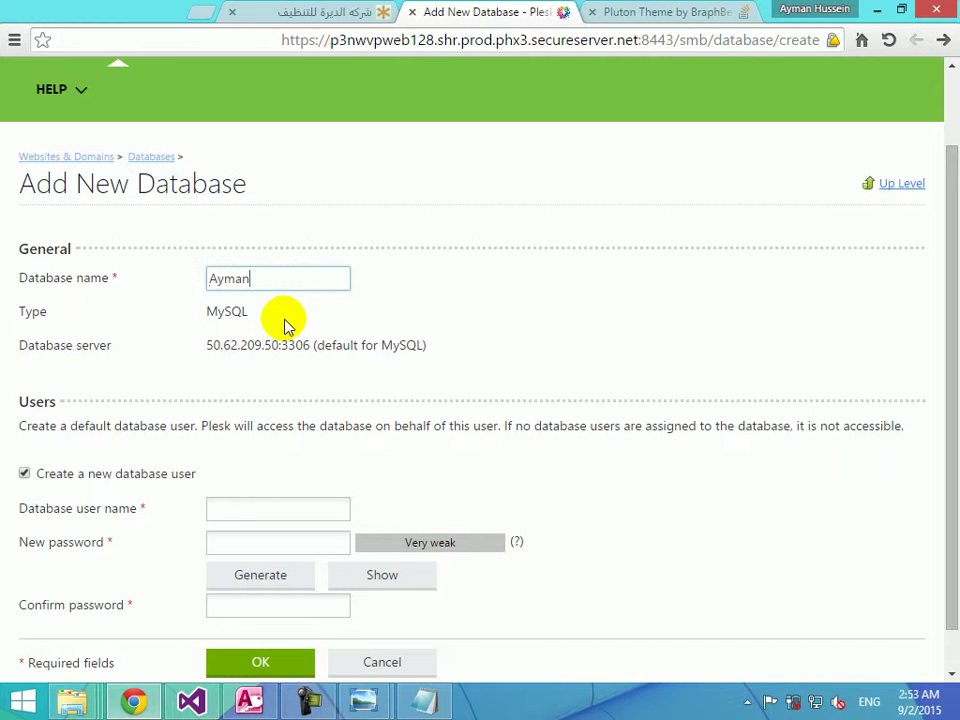
pyautogui.click(940, 40)
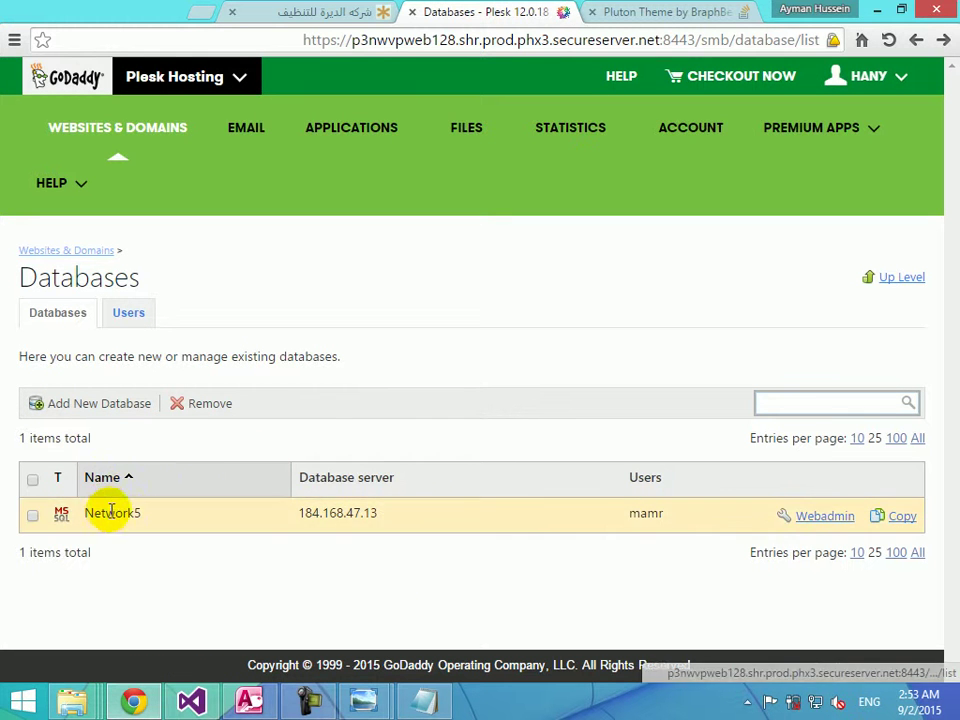
# Step: Select the Network5 database name, then reopen Add New Database and check its user and password fields
pyautogui.moveTo(93, 513); pyautogui.dragTo(216, 519)
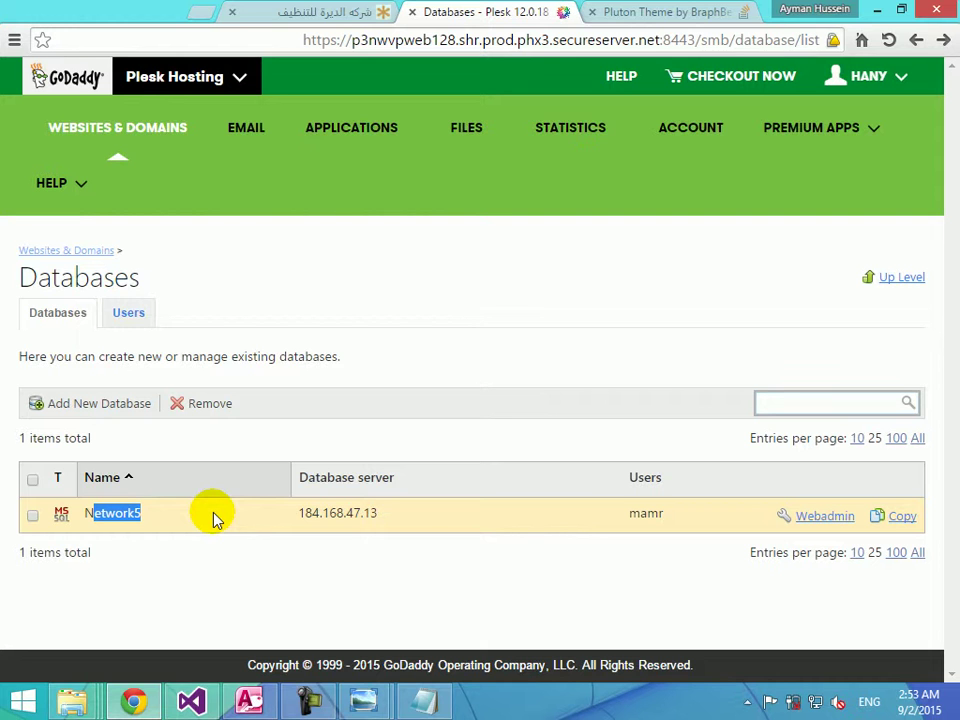
pyautogui.click(100, 406)
pyautogui.write('Ayman_')
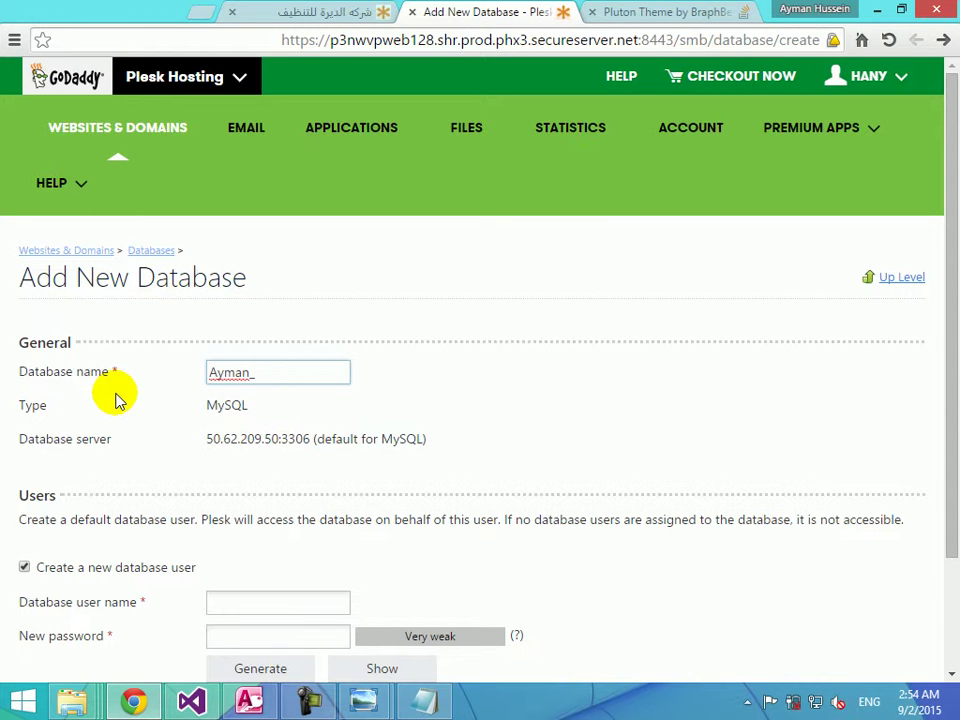
pyautogui.click(250, 510)
pyautogui.click(249, 544)
pyautogui.click(577, 461)
pyautogui.scroll(-1, 590, 475)
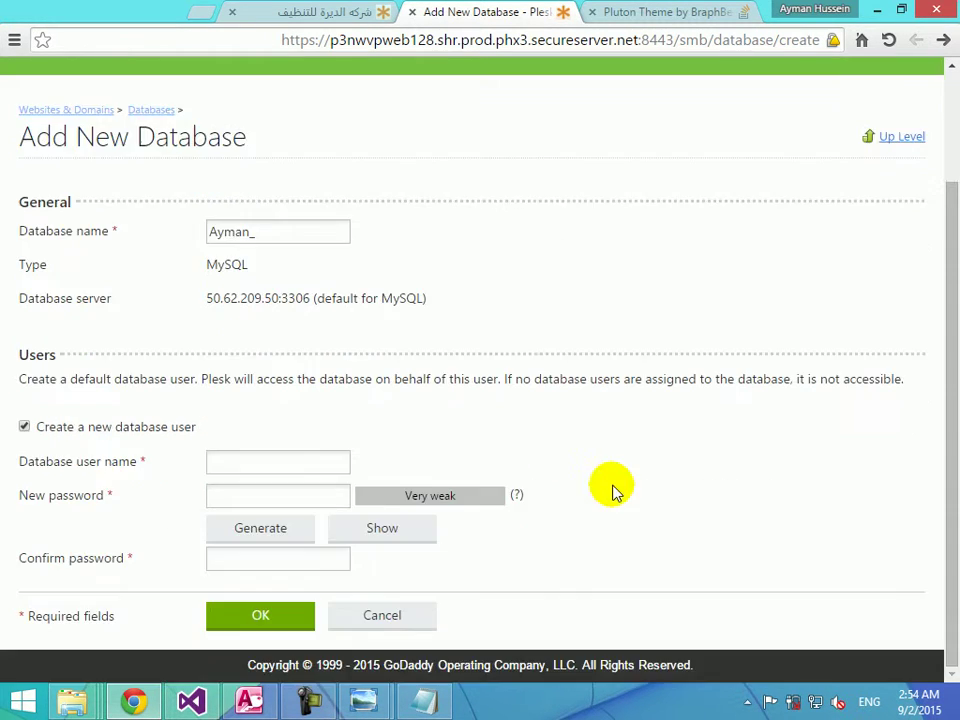
pyautogui.click(272, 562)
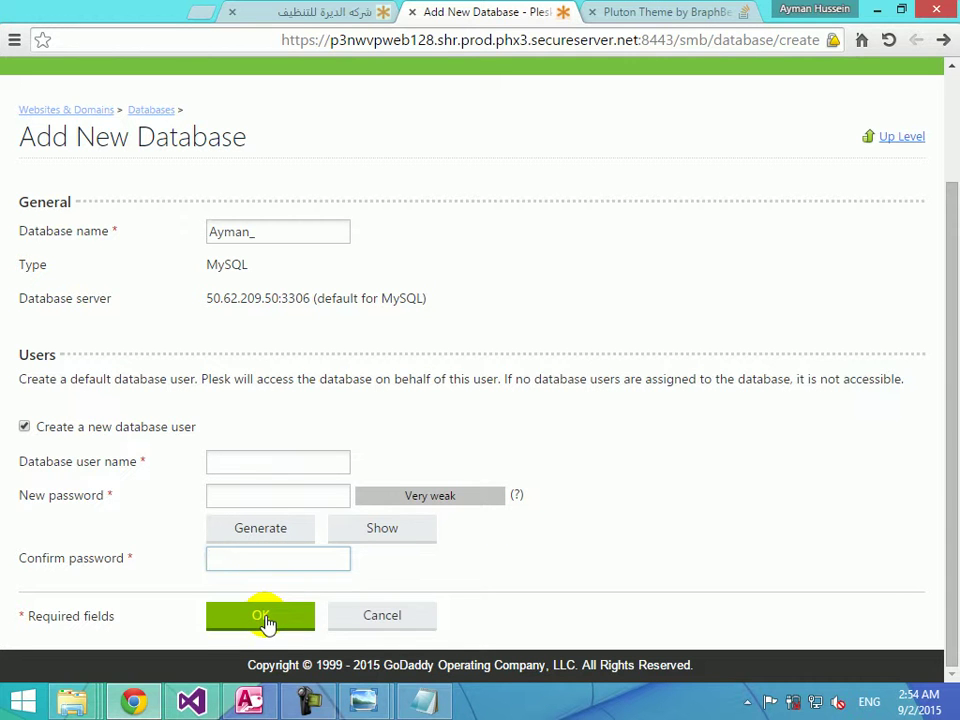
pyautogui.scroll(3, 284, 614)
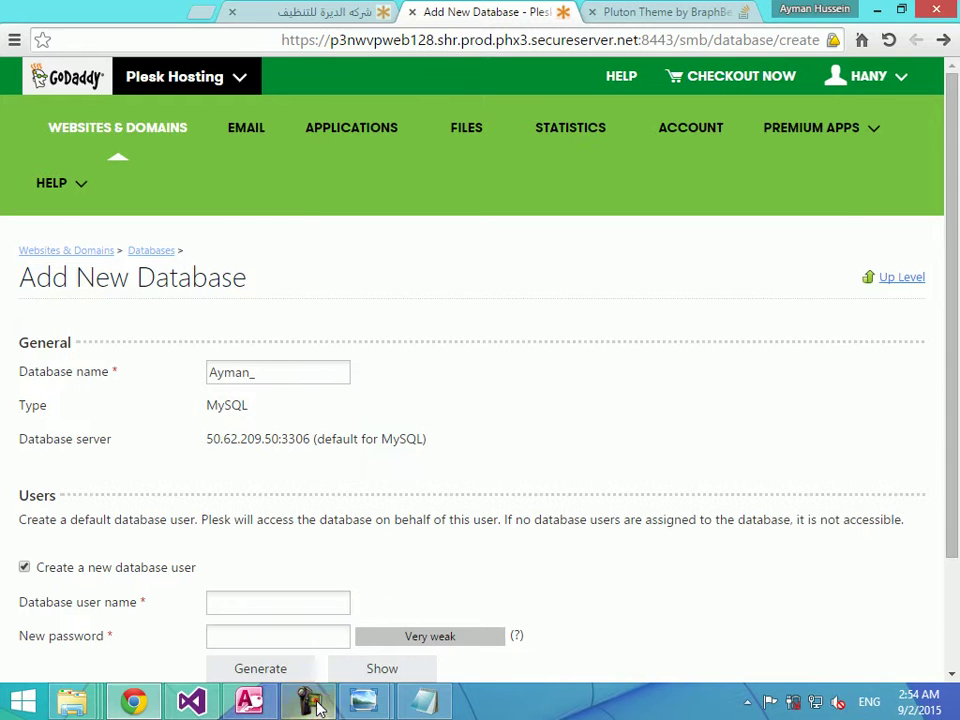
pyautogui.click(307, 699)
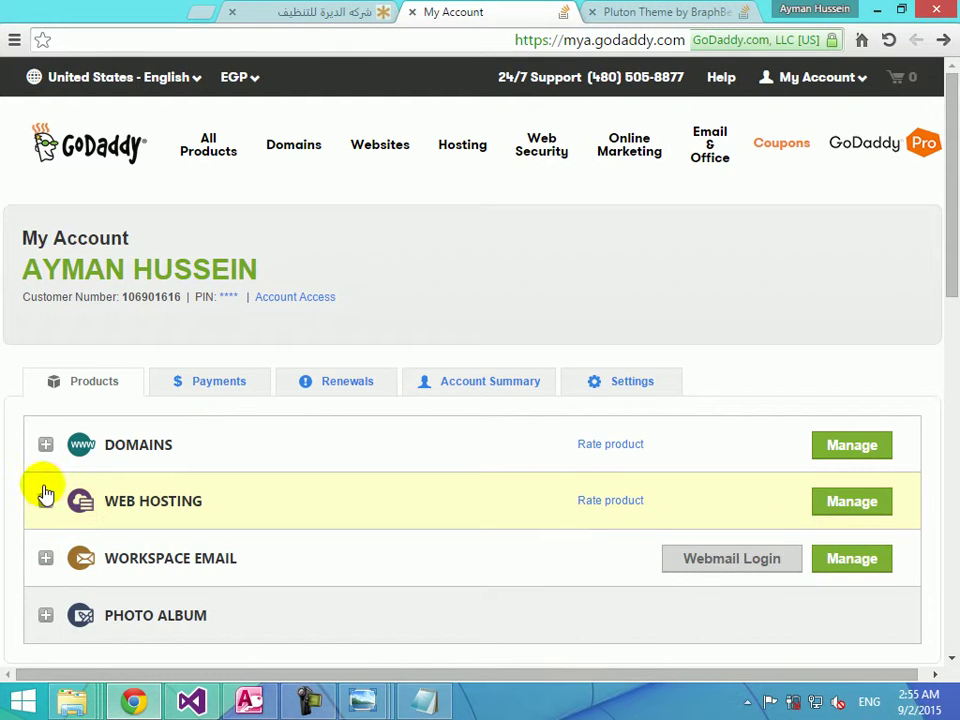
# Step: Launch the elderacleaning.com hosting control panel, glancing at the live cleaning site while it loads
pyautogui.click(40, 492)
pyautogui.scroll(-4, 122, 493)
pyautogui.click(841, 229)
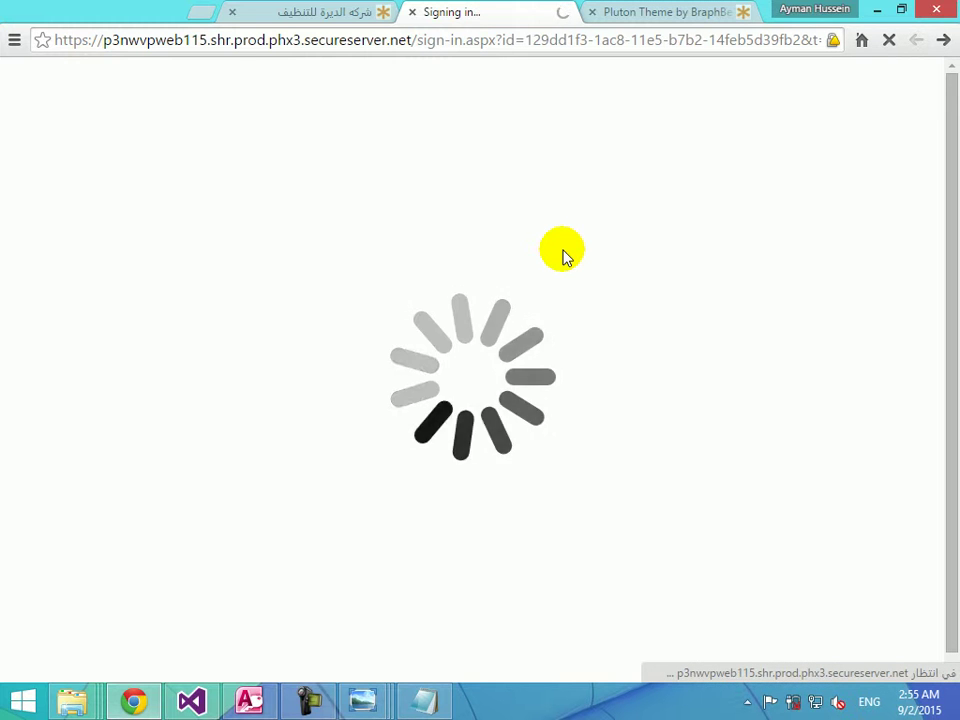
pyautogui.click(308, 12)
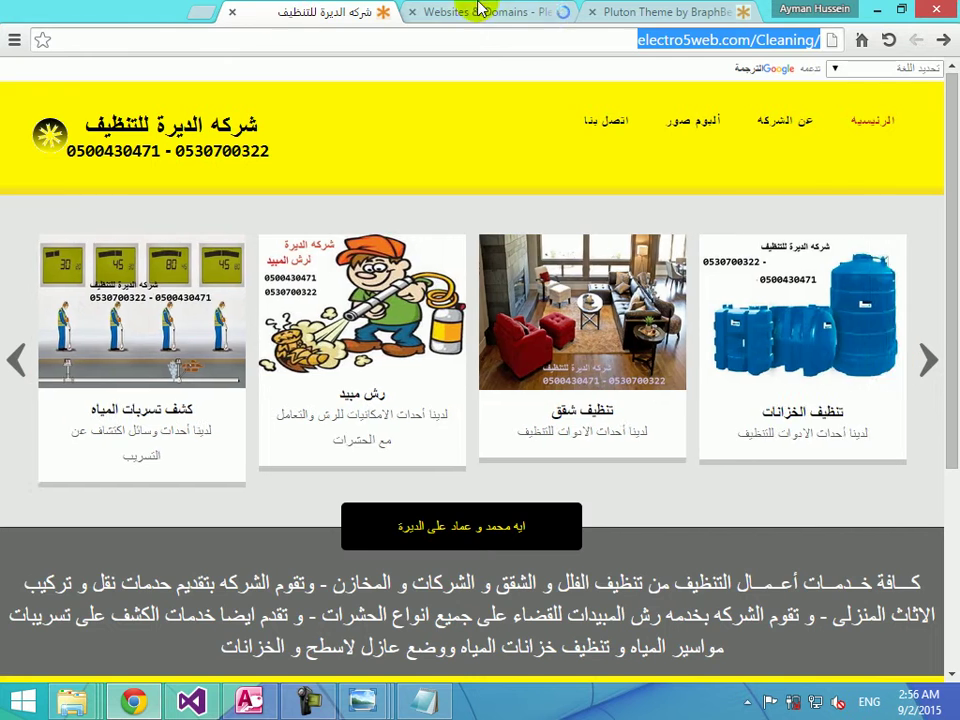
pyautogui.click(480, 10)
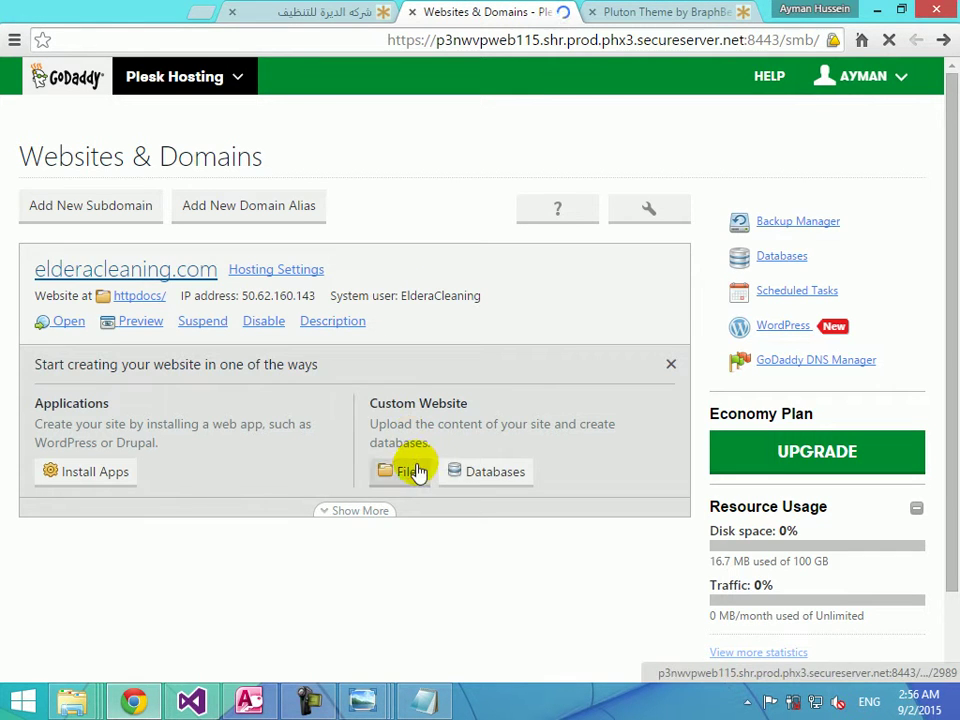
pyautogui.scroll(-2, 476, 575)
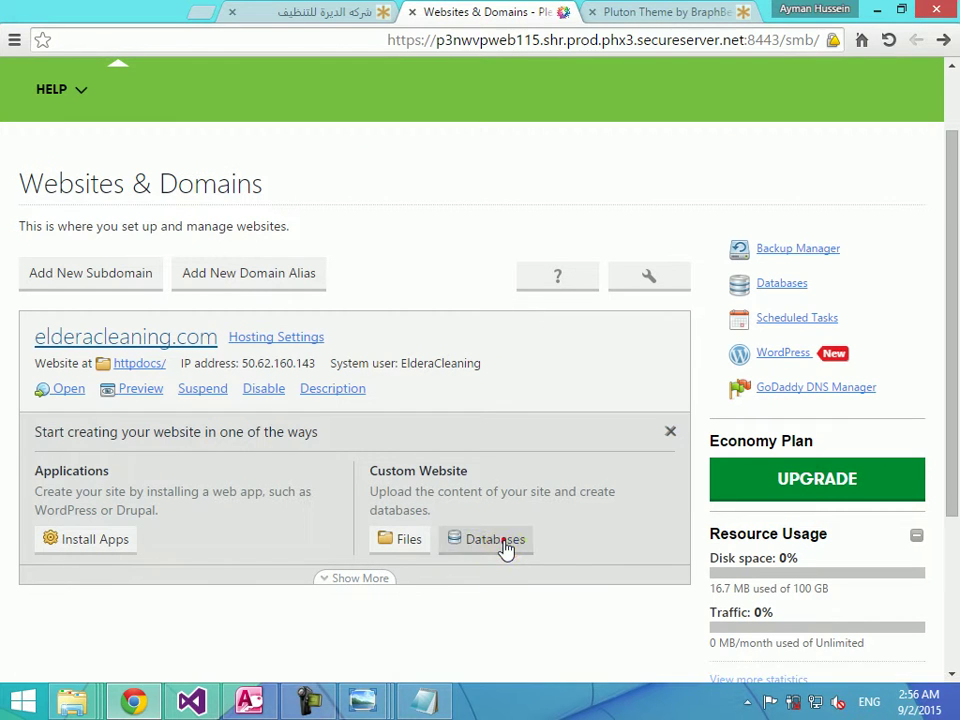
# Step: Add a Microsoft SQL Server database, filling its user name and password from a saved entry
pyautogui.click(506, 545)
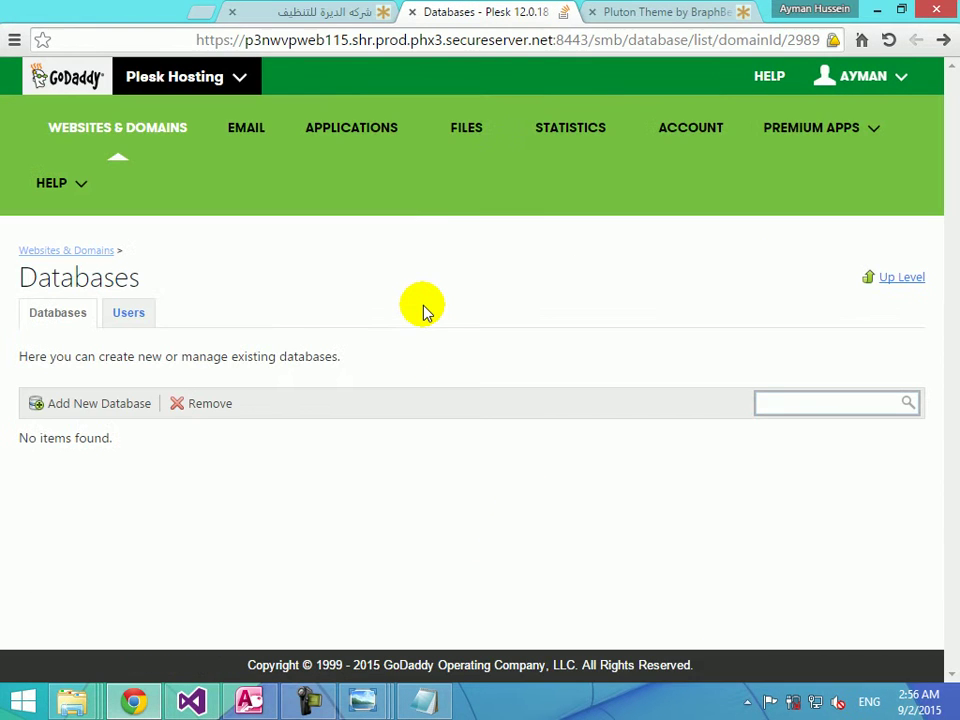
pyautogui.click(108, 410)
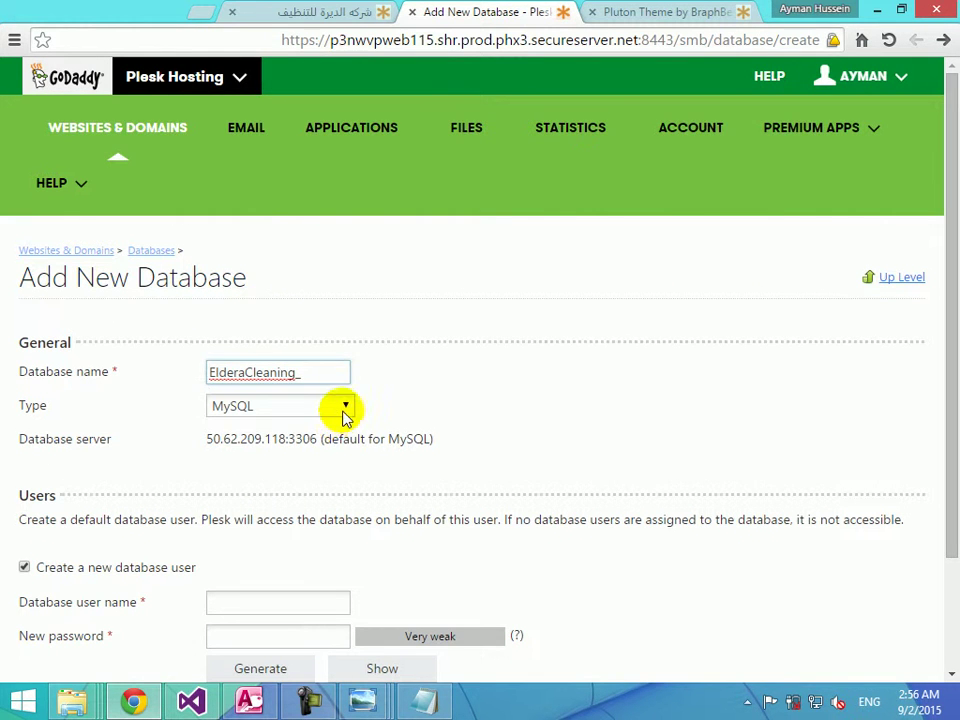
pyautogui.click(345, 407)
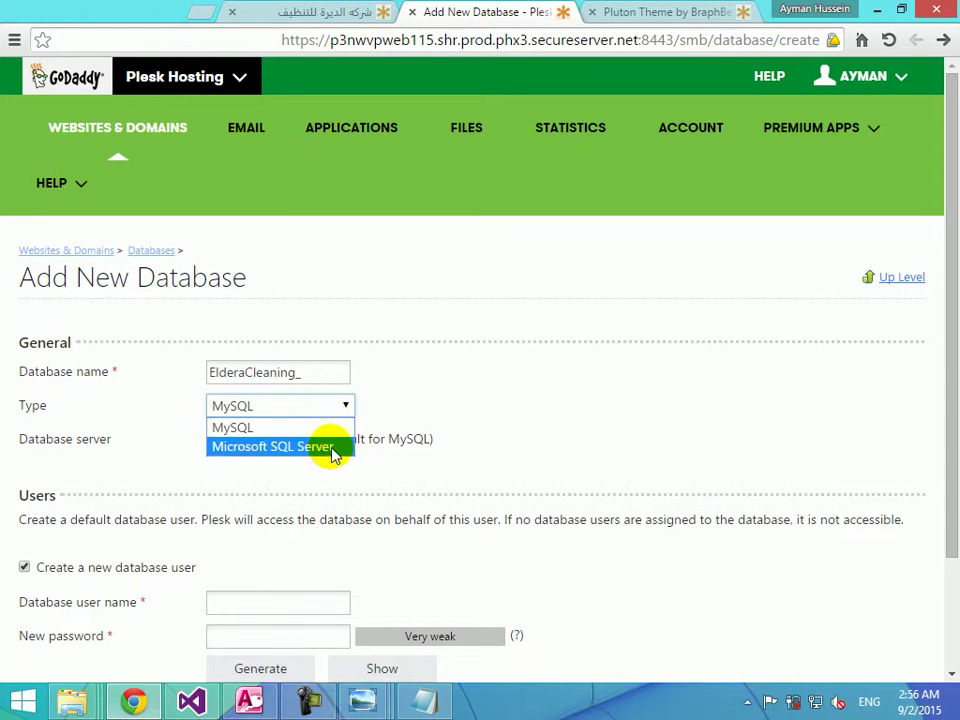
pyautogui.click(332, 447)
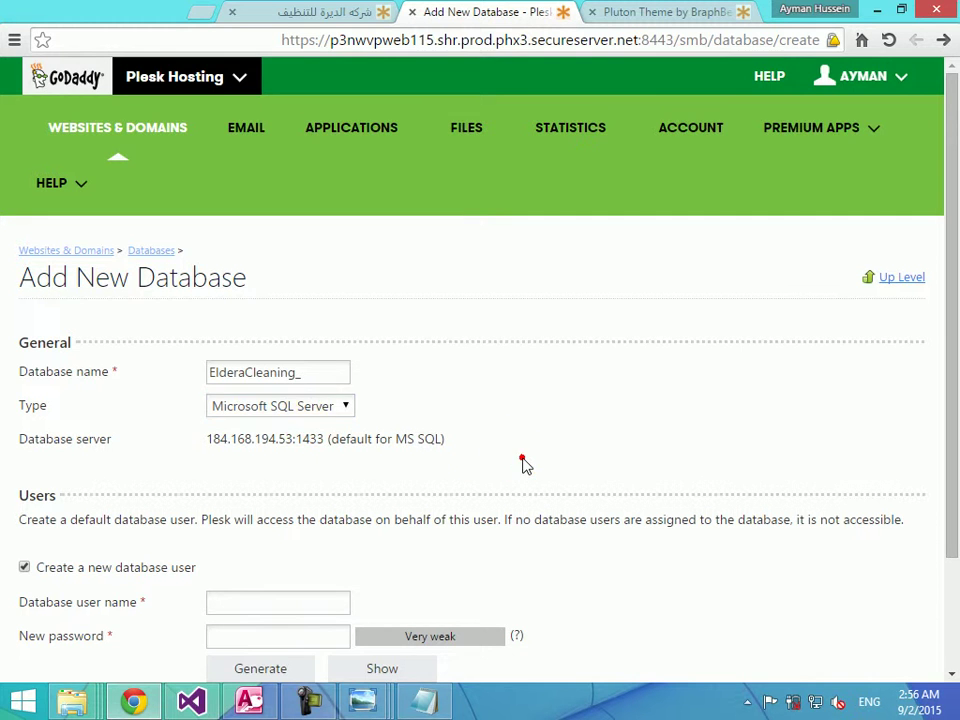
pyautogui.scroll(-1, 523, 463)
pyautogui.click(282, 508)
pyautogui.click(272, 540)
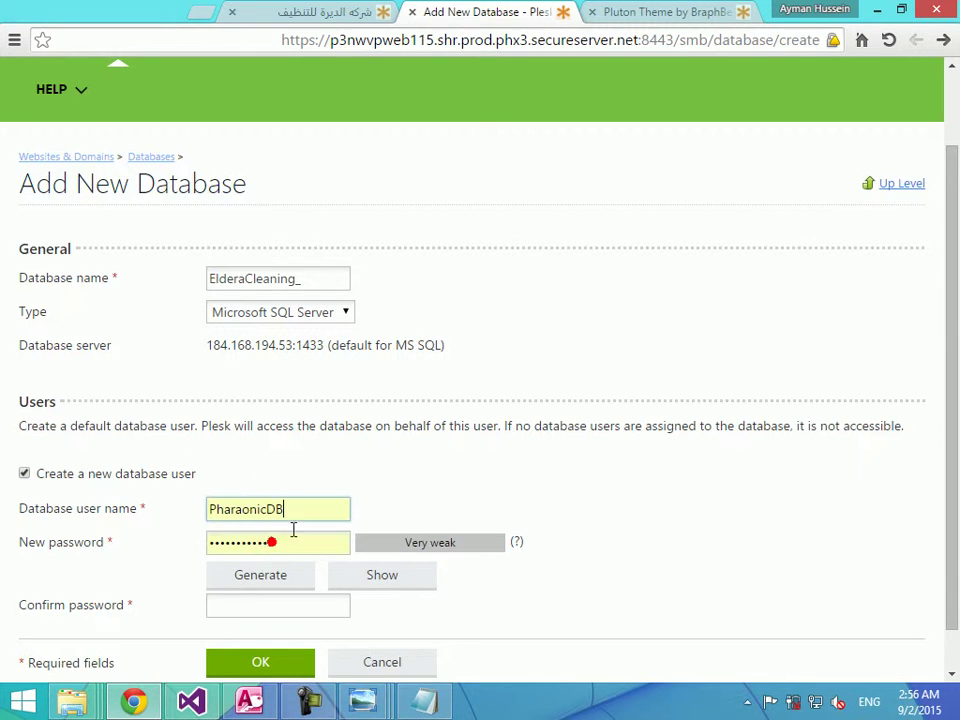
pyautogui.scroll(-1, 475, 458)
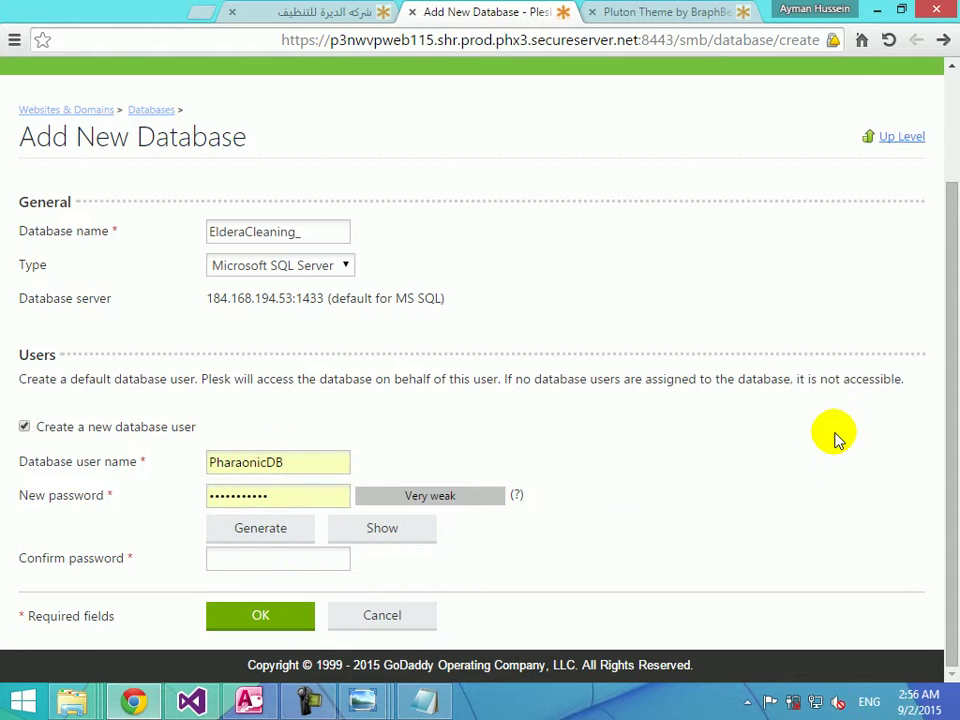
pyautogui.scroll(3, 850, 370)
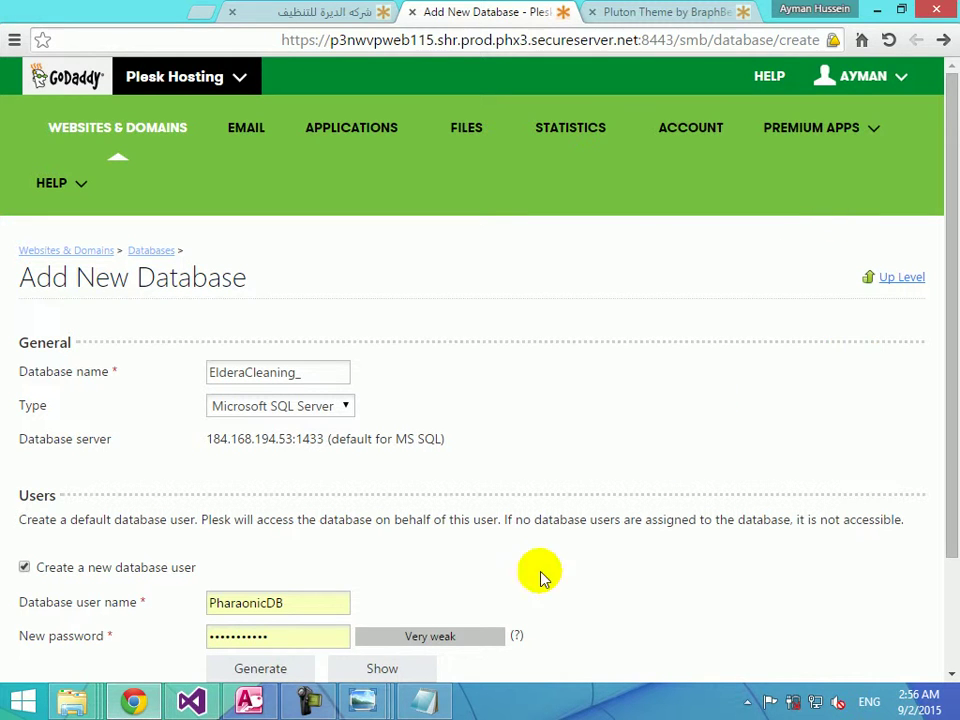
pyautogui.click(192, 702)
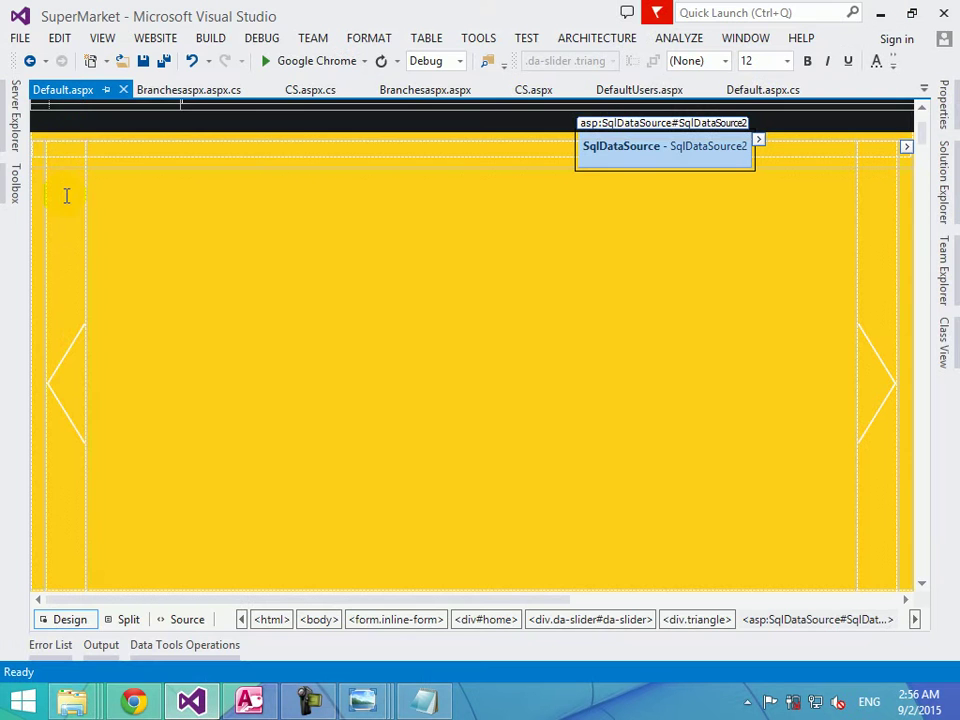
# Step: Start a new SQL query from Tables and paste the Adevertising CREATE TABLE script into it
pyautogui.click(15, 115)
pyautogui.click(266, 90)
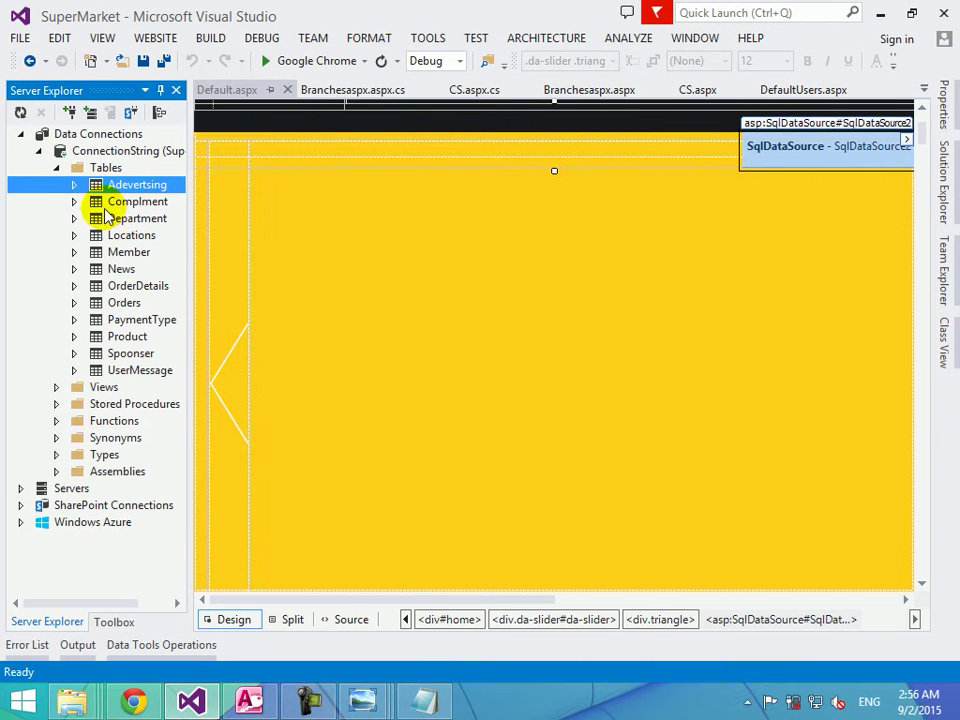
pyautogui.rightClick(103, 167)
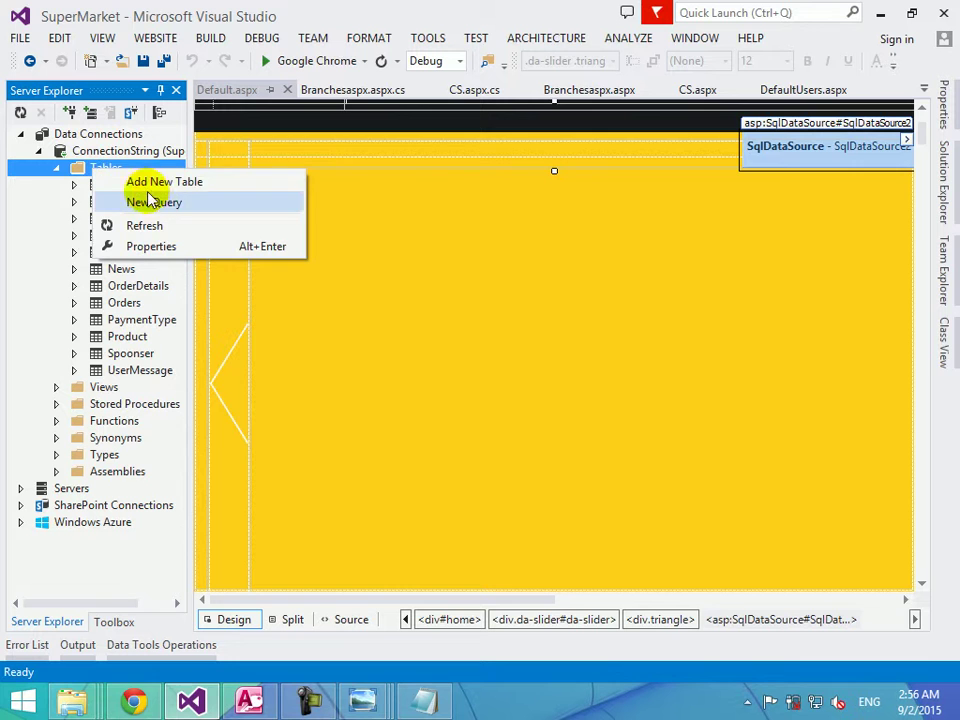
pyautogui.click(150, 201)
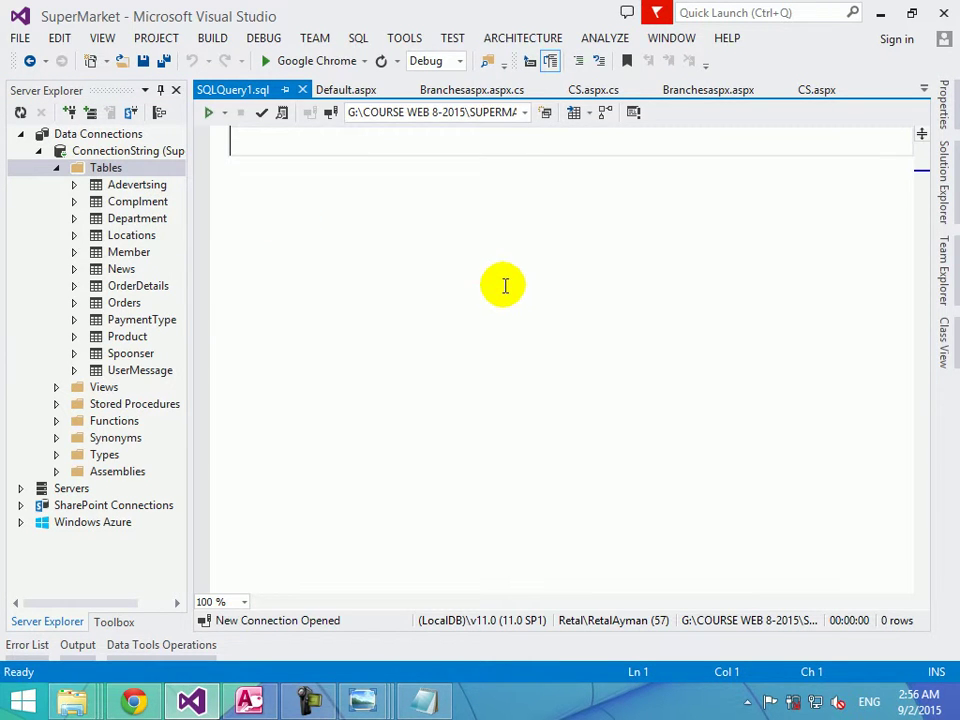
pyautogui.click(120, 185)
pyautogui.doubleClick(128, 184)
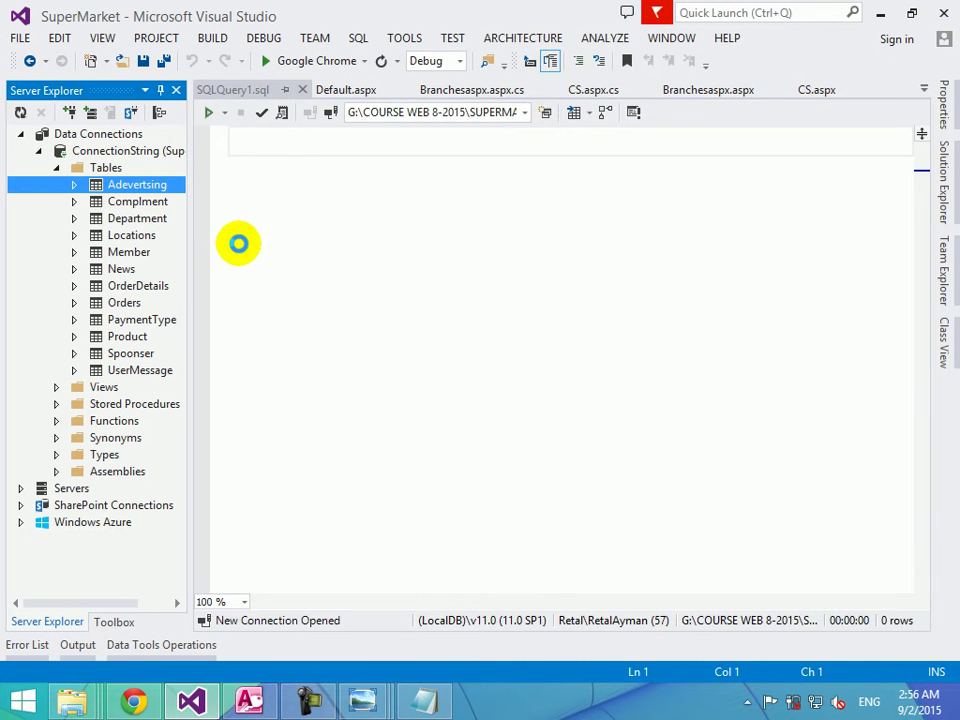
pyautogui.click(358, 506)
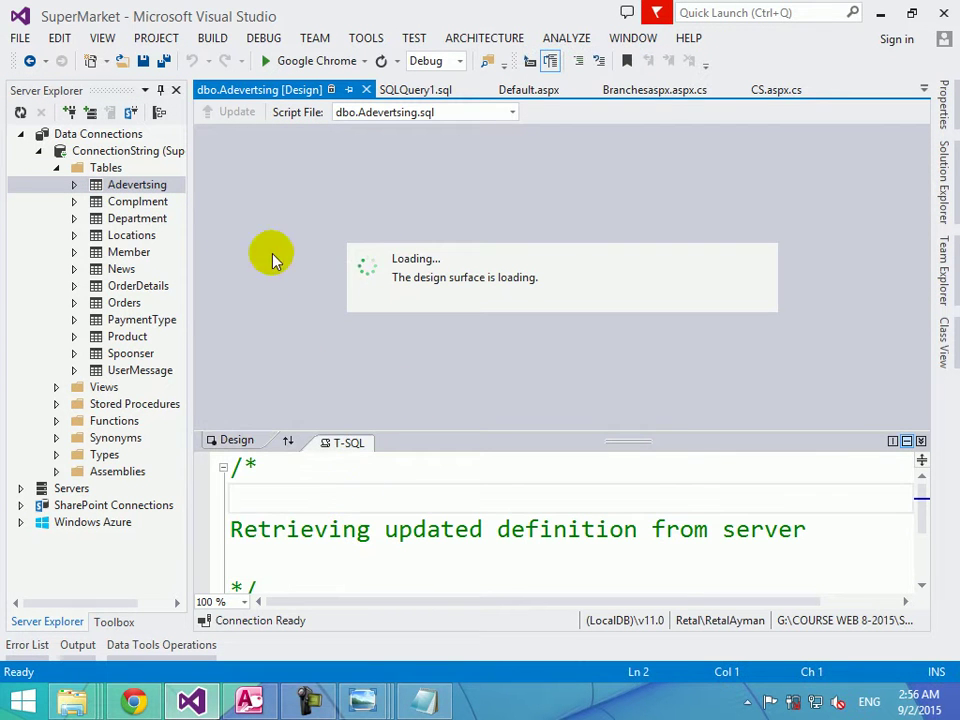
pyautogui.click(413, 527)
pyautogui.hotkey('ctrl', 'a')
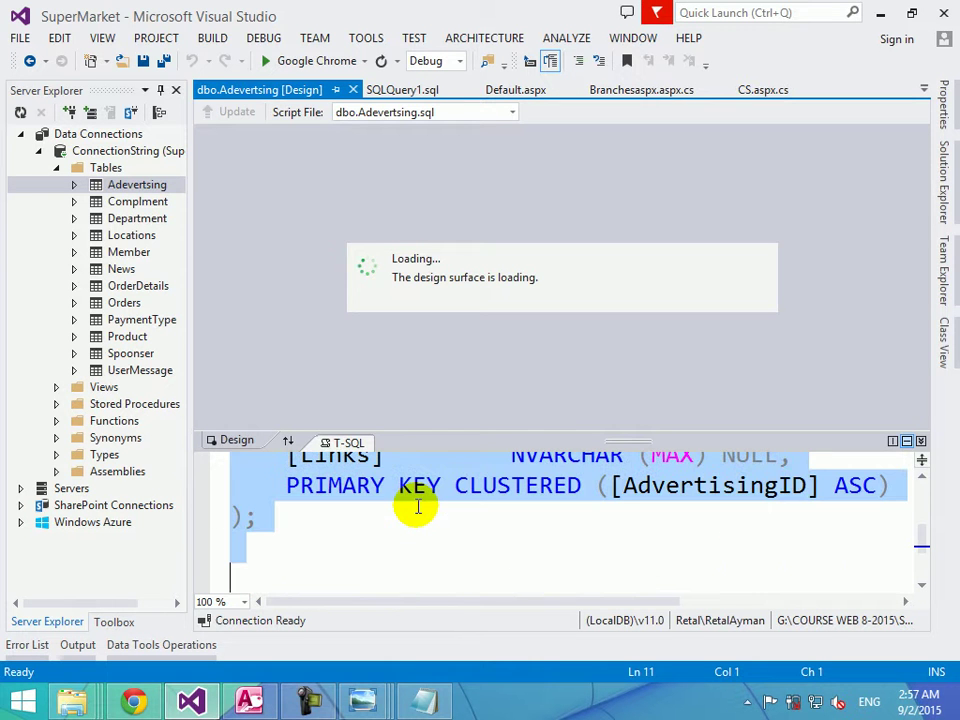
pyautogui.click(407, 90)
pyautogui.click(399, 240)
pyautogui.hotkey('ctrl', 'v')
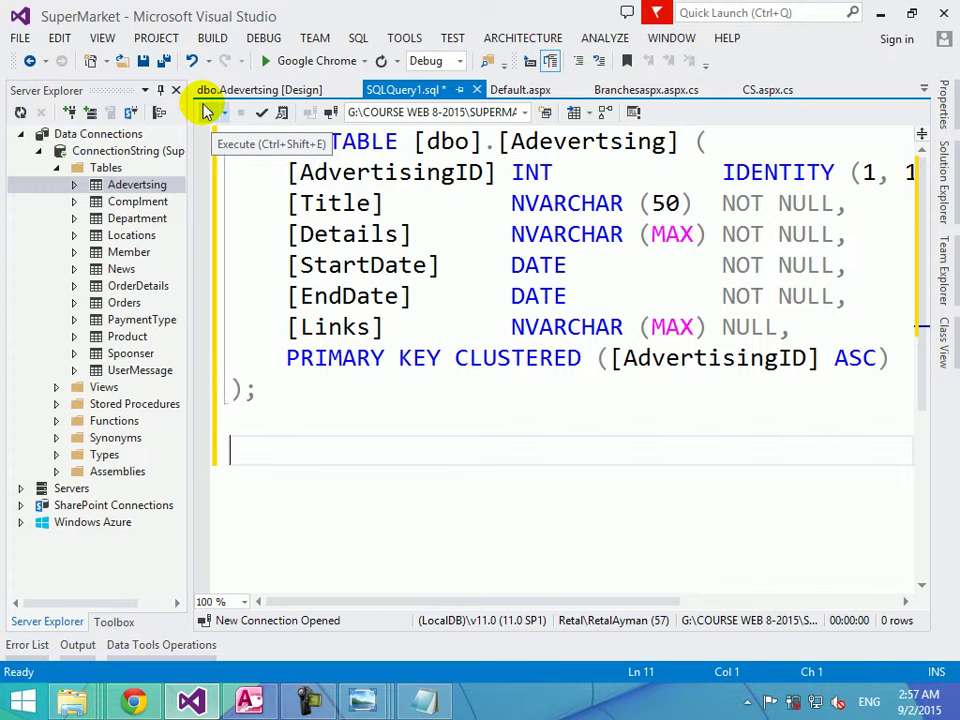
# Step: Replace the query's contents with the Complment table's CREATE TABLE script
pyautogui.doubleClick(137, 201)
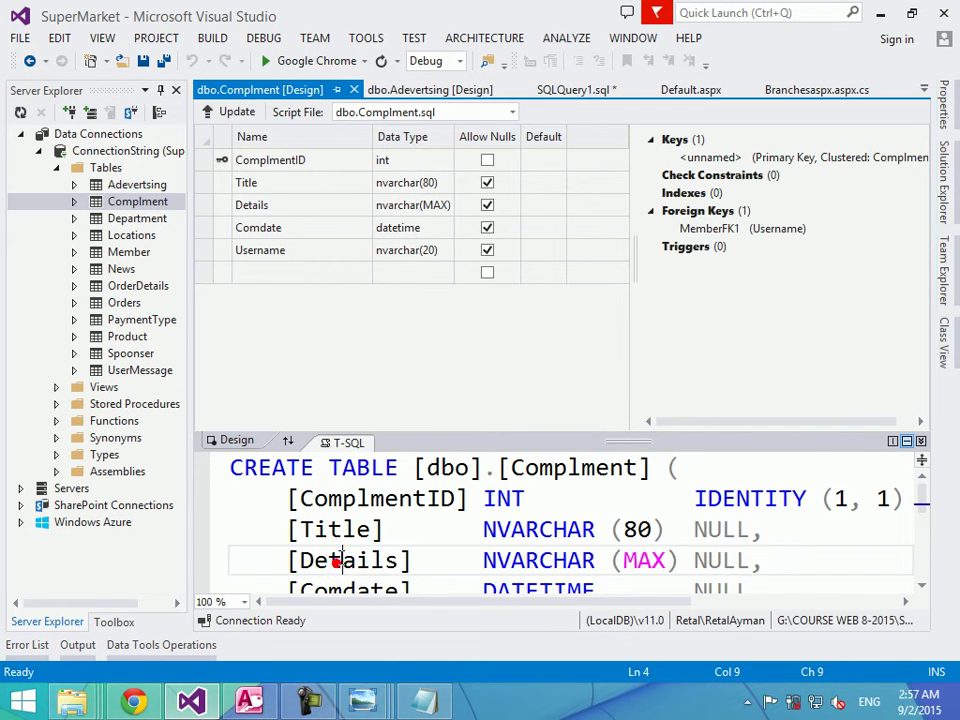
pyautogui.click(354, 556)
pyautogui.hotkey('ctrl', 'a')
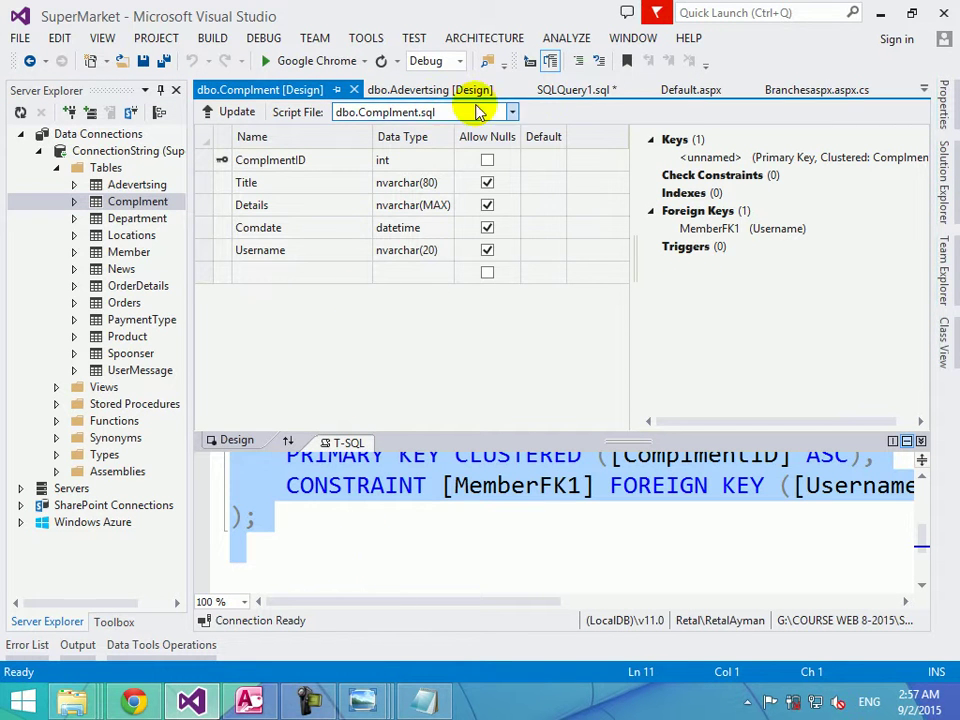
pyautogui.click(527, 90)
pyautogui.click(425, 90)
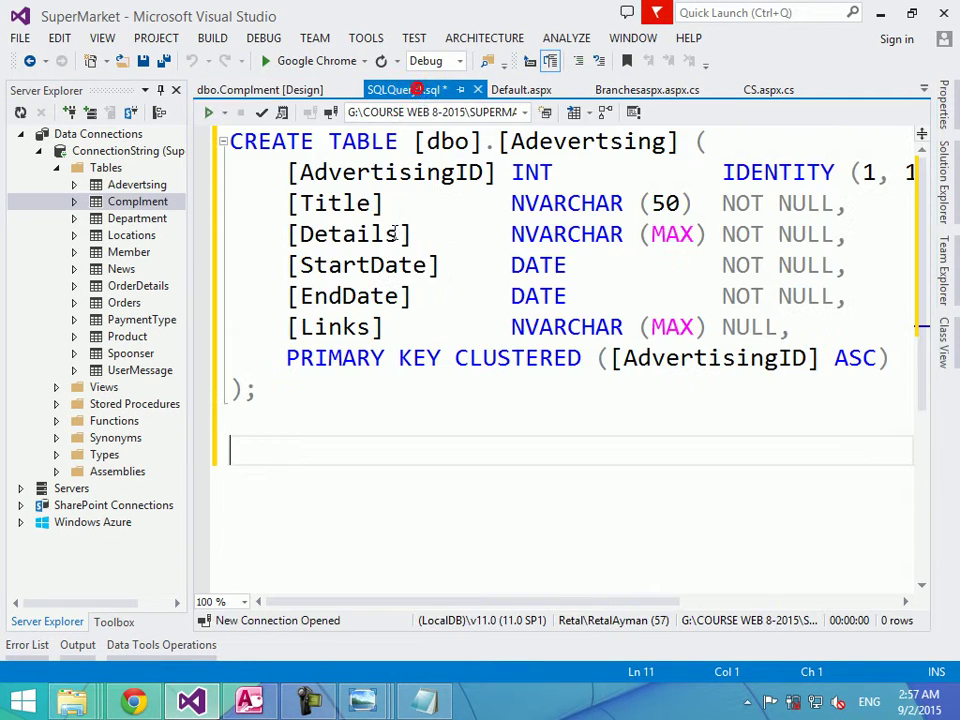
pyautogui.click(384, 266)
pyautogui.hotkey('ctrl', 'a')
pyautogui.hotkey('ctrl', 'v')
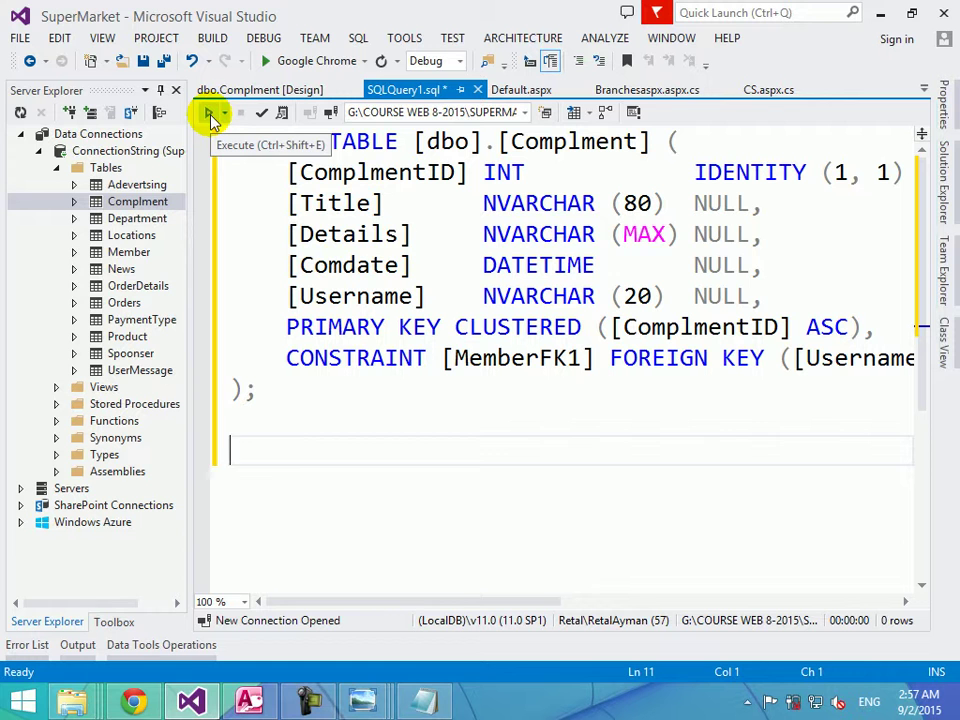
# Step: Paste the Complment script back into SQLQuery1 after checking the Plesk form, then close the query
pyautogui.hotkey('ctrl', 'a')
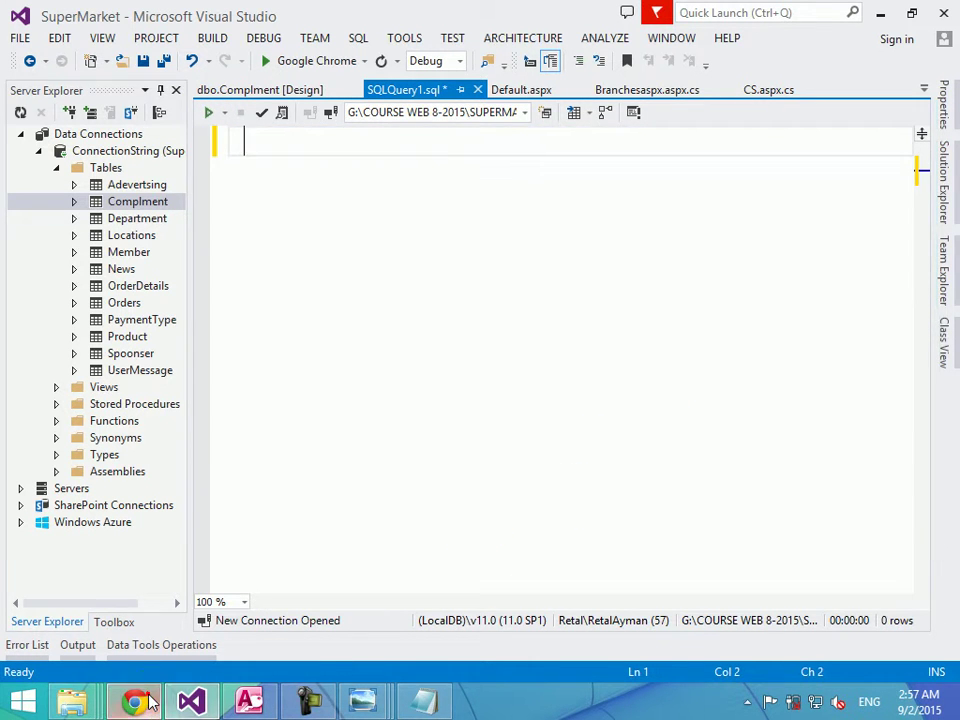
pyautogui.click(150, 703)
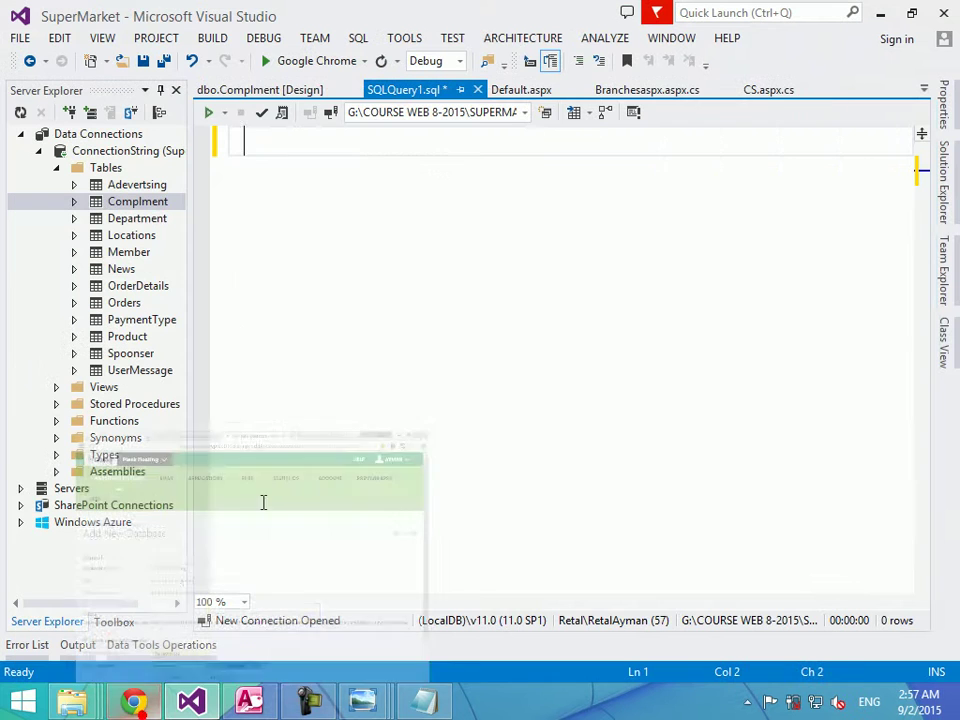
pyautogui.click(190, 703)
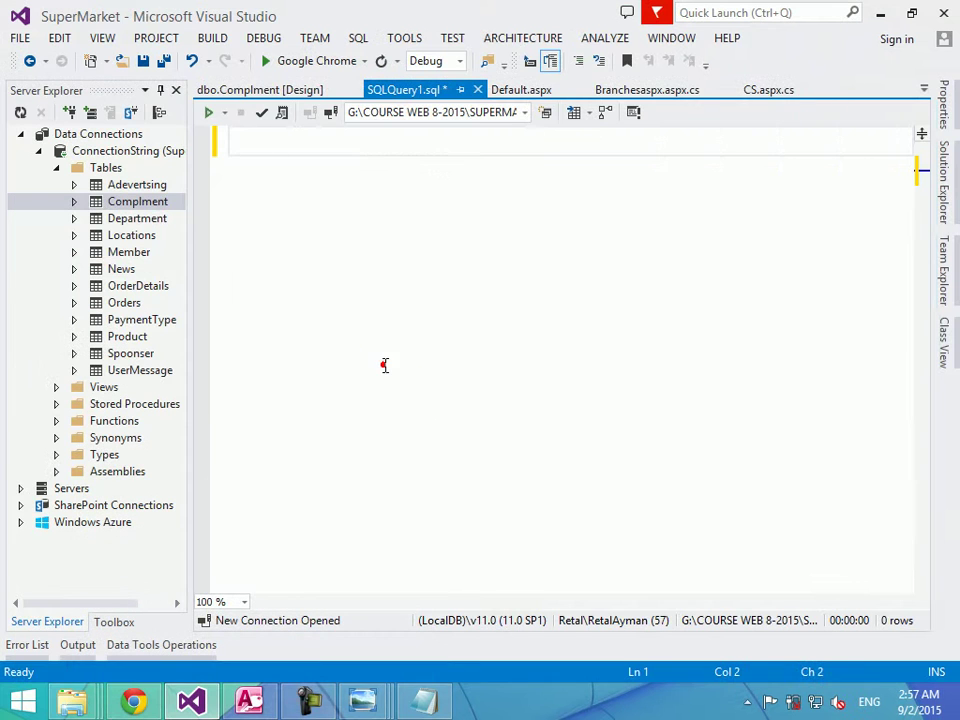
pyautogui.hotkey('ctrl', 'v')
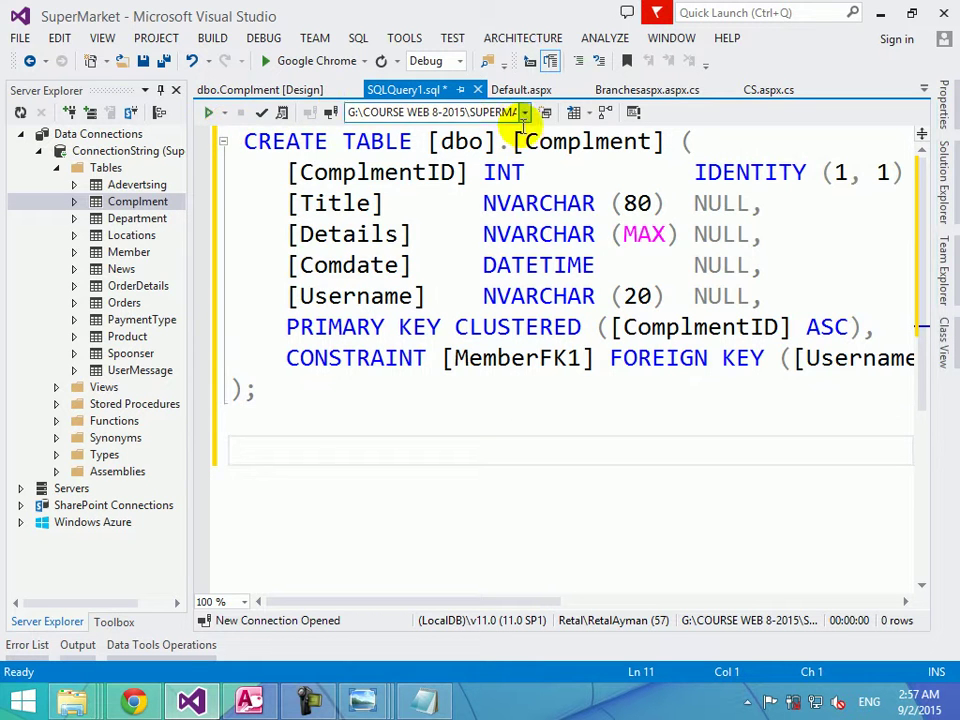
pyautogui.click(477, 89)
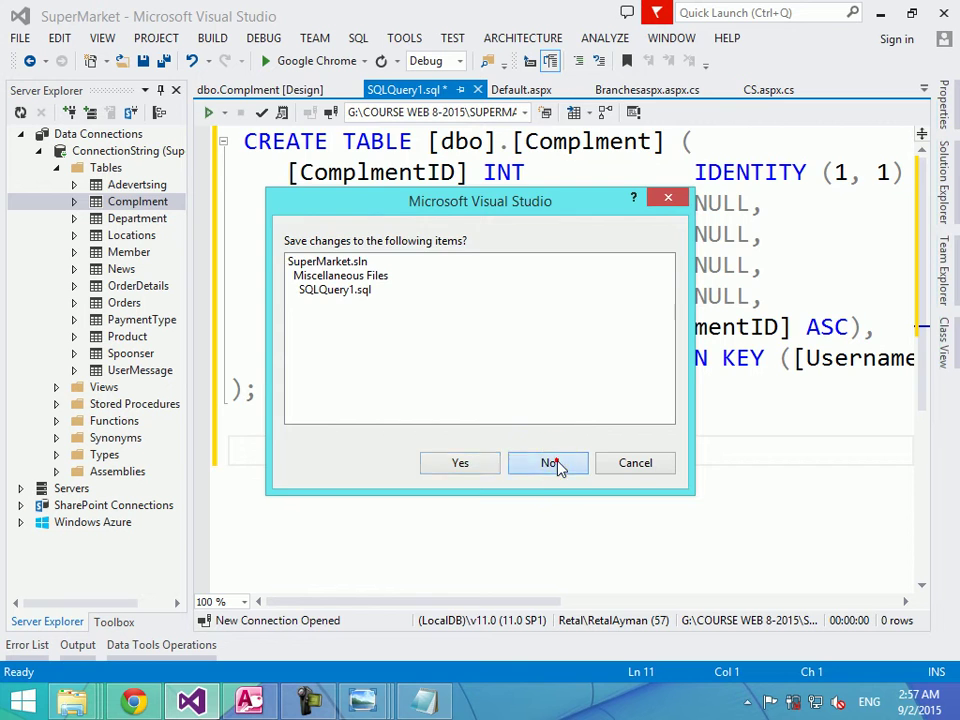
# Step: Discard the unsaved query, close the Complment design, and open Web.config from Solution Explorer
pyautogui.click(550, 463)
pyautogui.click(355, 90)
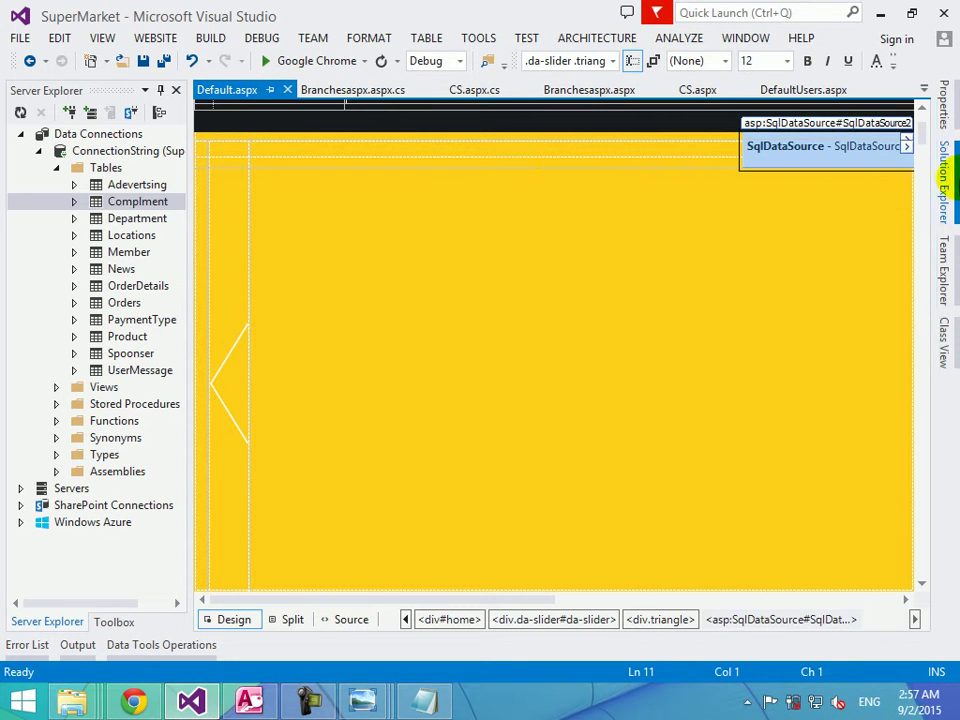
pyautogui.click(942, 178)
pyautogui.scroll(-4, 904, 317)
pyautogui.click(740, 615)
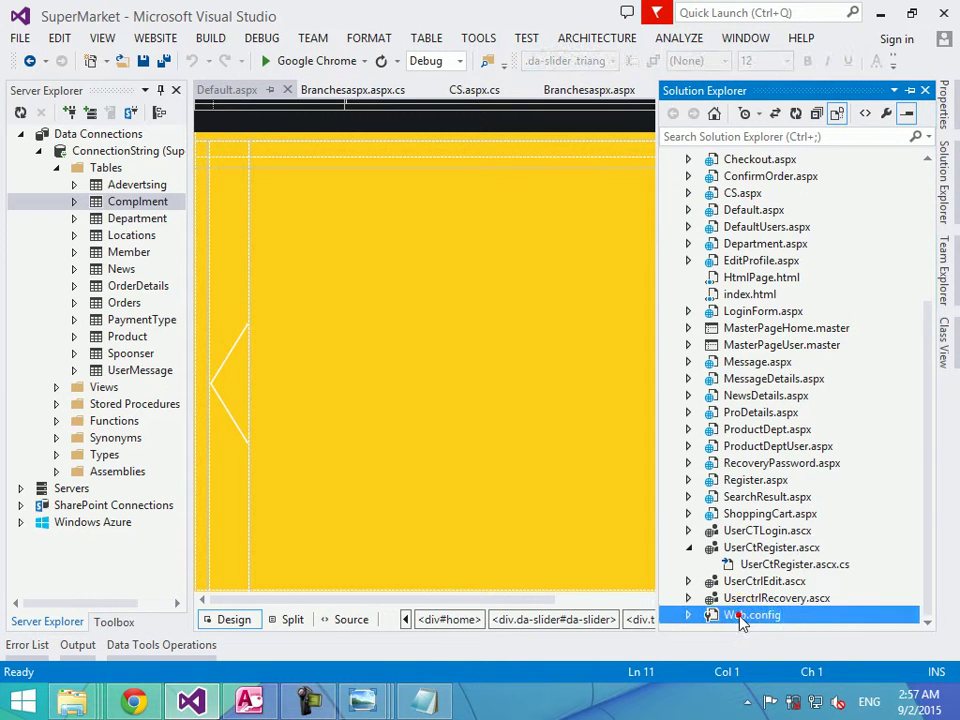
pyautogui.doubleClick(740, 615)
pyautogui.click(349, 352)
pyautogui.click(160, 90)
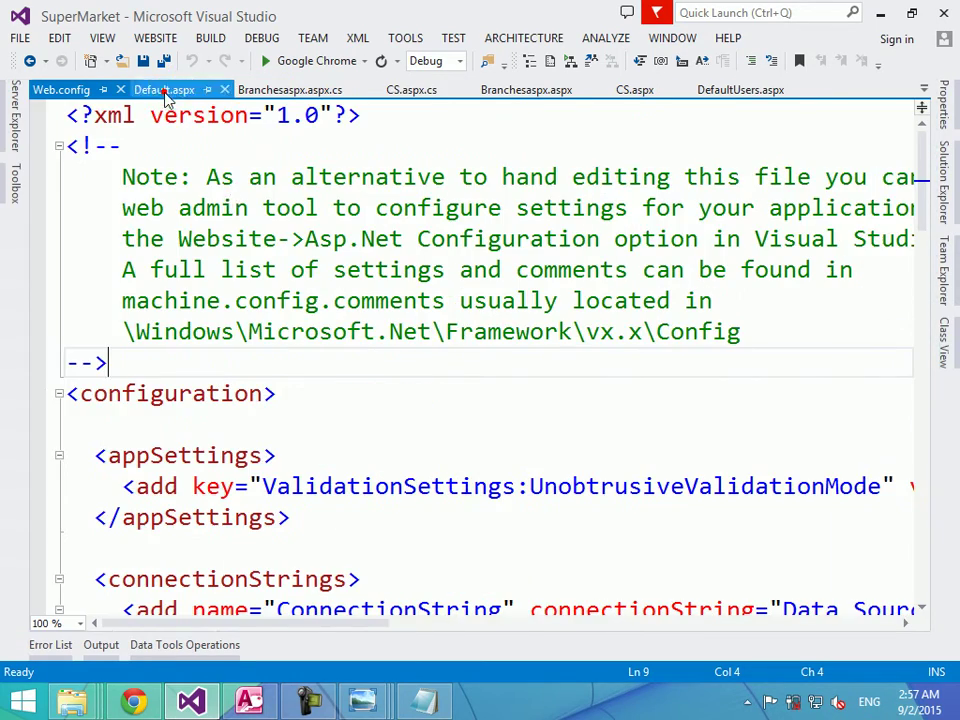
# Step: Select the local database connectionString value in Web.config
pyautogui.scroll(-2, 300, 500)
pyautogui.moveTo(281, 621); pyautogui.dragTo(576, 623)
pyautogui.moveTo(564, 424); pyautogui.dragTo(770, 428)
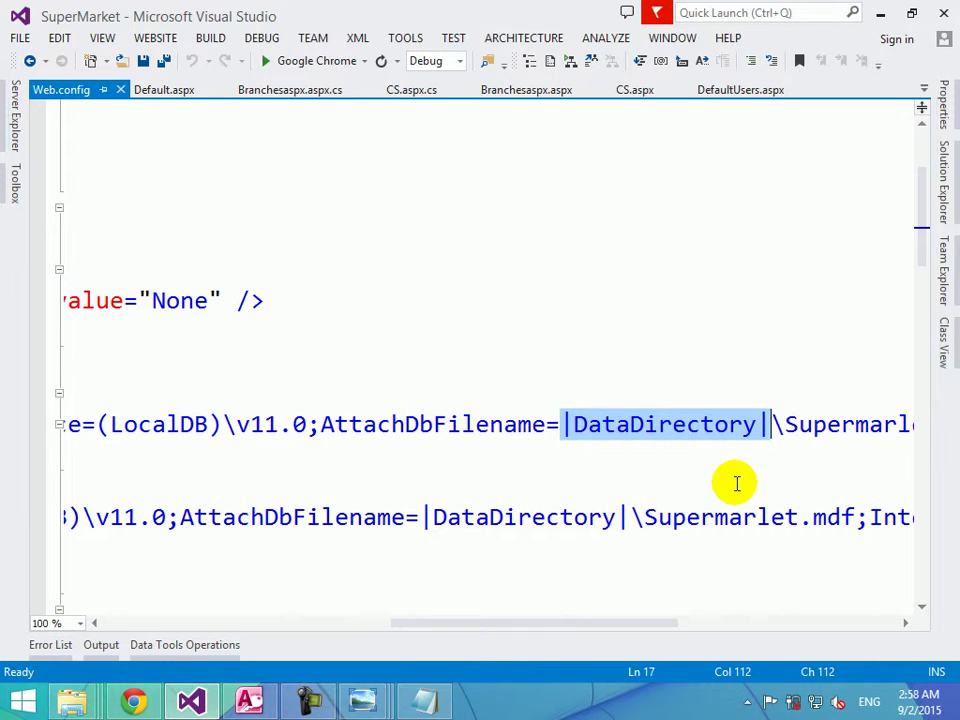
pyautogui.moveTo(553, 623); pyautogui.dragTo(360, 628)
pyautogui.click(508, 424)
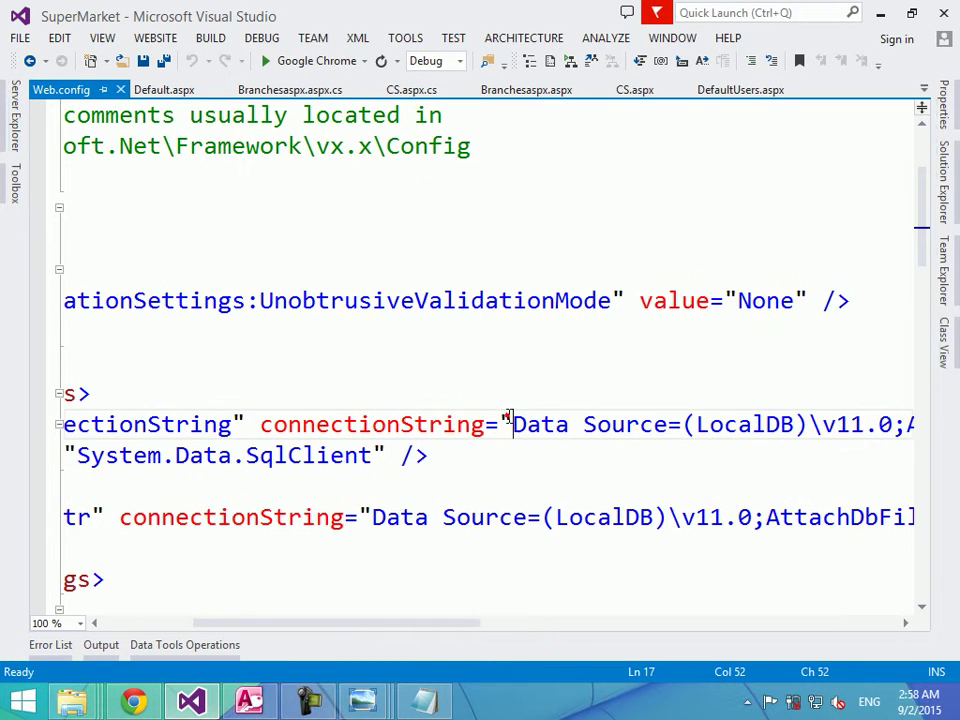
pyautogui.hotkey('shift', 'End')
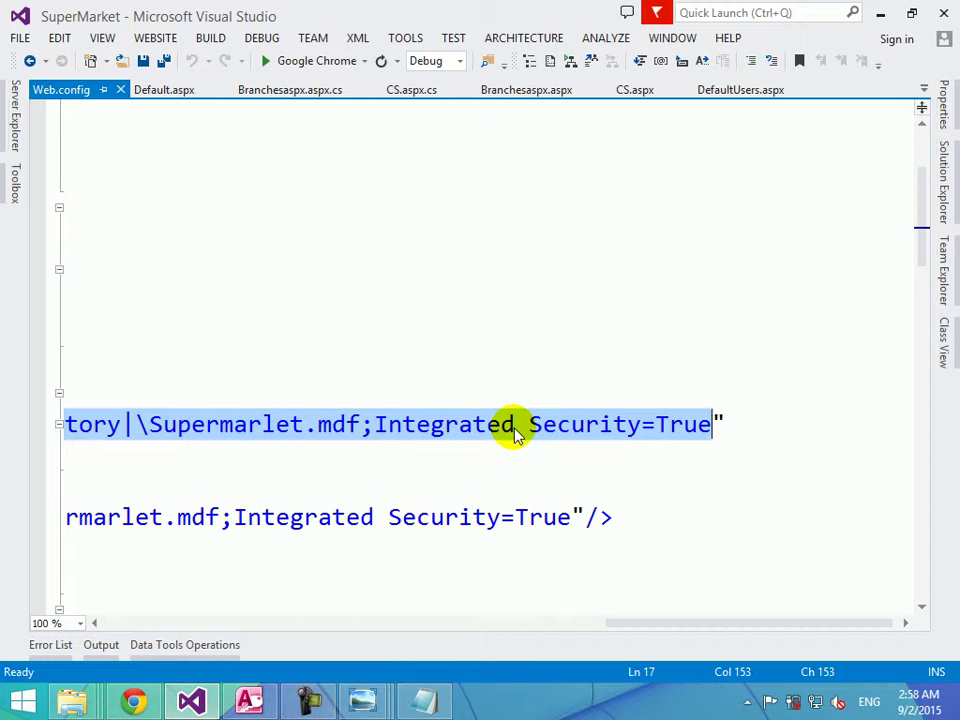
pyautogui.click(878, 13)
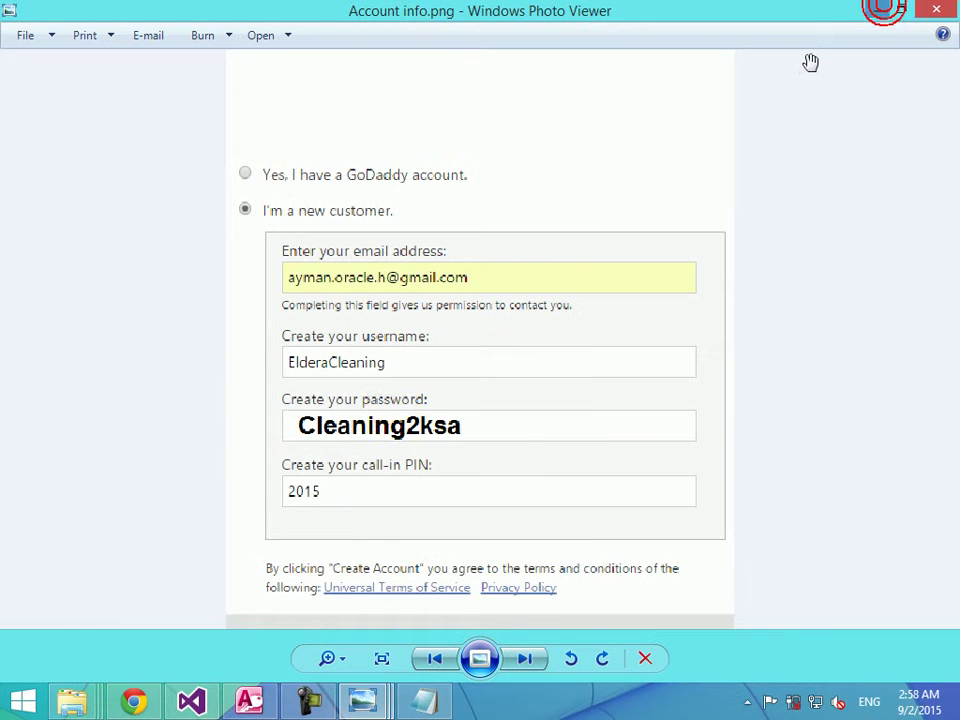
pyautogui.moveTo(71, 700)
pyautogui.click(81, 600)
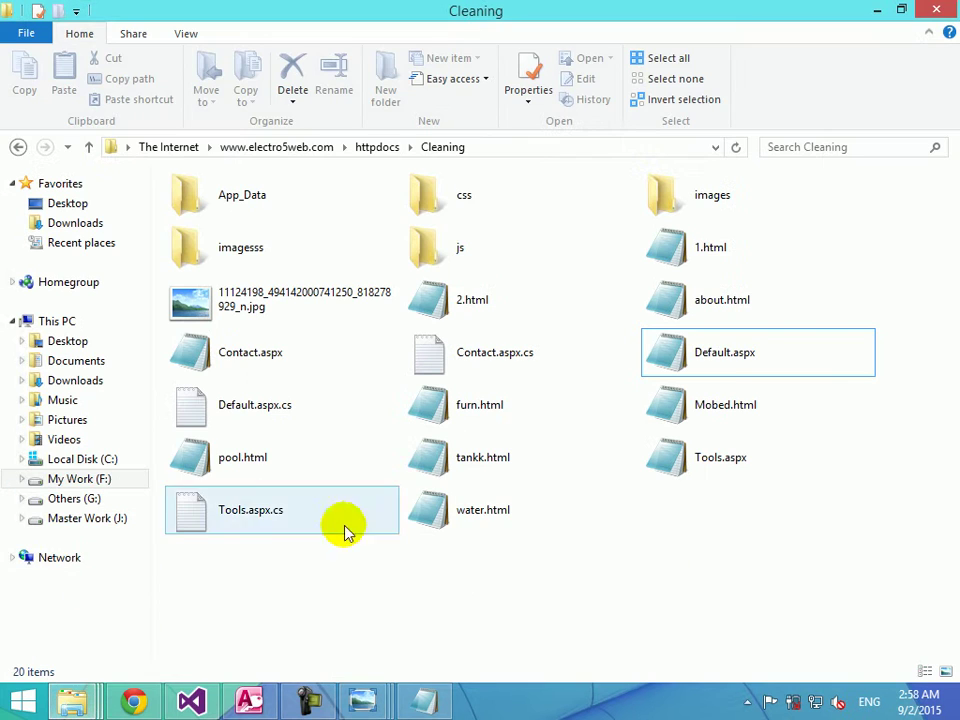
pyautogui.click(507, 148)
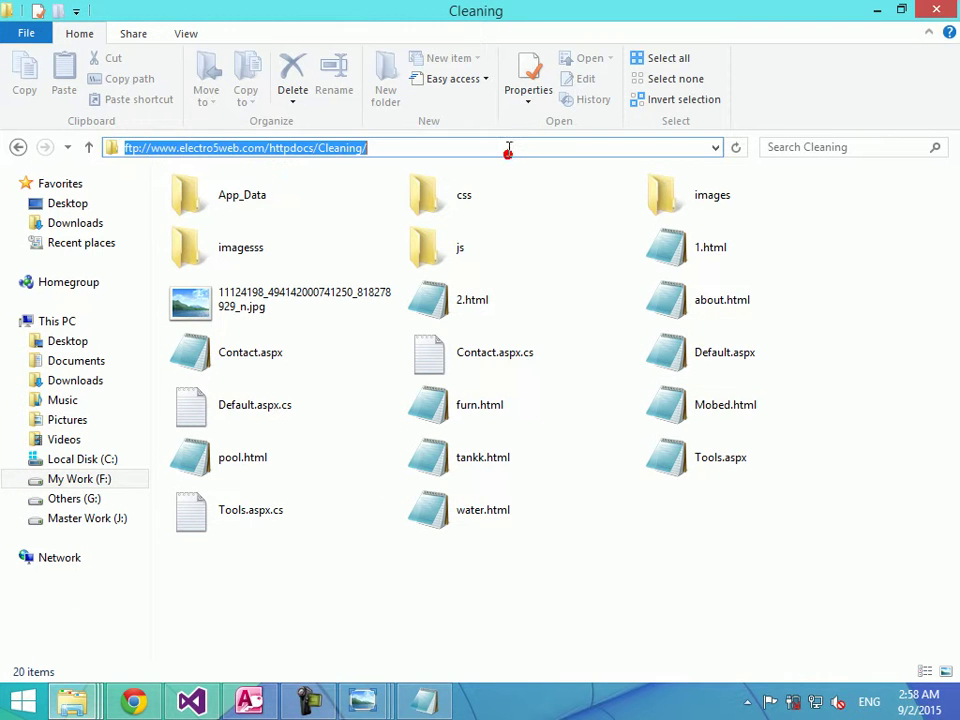
pyautogui.click(497, 147)
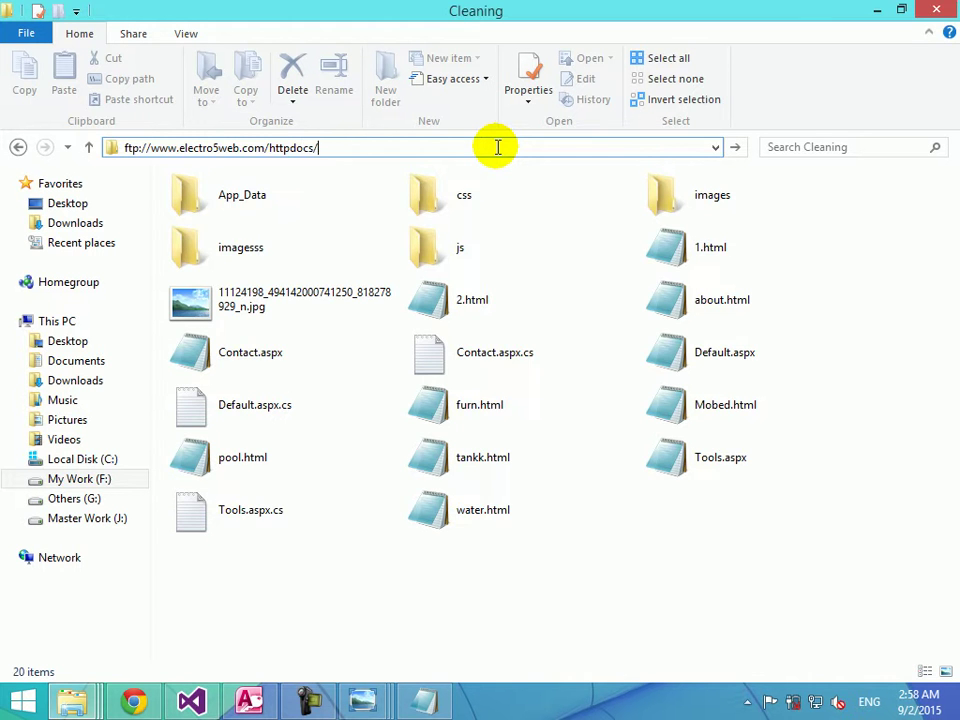
pyautogui.press('Return')
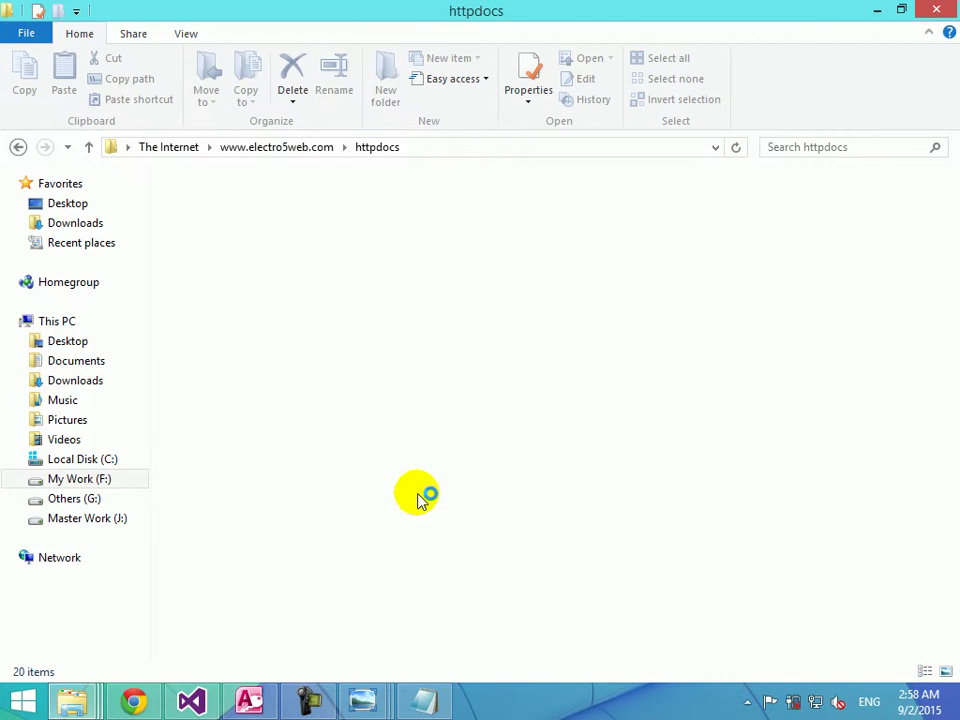
# Step: Copy Web.config from the httpdocs folder and show the desktop
pyautogui.scroll(-6, 450, 568)
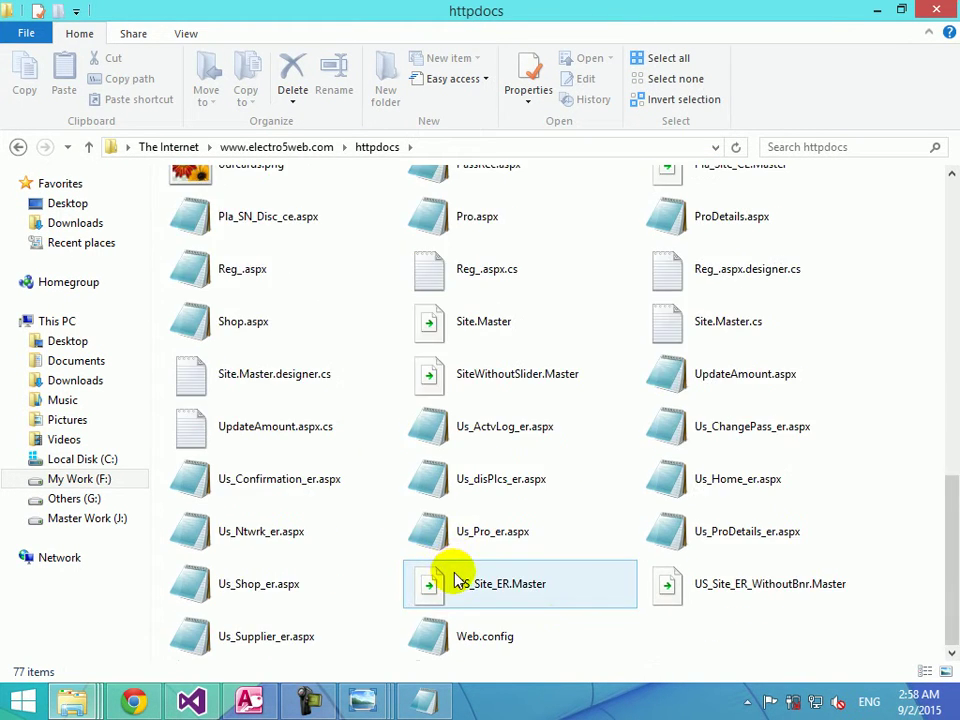
pyautogui.click(452, 628)
pyautogui.rightClick(486, 628)
pyautogui.click(500, 521)
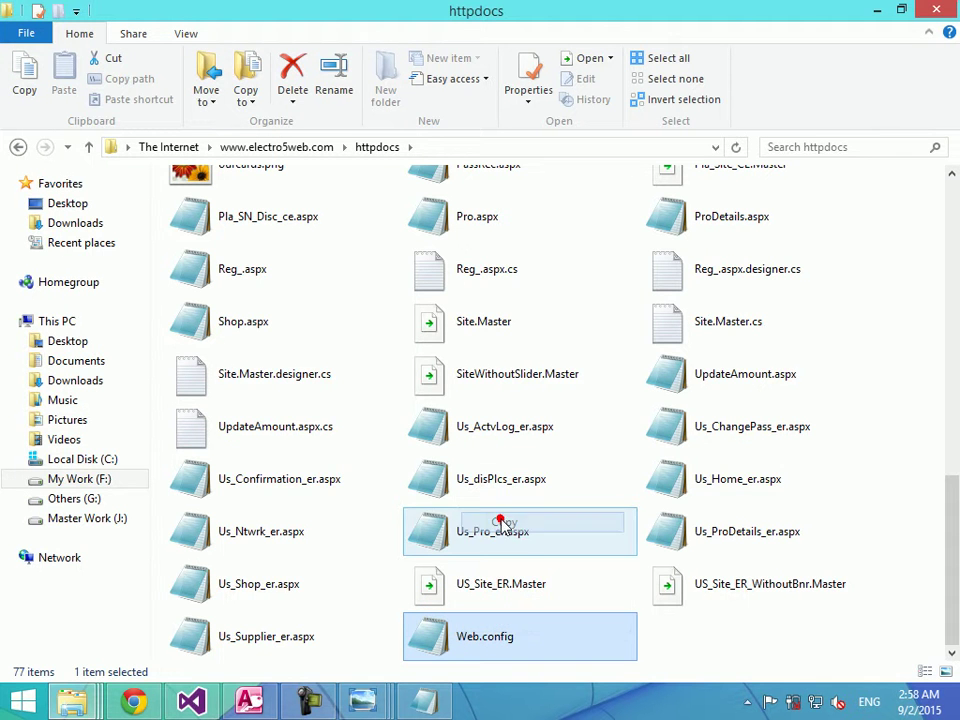
pyautogui.press('super+d')
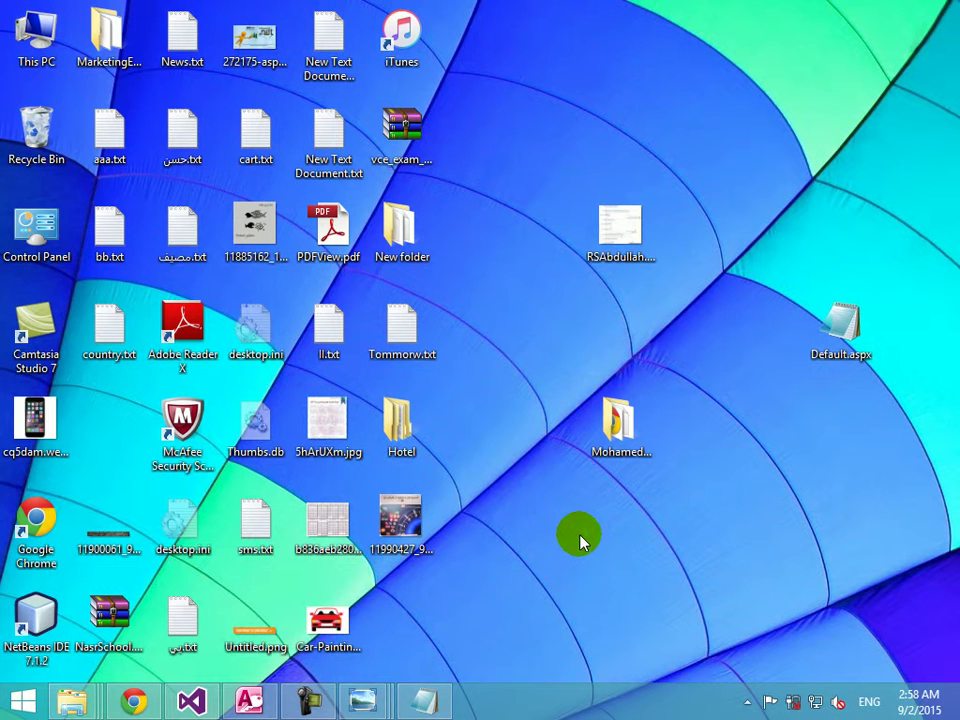
# Step: Paste Web.config onto the desktop and open it maximized in Notepad
pyautogui.hotkey('ctrl', 'v')
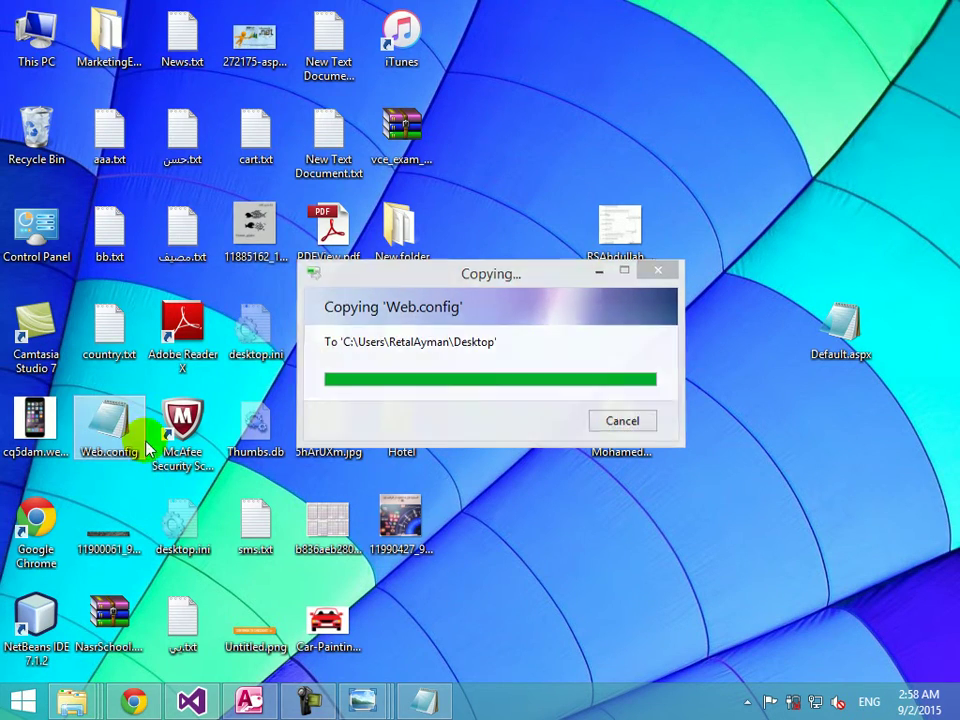
pyautogui.rightClick(123, 430)
pyautogui.click(164, 115)
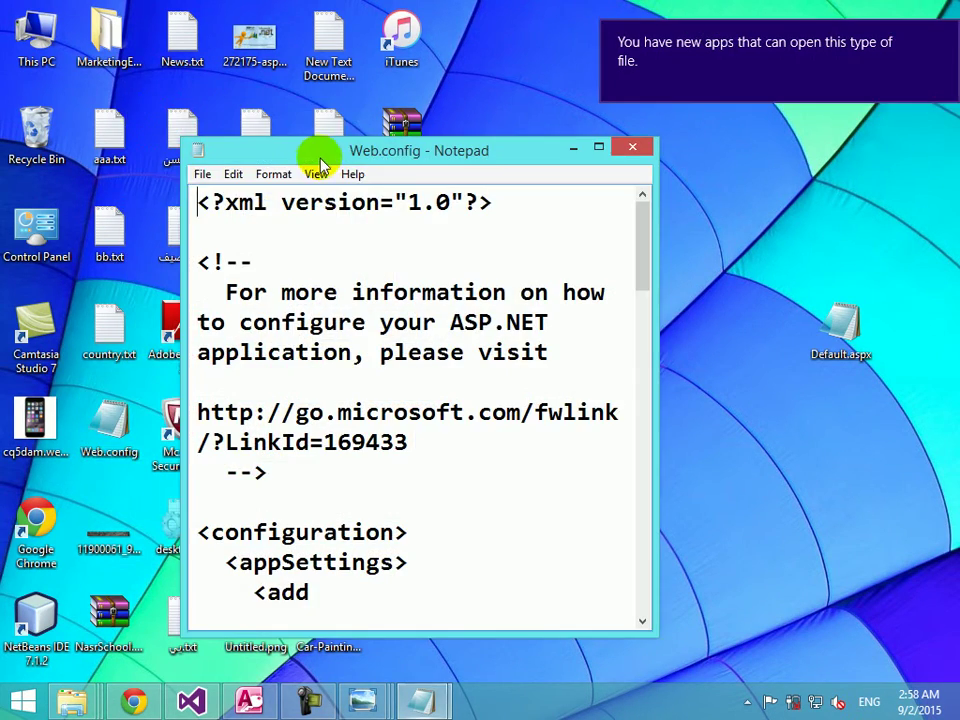
pyautogui.doubleClick(320, 158)
# Step: Highlight the appSettings connection string, including its database user name and password
pyautogui.scroll(-2, 405, 345)
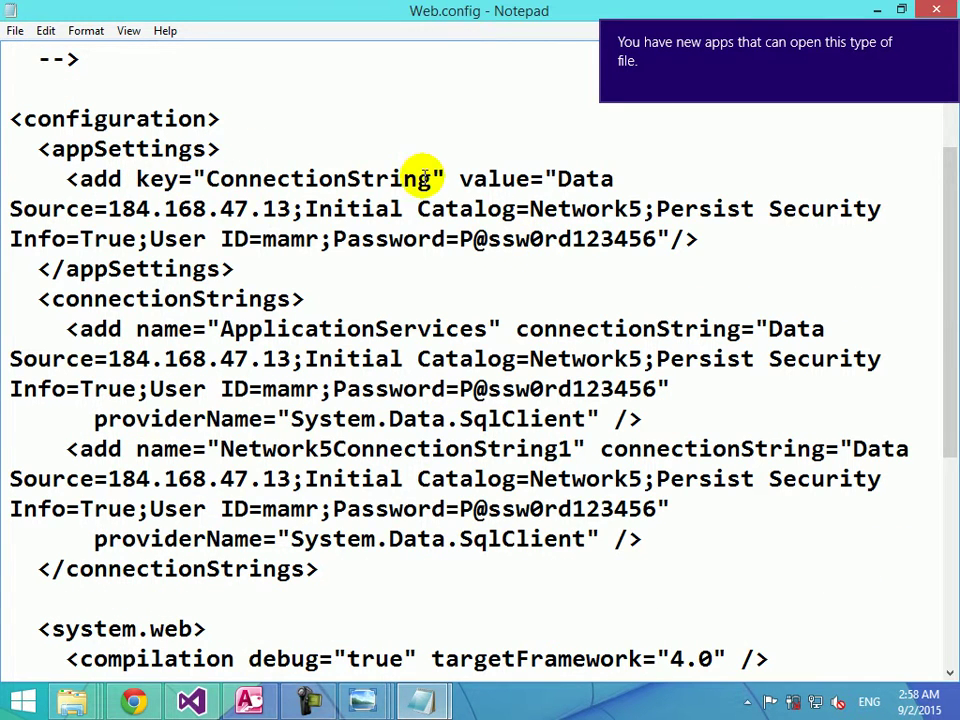
pyautogui.moveTo(556, 180)
pyautogui.mouseDown()
pyautogui.moveTo(640, 238)
pyautogui.moveTo(666, 239)
pyautogui.mouseUp()
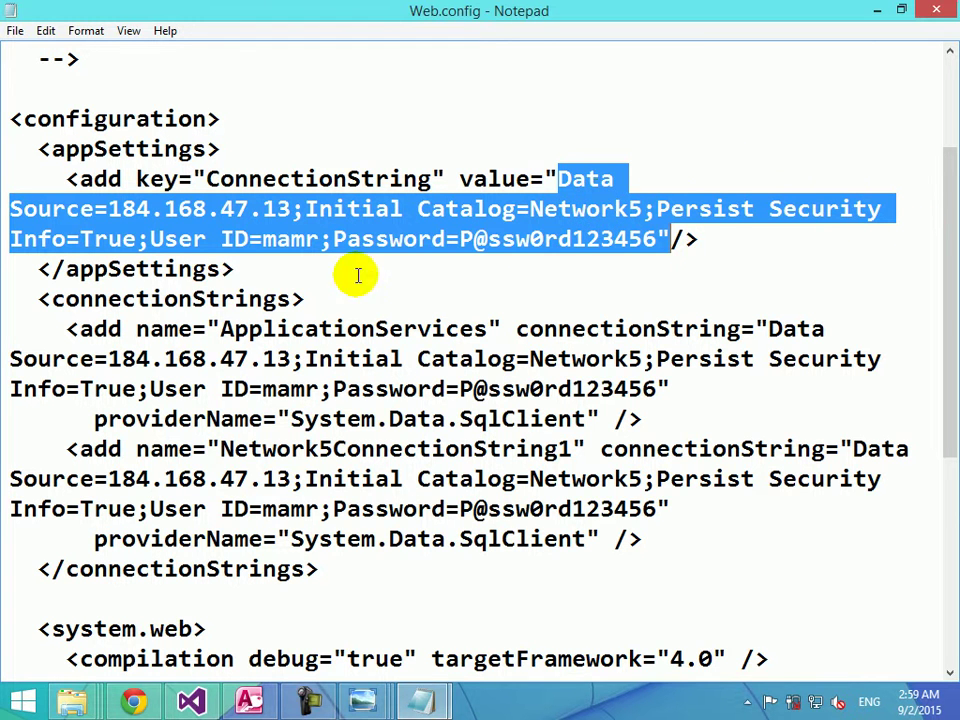
pyautogui.moveTo(263, 240); pyautogui.dragTo(318, 241)
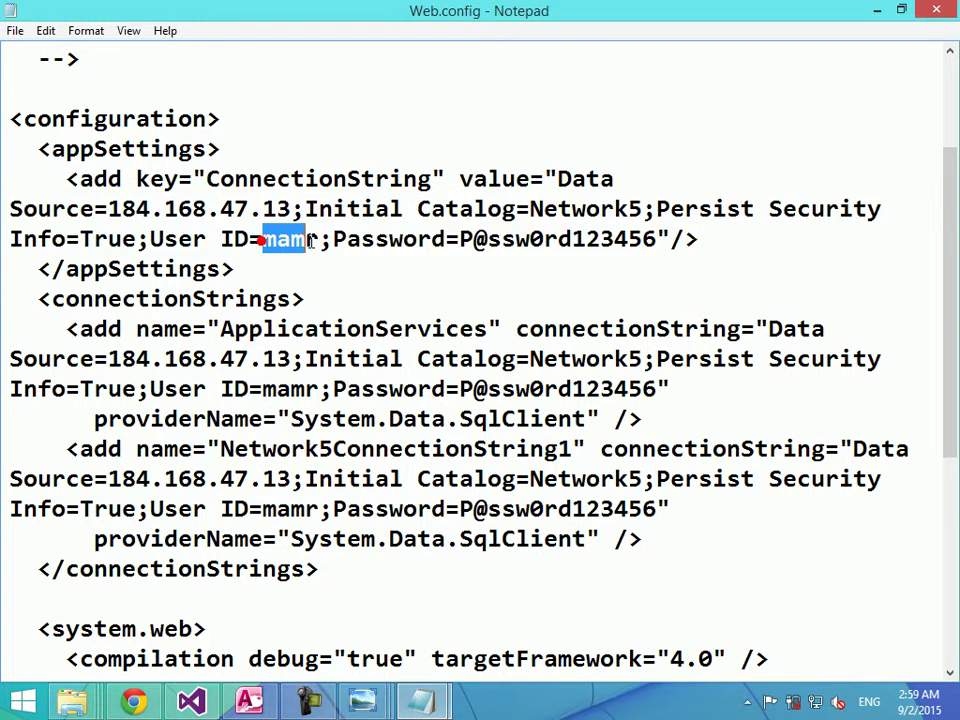
pyautogui.moveTo(460, 240); pyautogui.dragTo(660, 238)
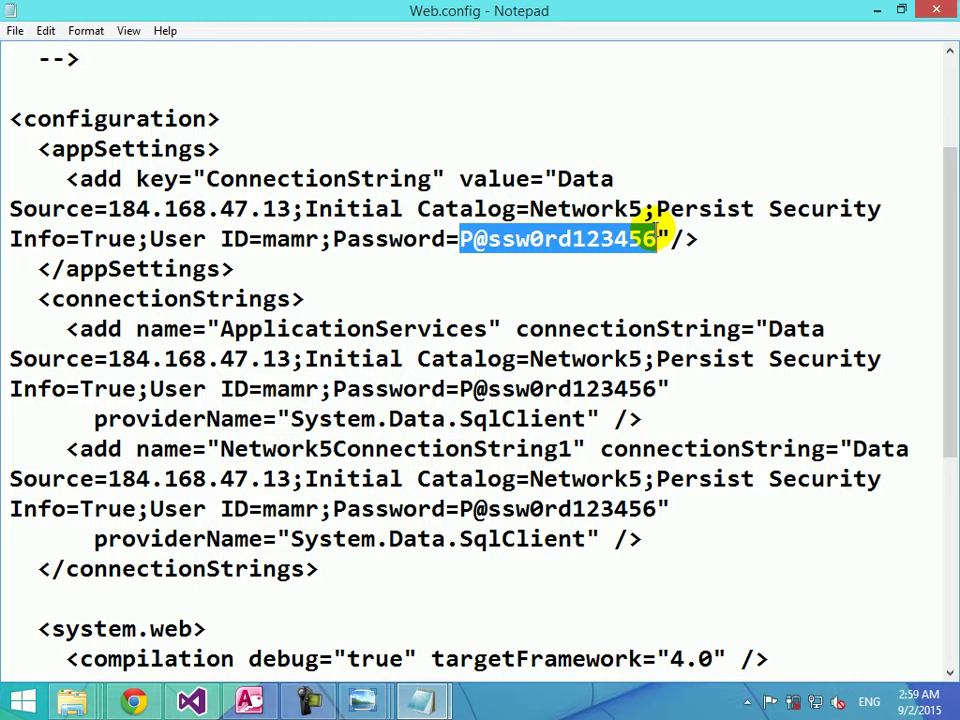
pyautogui.moveTo(66, 179)
pyautogui.mouseDown()
pyautogui.moveTo(557, 236)
pyautogui.moveTo(672, 222)
pyautogui.mouseUp()
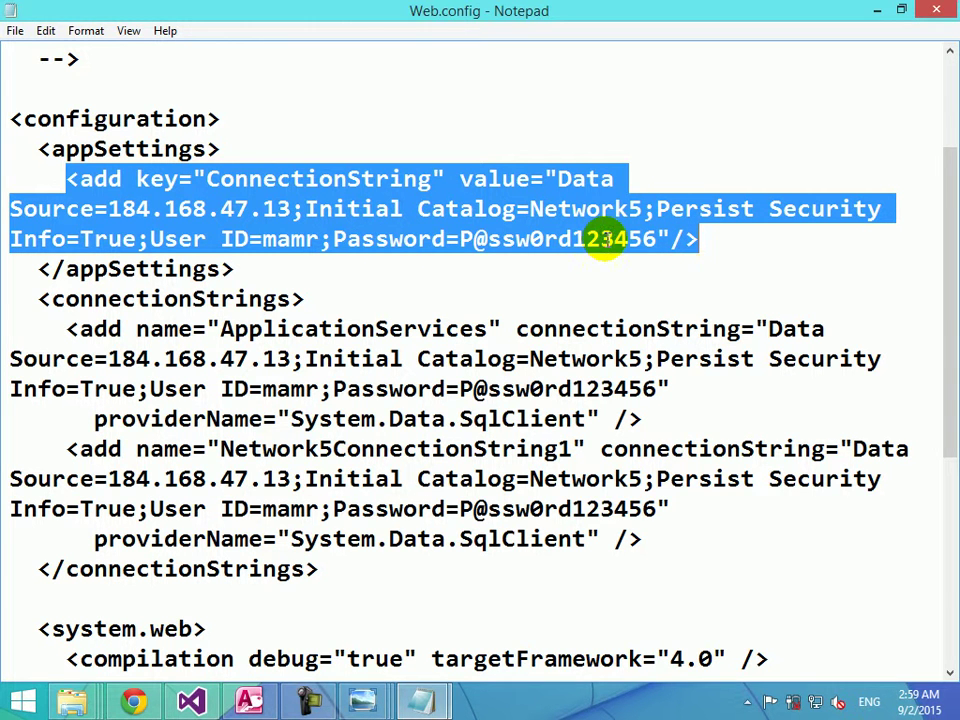
pyautogui.click(133, 700)
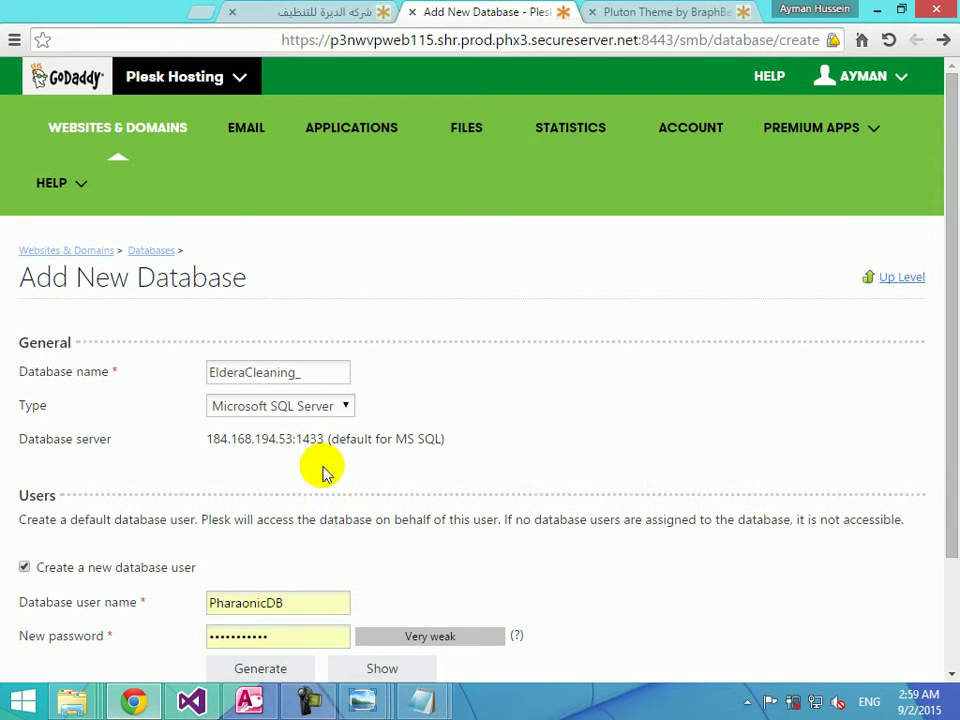
# Step: Check the live cleaning company site, then minimize Chrome so Visual Studio's Web.config is in front
pyautogui.scroll(-2, 323, 472)
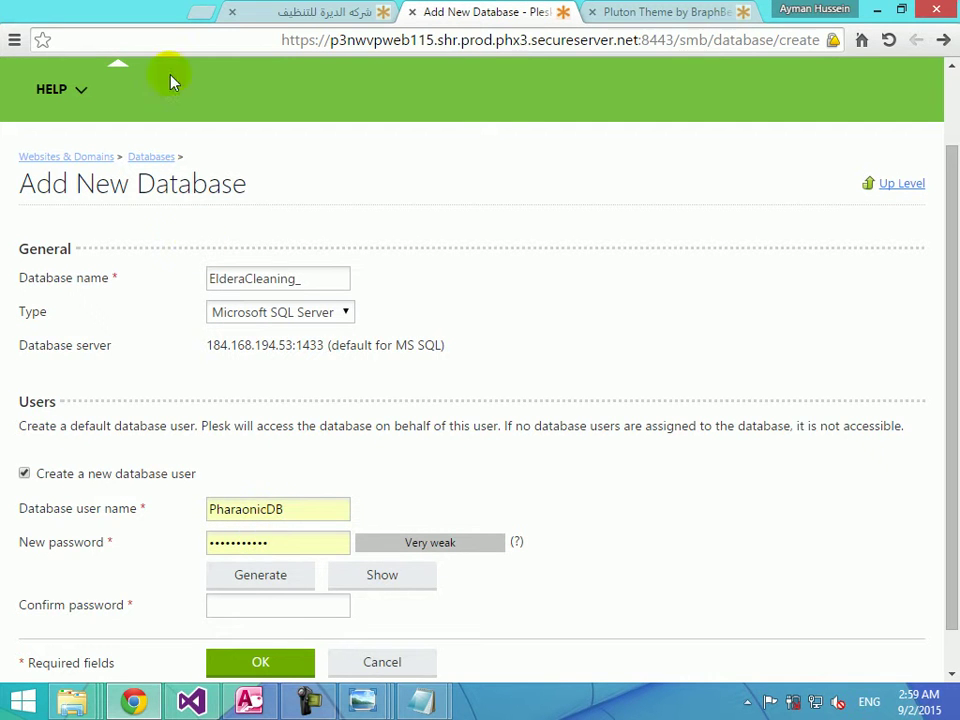
pyautogui.click(320, 12)
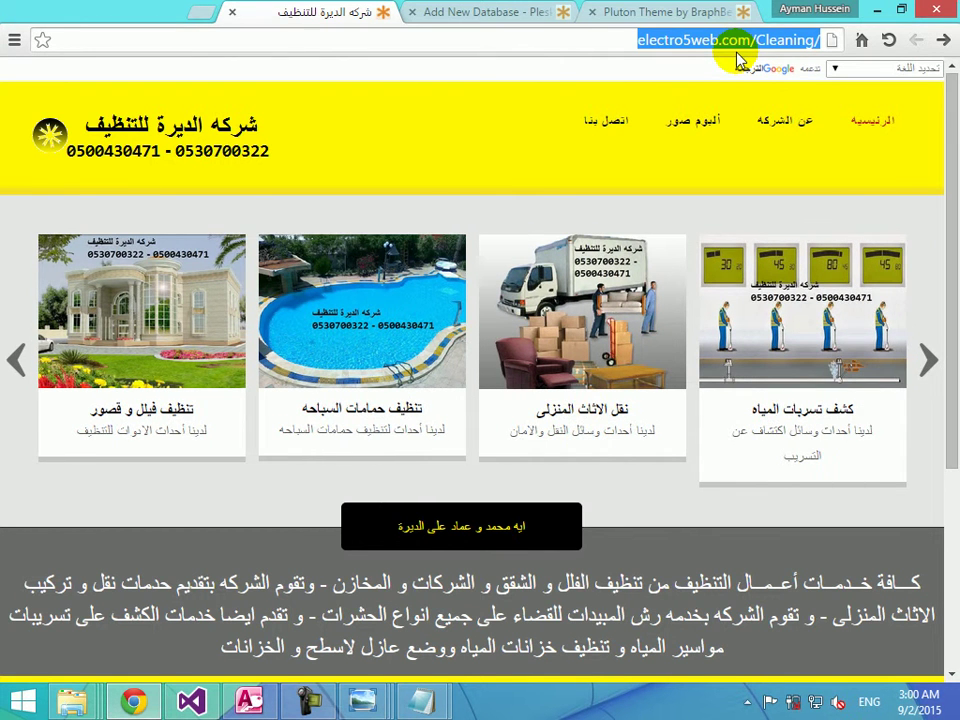
pyautogui.click(135, 703)
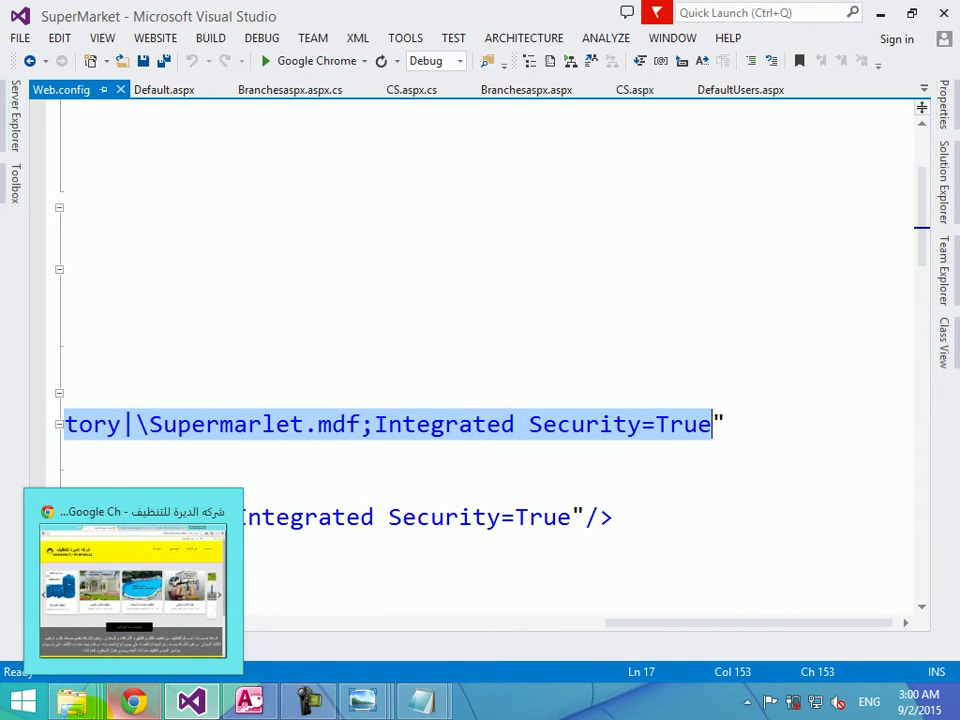
# Step: Bring the electro5web.com httpdocs Explorer window forward and scroll to the top of its folders
pyautogui.moveTo(77, 703)
pyautogui.click(105, 635)
pyautogui.scroll(10, 506, 424)
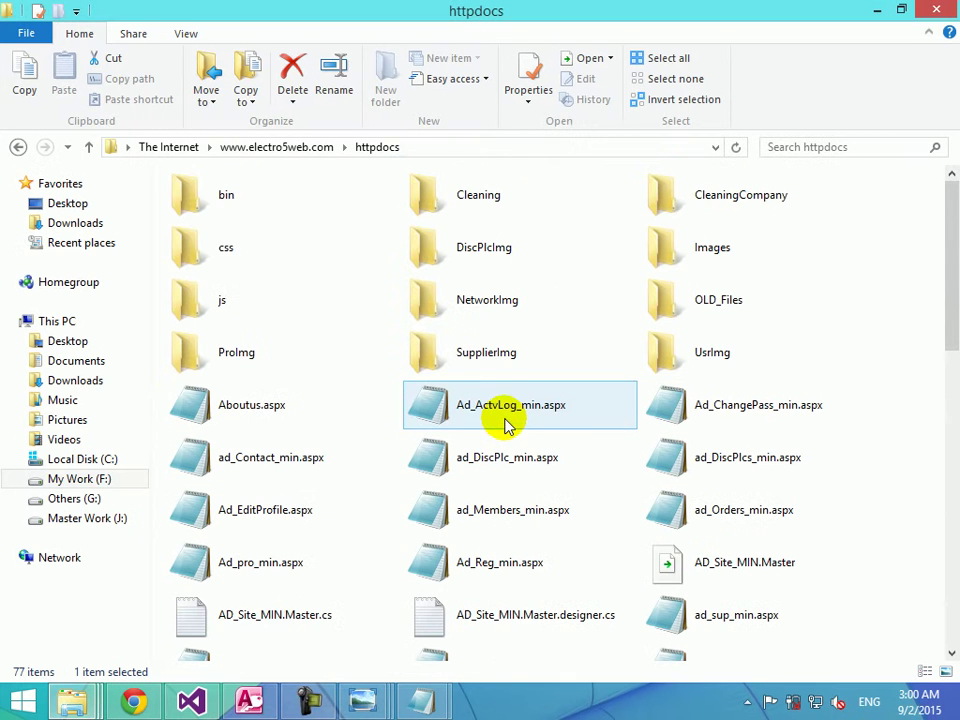
# Step: Select all twelve httpdocs folders, from bin and Cleaning through ProImg and UsrImg
pyautogui.click(215, 188)
pyautogui.keyDown('ctrl'); pyautogui.click(439, 204); pyautogui.keyUp('ctrl')
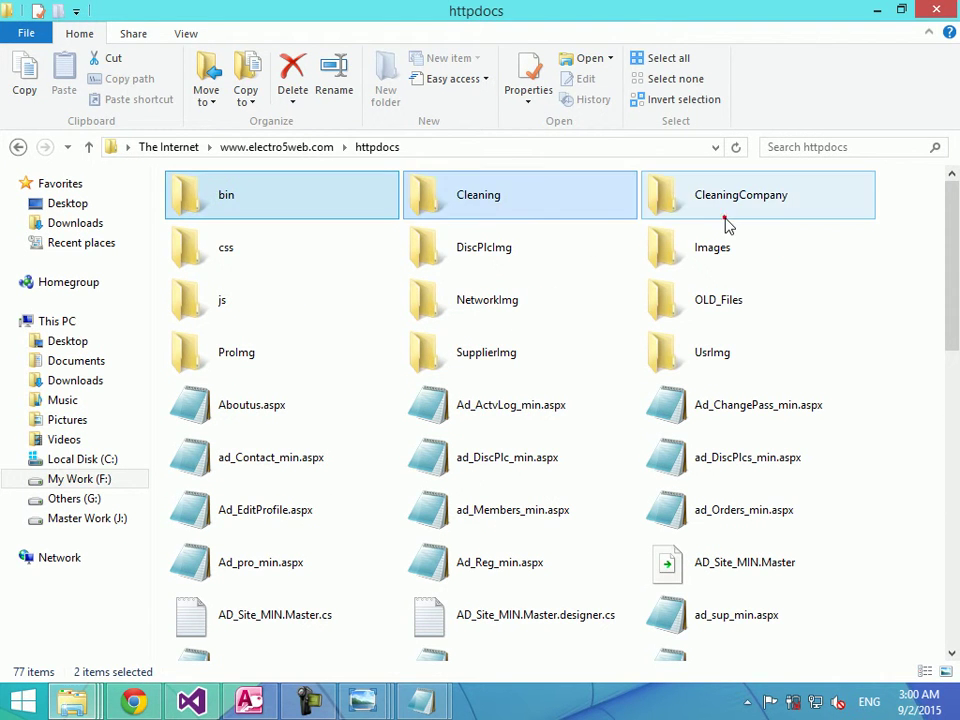
pyautogui.keyDown('ctrl'); pyautogui.click(724, 205); pyautogui.keyUp('ctrl')
pyautogui.keyDown('ctrl'); pyautogui.click(705, 247); pyautogui.keyUp('ctrl')
pyautogui.keyDown('ctrl'); pyautogui.click(503, 247); pyautogui.keyUp('ctrl')
pyautogui.keyDown('ctrl'); pyautogui.click(325, 255); pyautogui.keyUp('ctrl')
pyautogui.keyDown('ctrl'); pyautogui.click(259, 309); pyautogui.keyUp('ctrl')
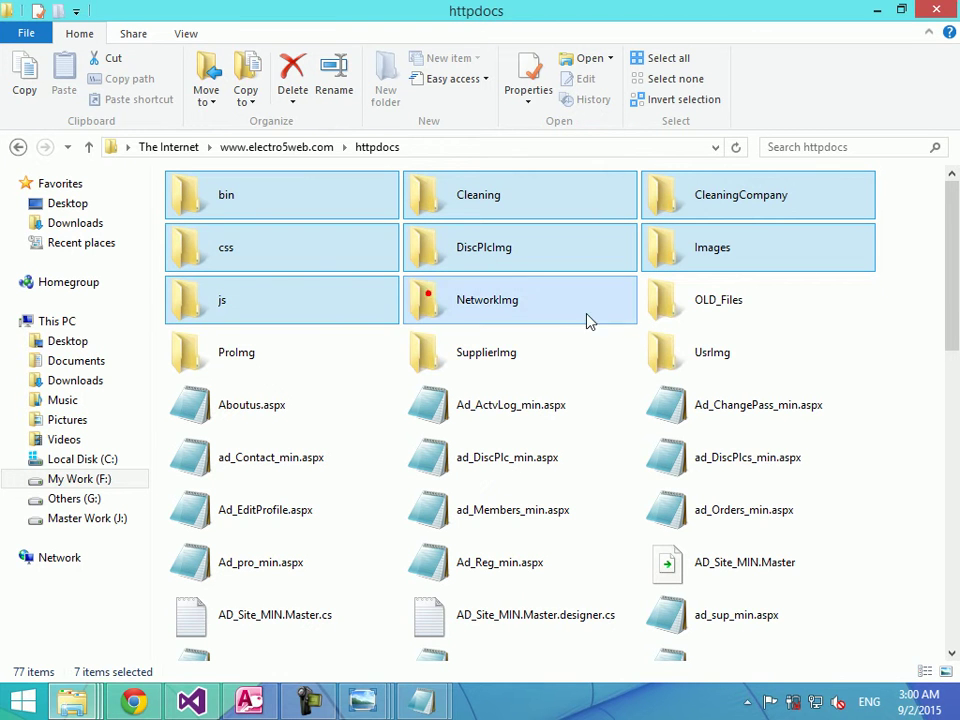
pyautogui.keyDown('ctrl'); pyautogui.click(587, 321); pyautogui.keyUp('ctrl')
pyautogui.keyDown('ctrl'); pyautogui.click(700, 305); pyautogui.keyUp('ctrl')
pyautogui.keyDown('ctrl'); pyautogui.click(671, 364); pyautogui.keyUp('ctrl')
pyautogui.keyDown('ctrl'); pyautogui.click(460, 370); pyautogui.keyUp('ctrl')
pyautogui.keyDown('ctrl'); pyautogui.click(233, 340); pyautogui.keyUp('ctrl')
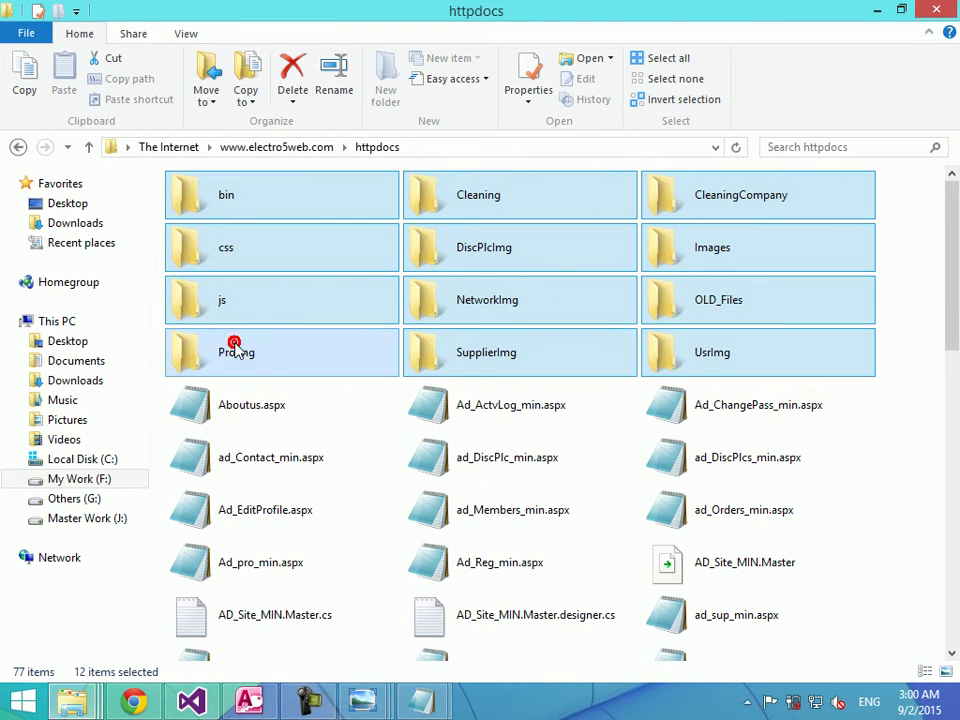